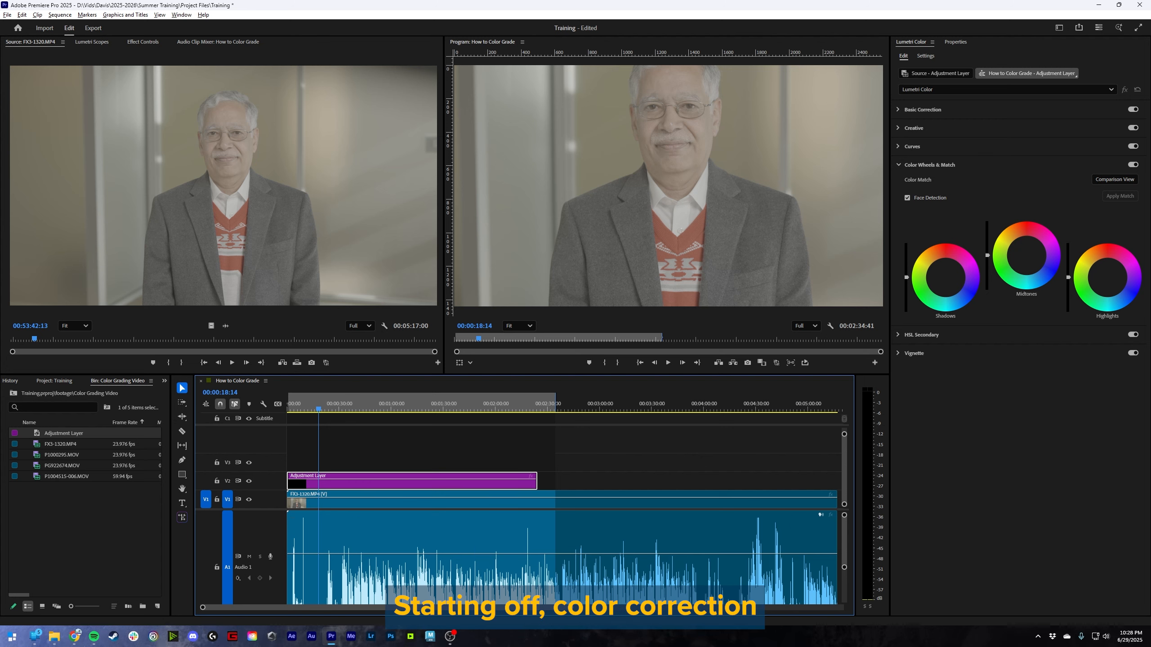
- Add PG922674.MOV to the timeline directly after the FX3-1320.MP4 clip on V1, with the Basic Correction settings expanded
click(908, 110)
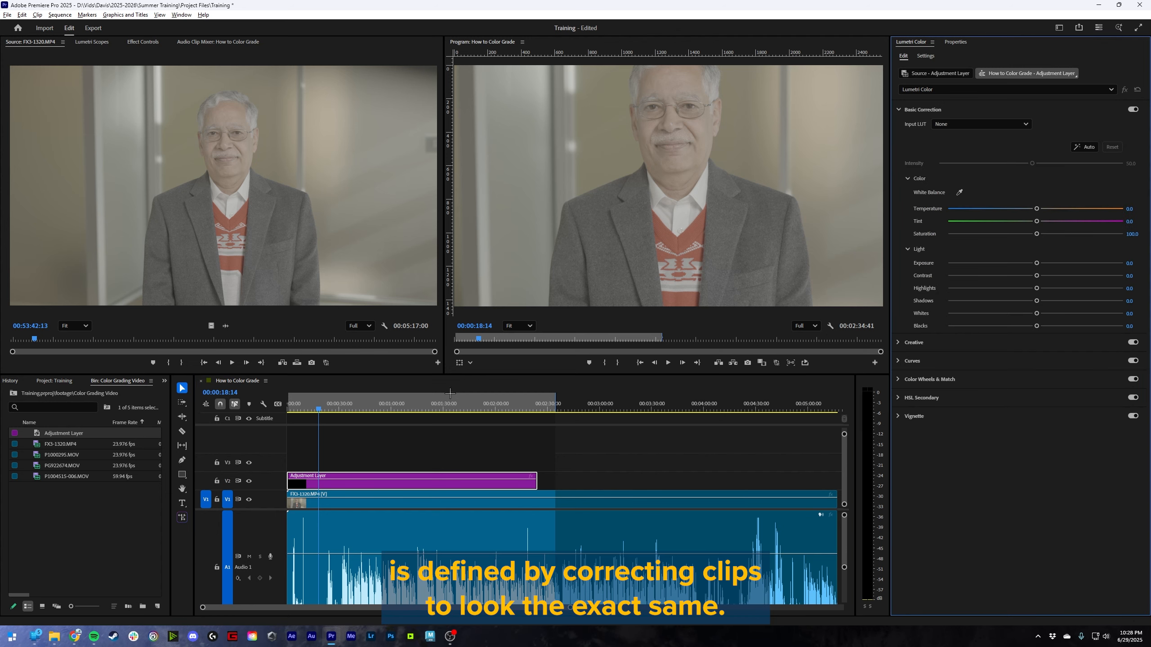
drag(569, 608, 720, 608)
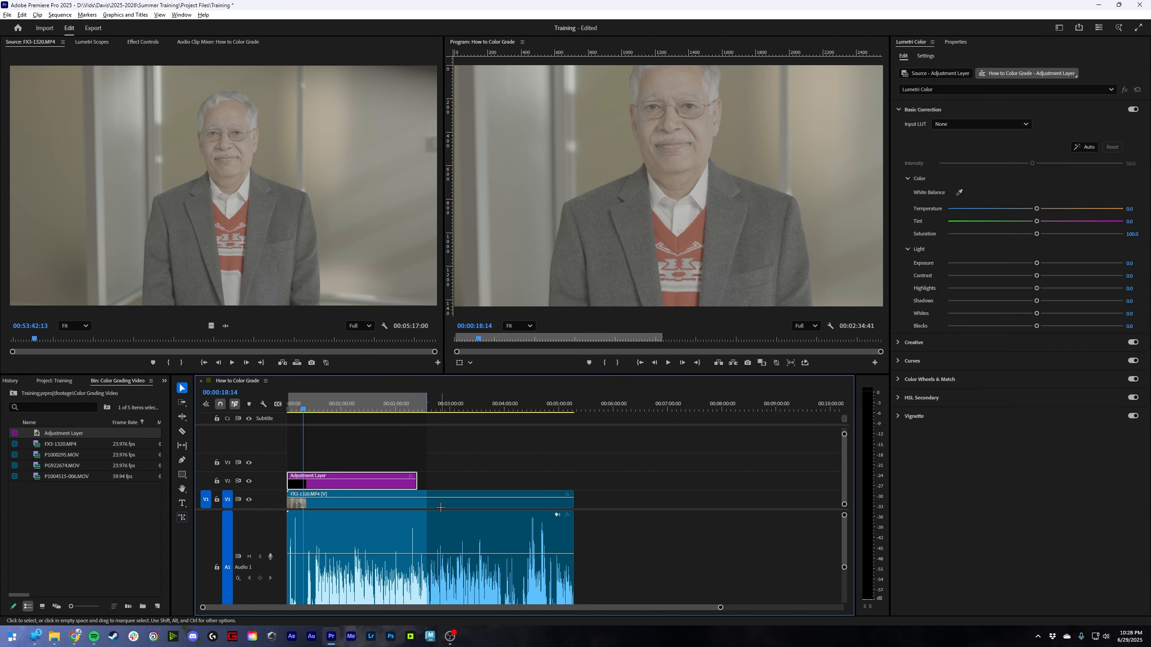
click(441, 508)
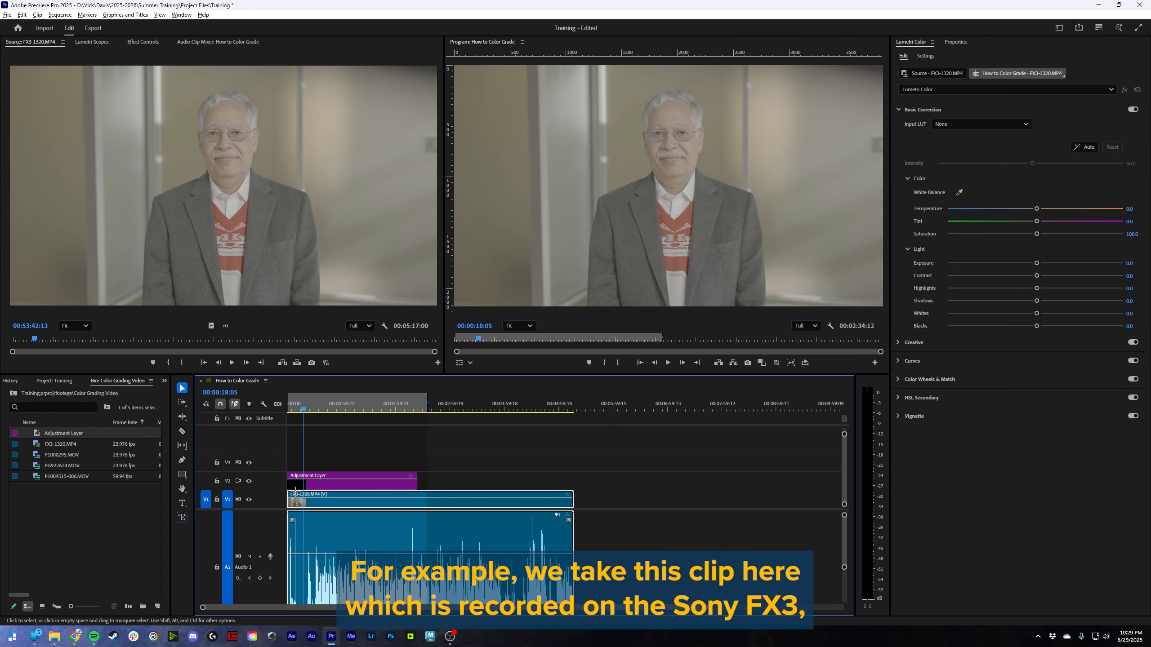
click(81, 467)
drag(82, 467, 576, 499)
click(620, 408)
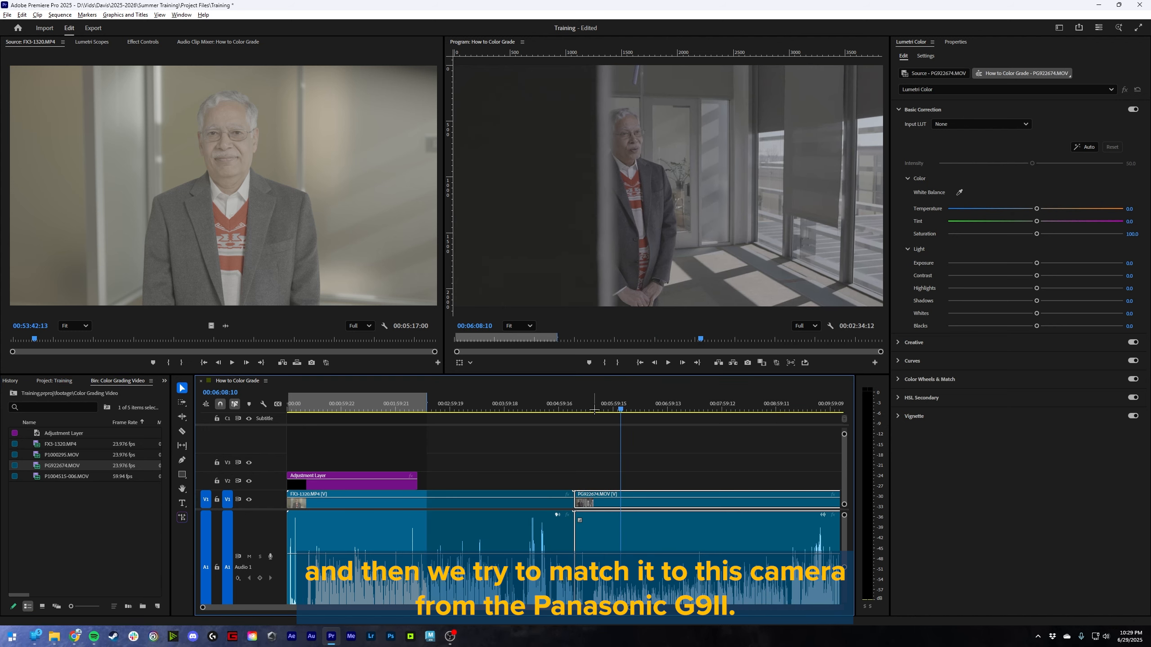
- Look through the PG922674.MOV clip and show it beside the FX3-1320.MP4 shot in Comparison View
mouse_move(596, 408)
mouse_down()
mouse_move(439, 413)
mouse_move(523, 418)
mouse_move(498, 433)
mouse_move(611, 421)
mouse_move(576, 413)
mouse_up()
click(682, 449)
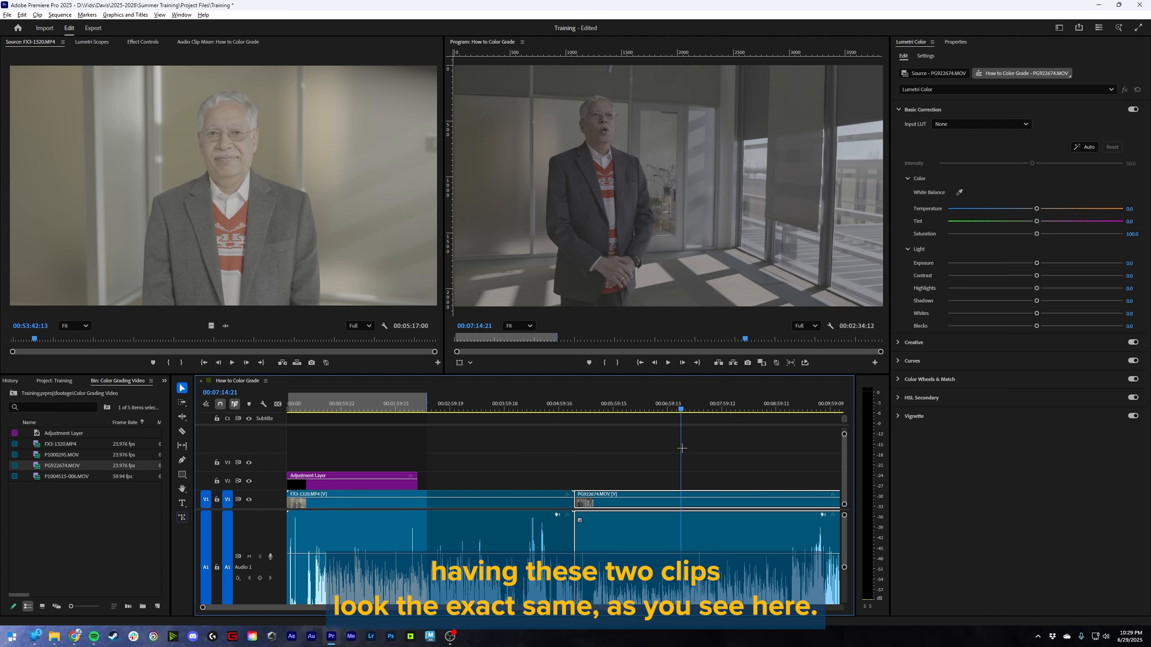
drag(682, 448, 589, 443)
click(762, 362)
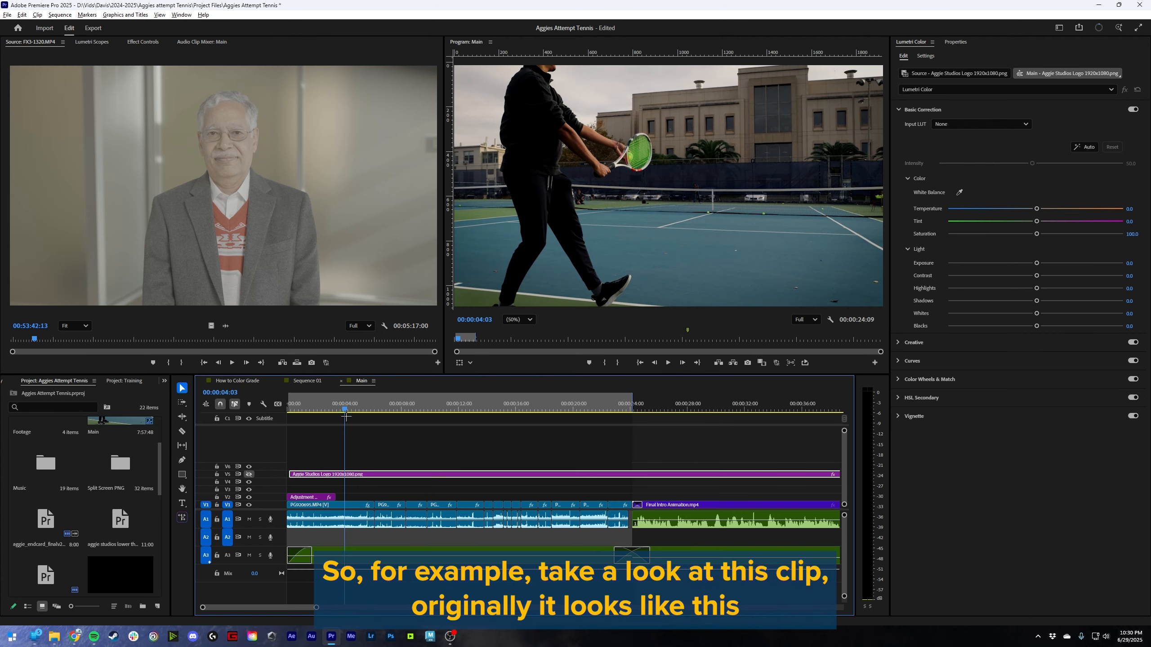
- Compare the first tennis clip in the Main sequence with Lumetri Color off and on, and review the graded footage
click(143, 42)
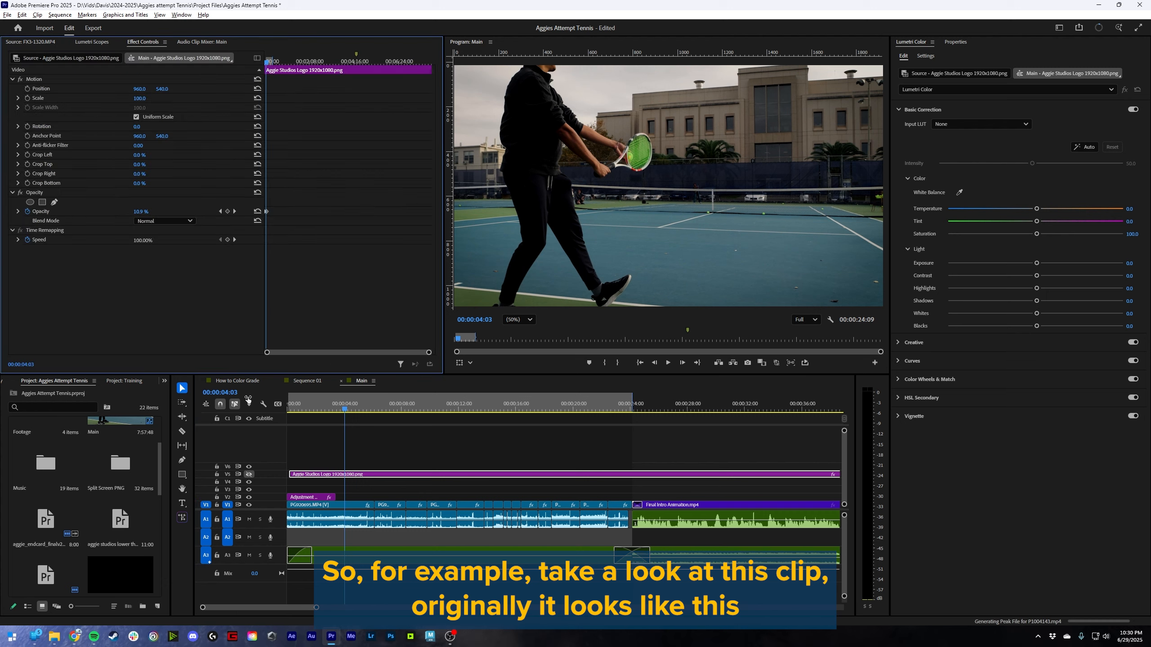
click(330, 505)
click(21, 250)
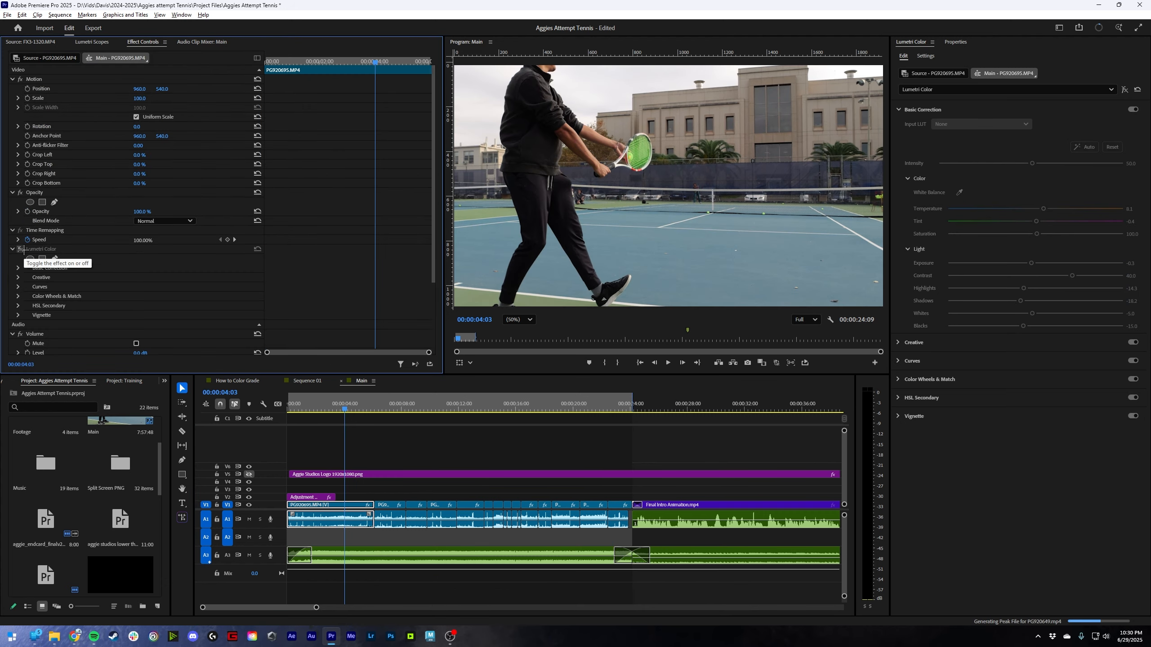
click(21, 249)
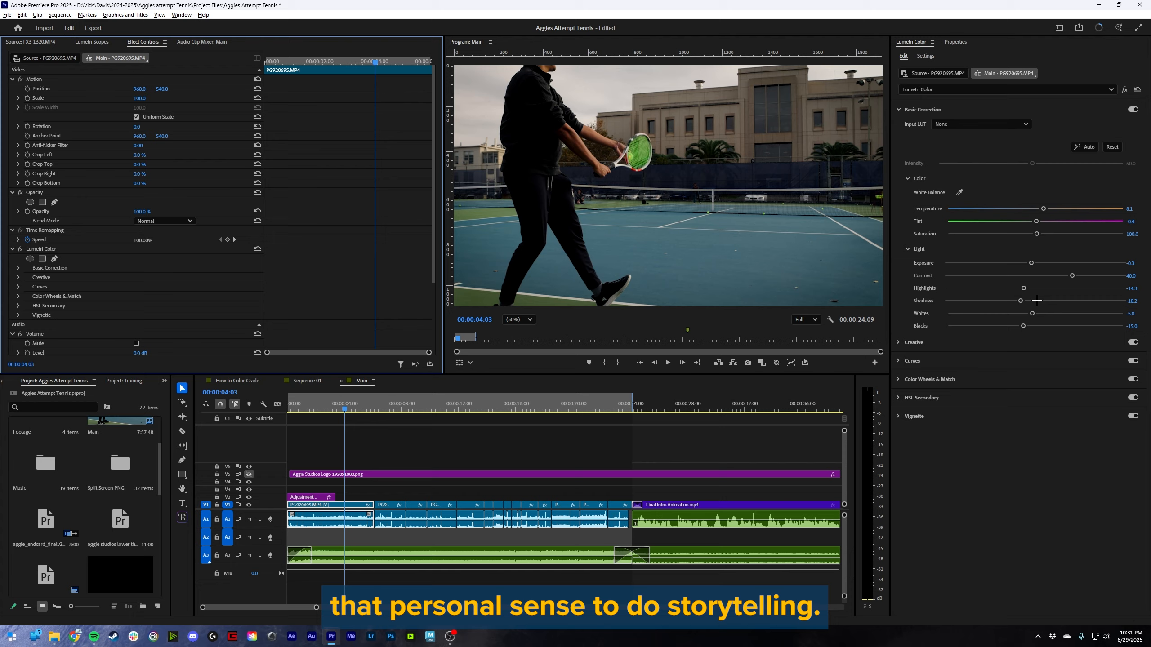
drag(344, 409, 487, 430)
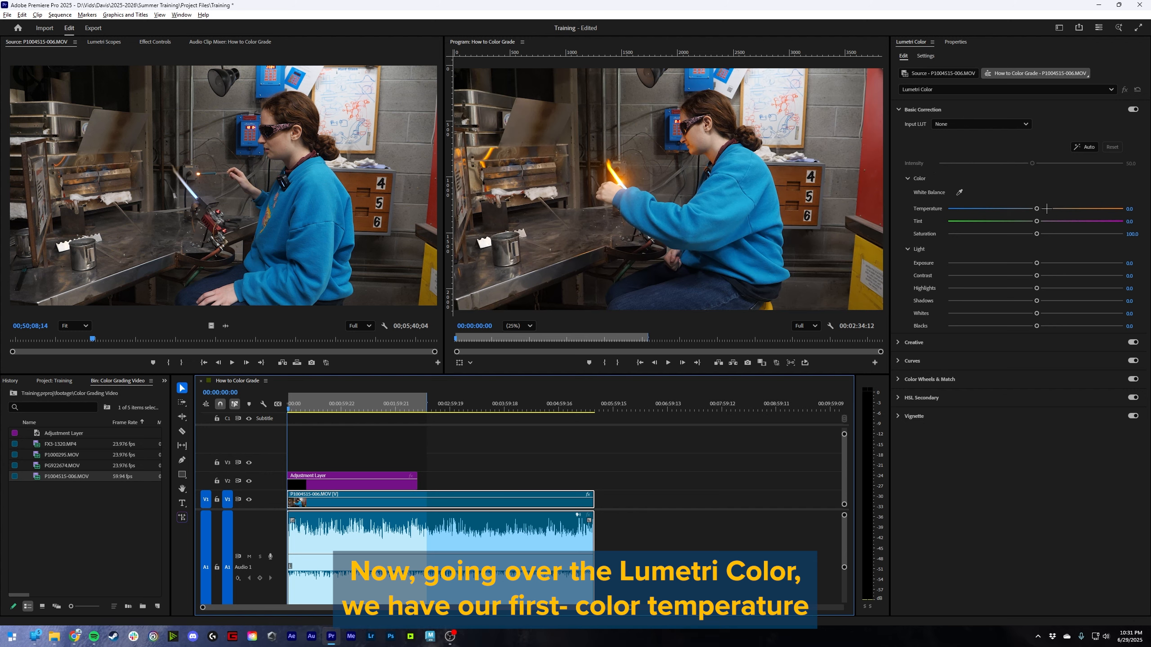
- Try temperature -100 and its warm extreme, tint 96 and saturation 0 on the P1004515-006.MOV clip, resetting each to its default
drag(1036, 209, 1035, 208)
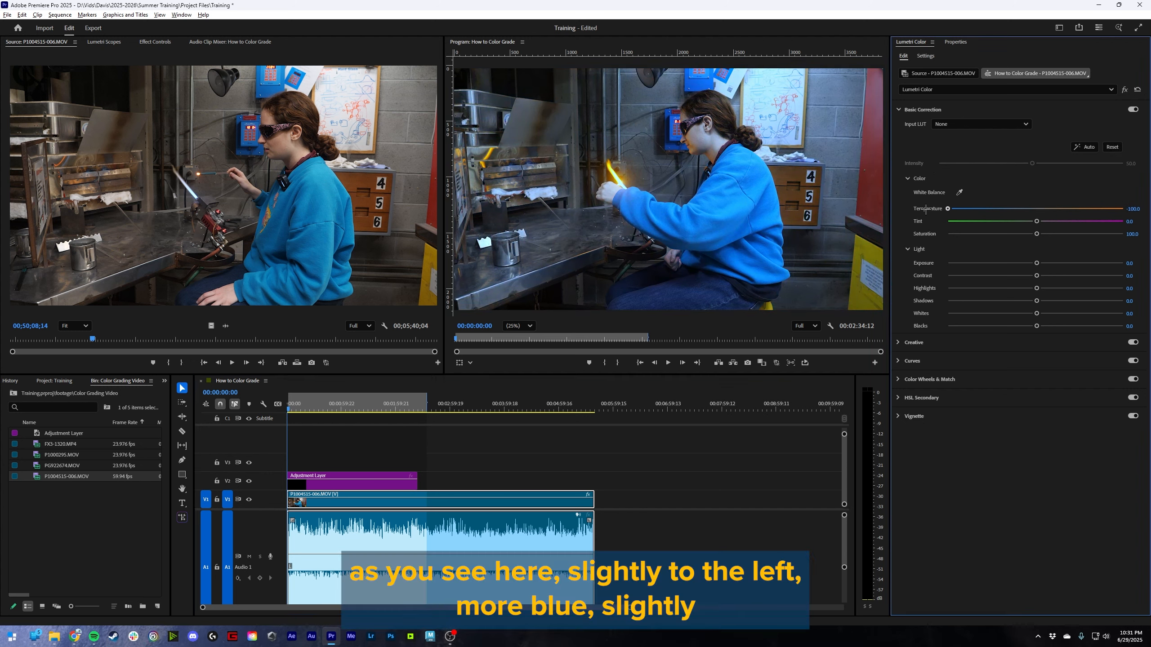
drag(995, 206, 1120, 220)
double_click(1038, 208)
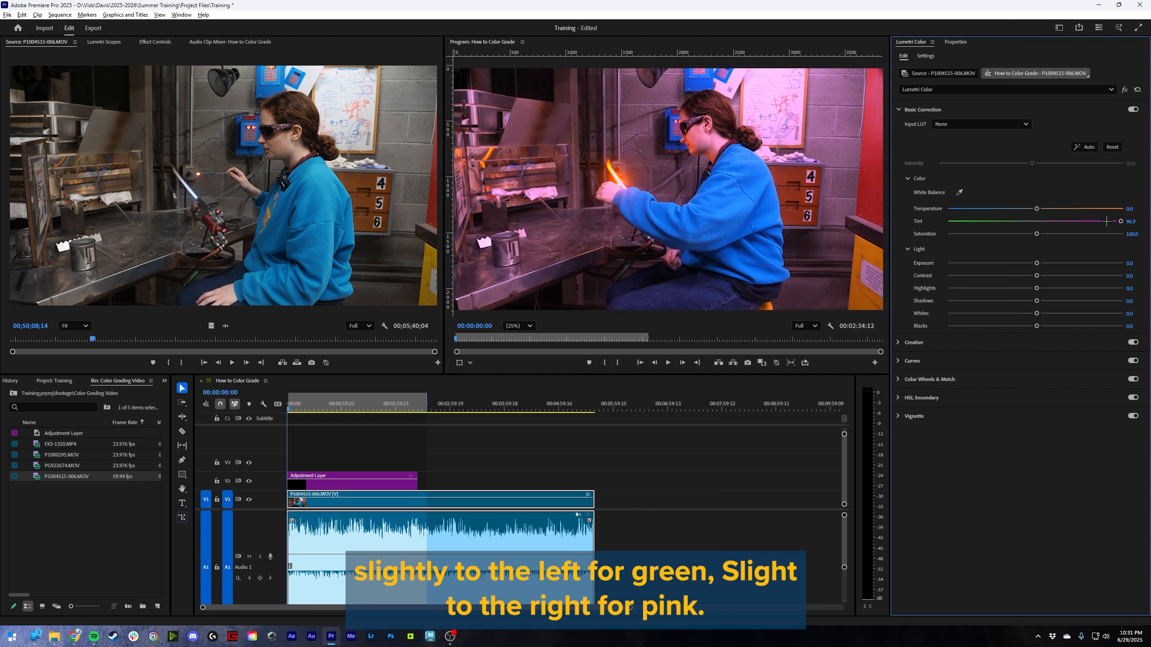
double_click(1103, 221)
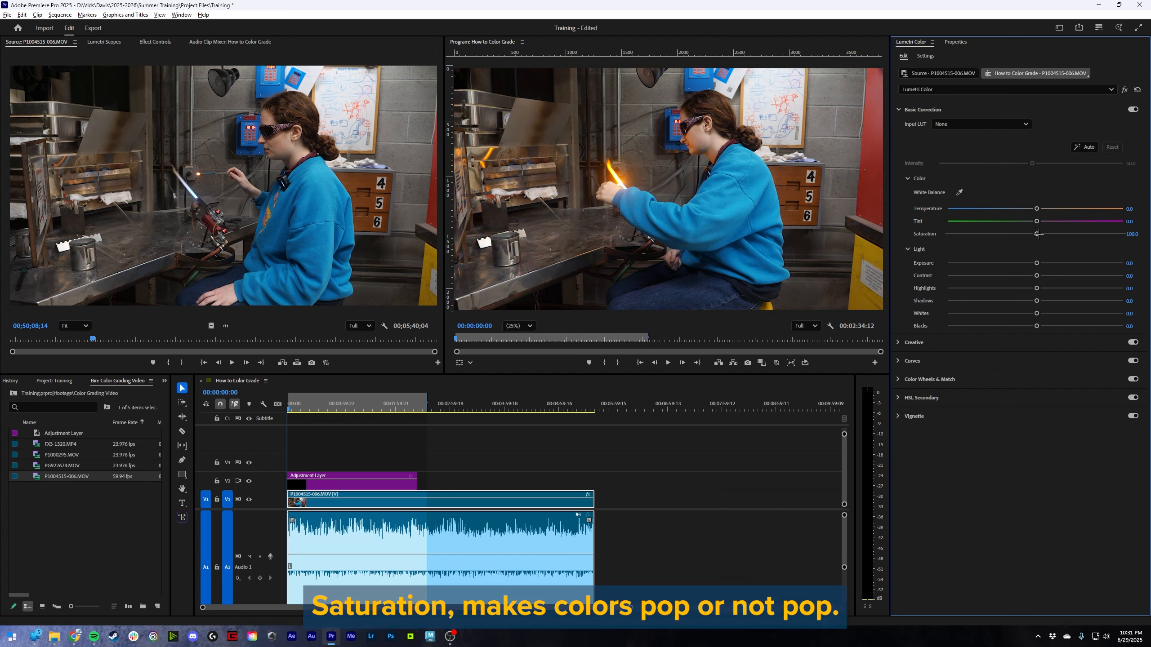
drag(1038, 234, 915, 231)
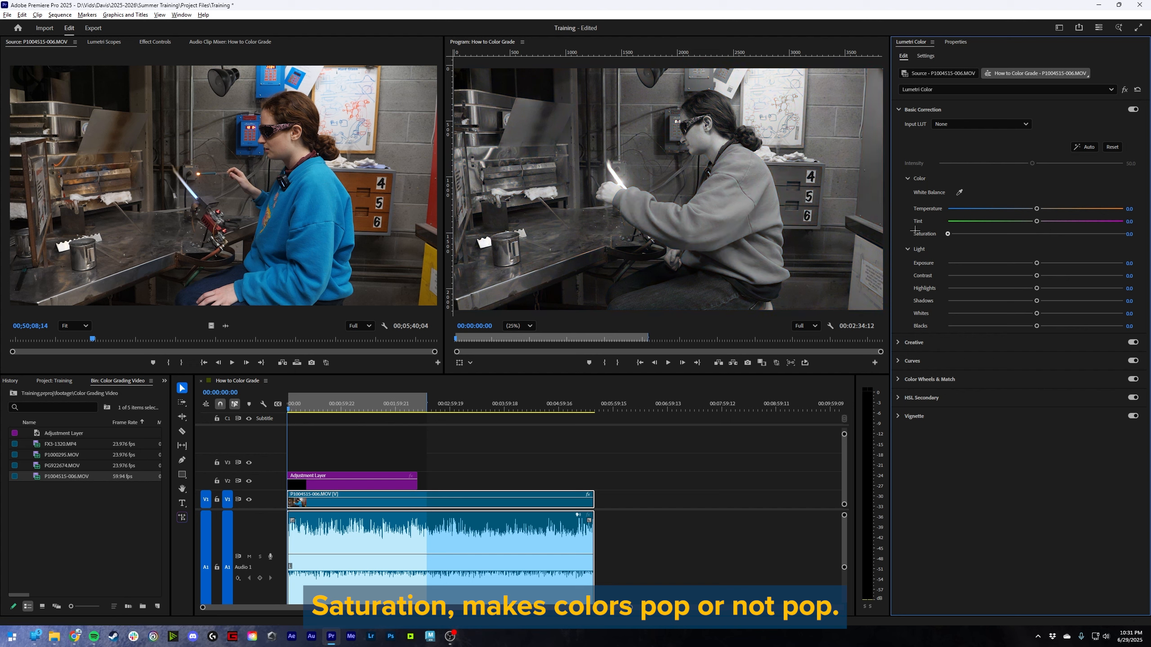
double_click(985, 233)
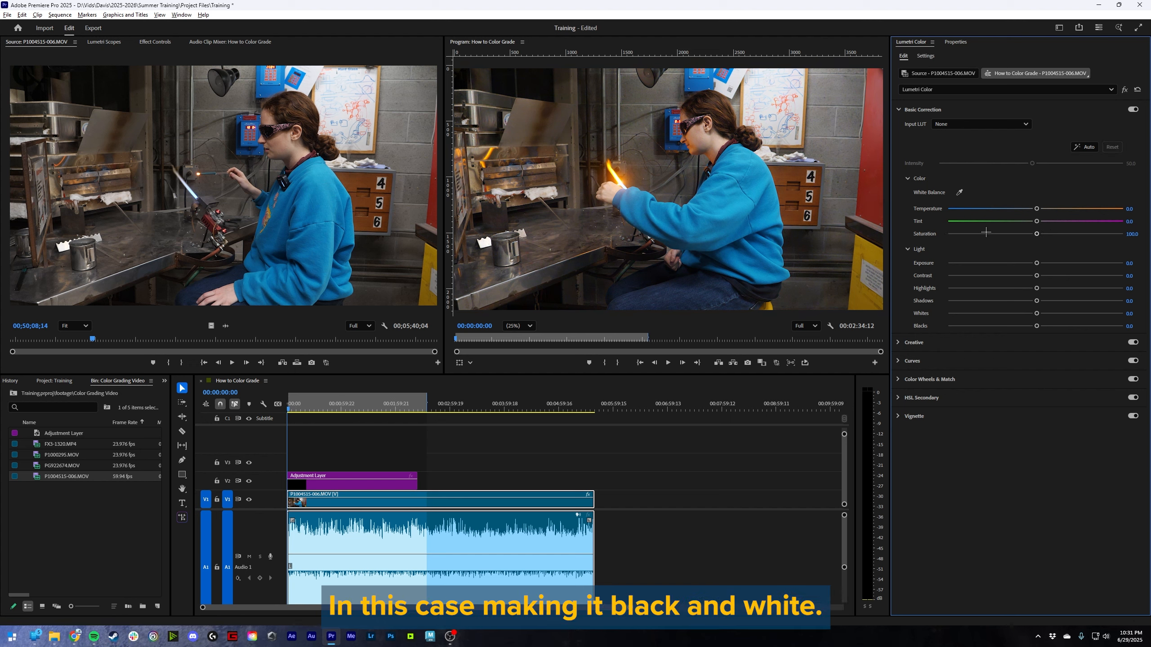
- Set the clip's white balance by sampling the whiteboard behind the glassworker
click(958, 192)
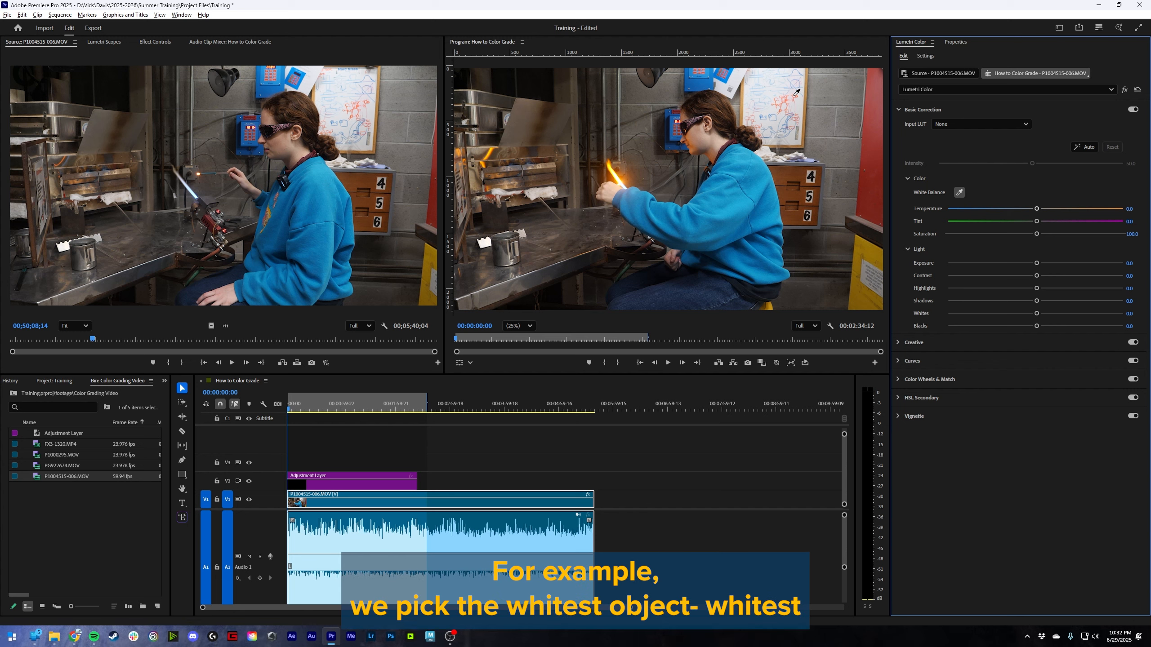
click(770, 88)
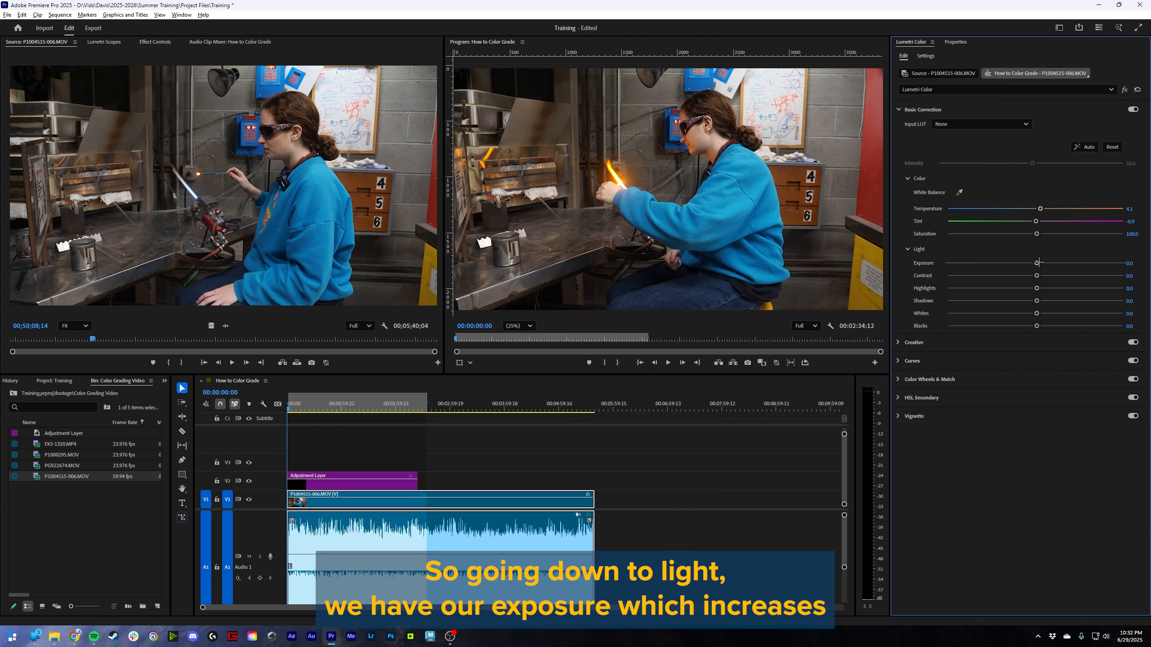
- Try out the exposure and highlights adjustments, reset them to 0, and save the project
mouse_move(1035, 263)
mouse_down()
mouse_move(988, 263)
mouse_move(1148, 265)
mouse_move(914, 280)
mouse_move(1119, 275)
mouse_move(1036, 276)
mouse_up()
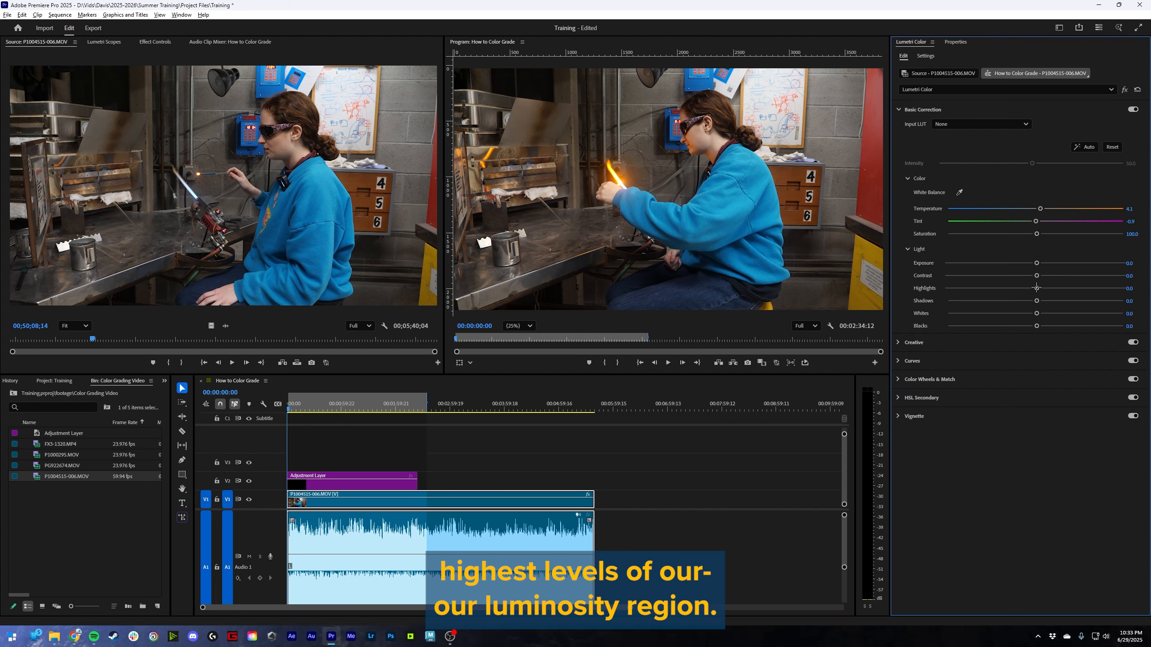
drag(1037, 287, 1105, 298)
double_click(1063, 288)
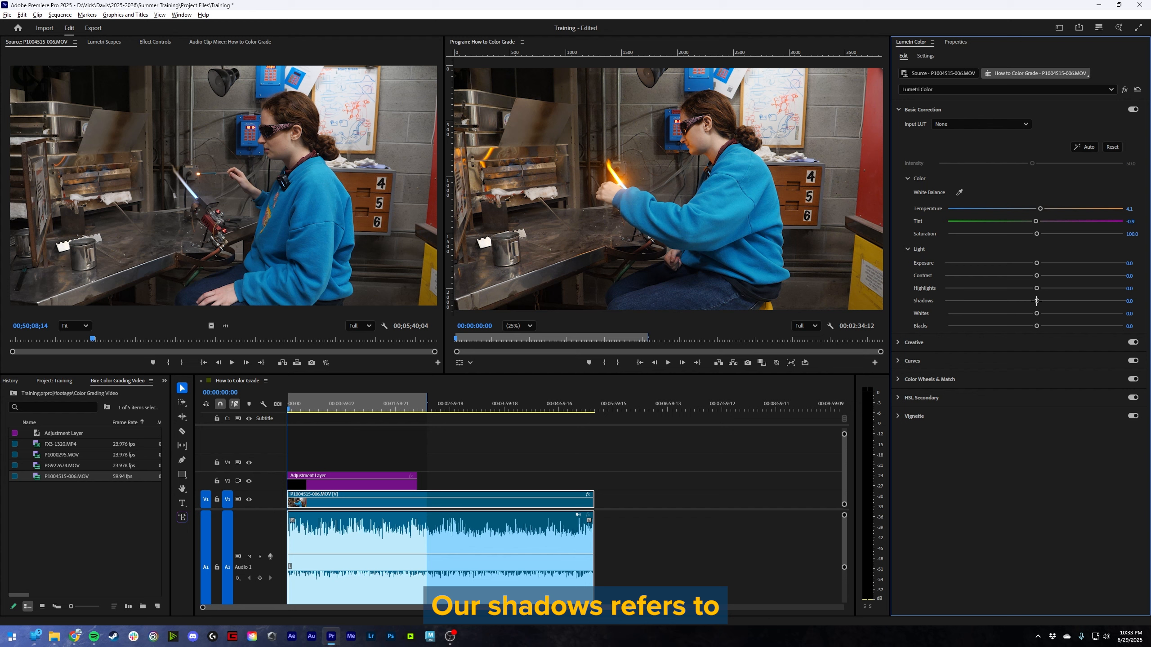
key(ctrl+s)
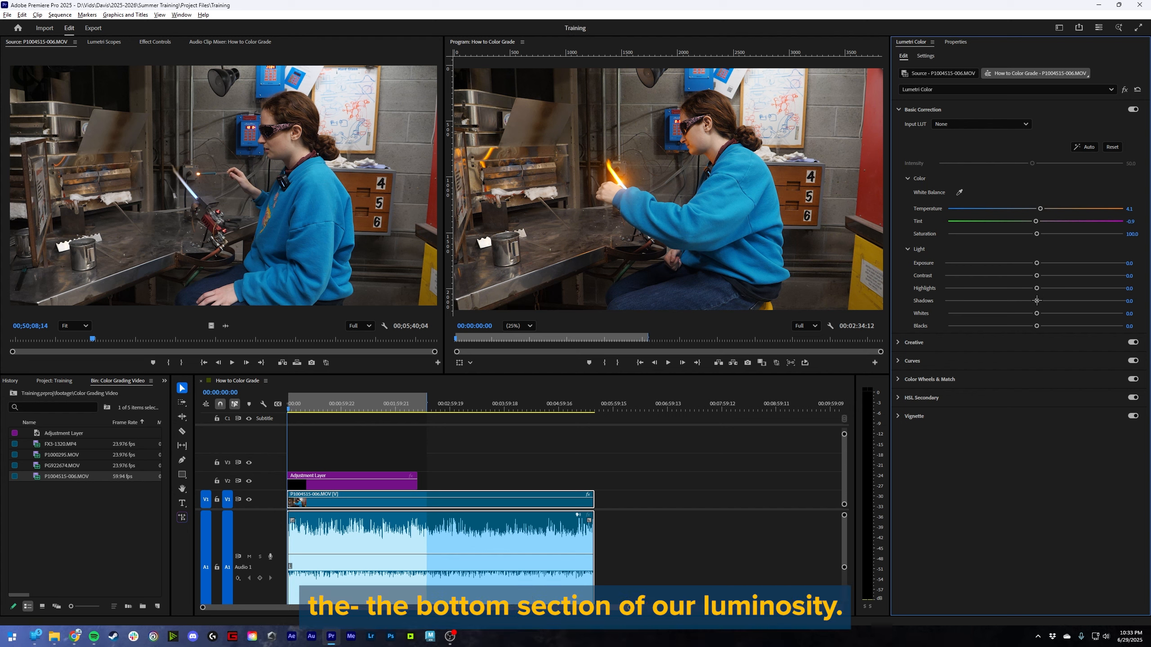
- Try raising the clip's shadows, whites and blacks one at a time, resetting each to 0
drag(1041, 300, 1123, 301)
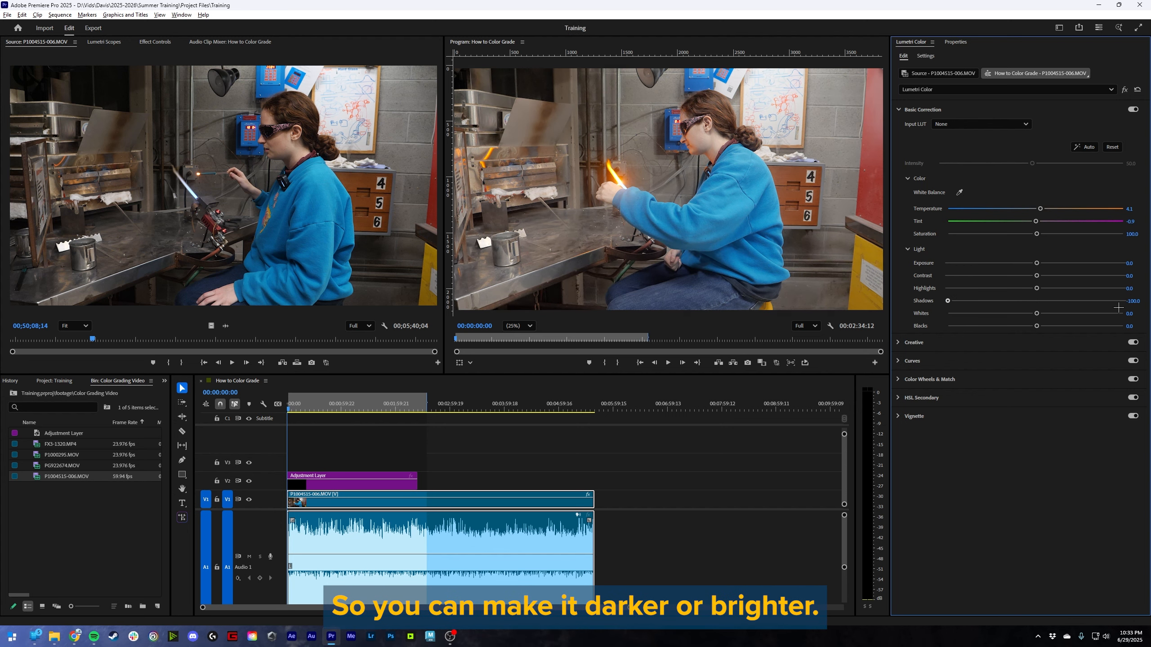
double_click(1038, 301)
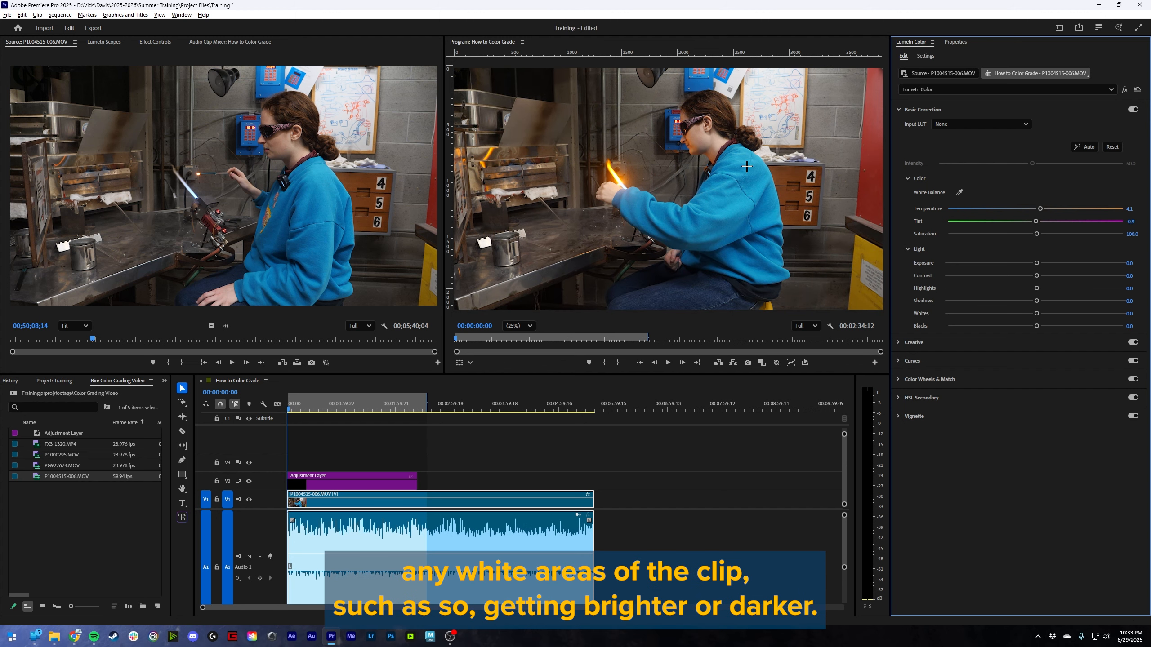
drag(1036, 314, 1123, 313)
double_click(1123, 313)
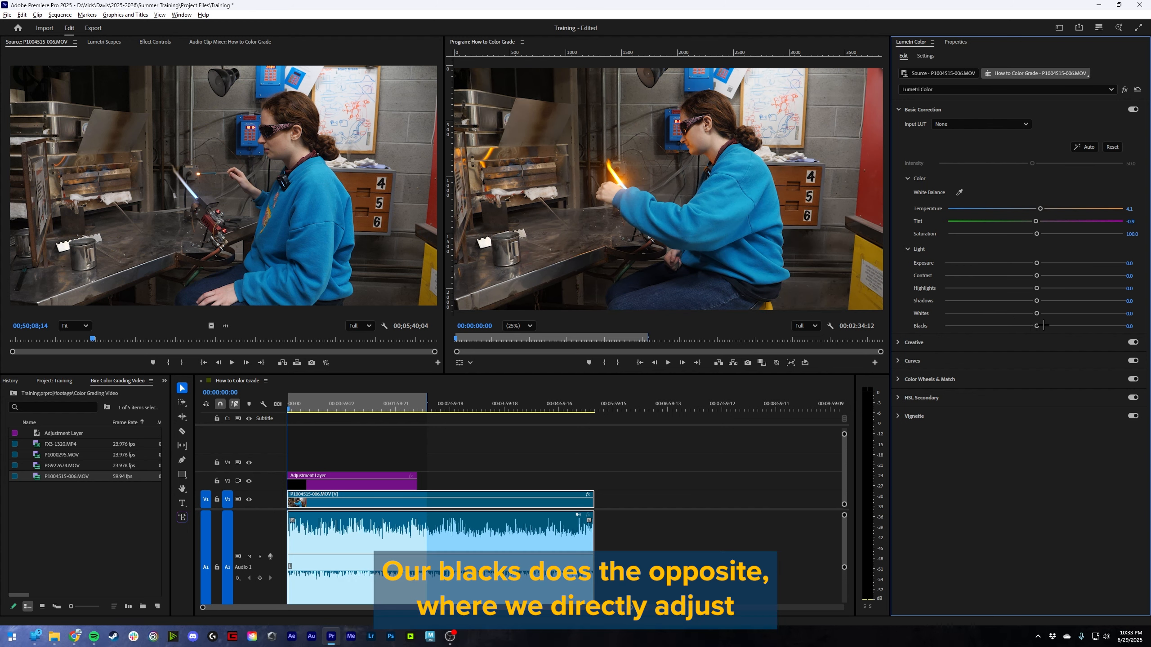
mouse_move(1037, 326)
mouse_down()
mouse_move(915, 338)
mouse_move(1125, 327)
mouse_move(1053, 325)
mouse_up()
double_click(1053, 324)
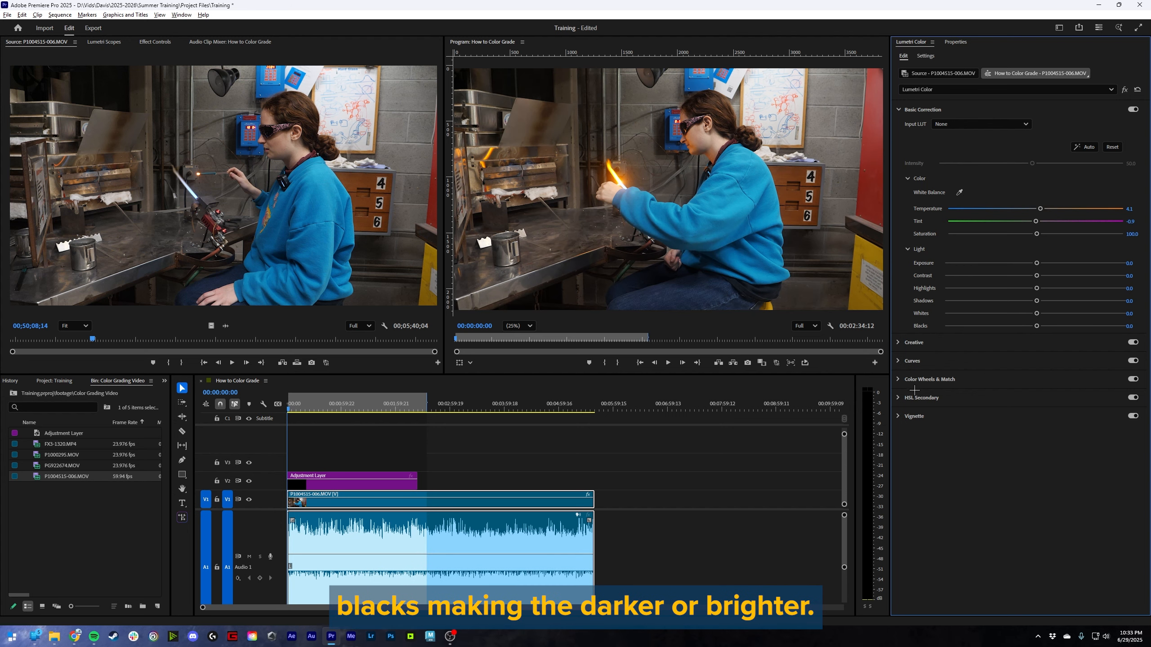
- Apply the Fuji F125 Kodak 2393 (by Adobe) creative look to the P1004515-006.MOV clip
click(916, 343)
click(987, 142)
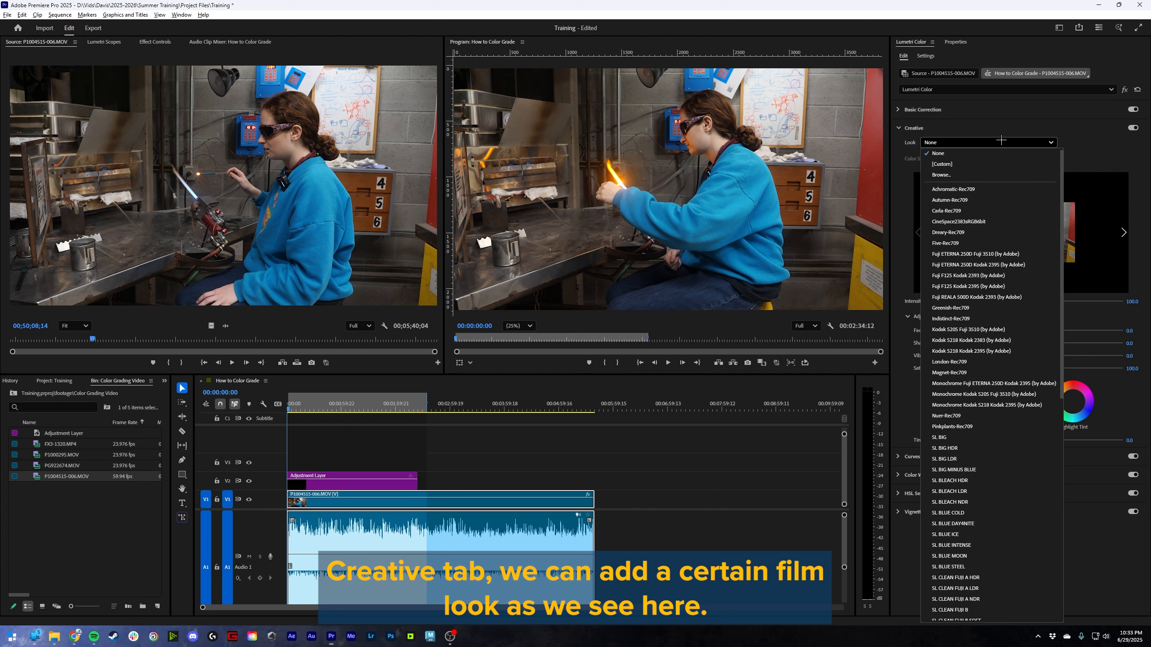
scroll(962, 444, down, 5)
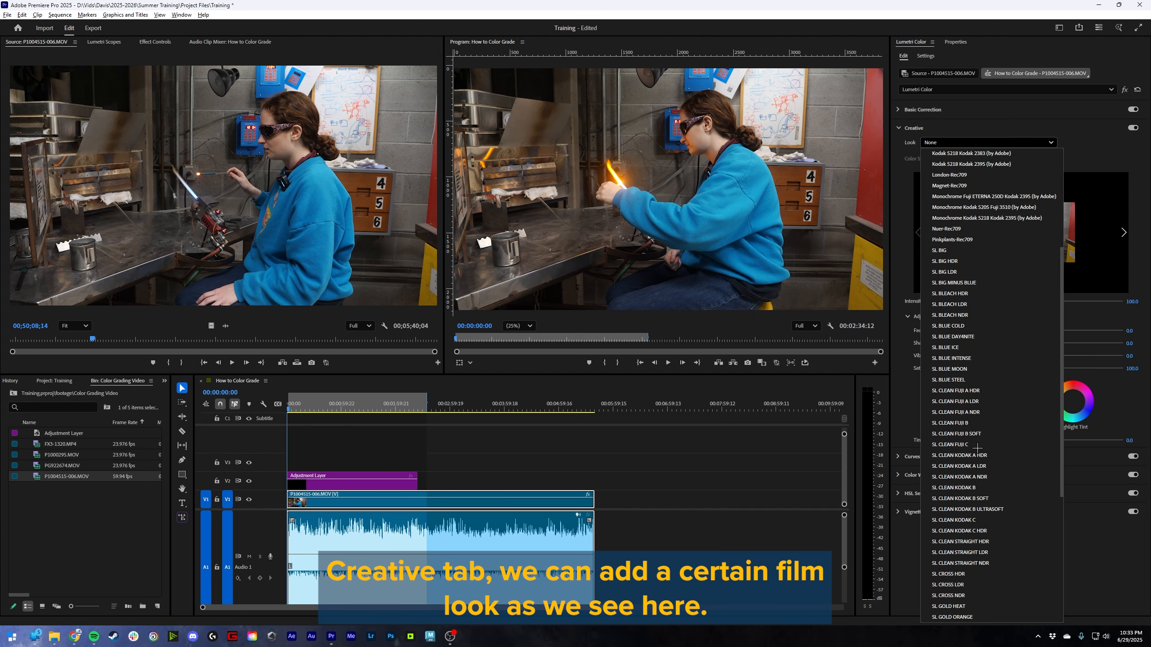
scroll(961, 195, up, 5)
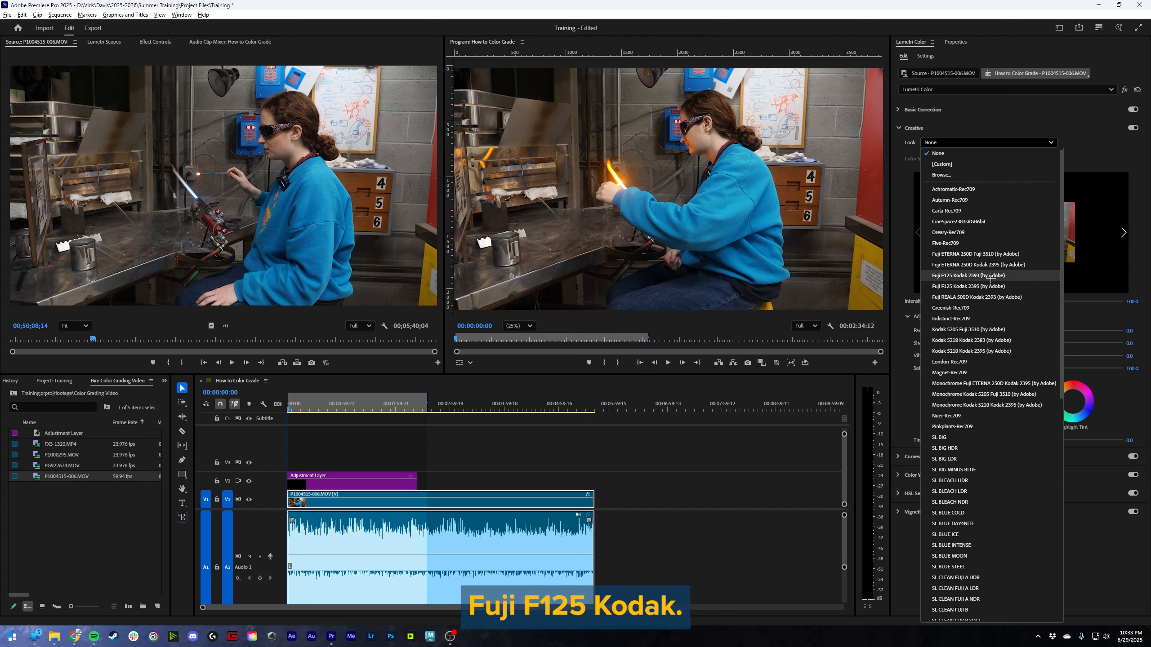
click(977, 276)
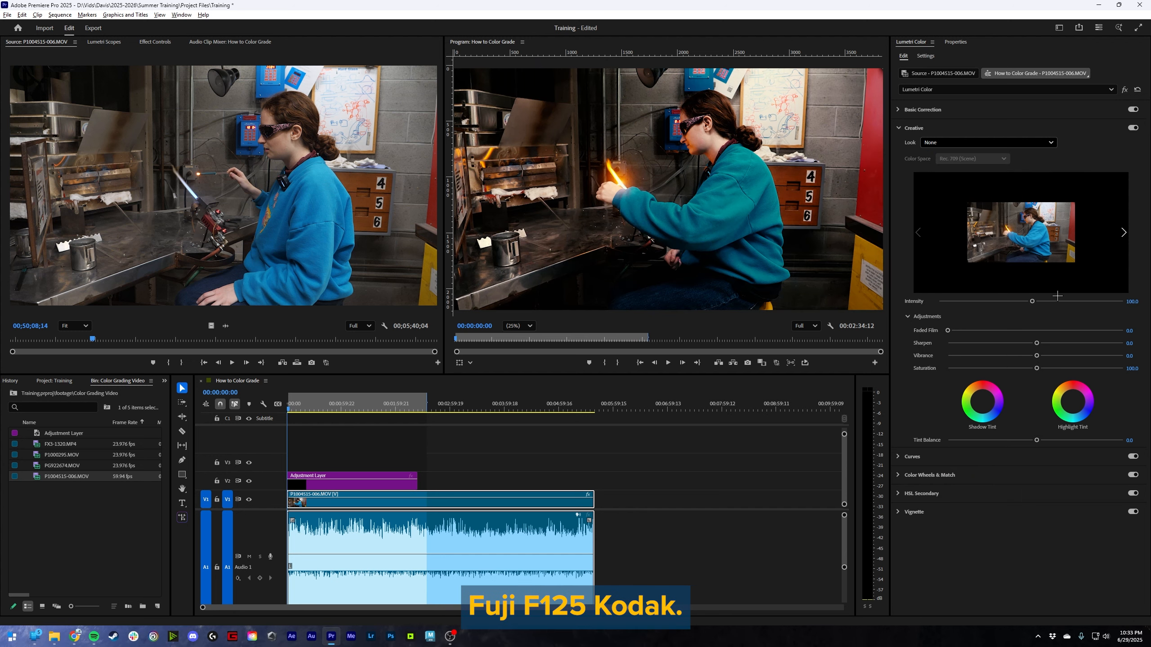
- Try the SL CLEAN KODAK C look and switch the clip's creative look to SL GOLD WESTERN
click(1015, 142)
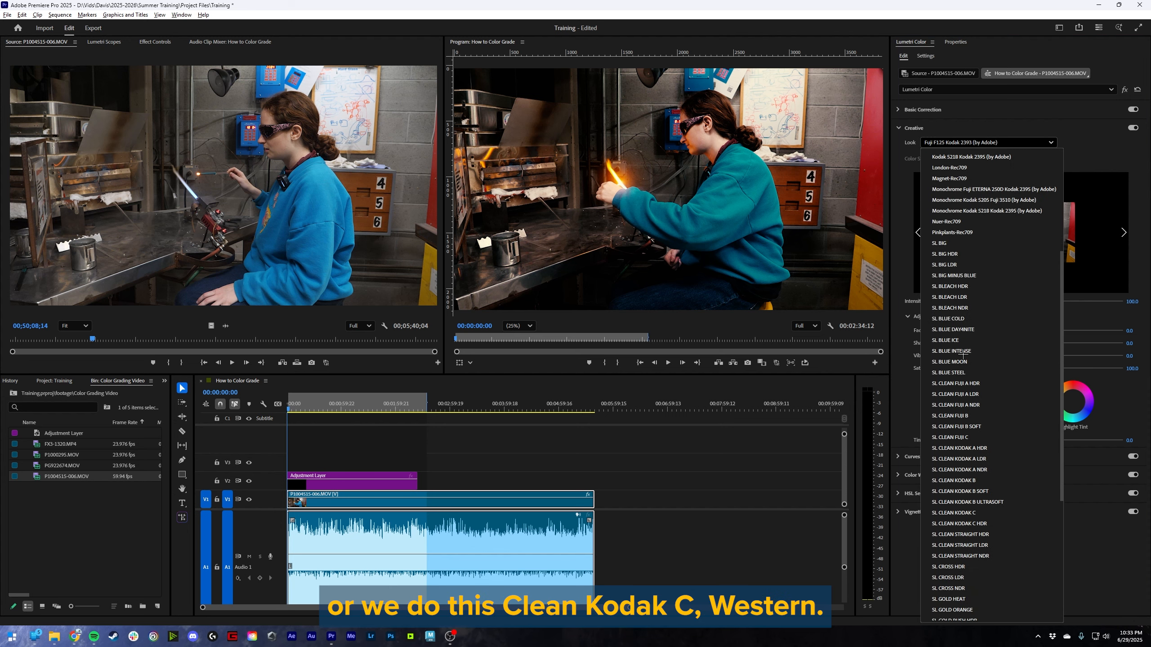
click(953, 513)
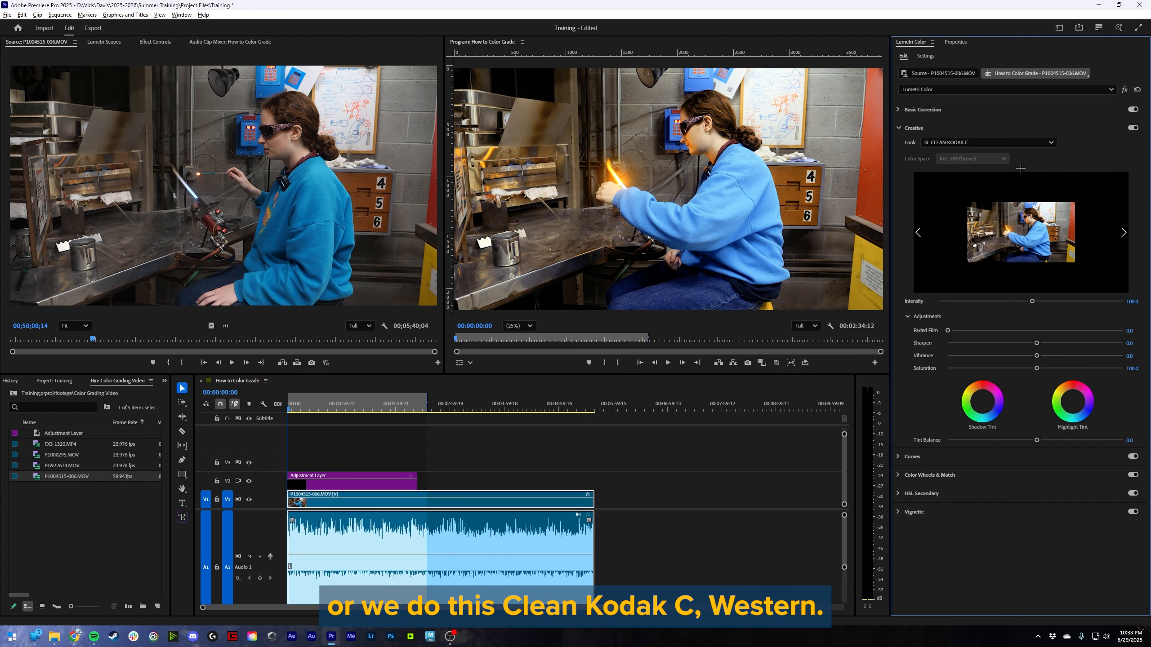
click(994, 140)
click(970, 422)
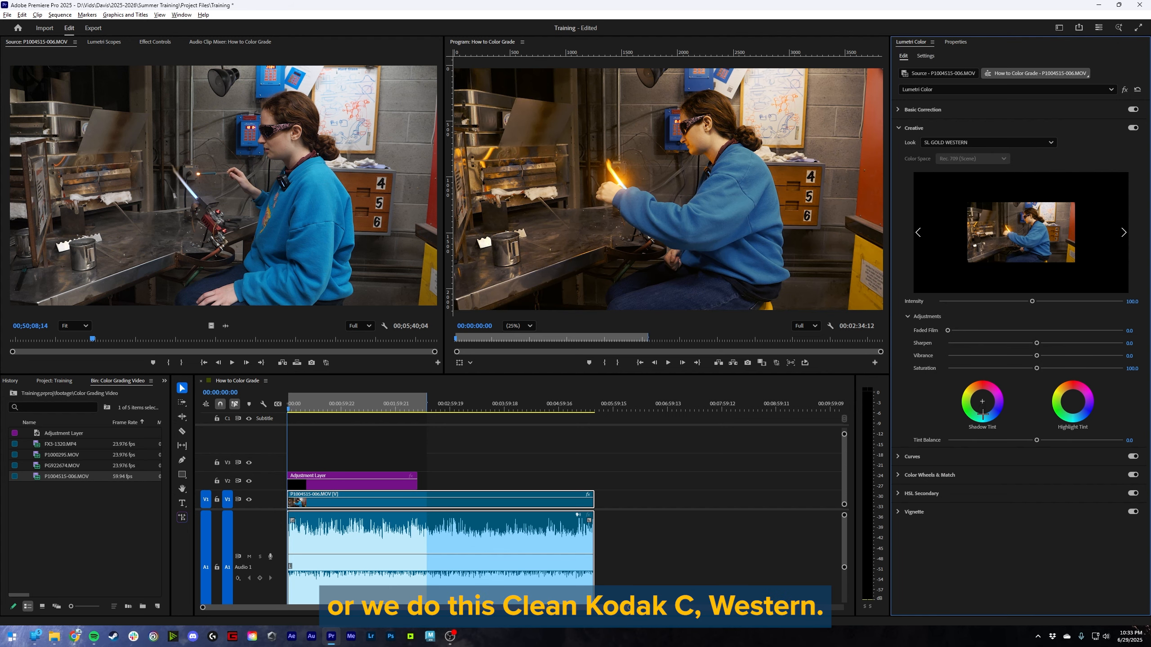
- Browse the available creative looks for other film styles
click(991, 142)
scroll(980, 357, up, 3)
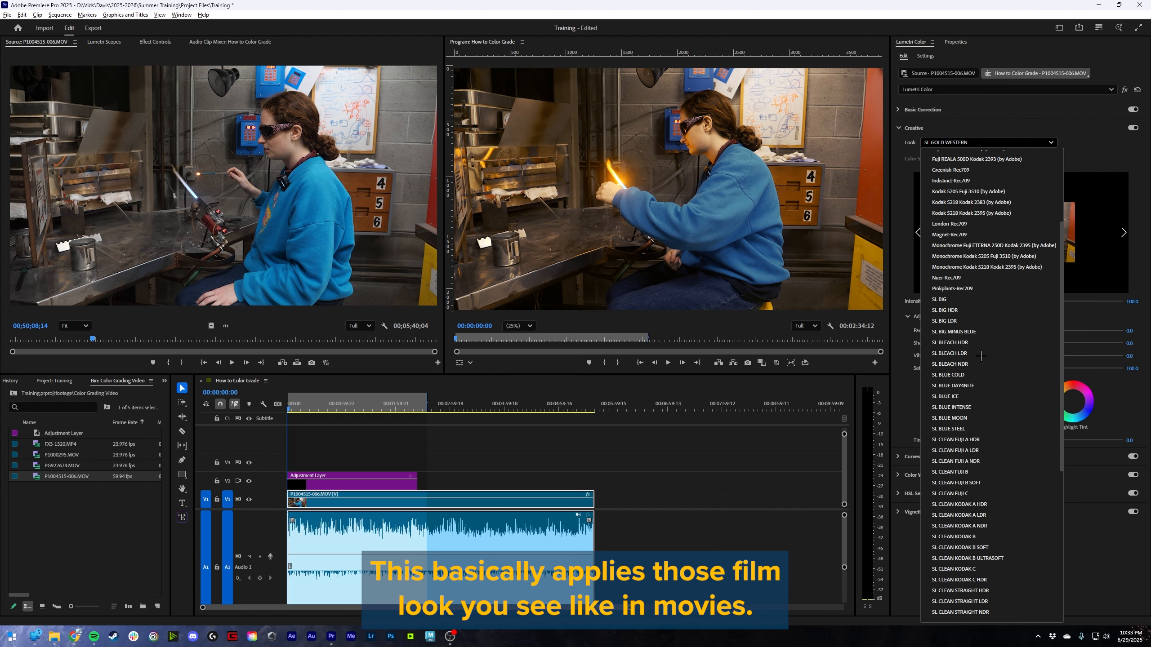
scroll(981, 356, up, 2)
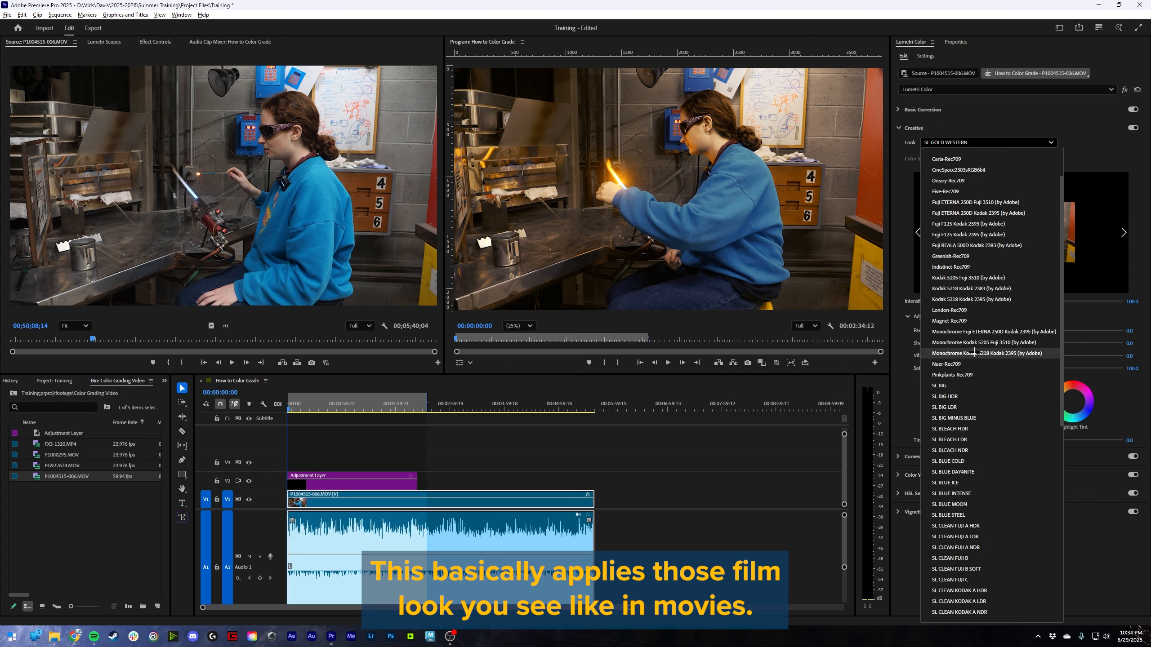
scroll(976, 344, up, 2)
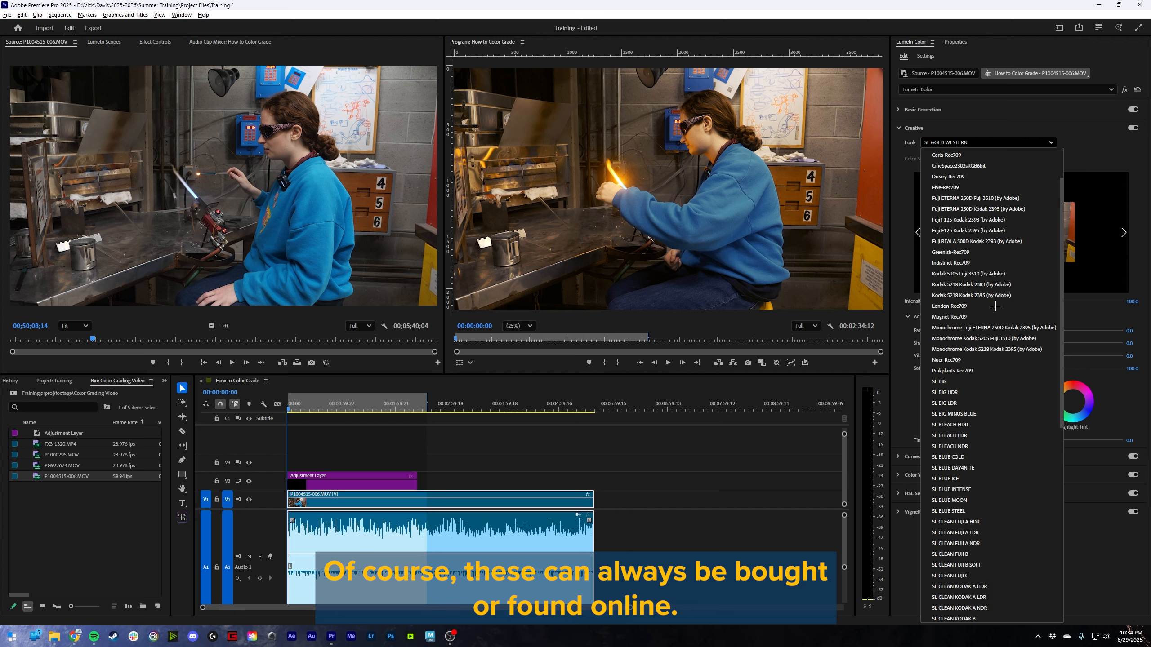
scroll(982, 345, down, 10)
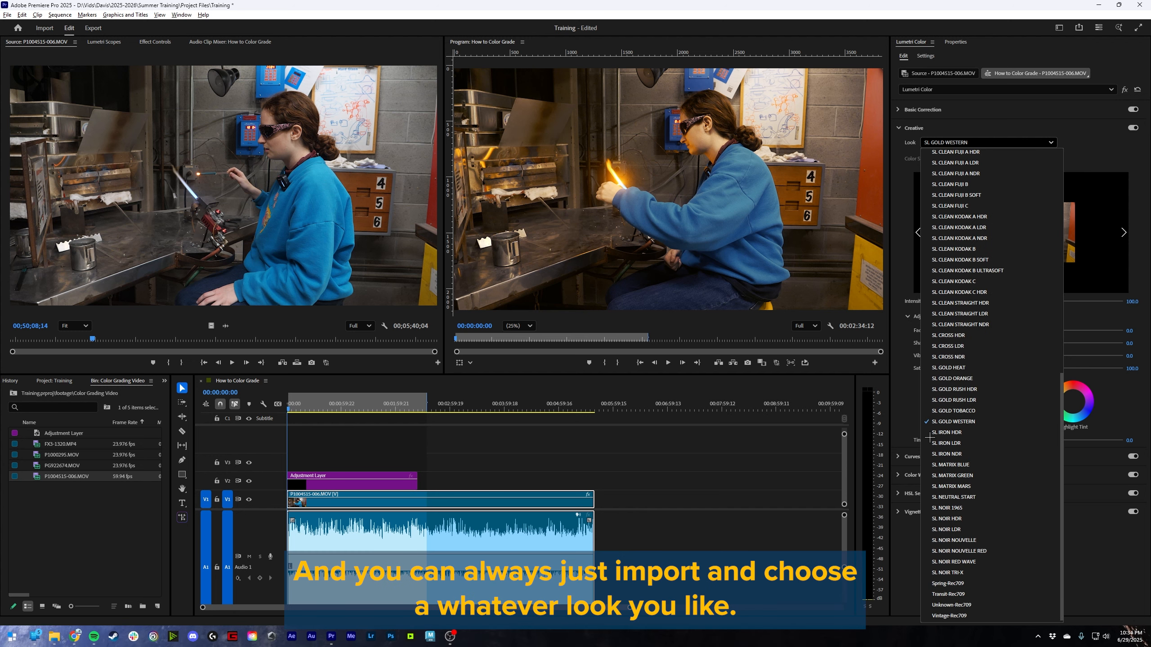
- Try the Spring-Rec709 creative look on the clip and set the look back to None
click(962, 583)
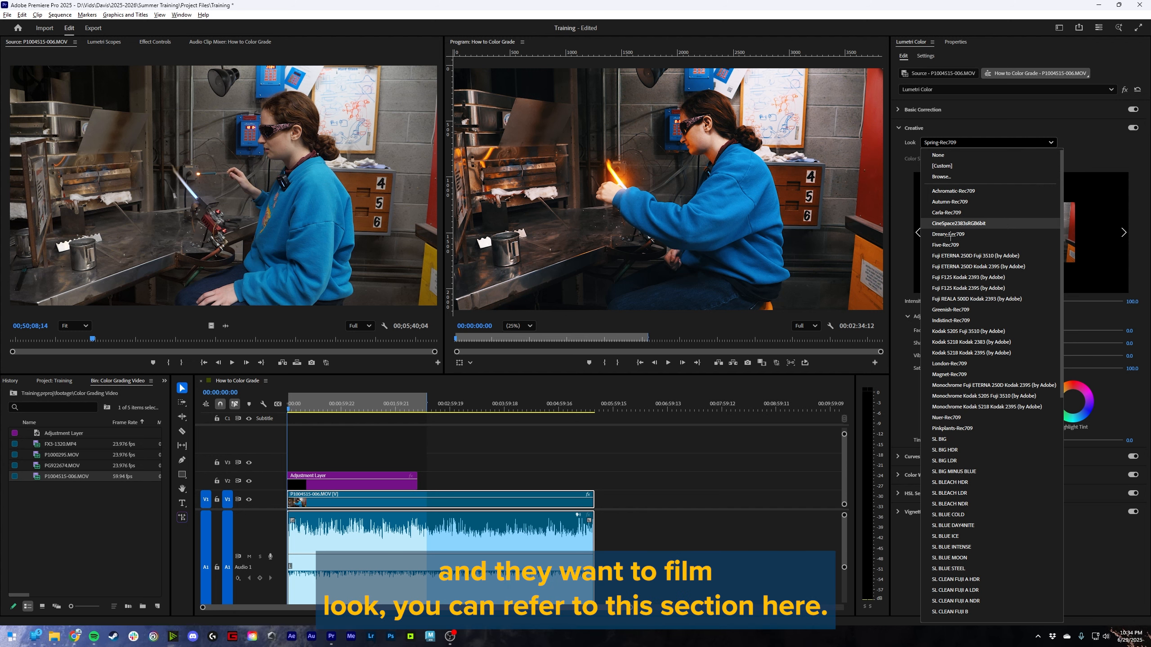
click(974, 155)
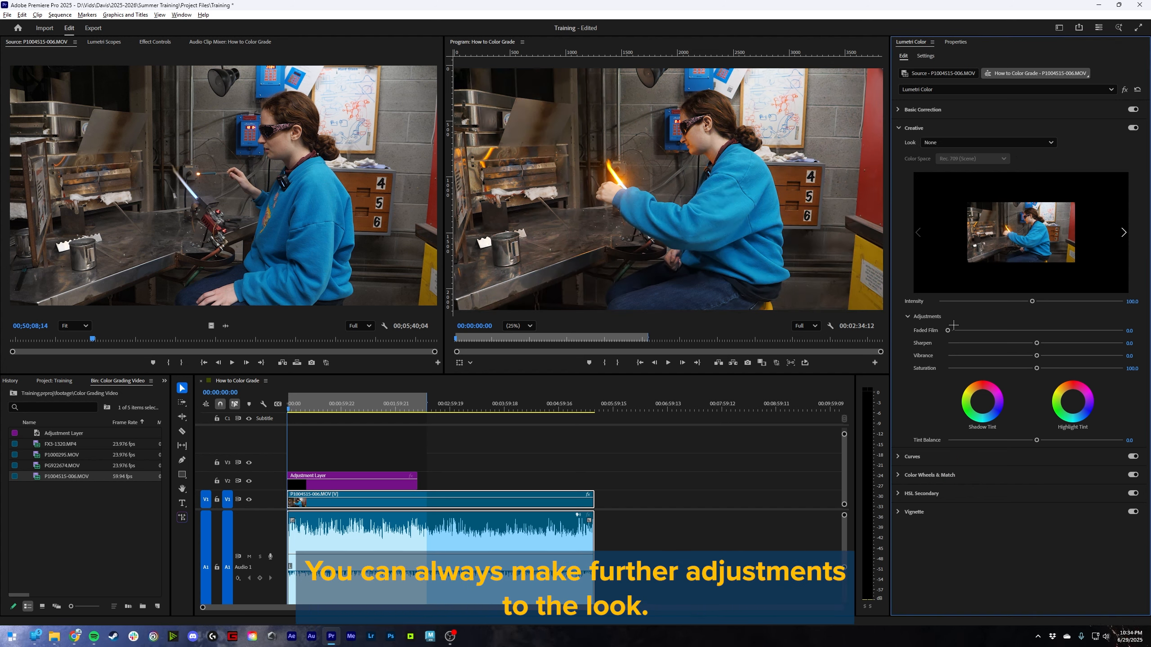
- Try the creative Faded Film, Sharpen, Vibrance and Saturation adjustments one at a time, resetting each to its default
drag(948, 331, 912, 366)
drag(1036, 343, 1052, 371)
double_click(1036, 343)
double_click(1036, 356)
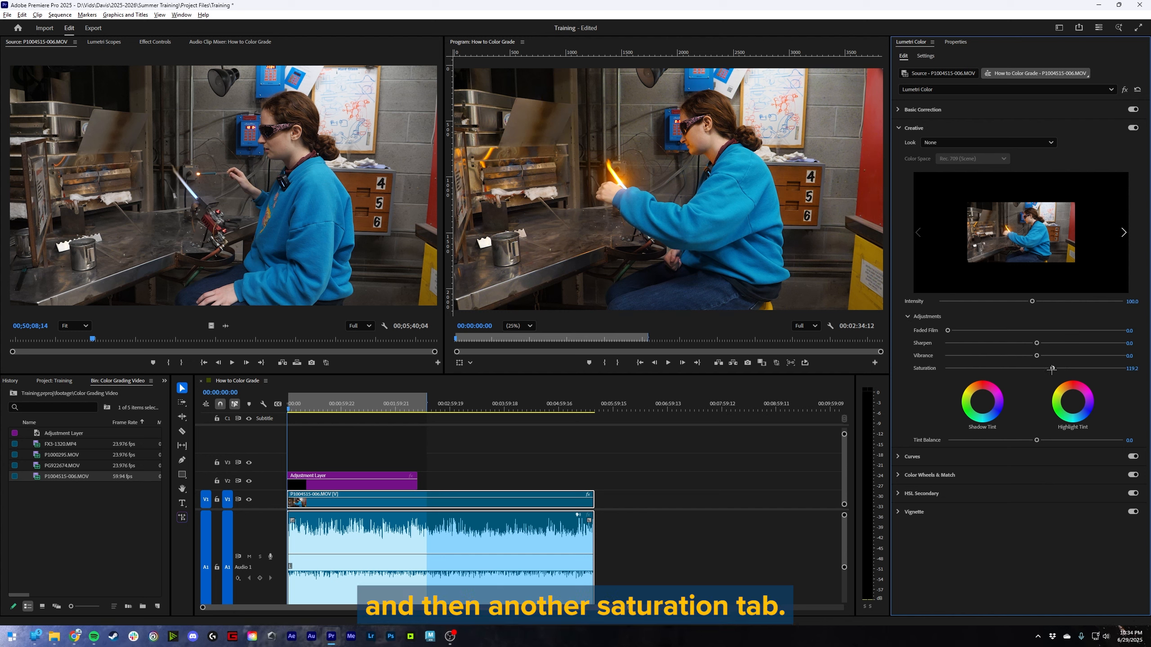
double_click(1051, 369)
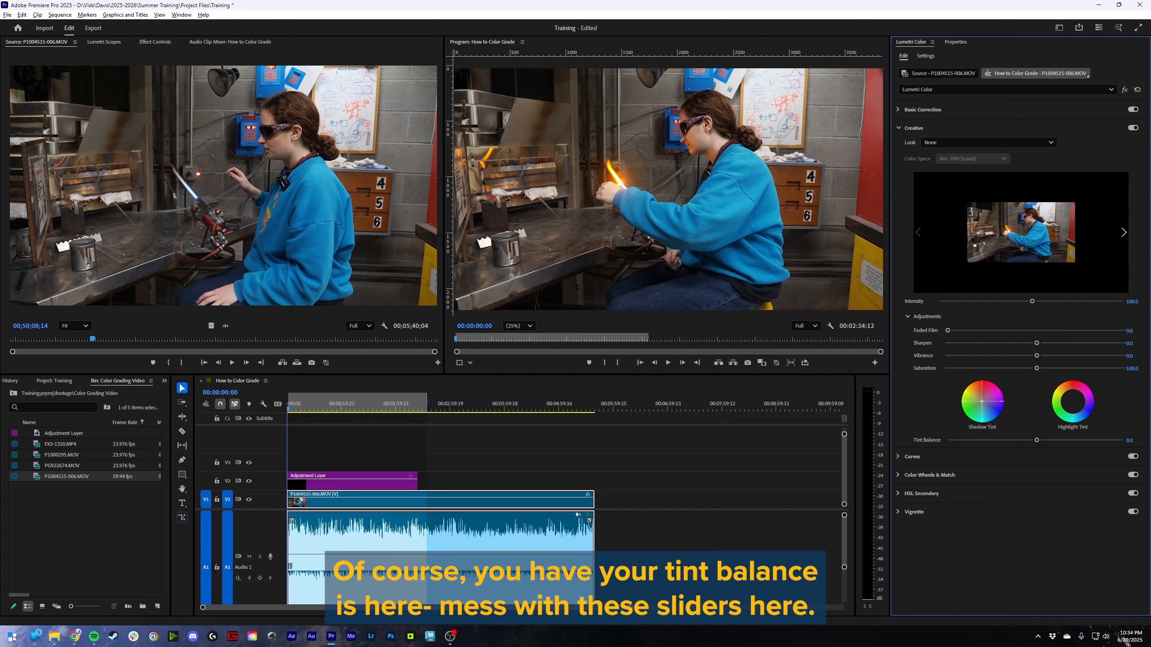
- Try tinting the clip's shadows toward blue-purple and shifting the tint balance, and reset the shadow tint
drag(982, 402, 984, 407)
drag(1026, 440, 1051, 454)
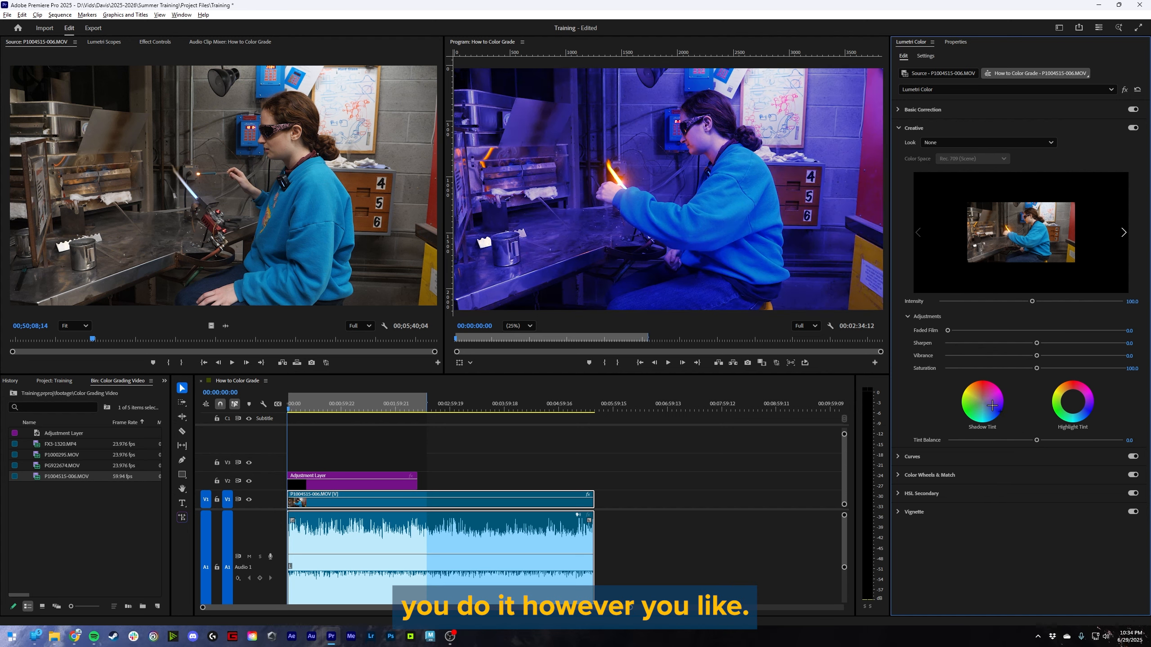
double_click(991, 406)
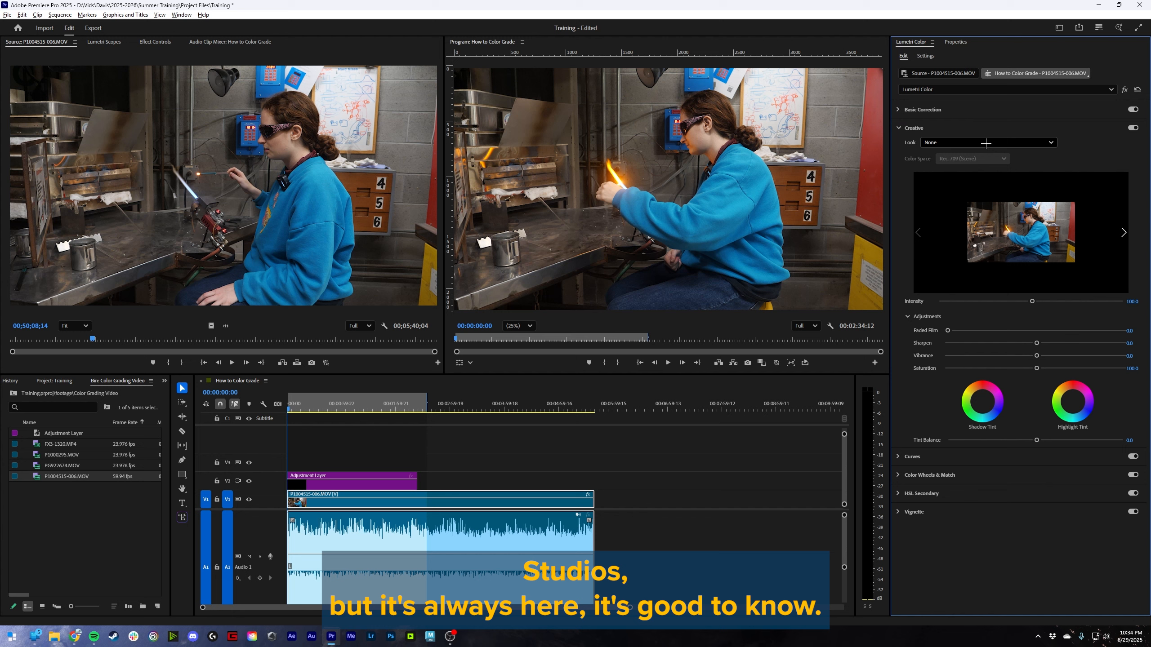
- Collapse the Creative section and expand the Curves section of the Lumetri effect
click(914, 129)
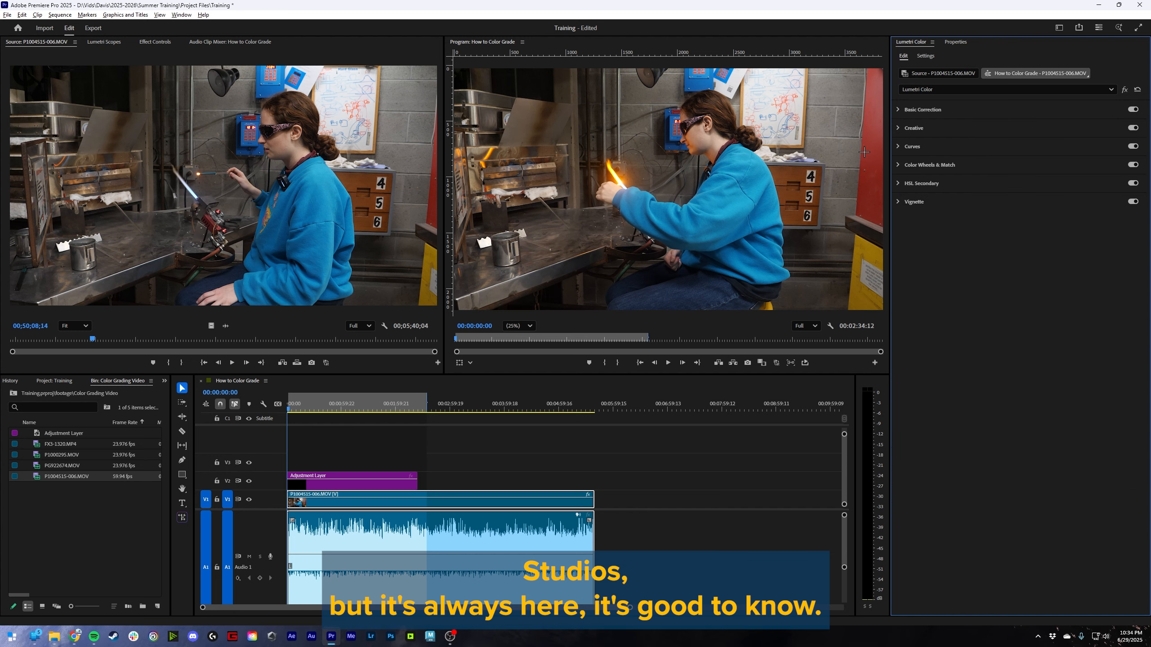
click(899, 144)
click(912, 146)
click(915, 147)
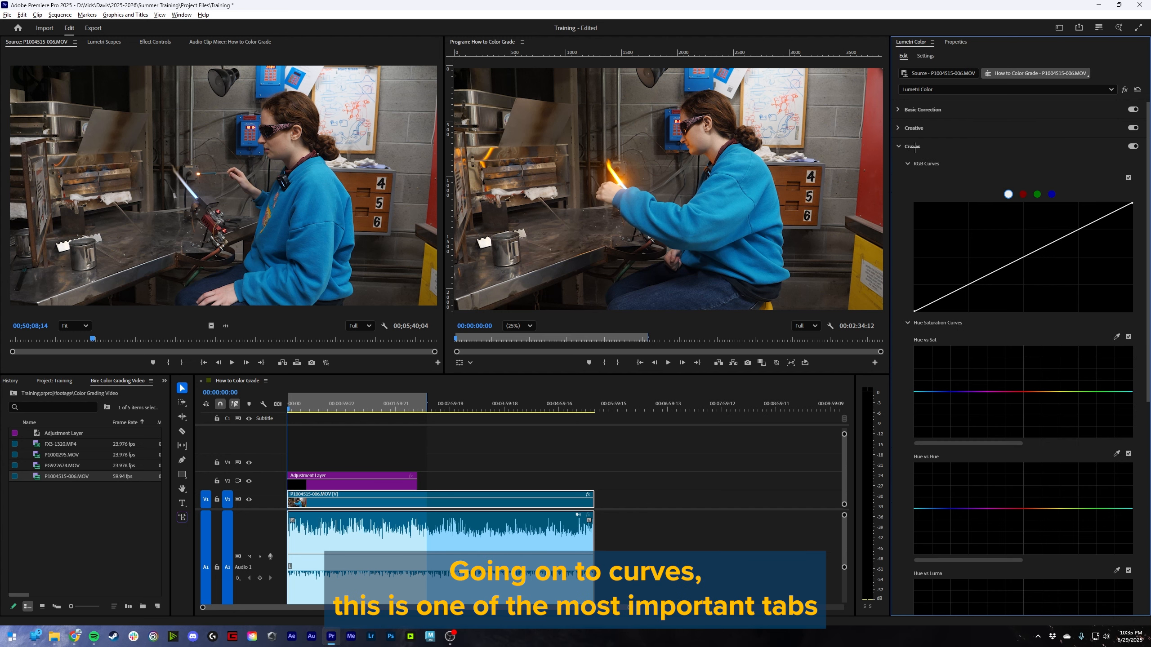
click(902, 146)
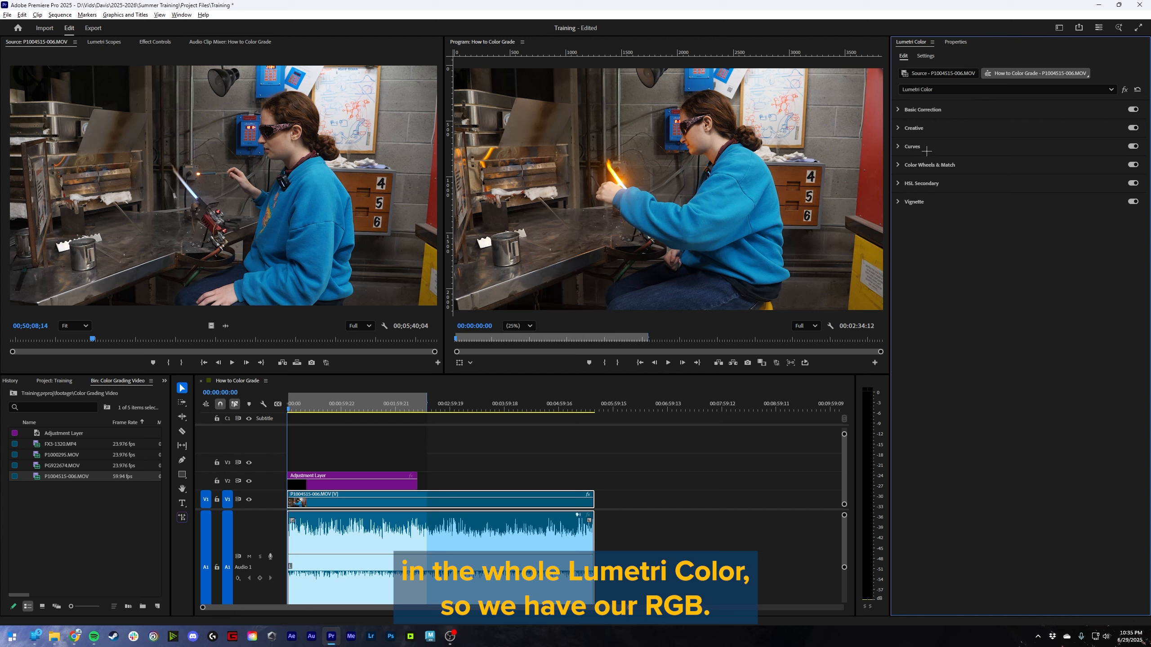
click(927, 150)
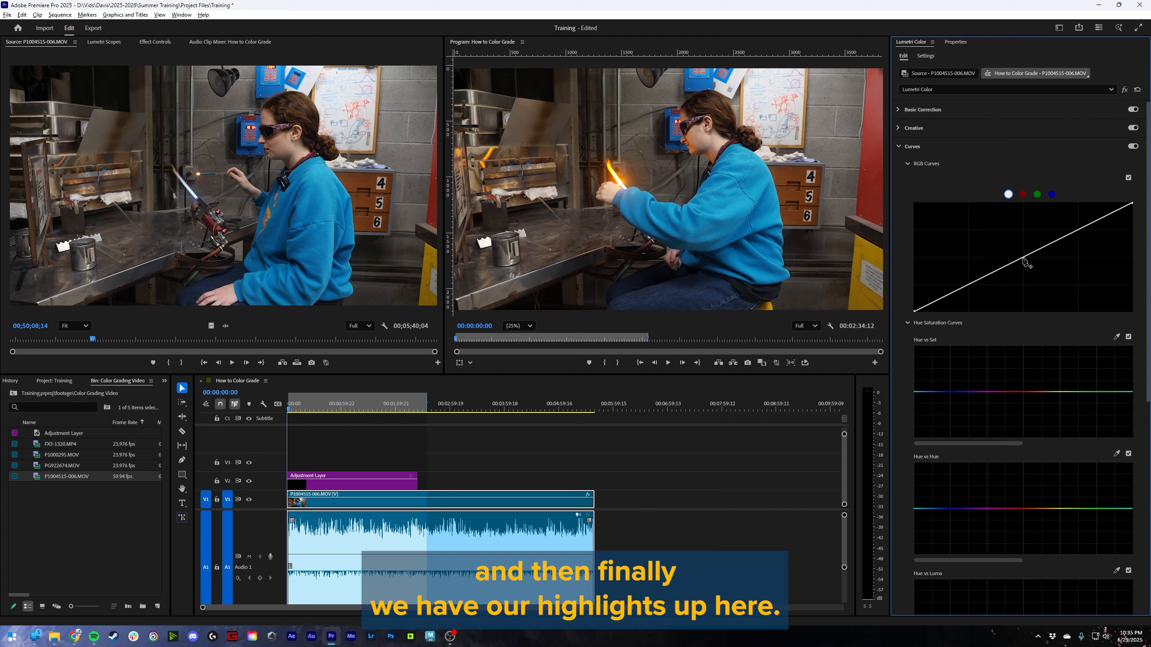
- Try lifting the shadows with a single point low on the white RGB curve, and reset the curve
click(936, 301)
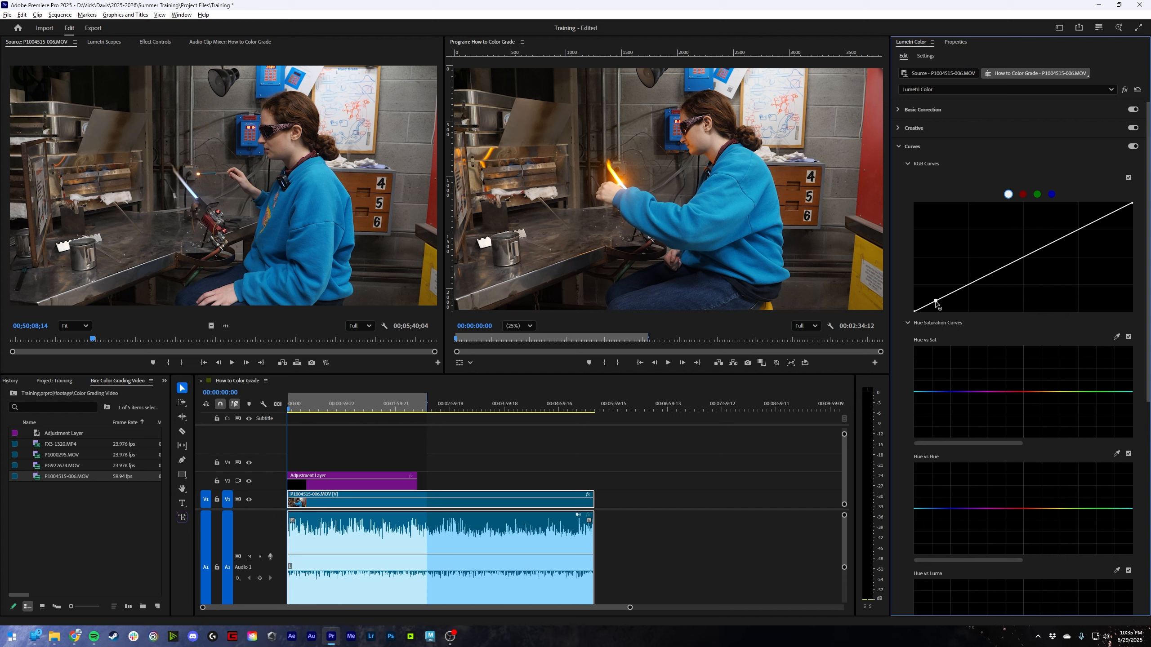
drag(935, 303, 933, 298)
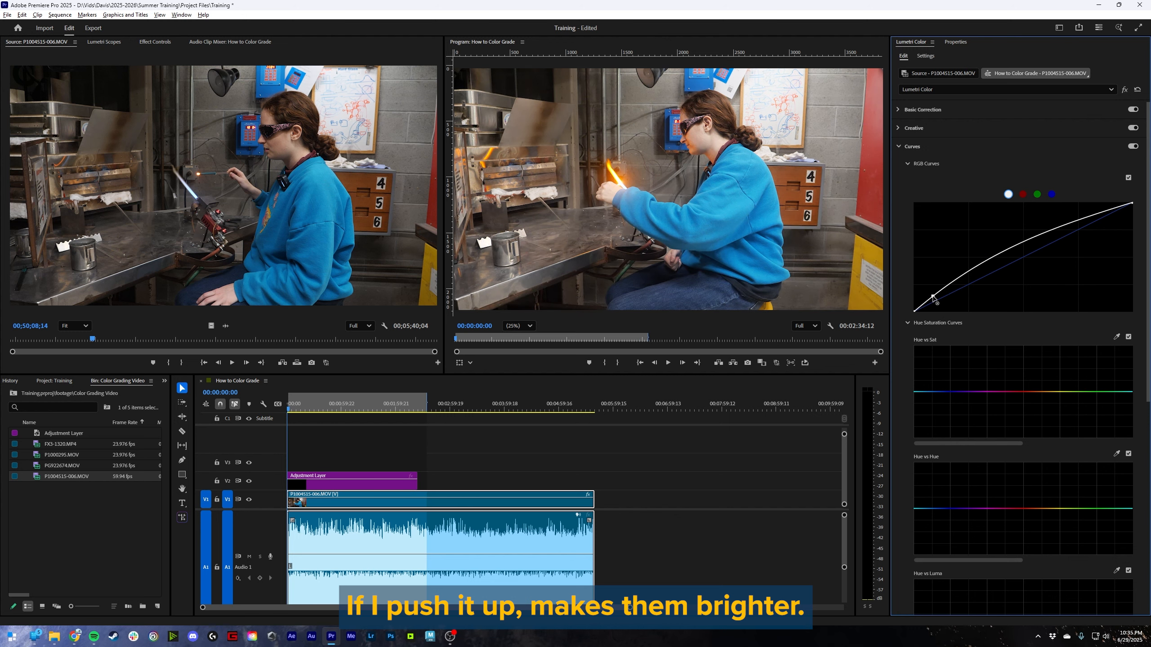
double_click(970, 274)
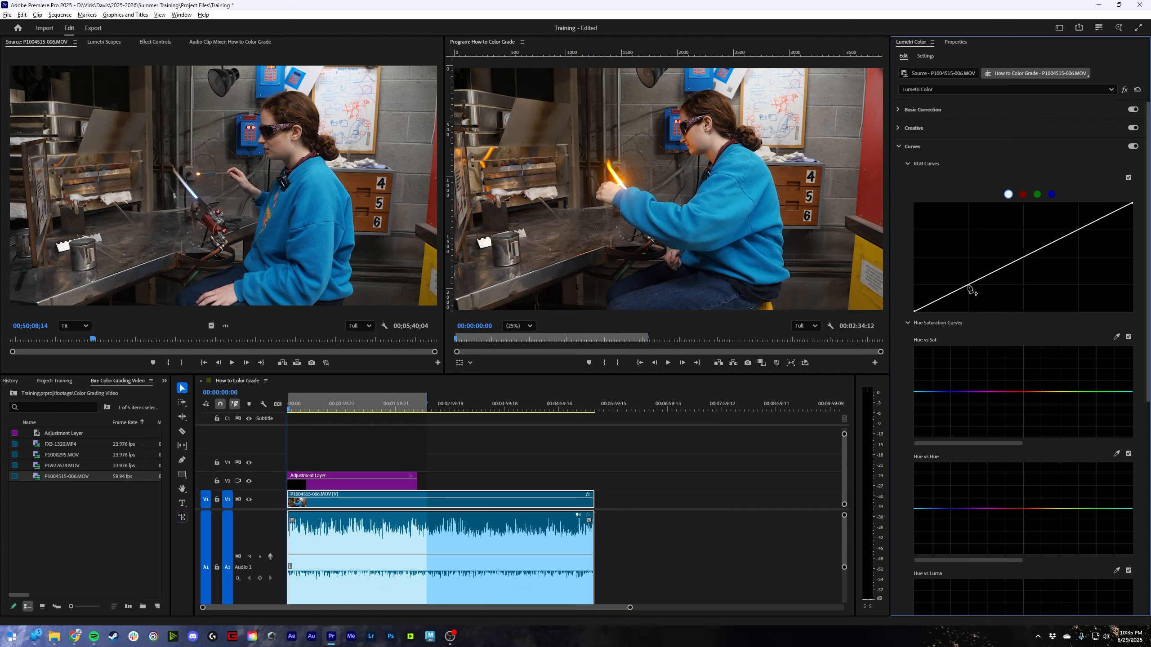
- Try adjusting the deep shadows below a pivot point at the RGB curve's first-quarter gridline crossing, and reset the curve
click(969, 285)
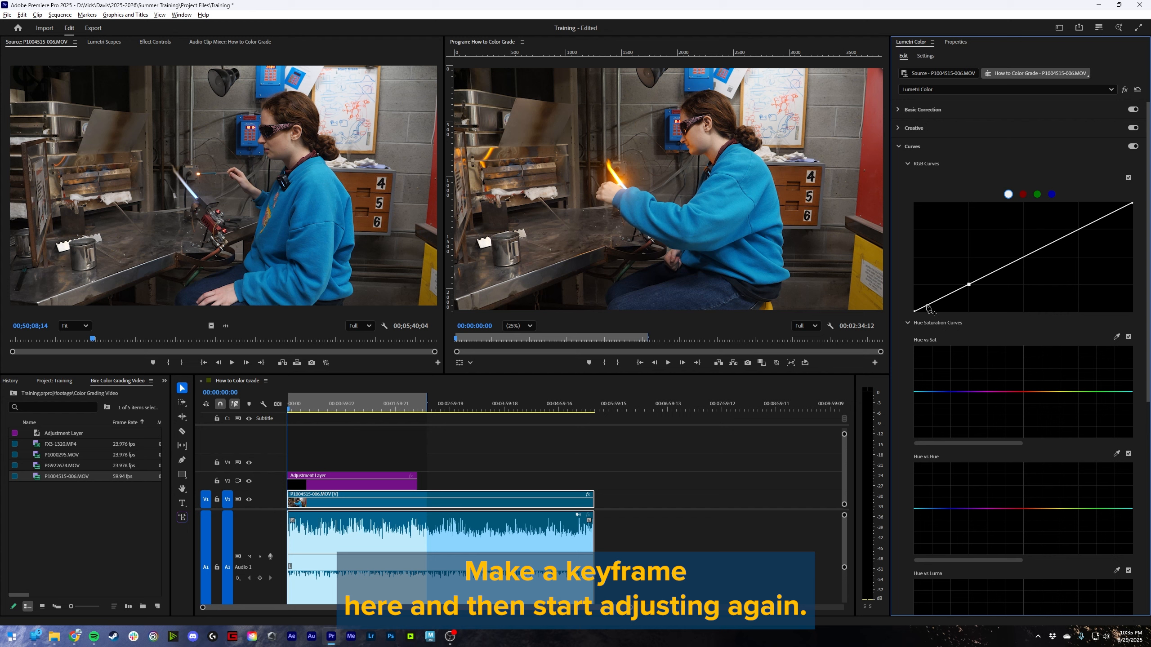
mouse_move(926, 306)
mouse_down()
mouse_move(929, 291)
mouse_move(936, 302)
mouse_up()
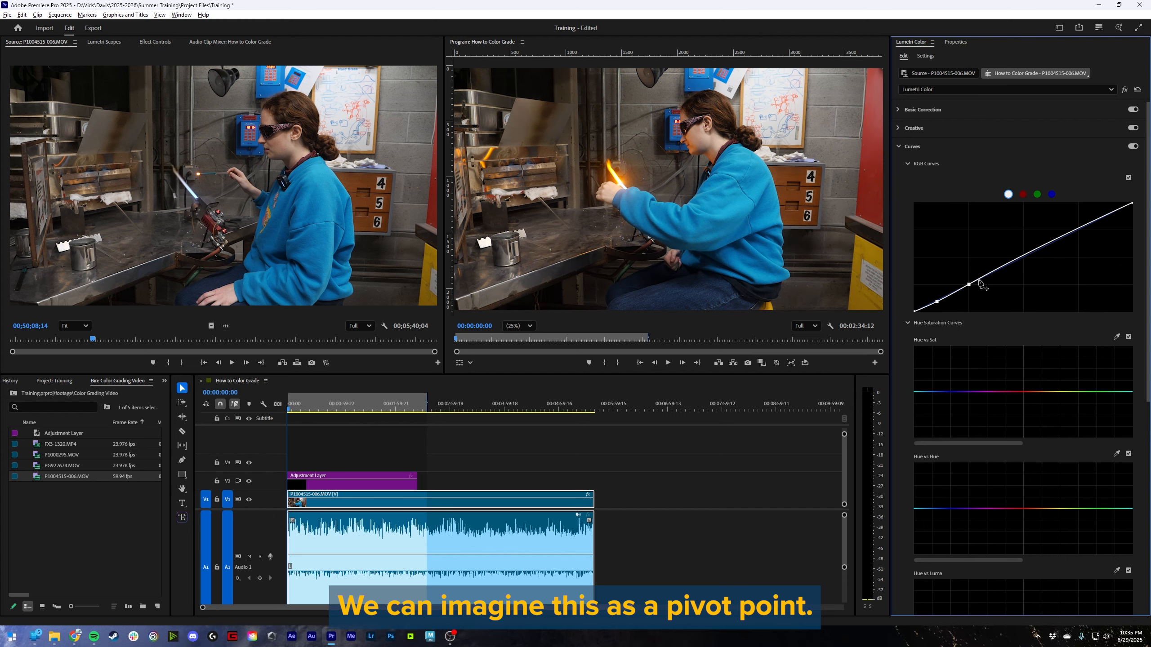
double_click(978, 281)
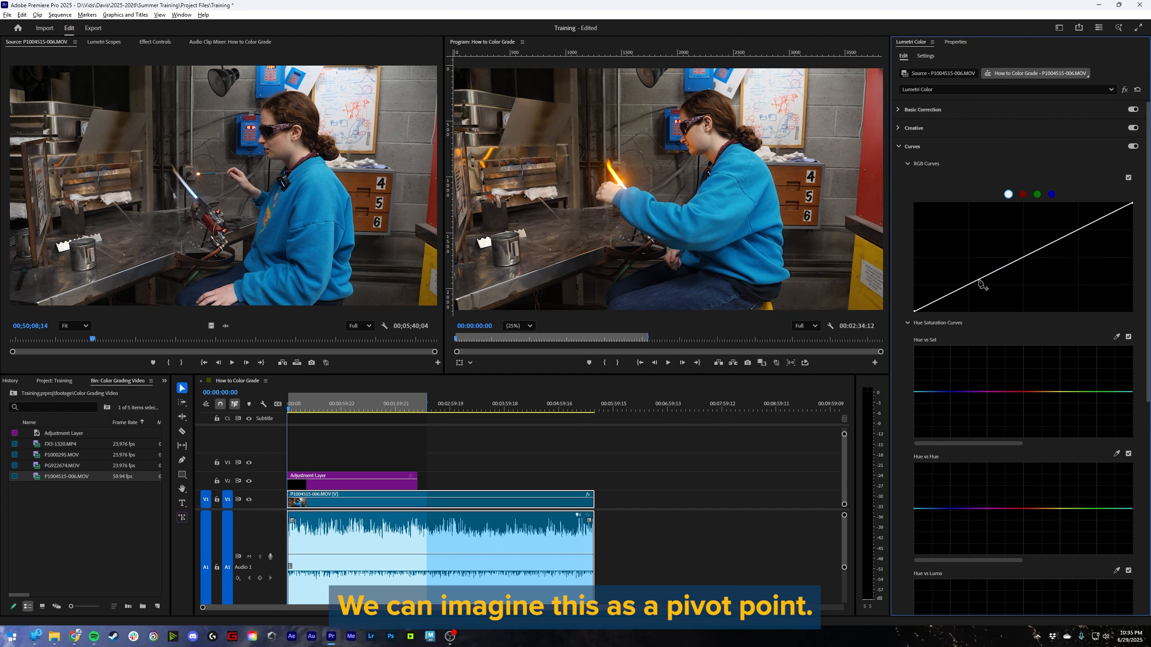
- Shape the white RGB curve into a gentle S-curve with a fixed midpoint, a lowered lower-quarter point and a raised upper-quarter point
click(1024, 257)
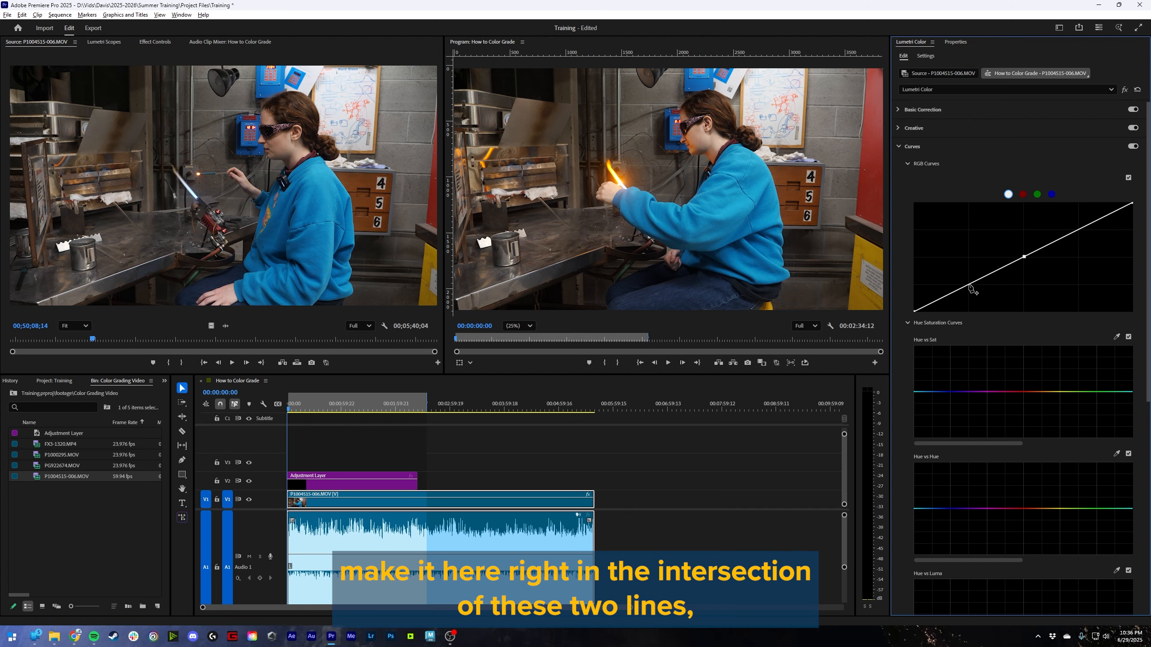
drag(968, 284, 969, 290)
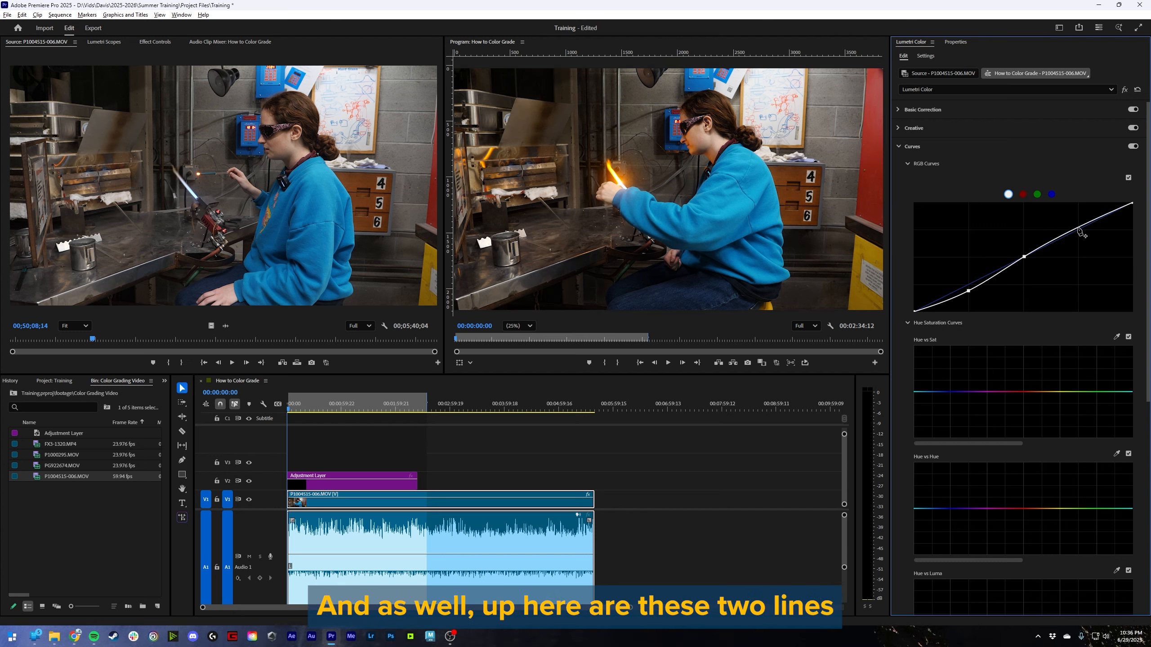
drag(1078, 228, 1078, 223)
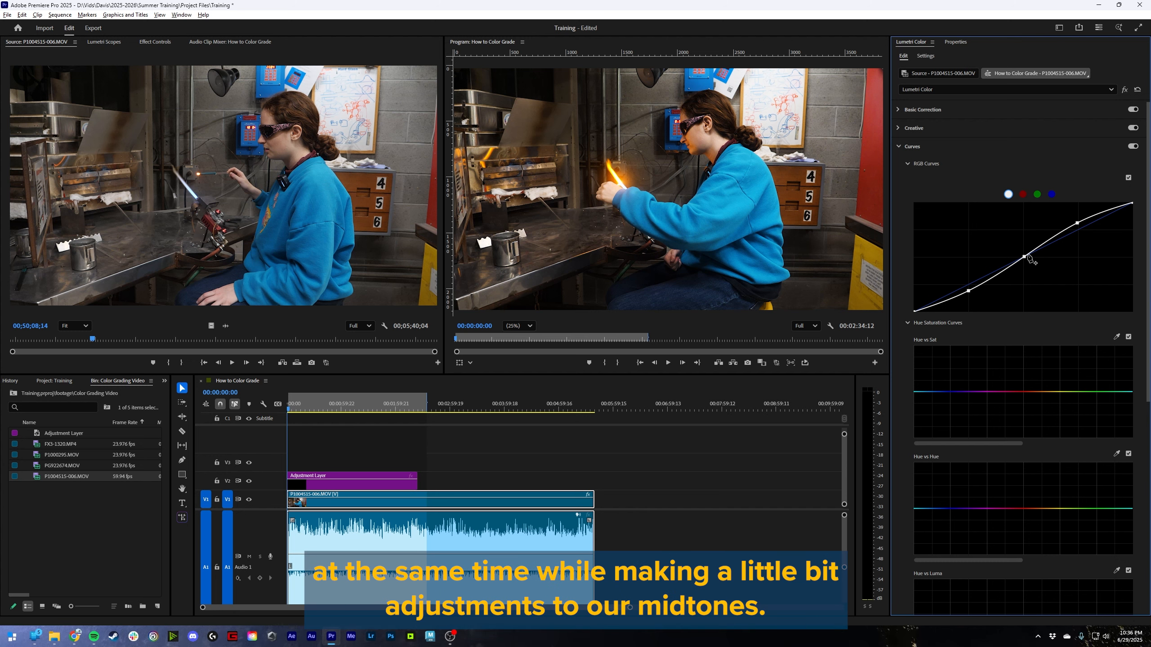
- Try refining the S-curve with extra points in the darker midtones and highlights, and reset the RGB curve
click(998, 273)
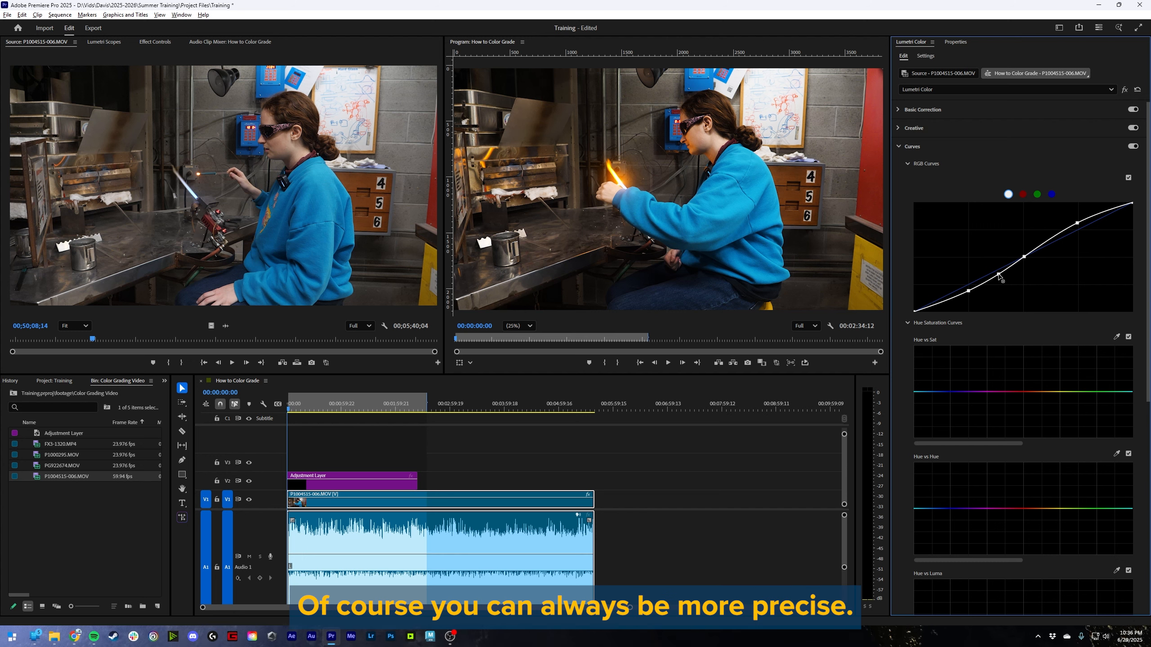
mouse_move(998, 274)
mouse_down()
mouse_move(1006, 288)
mouse_move(996, 272)
mouse_up()
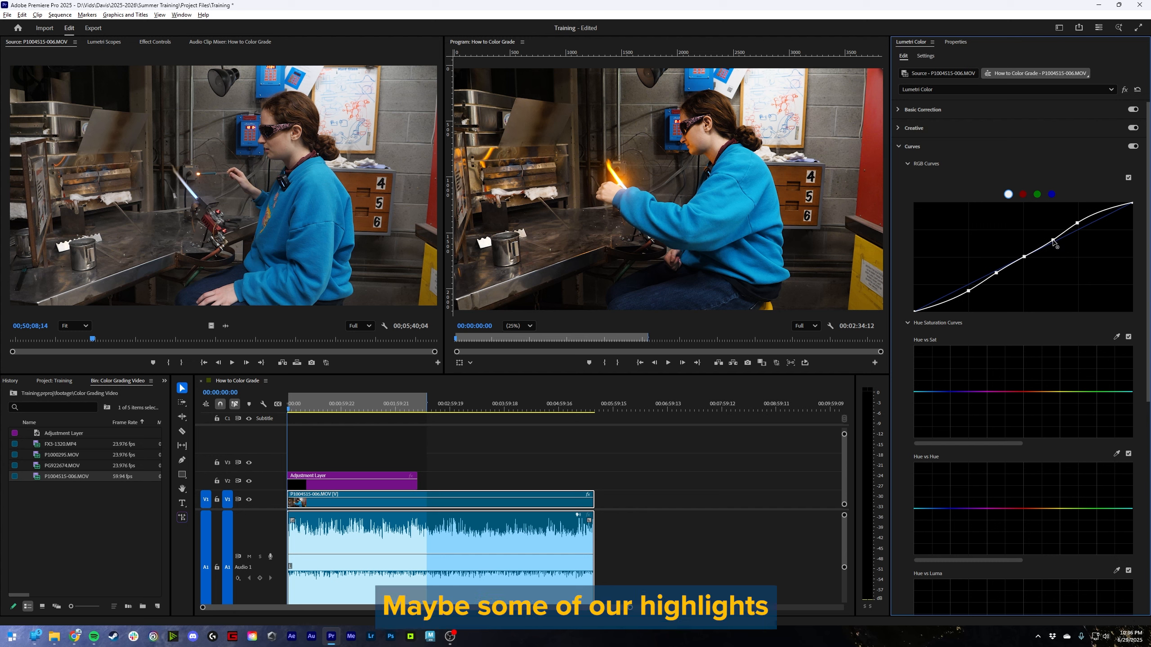
drag(1051, 238, 1121, 207)
double_click(1120, 206)
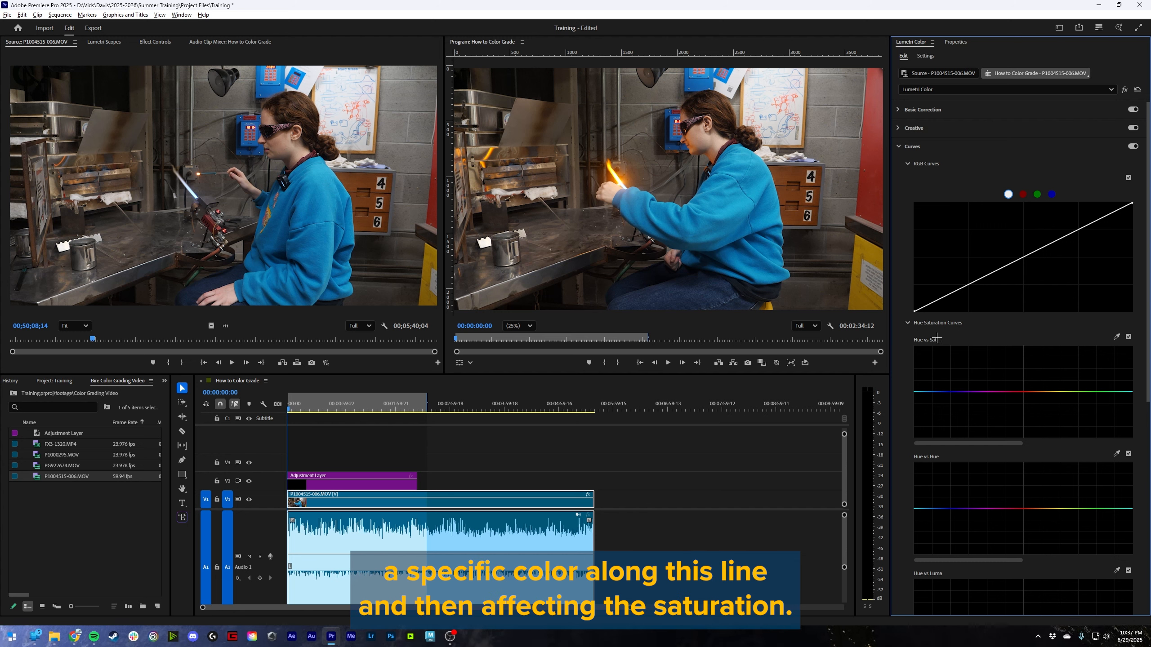
- Sample the blue sweater for the Hue vs Sat curve, try changing its range and lowering its saturation, and reset the curve
click(1117, 337)
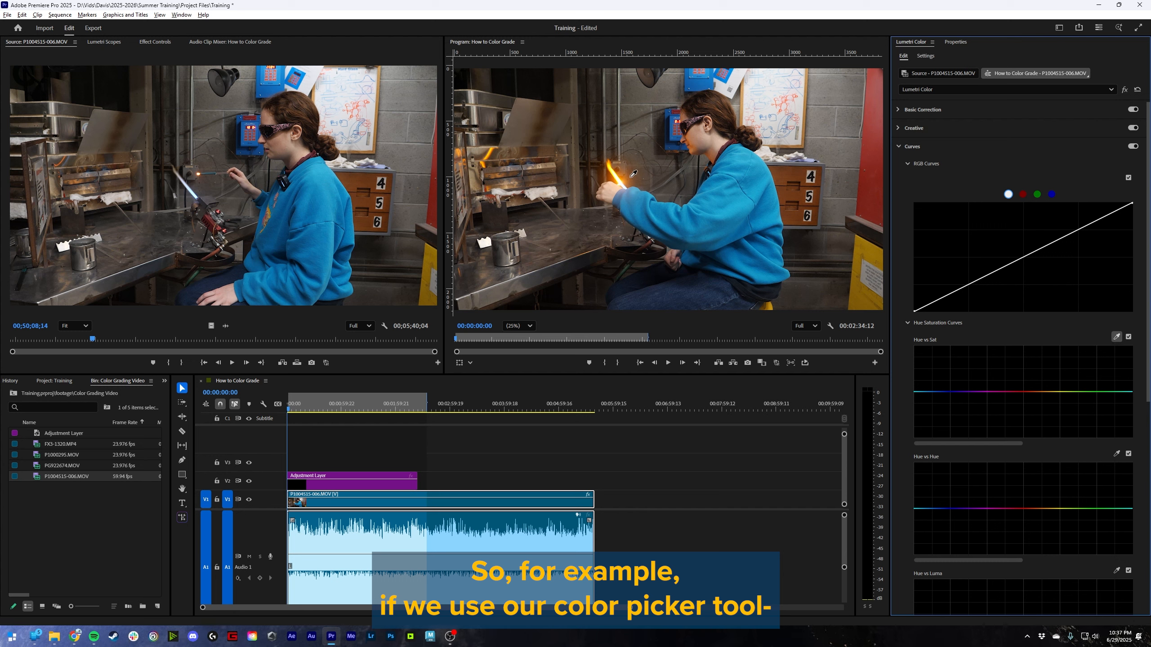
click(739, 202)
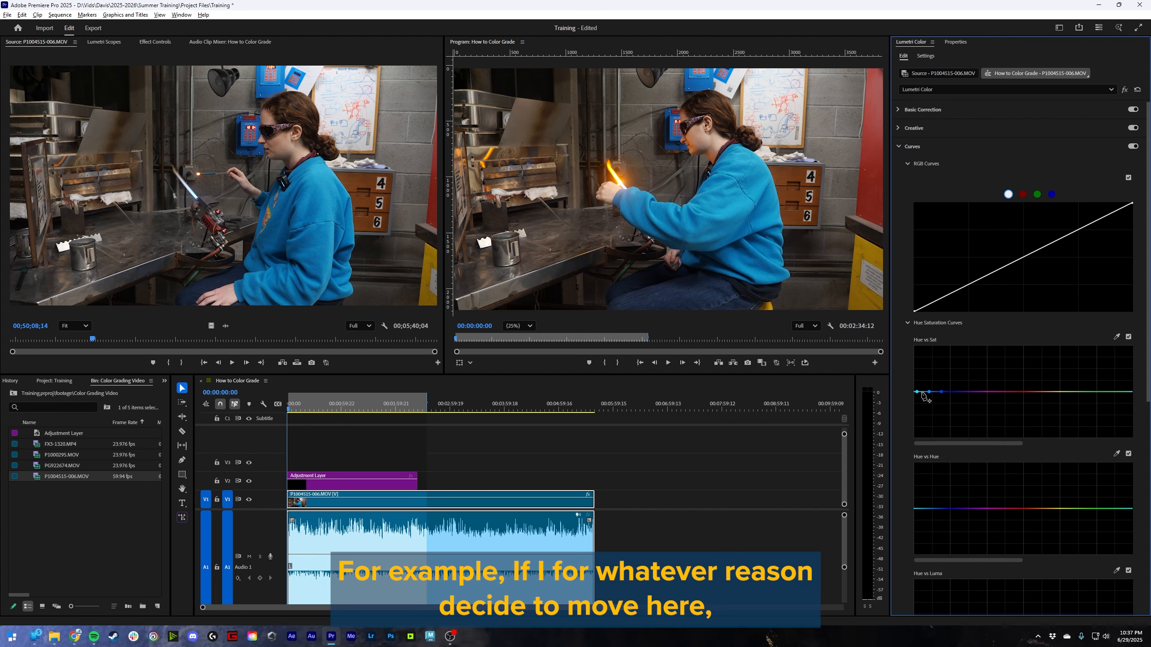
mouse_move(942, 392)
mouse_down()
mouse_move(945, 410)
mouse_move(1042, 385)
mouse_move(1106, 386)
mouse_move(948, 399)
mouse_up()
double_click(947, 398)
key(ctrl+z)
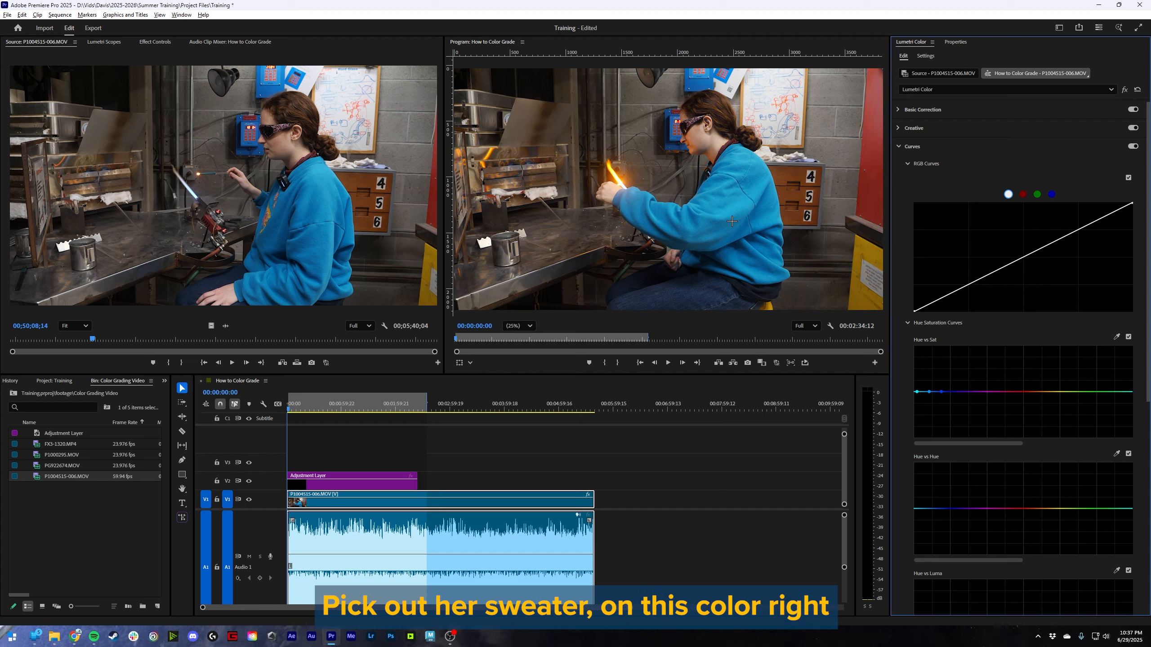
drag(930, 393, 929, 435)
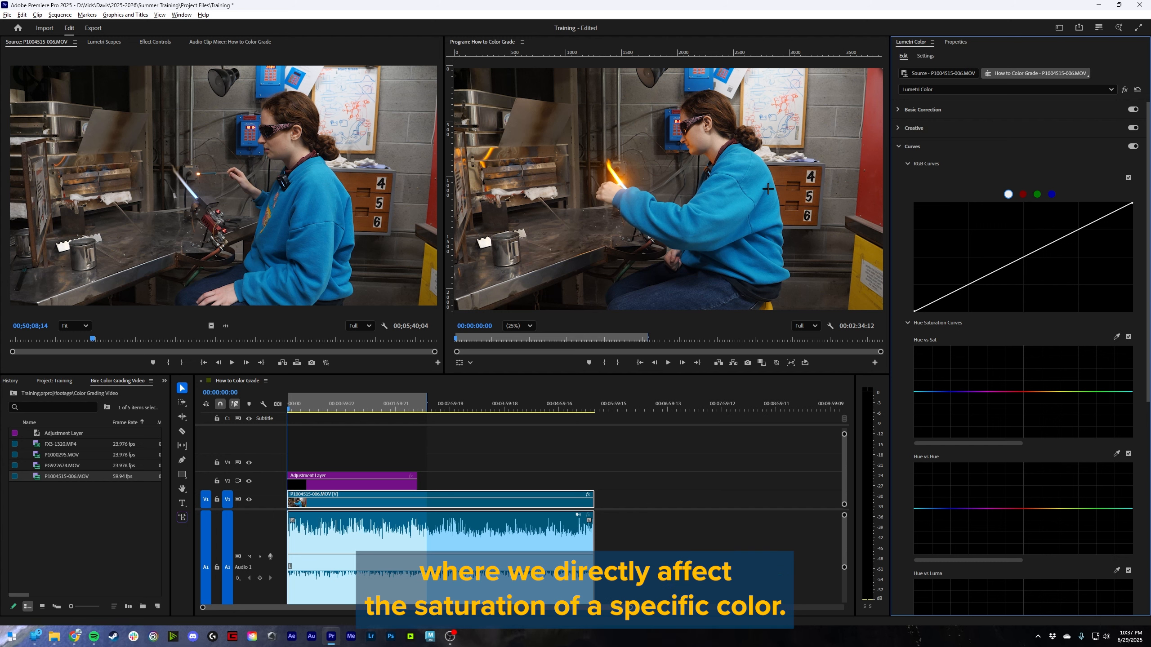
- Sample the sweater for the Hue vs Hue curve, try shifting its hue both up and down, and reset the curve
scroll(950, 405, down, 3)
scroll(950, 405, down, 2)
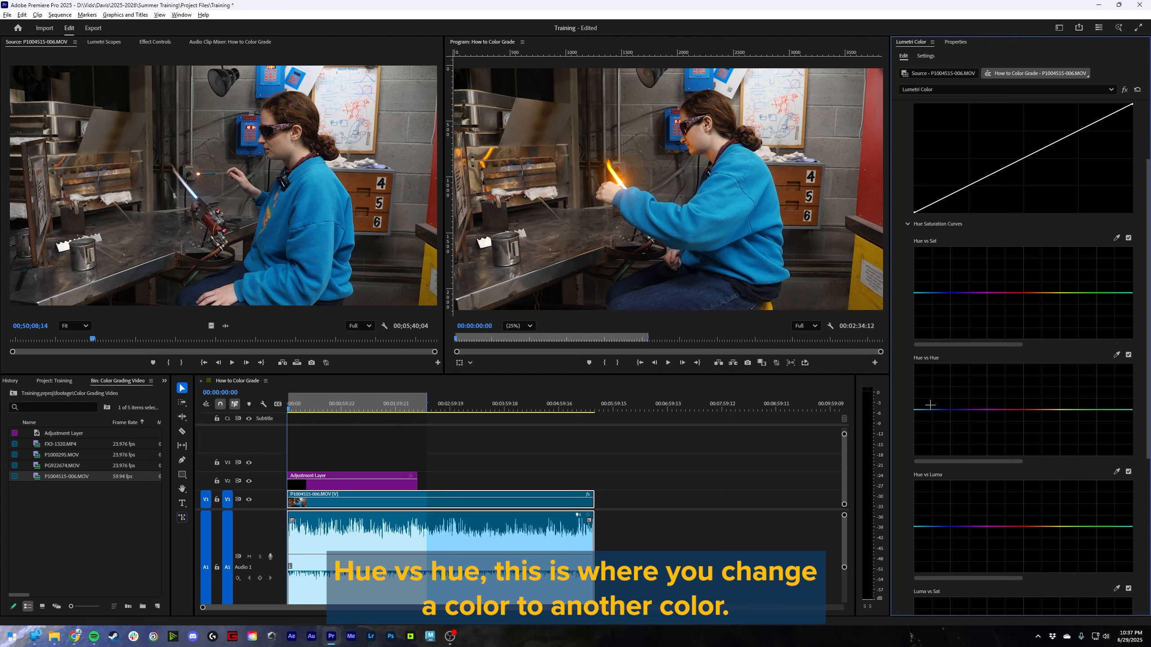
click(1115, 354)
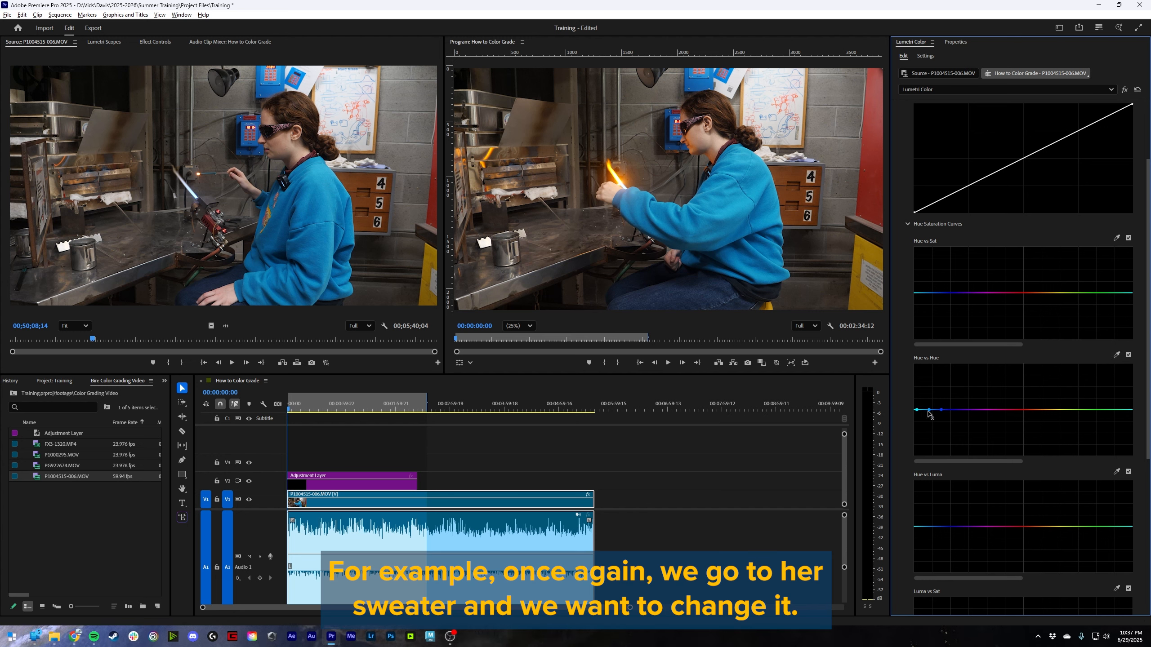
drag(929, 410, 928, 410)
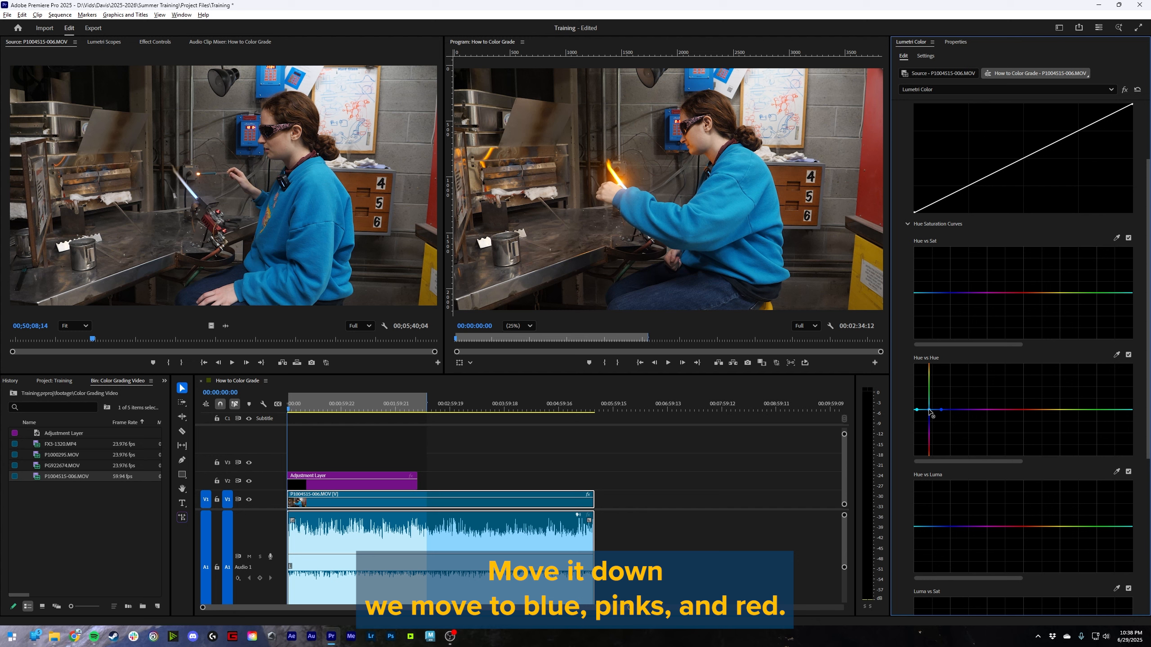
drag(929, 411, 931, 423)
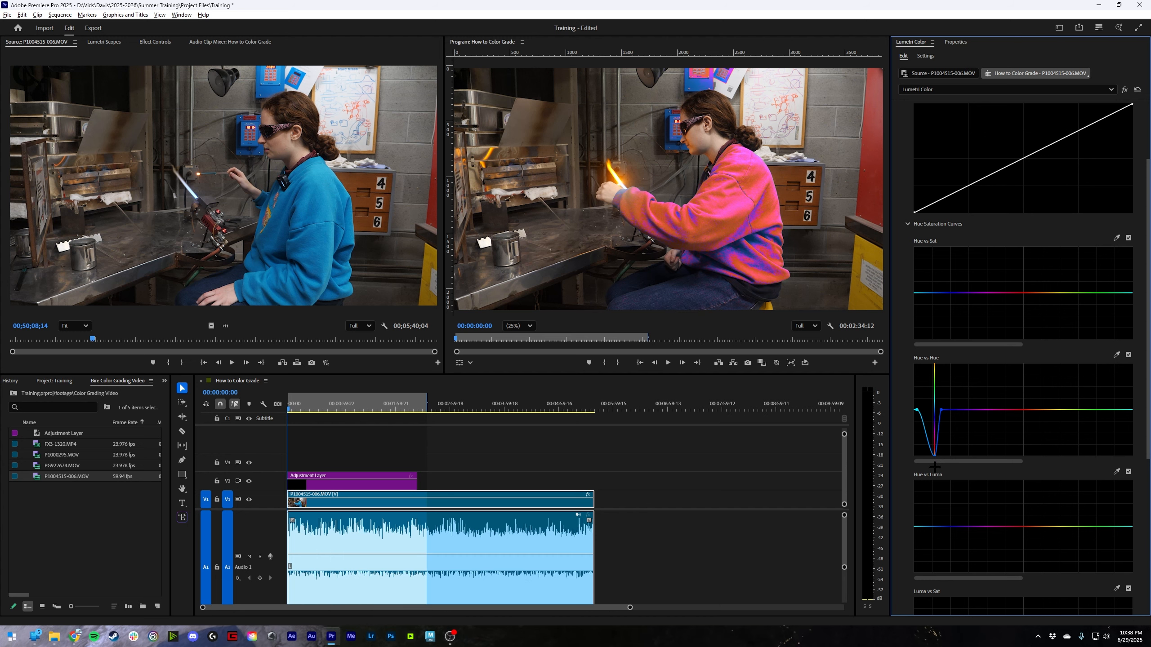
mouse_move(931, 455)
mouse_down()
mouse_move(929, 396)
mouse_move(944, 387)
mouse_move(907, 386)
mouse_move(925, 390)
mouse_up()
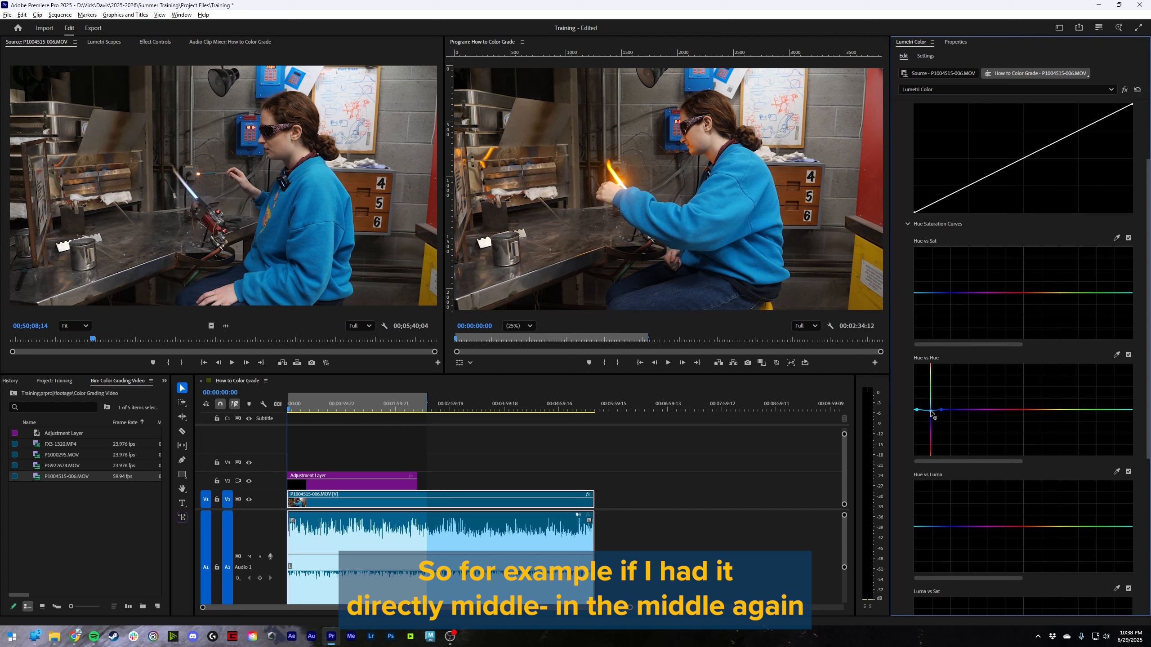
double_click(931, 390)
- Resample the sweater on the Hue vs Hue curve and raise its middle point to the curve's upper limit at the blue end of the range
click(1117, 355)
click(701, 214)
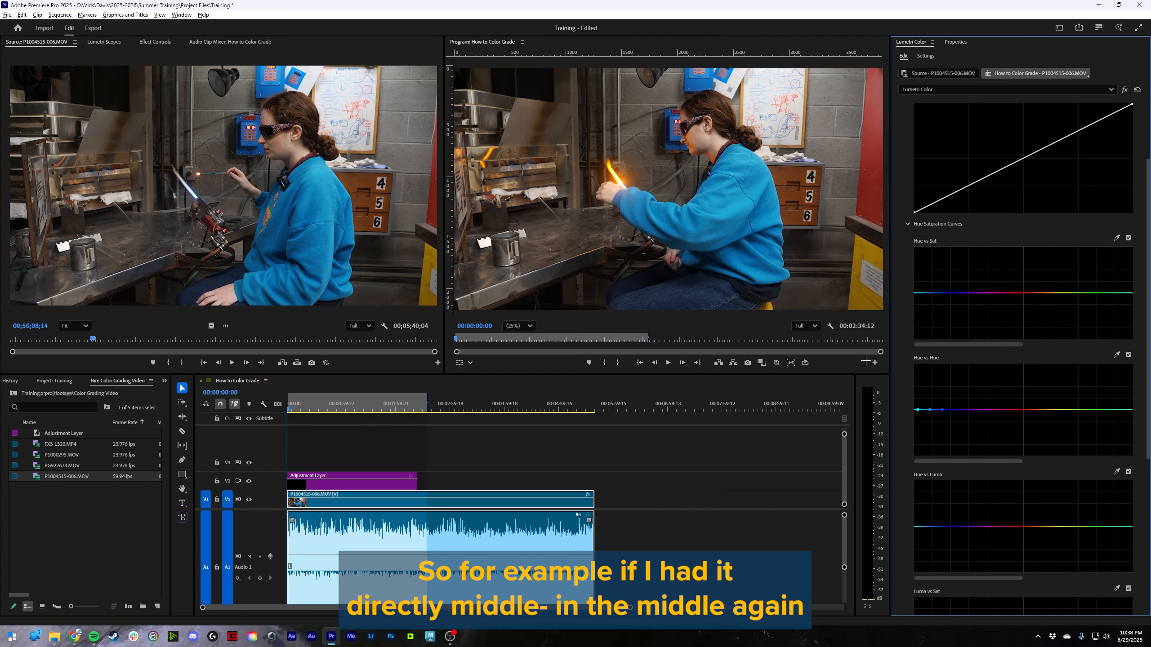
drag(930, 412, 932, 391)
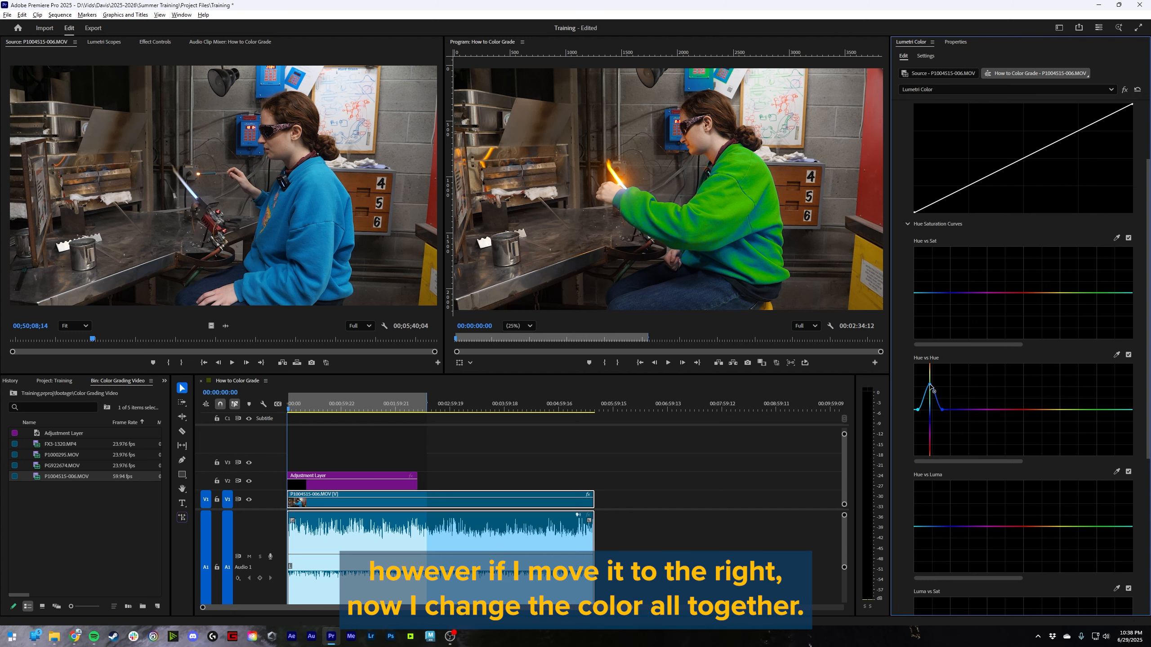
drag(933, 391, 1005, 390)
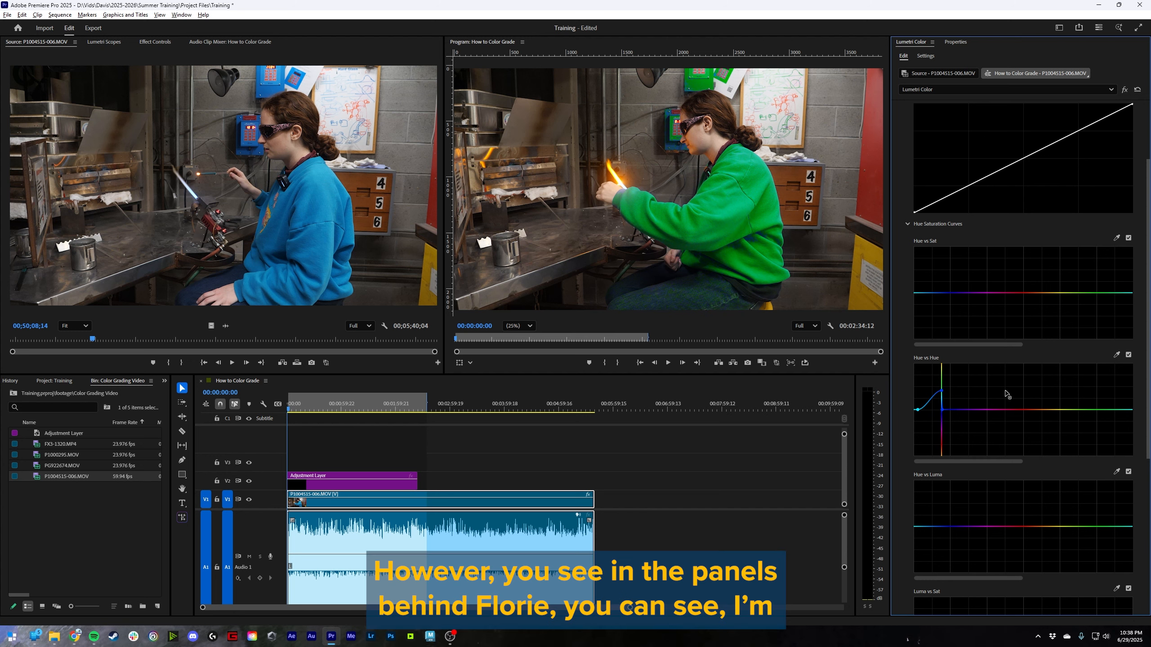
drag(993, 386, 962, 332)
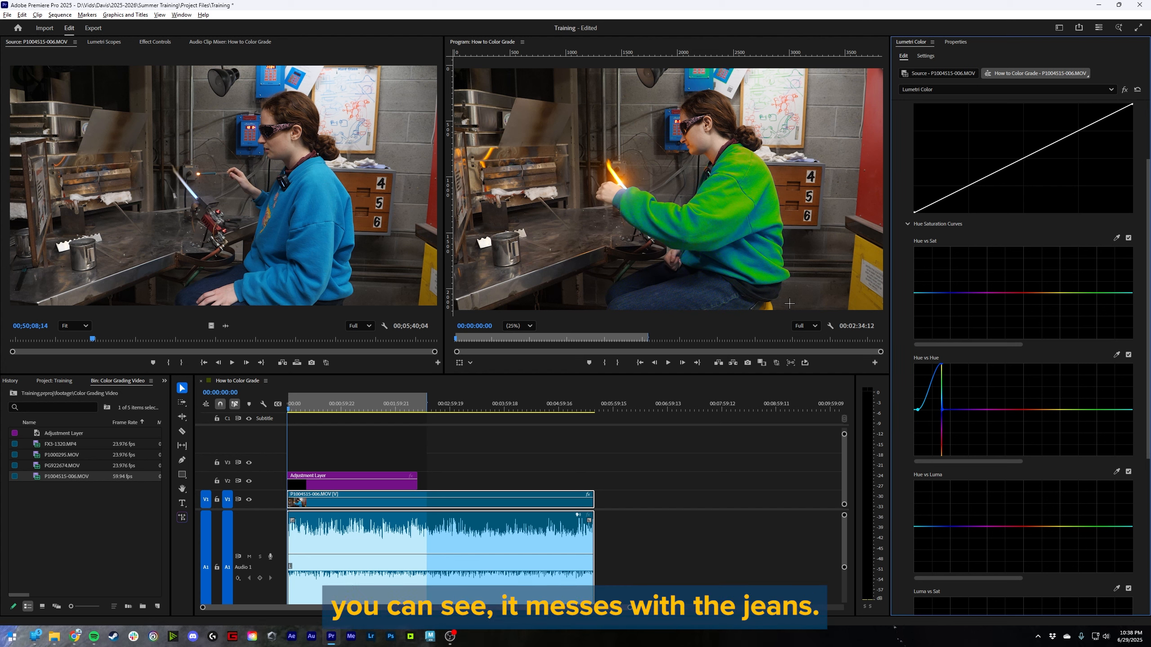
- Try shifting the middle point of the Hue vs Hue curve between cyan and blue, and reset the curve
drag(942, 364, 925, 399)
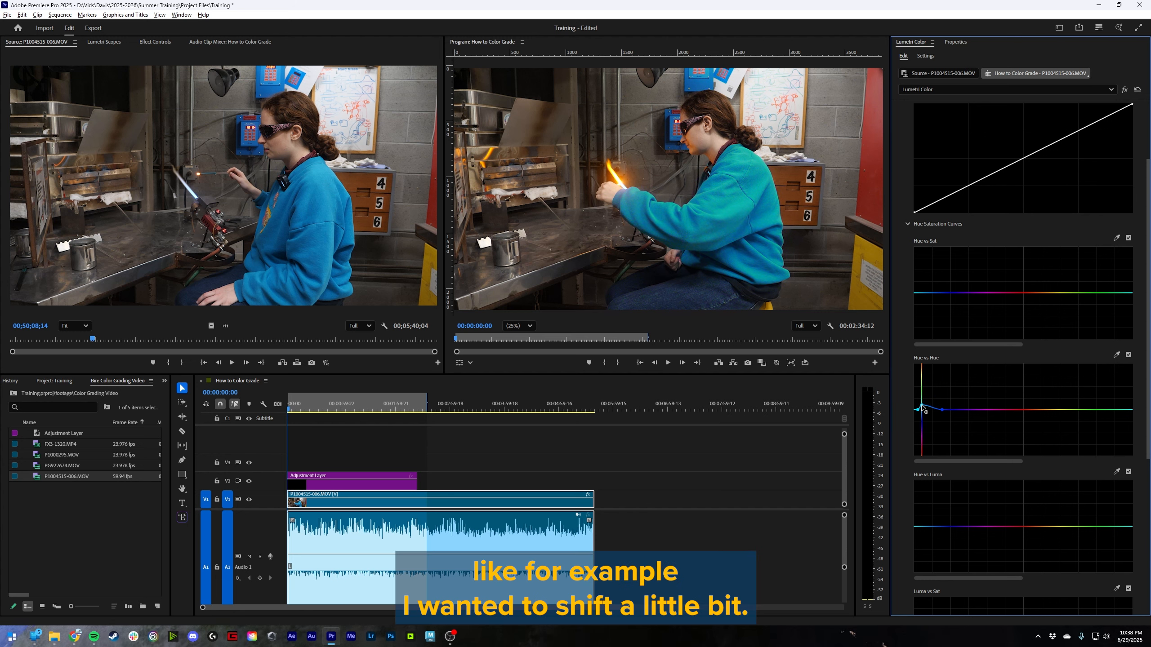
mouse_move(931, 406)
mouse_down()
mouse_move(941, 365)
mouse_move(920, 365)
mouse_move(942, 366)
mouse_up()
double_click(942, 376)
- Sample the blue sweater for the Hue vs Luma curve, try raising its brightness, and reset the curve
scroll(964, 470, down, 3)
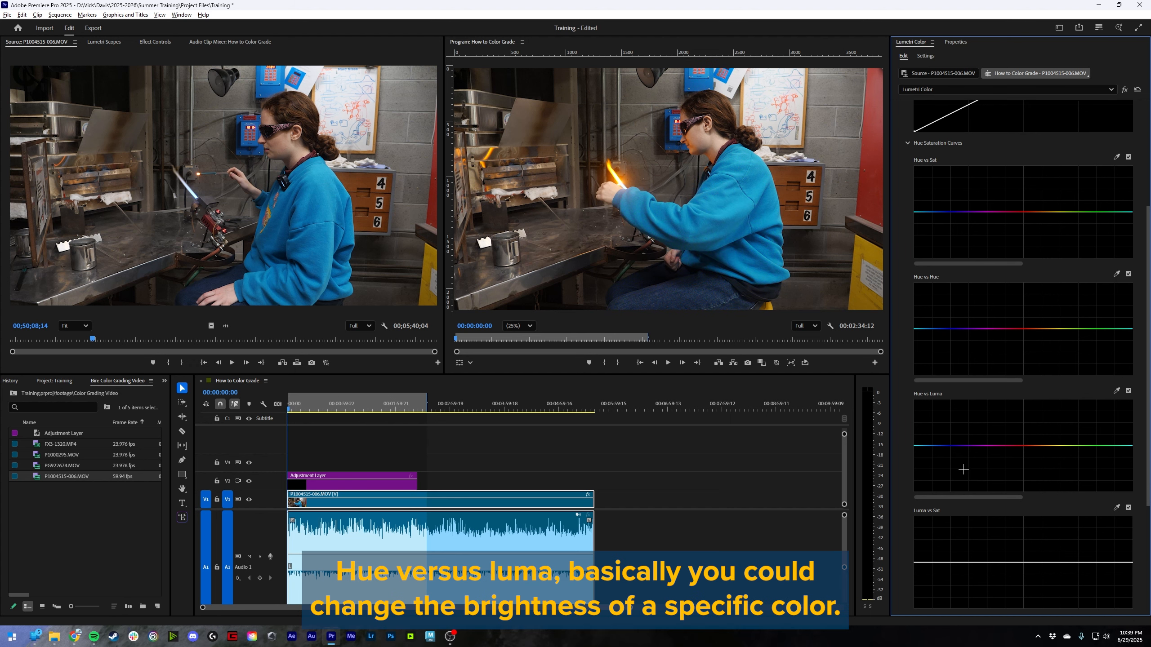
scroll(938, 402, down, 2)
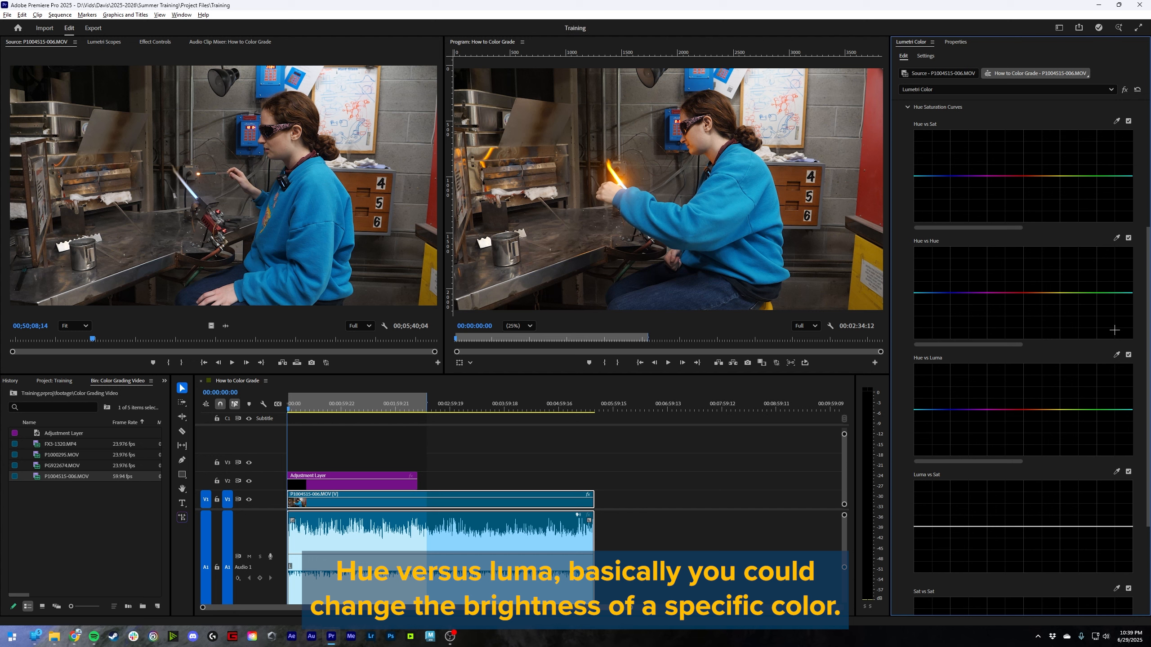
click(1116, 355)
click(731, 227)
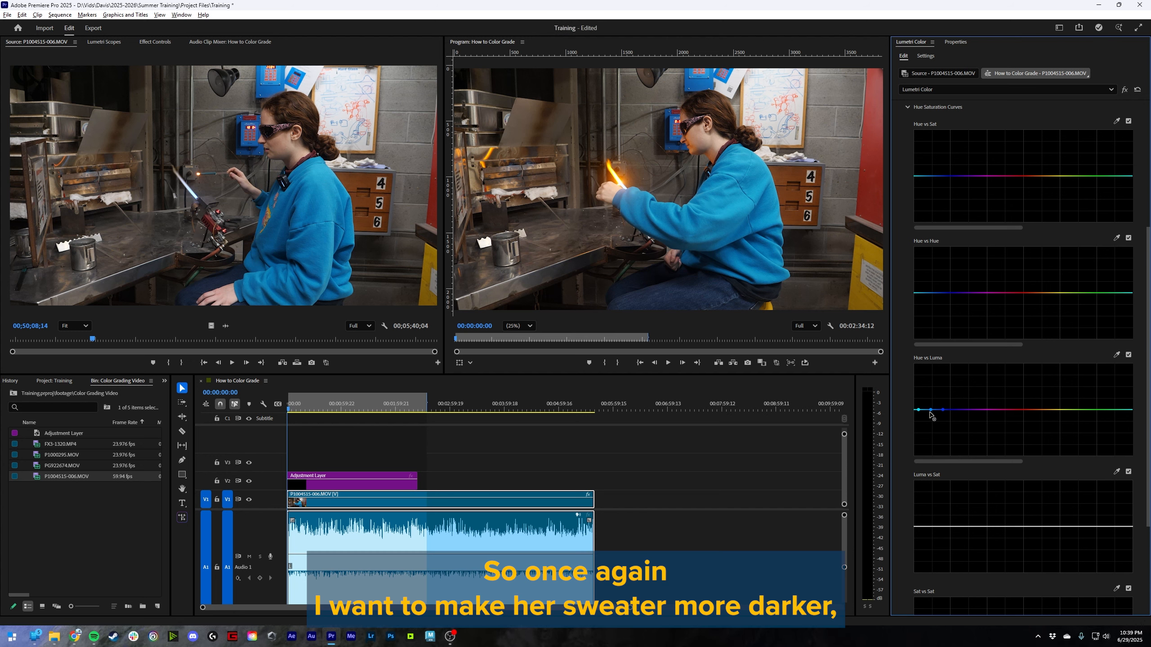
mouse_move(930, 411)
mouse_down()
mouse_move(936, 447)
mouse_move(934, 397)
mouse_up()
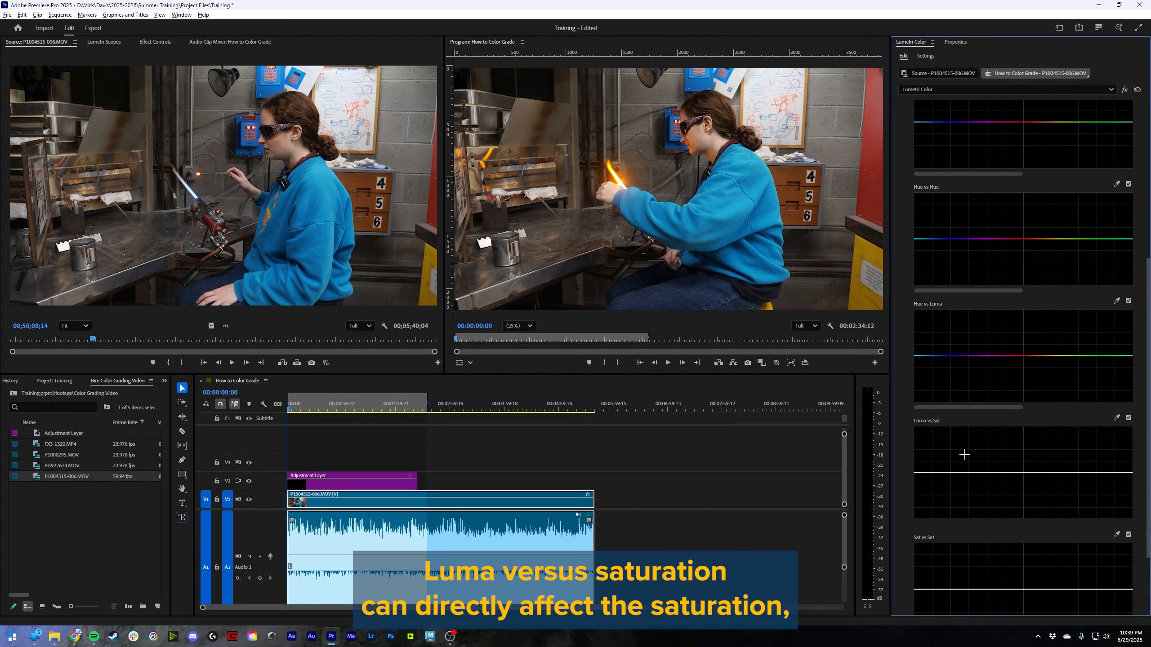
- Try lowering saturation from the darker tones and at the brightest tones on the Luma vs Sat curve, resetting it after each attempt
scroll(976, 443, down, 2)
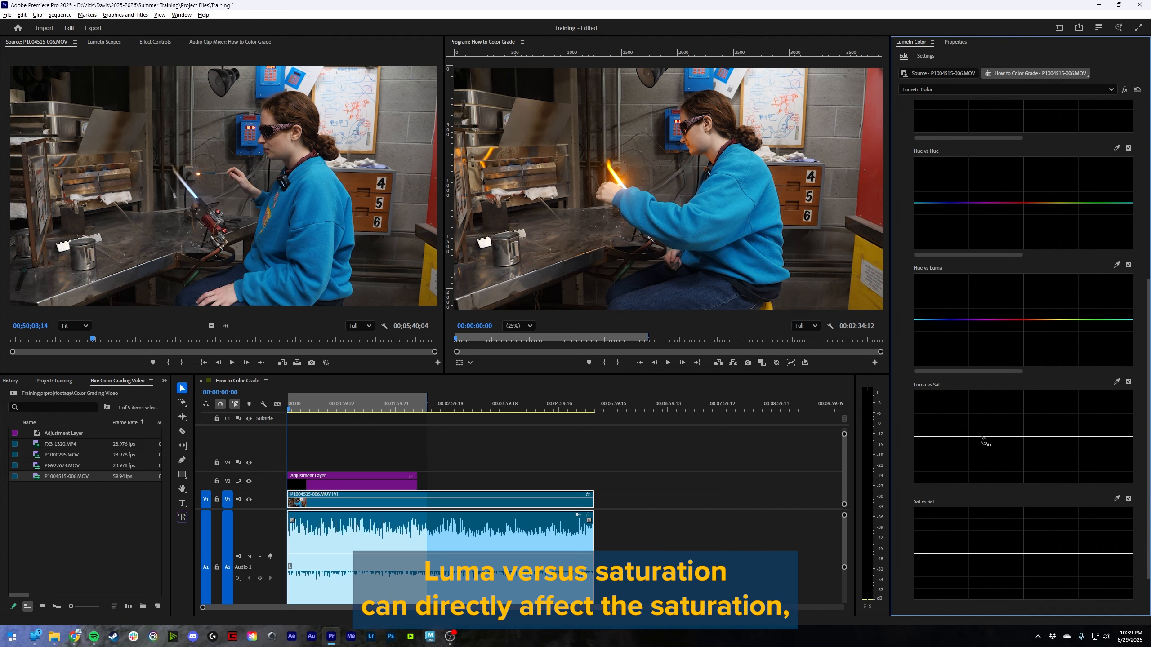
click(961, 436)
mouse_move(969, 436)
mouse_down()
mouse_move(968, 410)
mouse_move(972, 439)
mouse_up()
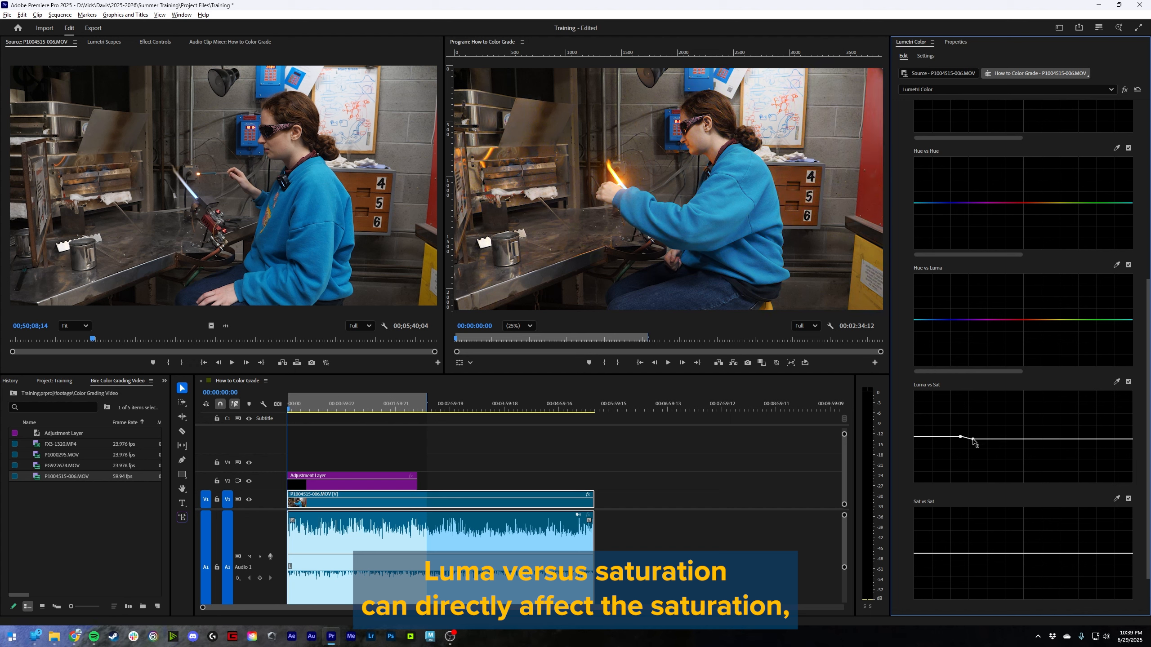
double_click(973, 440)
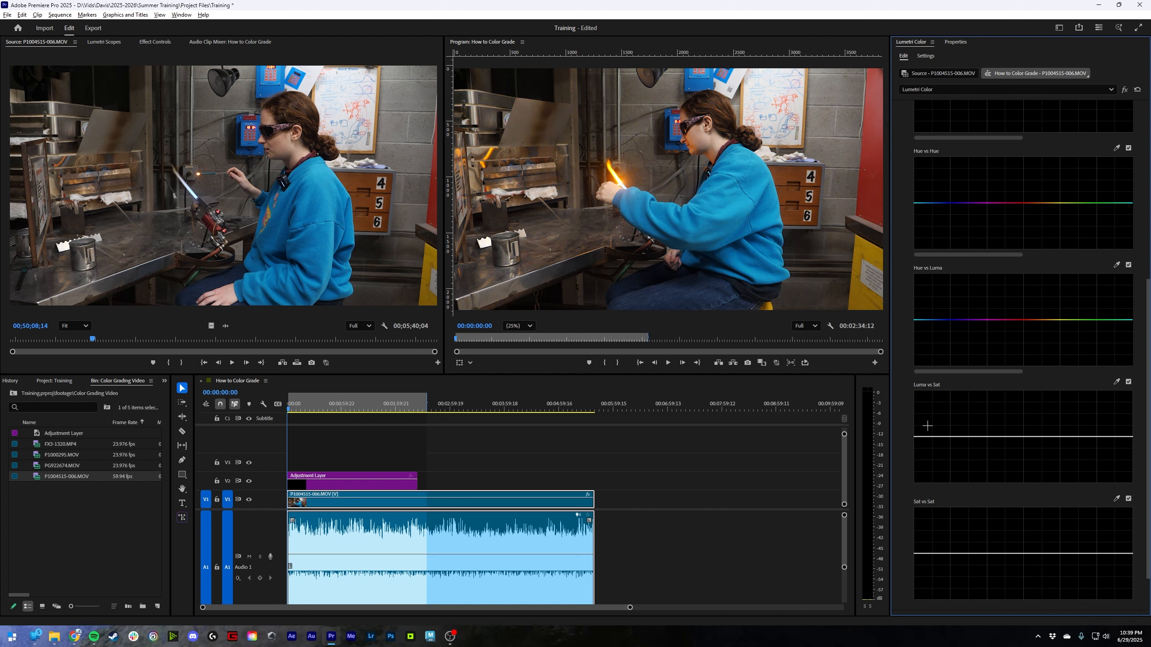
click(1096, 436)
mouse_move(1109, 436)
mouse_down()
mouse_move(1105, 386)
mouse_move(1108, 451)
mouse_up()
double_click(1109, 449)
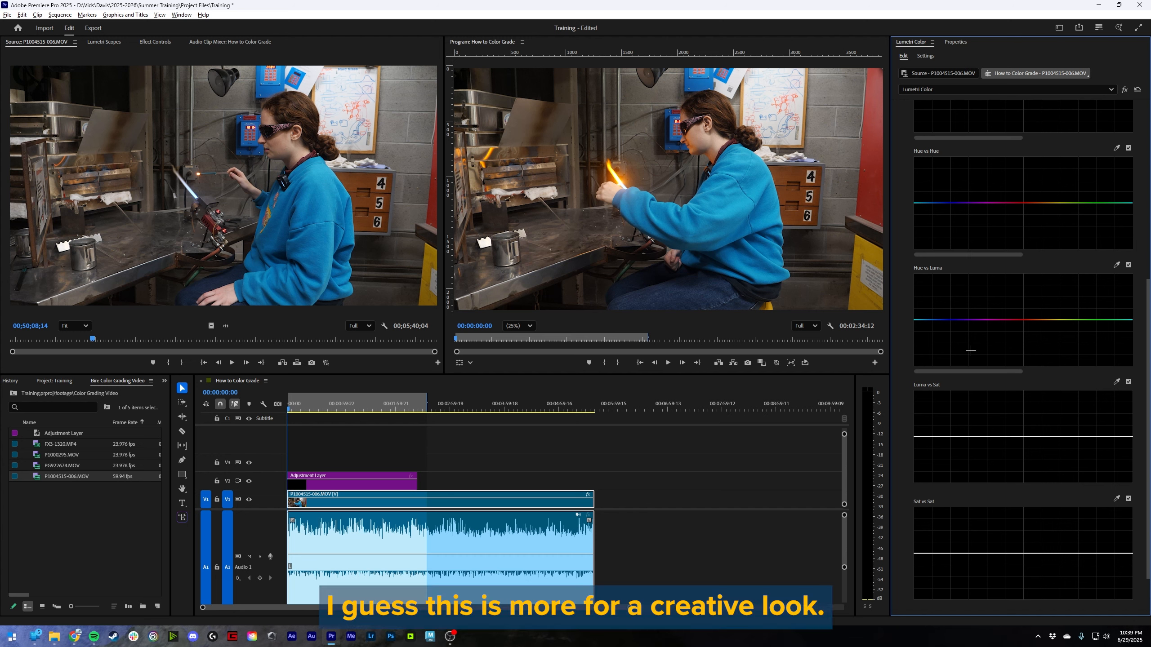
- Try pulling down the whole Sat vs Sat curve and a section between two added points, resetting the curve after each attempt
scroll(970, 351, down, 3)
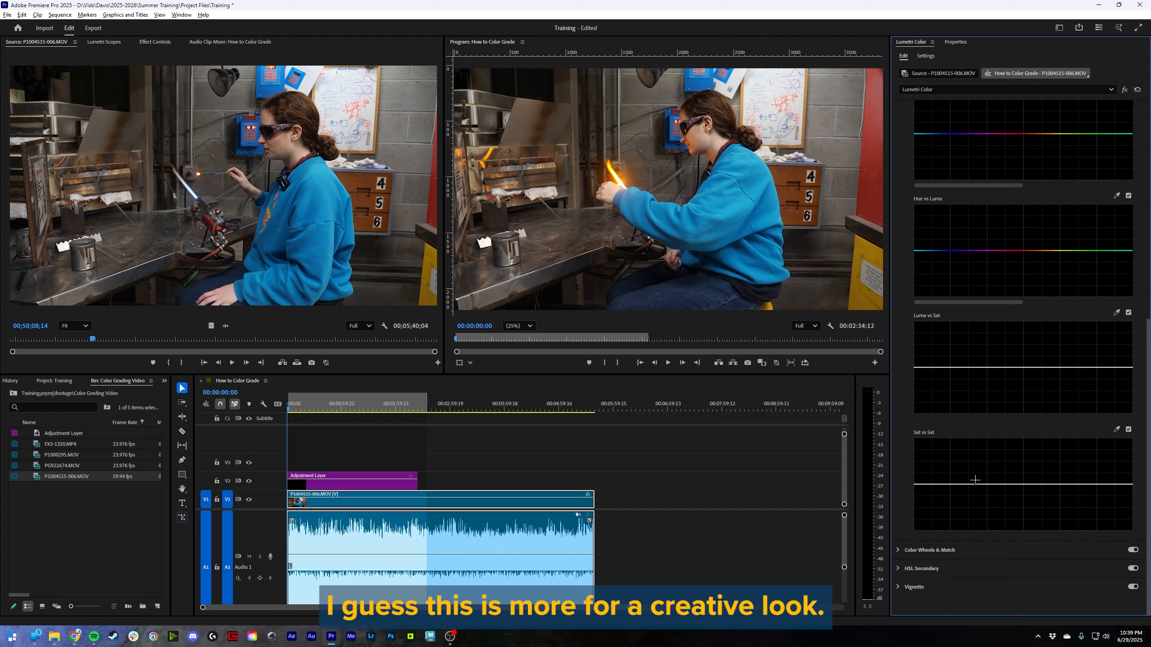
drag(988, 484, 982, 519)
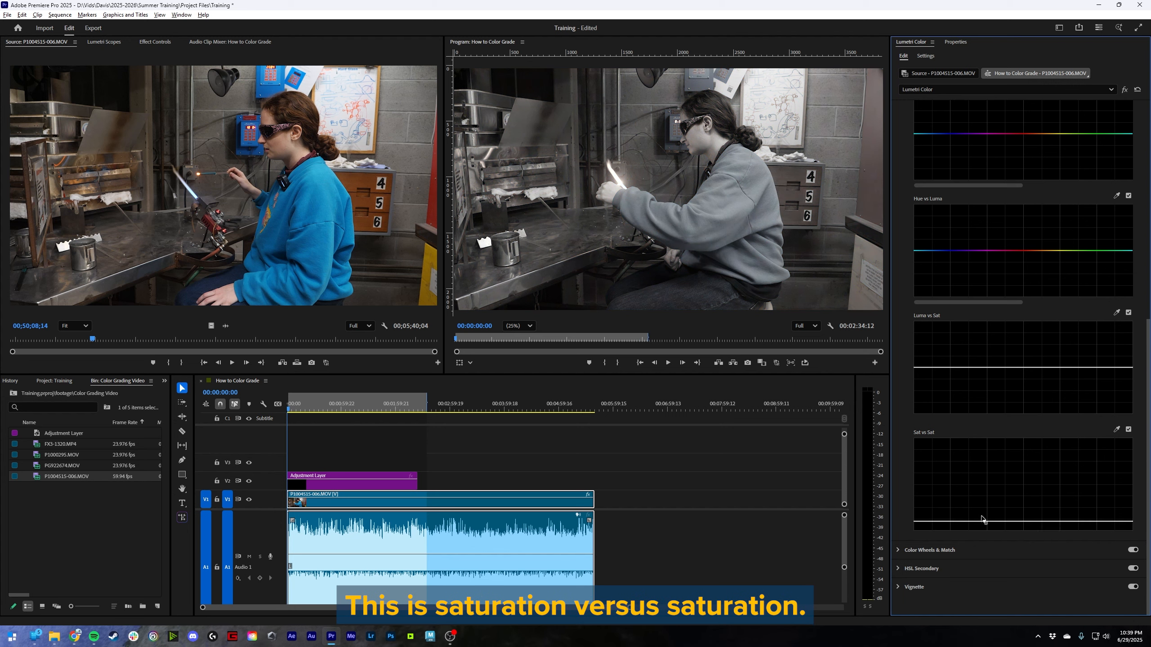
double_click(984, 520)
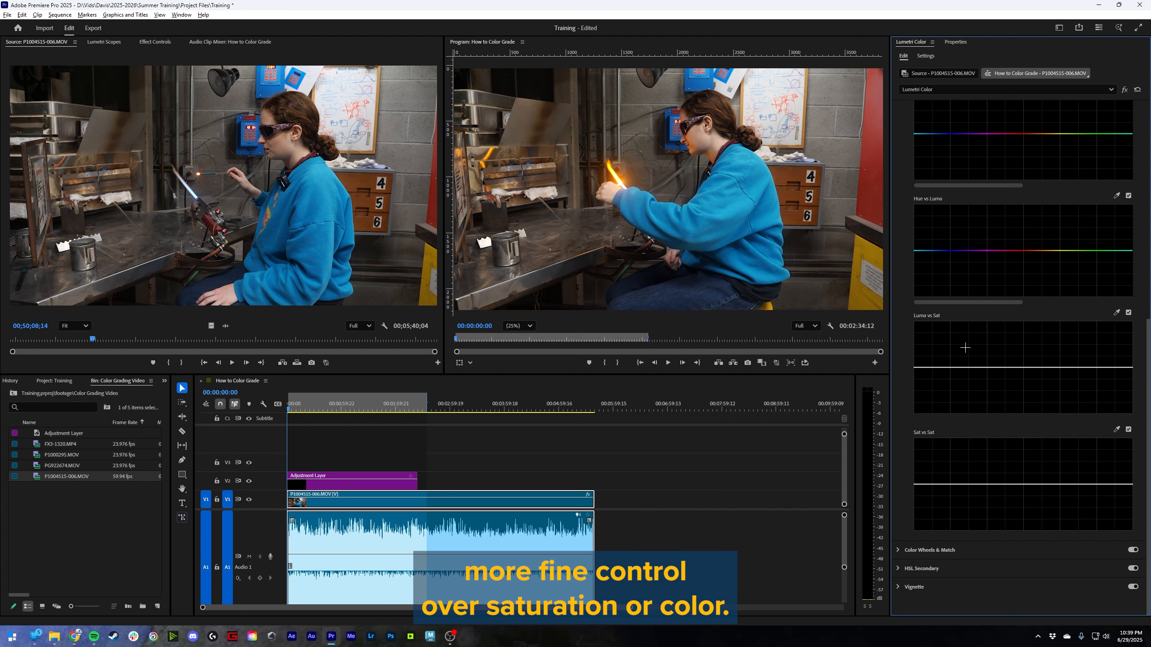
click(967, 485)
click(1023, 485)
mouse_move(998, 484)
mouse_down()
mouse_move(995, 493)
mouse_move(986, 466)
mouse_move(994, 521)
mouse_move(986, 484)
mouse_move(989, 502)
mouse_up()
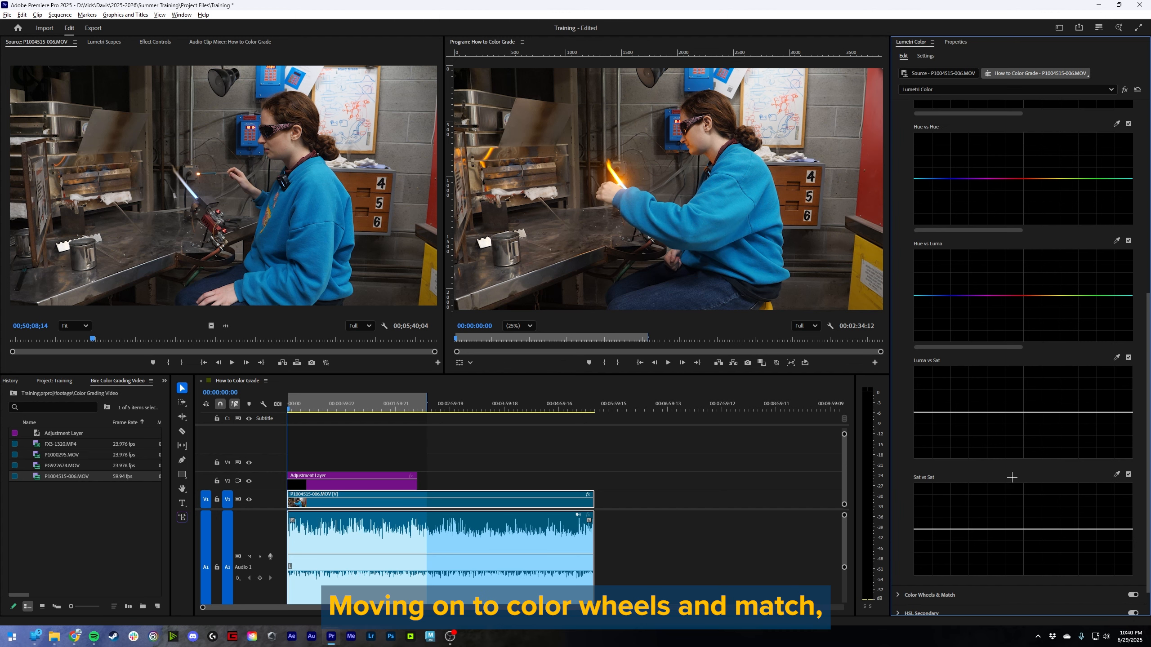
- Open the Color Wheels & Match section and try small tints near the center of the Shadows wheel
scroll(1011, 479, down, 2)
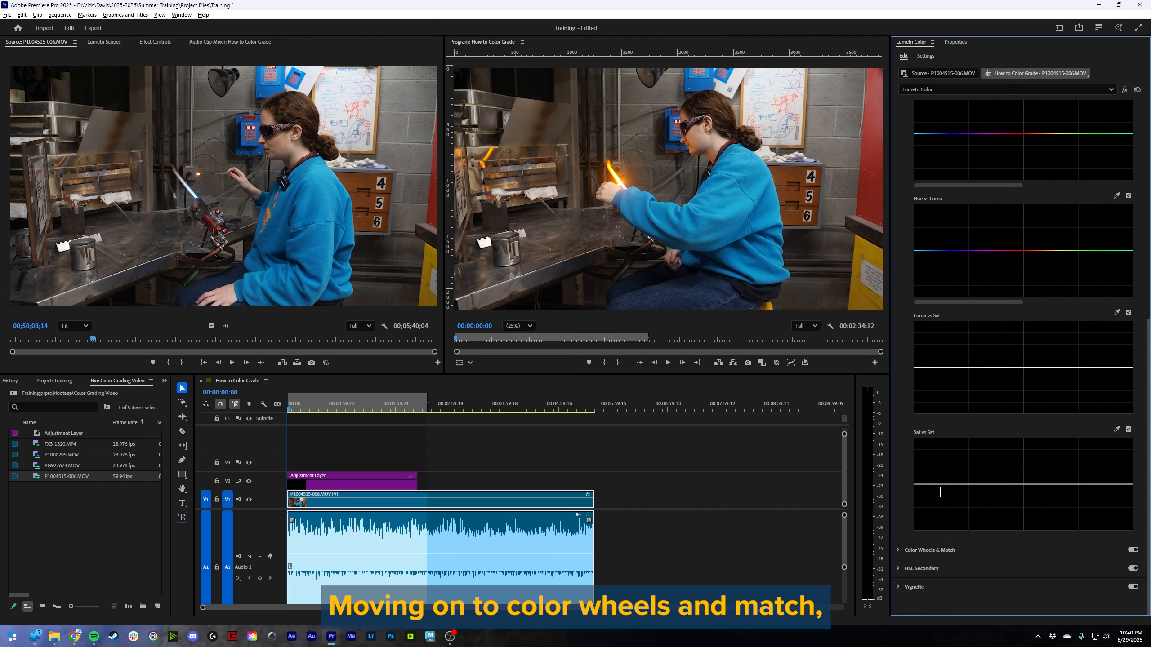
click(939, 550)
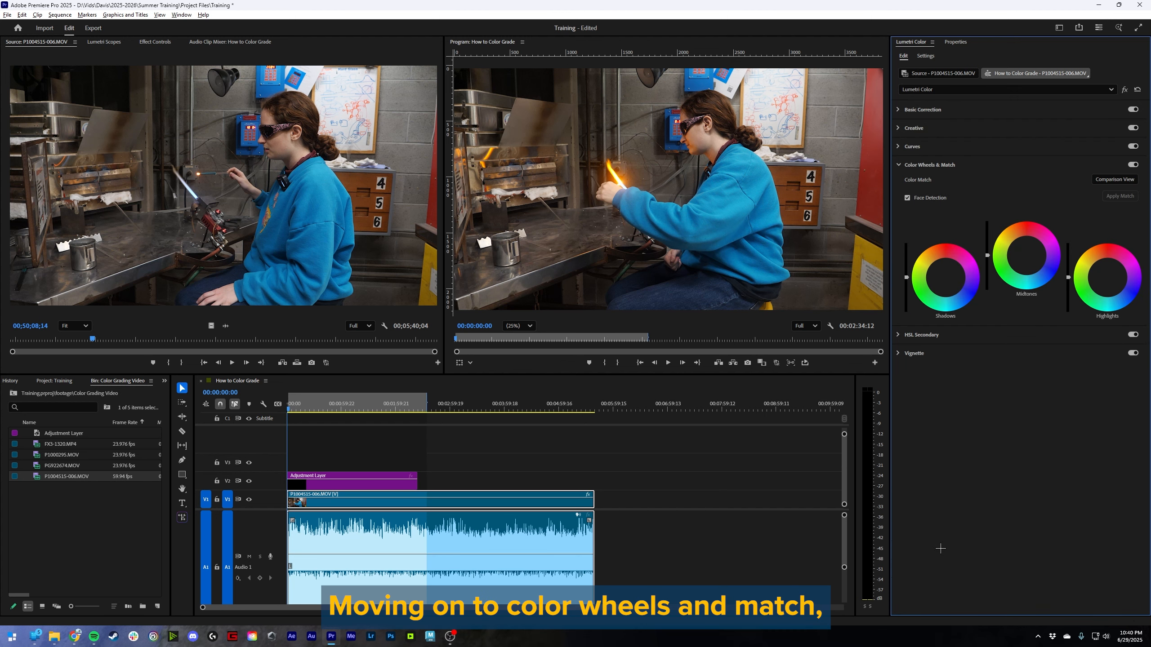
click(945, 278)
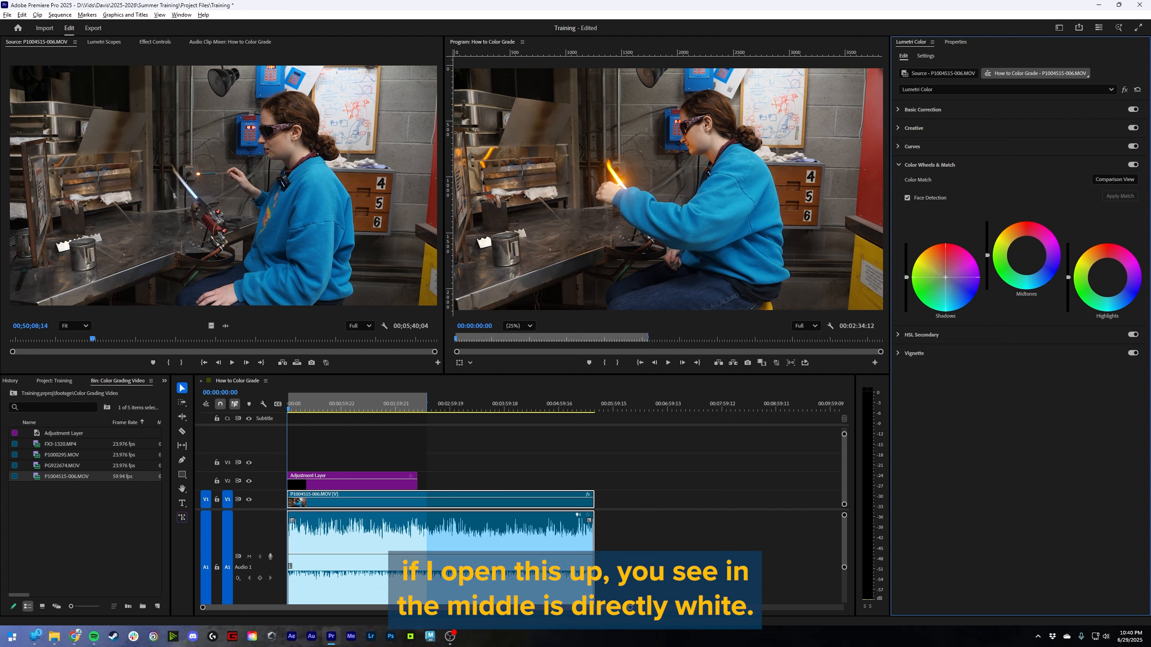
mouse_move(945, 278)
mouse_down()
mouse_move(968, 271)
mouse_move(924, 284)
mouse_move(945, 252)
mouse_move(933, 278)
mouse_move(945, 281)
mouse_up()
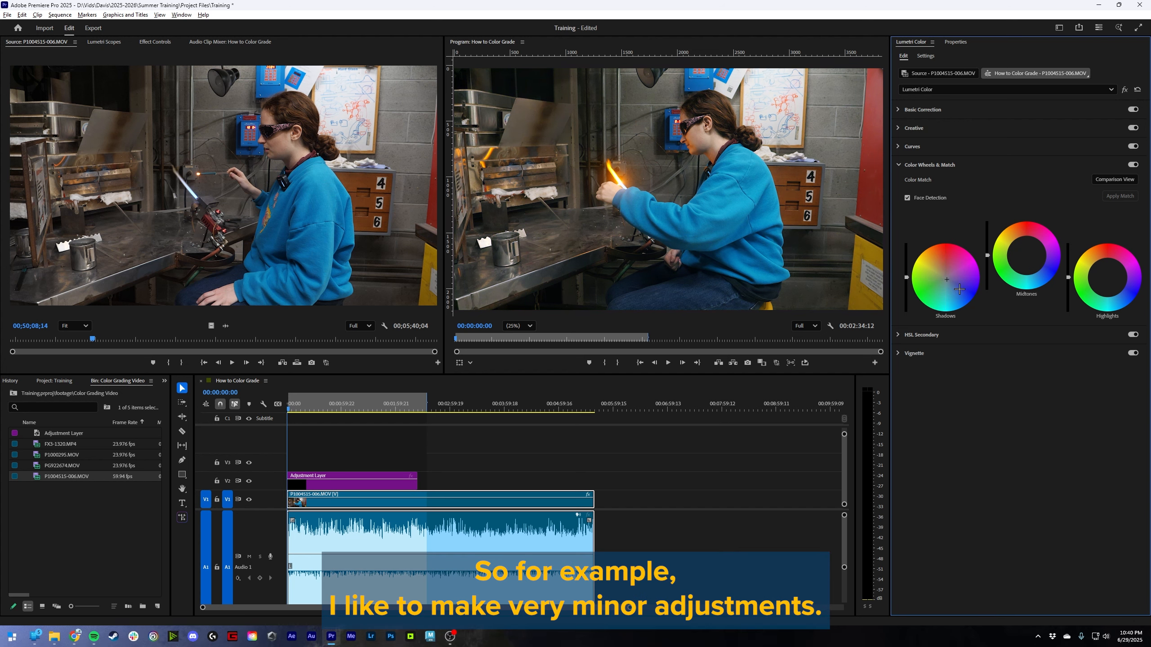
double_click(962, 279)
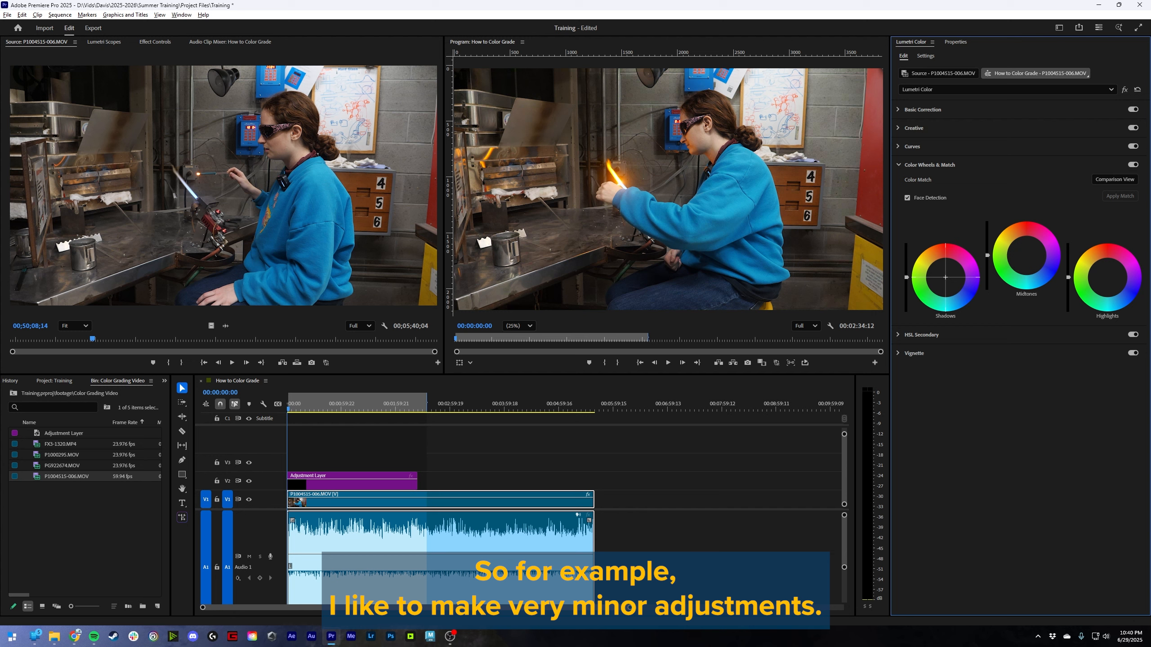
drag(946, 278, 945, 278)
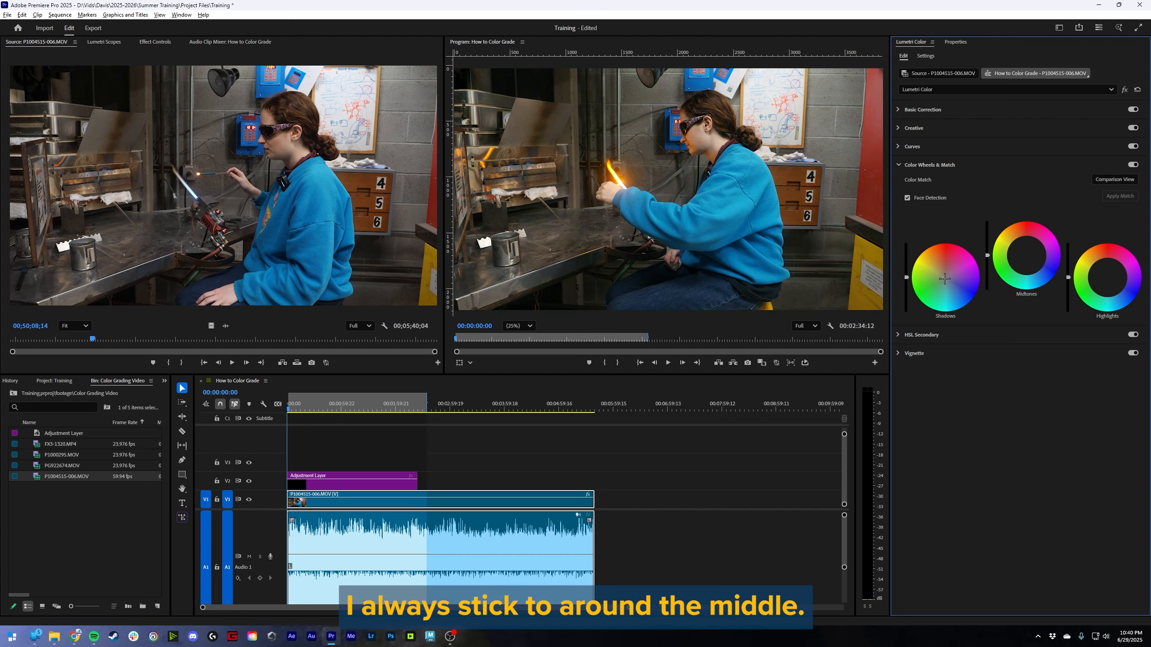
- Temporarily widen the Lumetri Color panel to enlarge the wheels, and try lowering the Shadows brightness slider before resetting it
drag(891, 358, 498, 359)
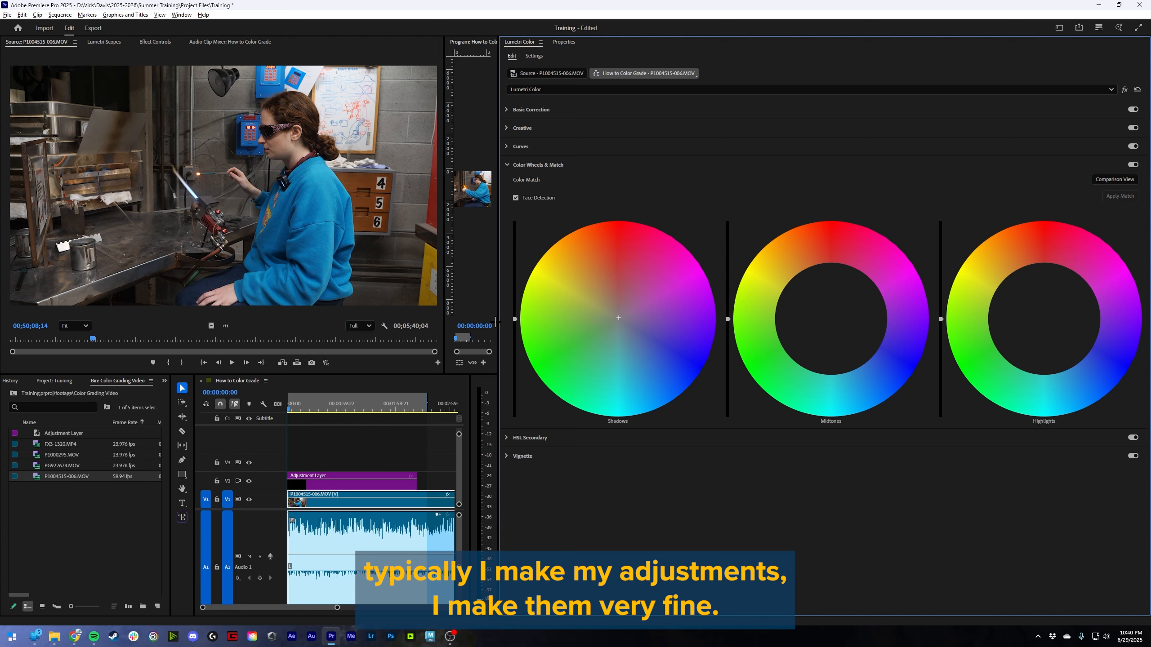
drag(499, 321, 934, 321)
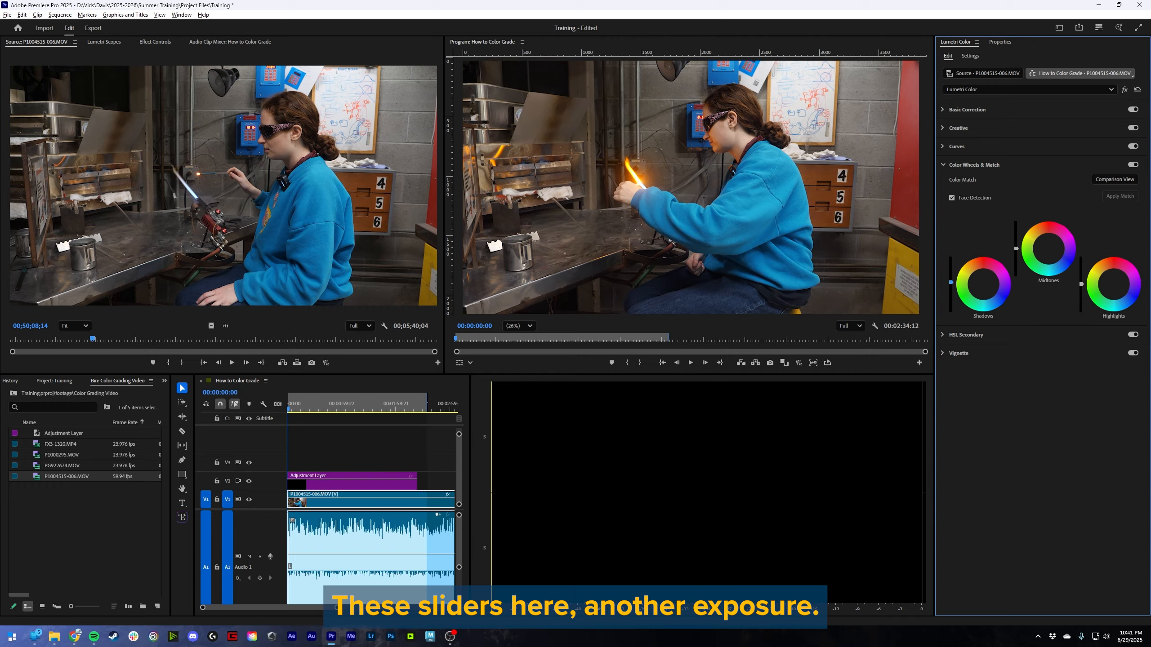
mouse_move(951, 283)
mouse_down()
mouse_move(951, 308)
mouse_move(950, 260)
mouse_move(950, 303)
mouse_up()
double_click(950, 303)
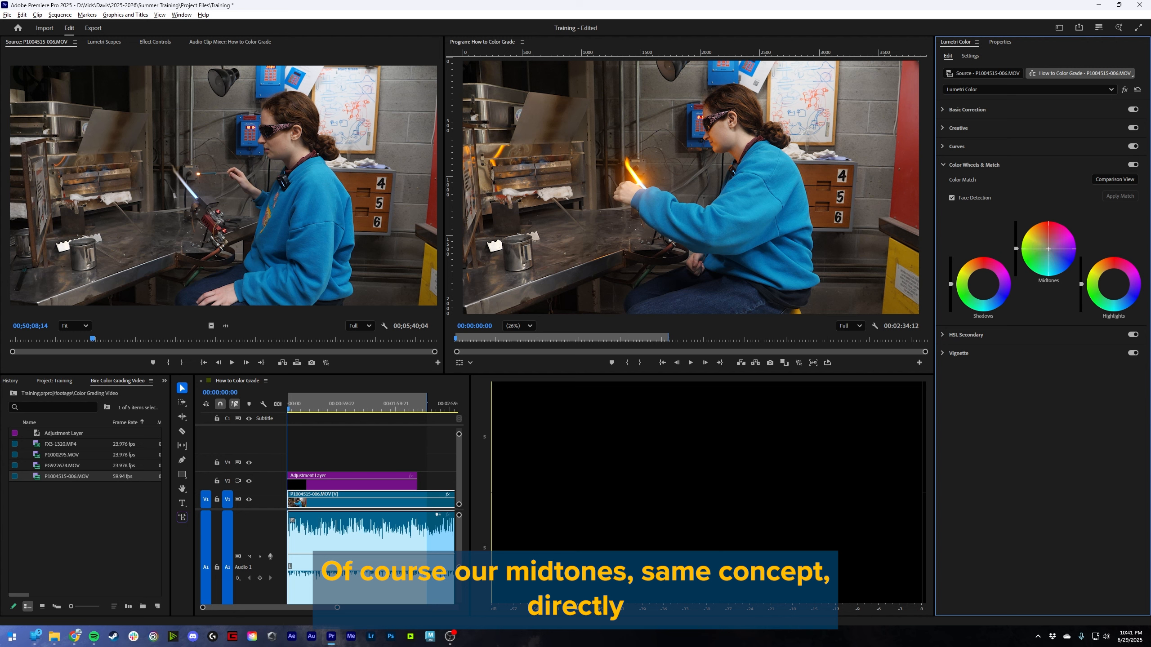
- Make a very small adjustment on the Midtones wheel and shift the Highlights wheel slightly toward blue
drag(1051, 250, 1048, 249)
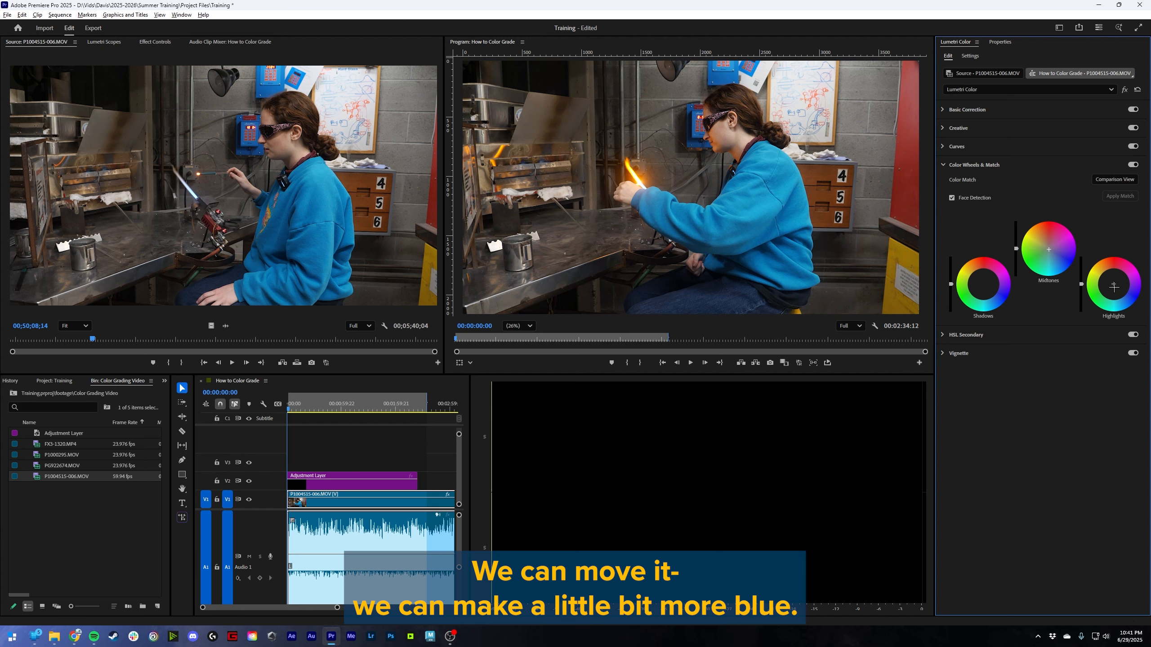
drag(1113, 283, 1113, 283)
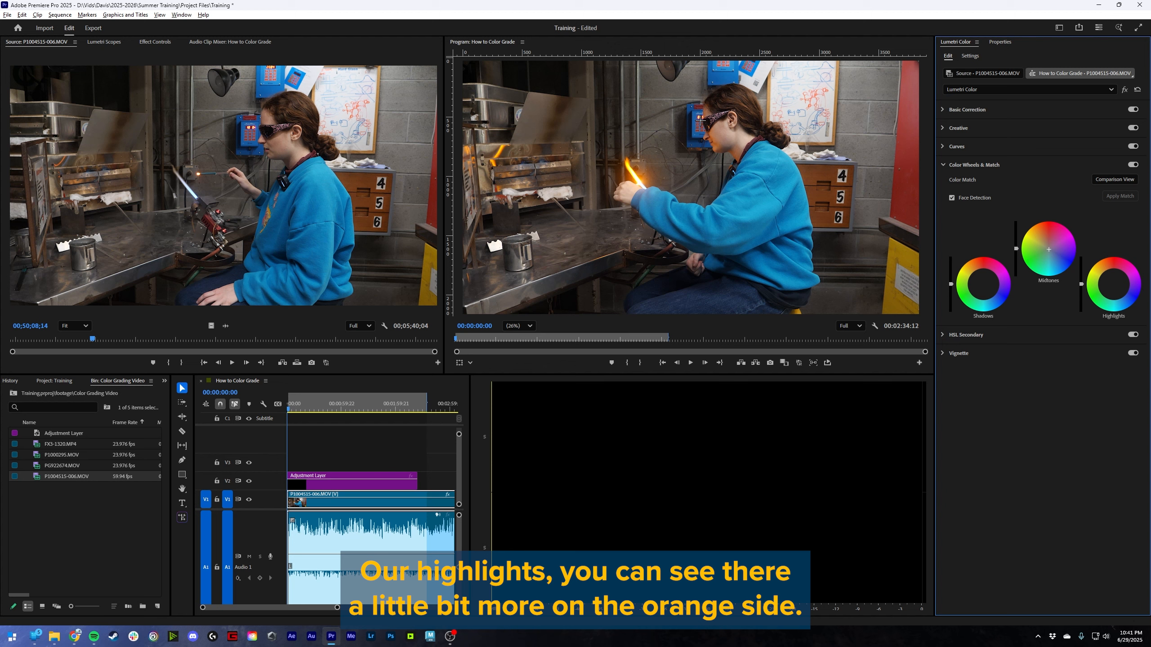
drag(1114, 285, 1117, 288)
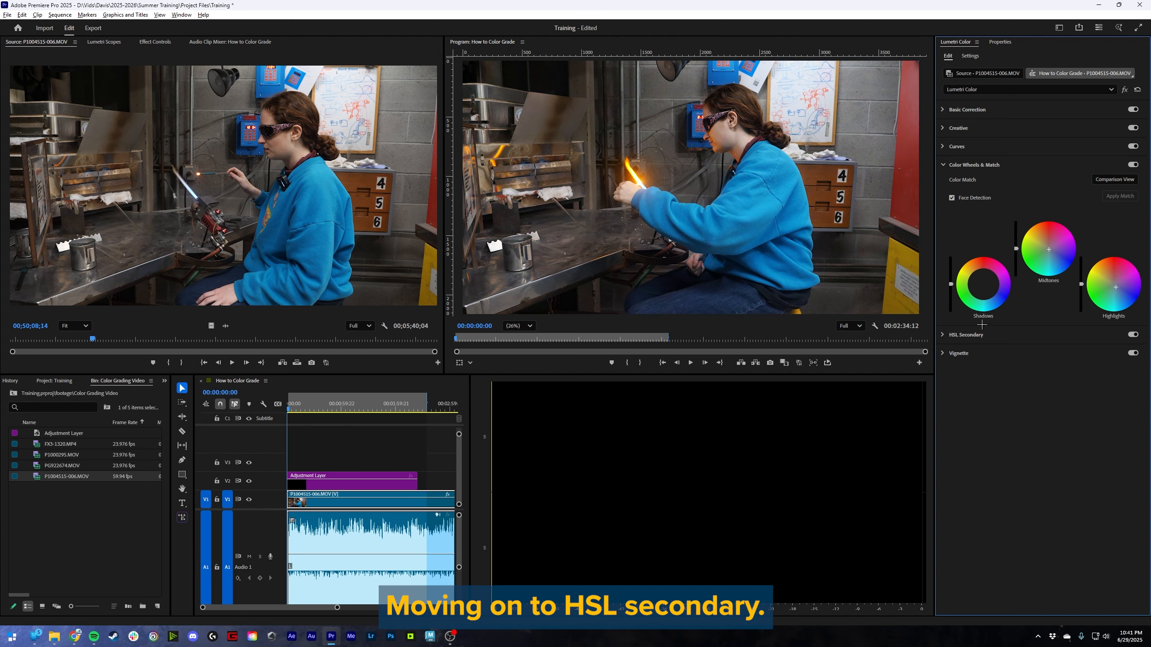
- Key the sweater's blue in the HSL Secondary section and refine the key with Denoise at 100
click(975, 335)
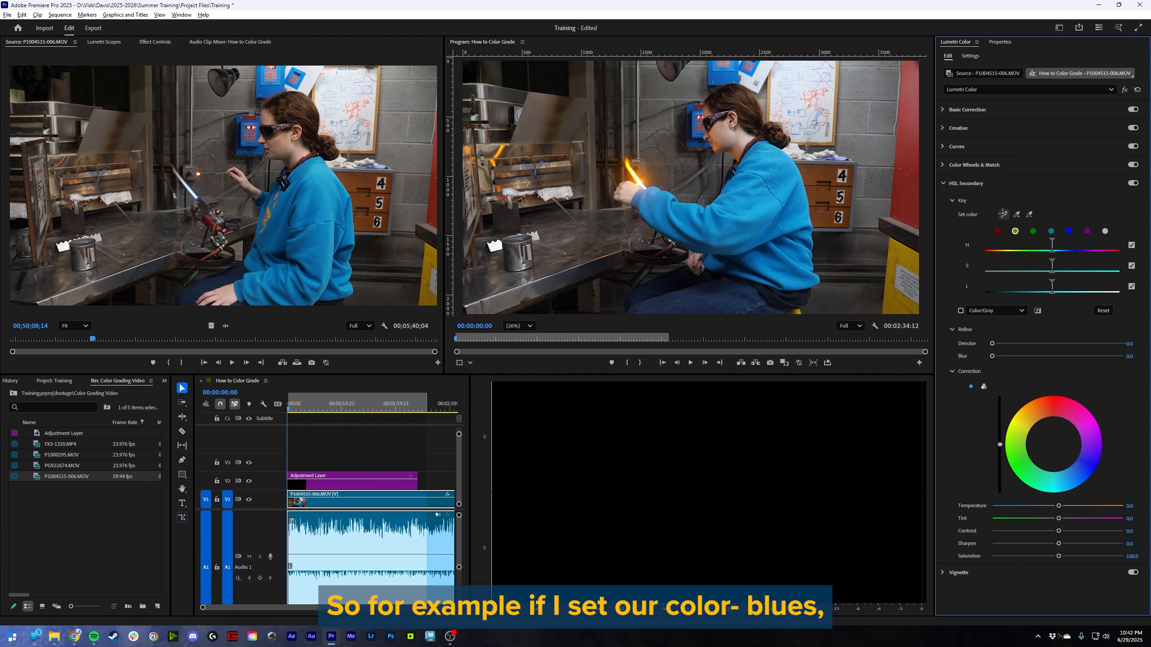
click(1087, 232)
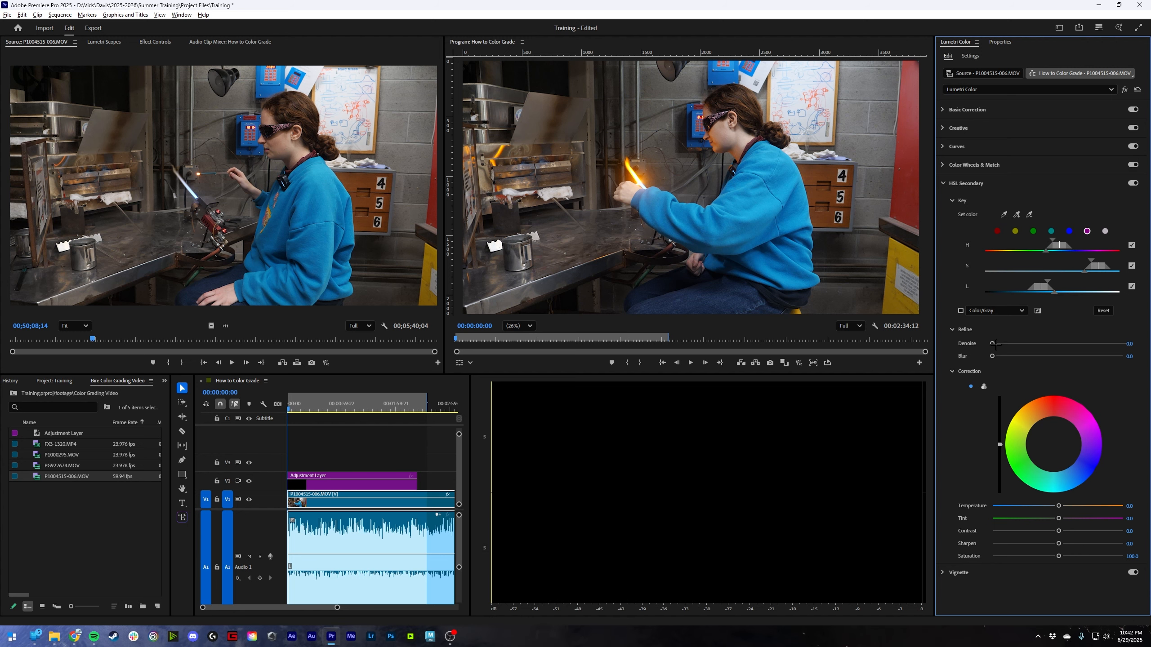
mouse_move(992, 343)
mouse_down()
mouse_move(1123, 343)
mouse_move(990, 336)
mouse_up()
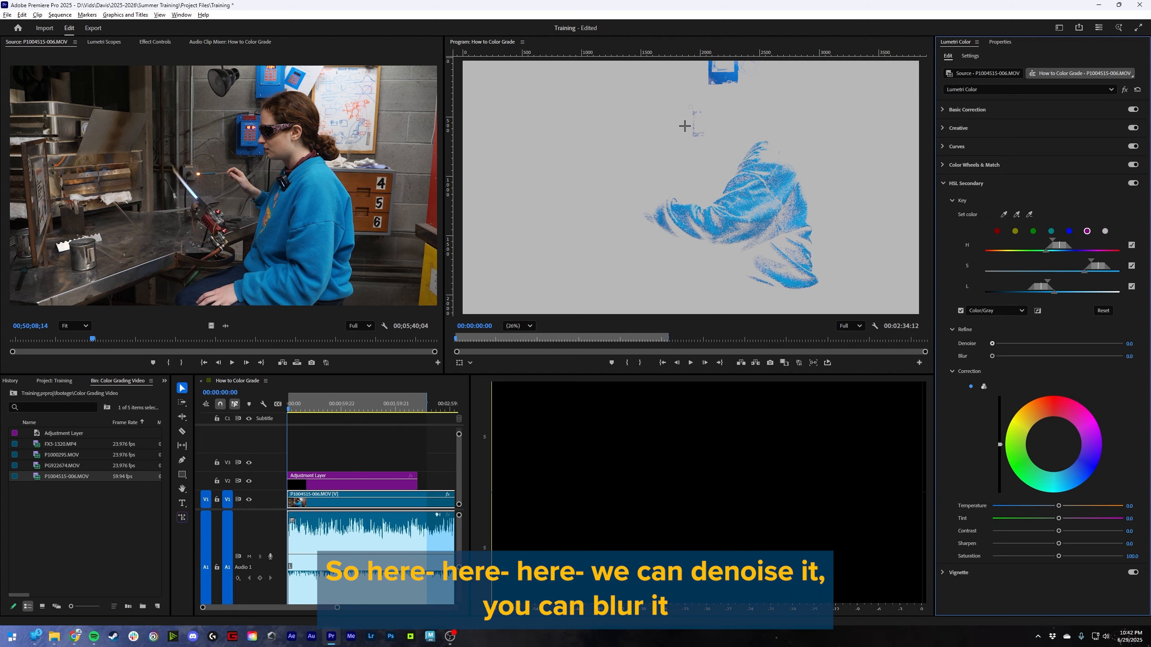
drag(1104, 341, 1124, 344)
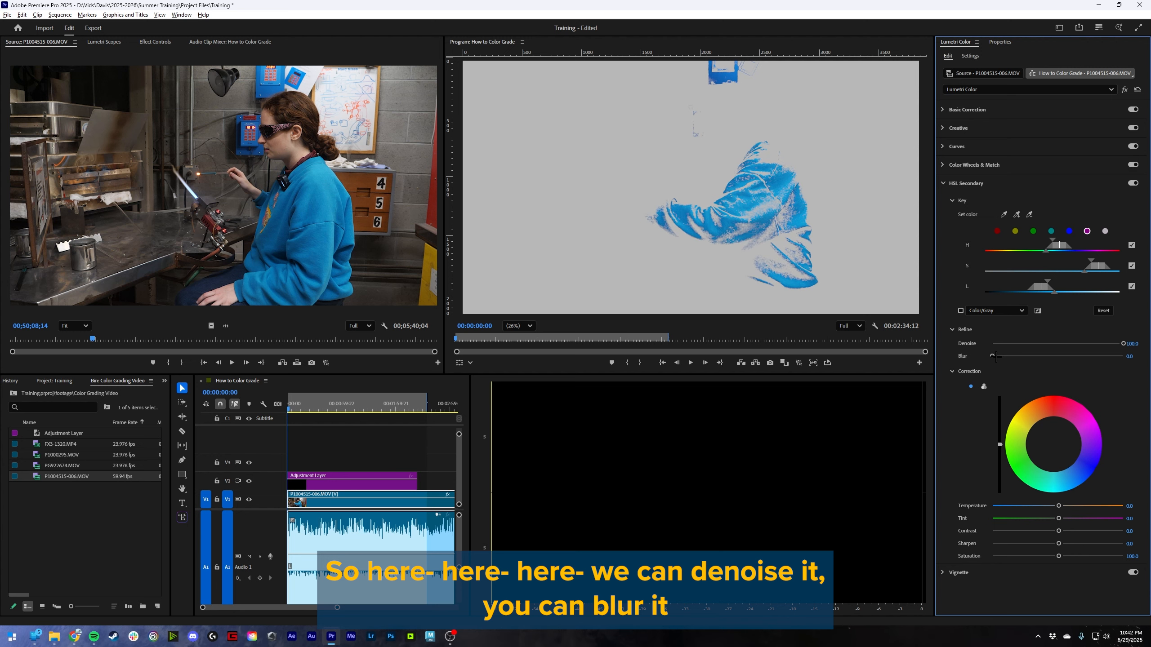
drag(996, 357, 965, 370)
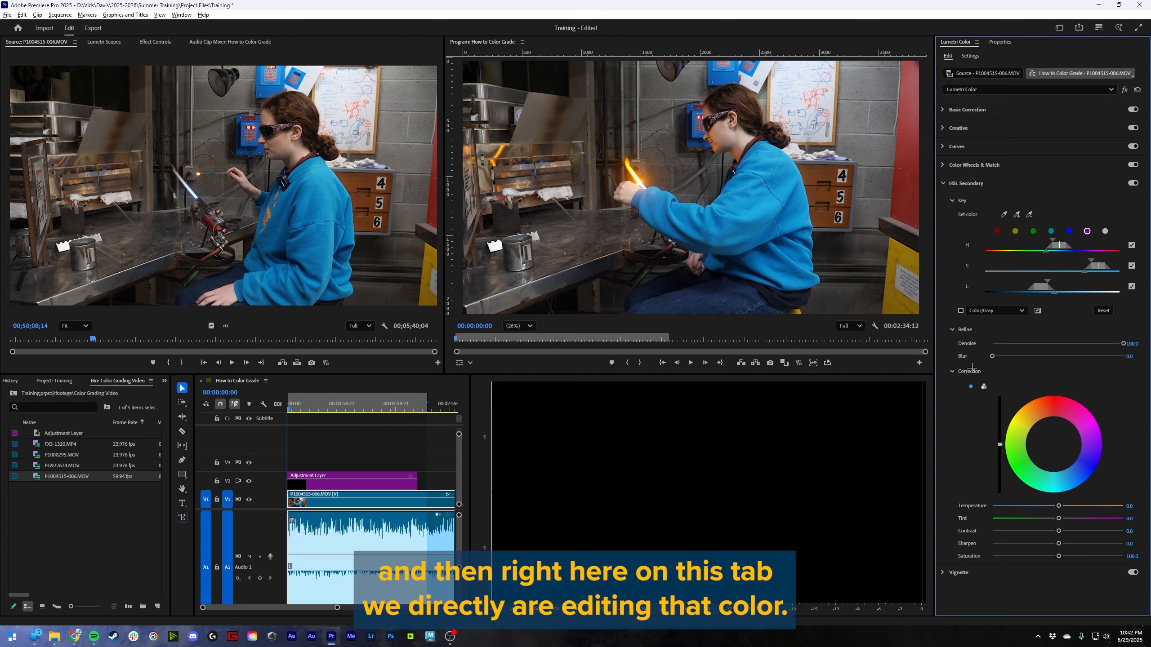
- Preview the key mask as Color/Black and White/Black, return it to Color/Gray, and invert the mask
click(960, 311)
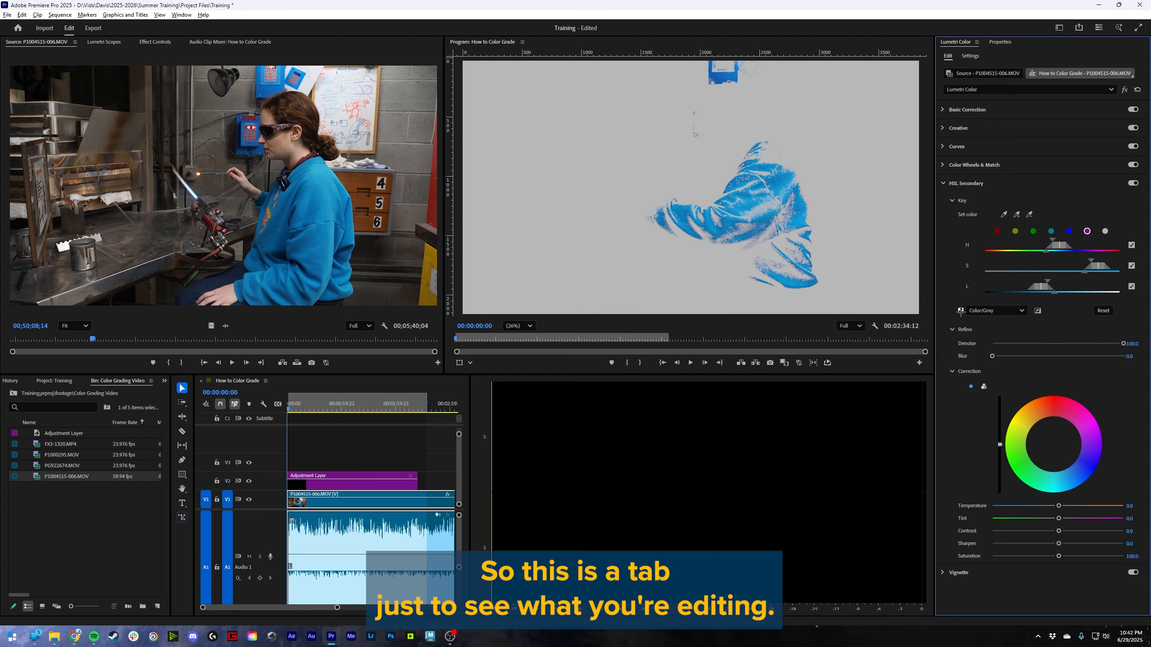
click(986, 311)
click(989, 336)
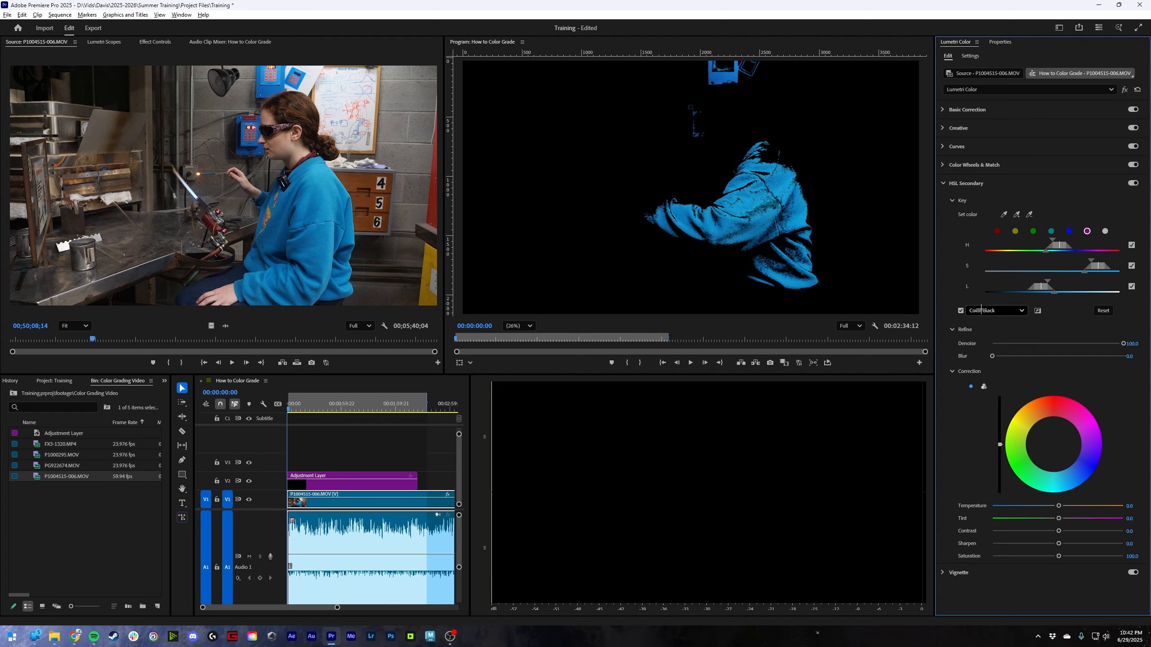
click(981, 312)
click(988, 348)
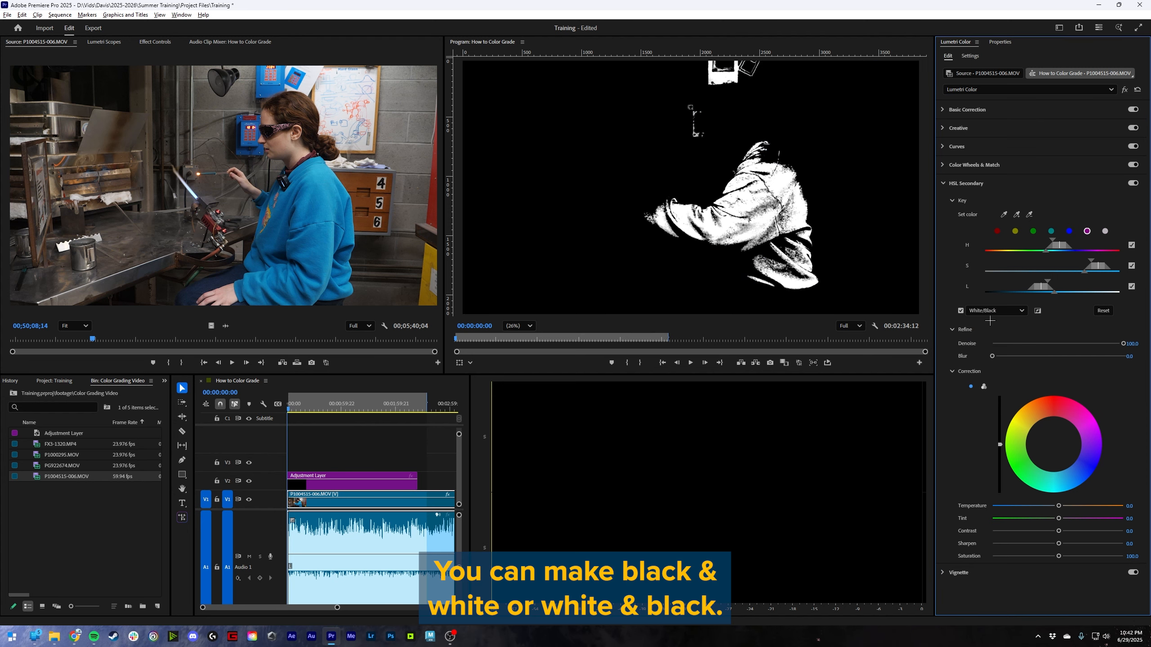
click(991, 312)
click(992, 336)
click(1037, 310)
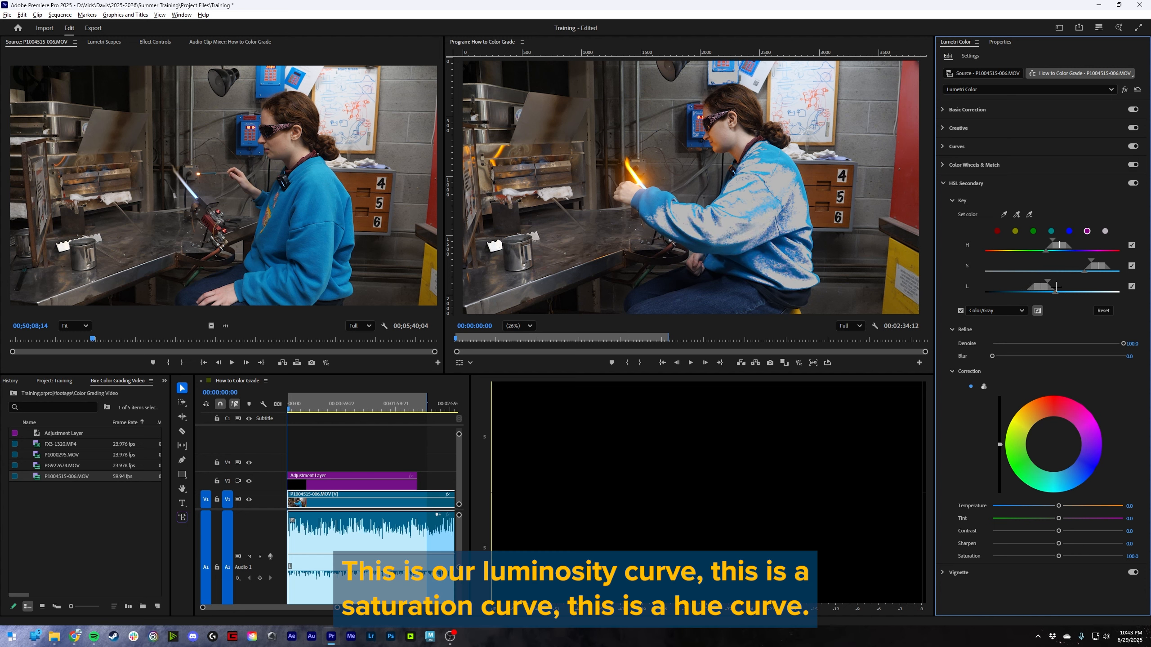
- Adjust the Luminance and Saturation ranges of the HSL Secondary key and select the red preset color
drag(1056, 286, 1060, 285)
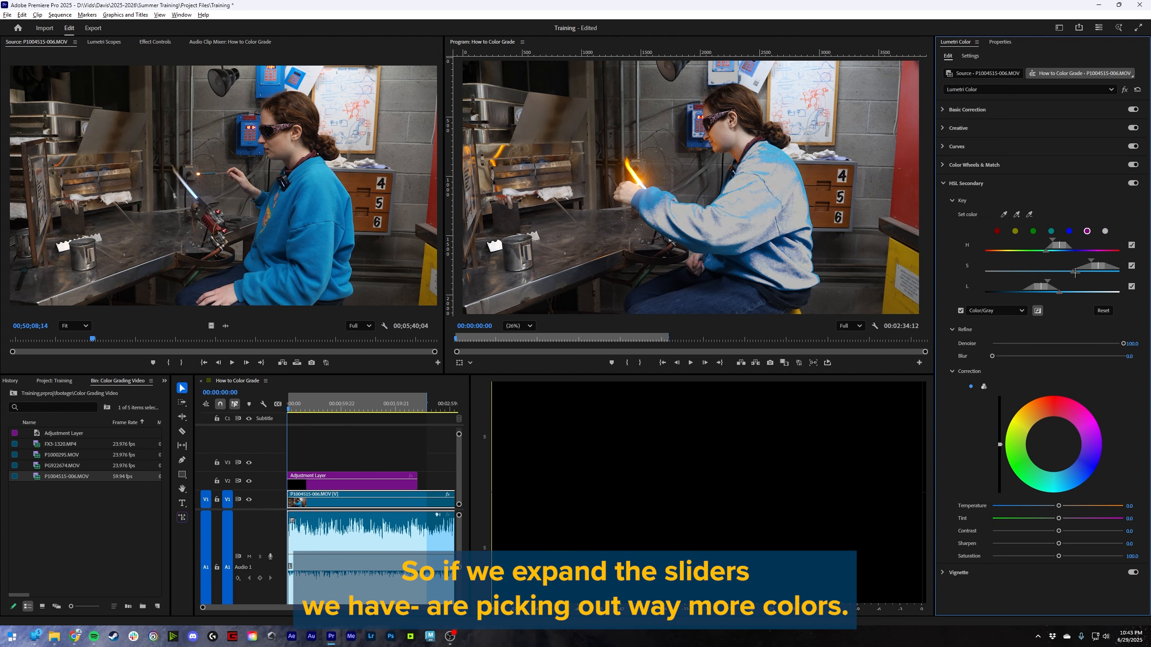
drag(1084, 271, 914, 268)
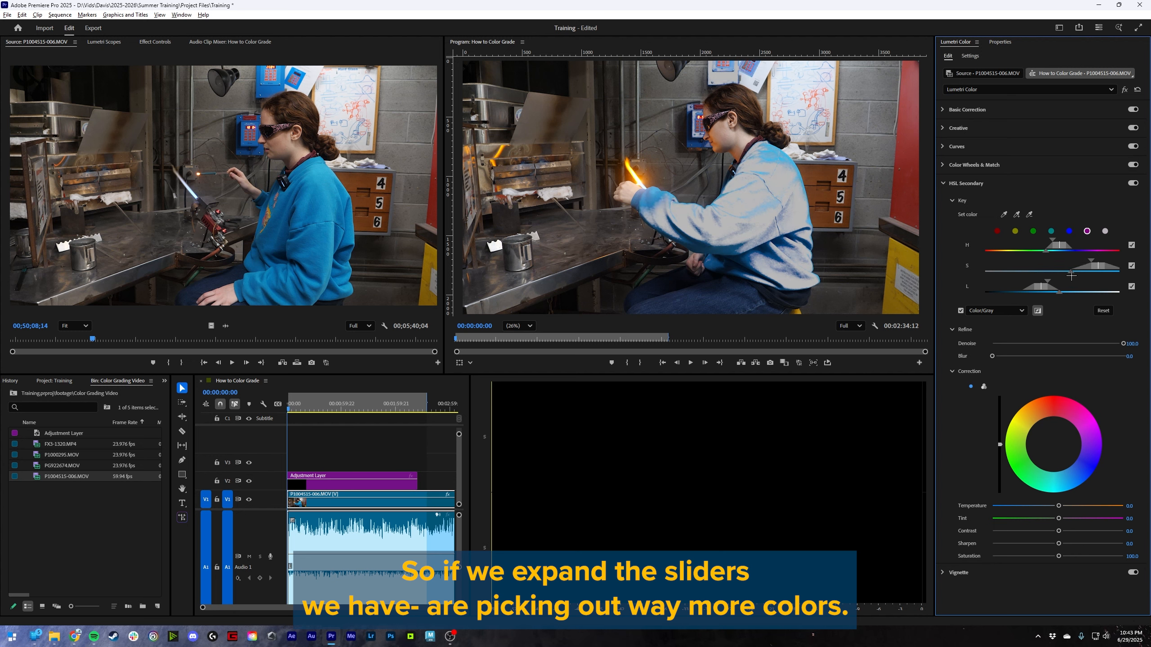
drag(1091, 262, 1028, 266)
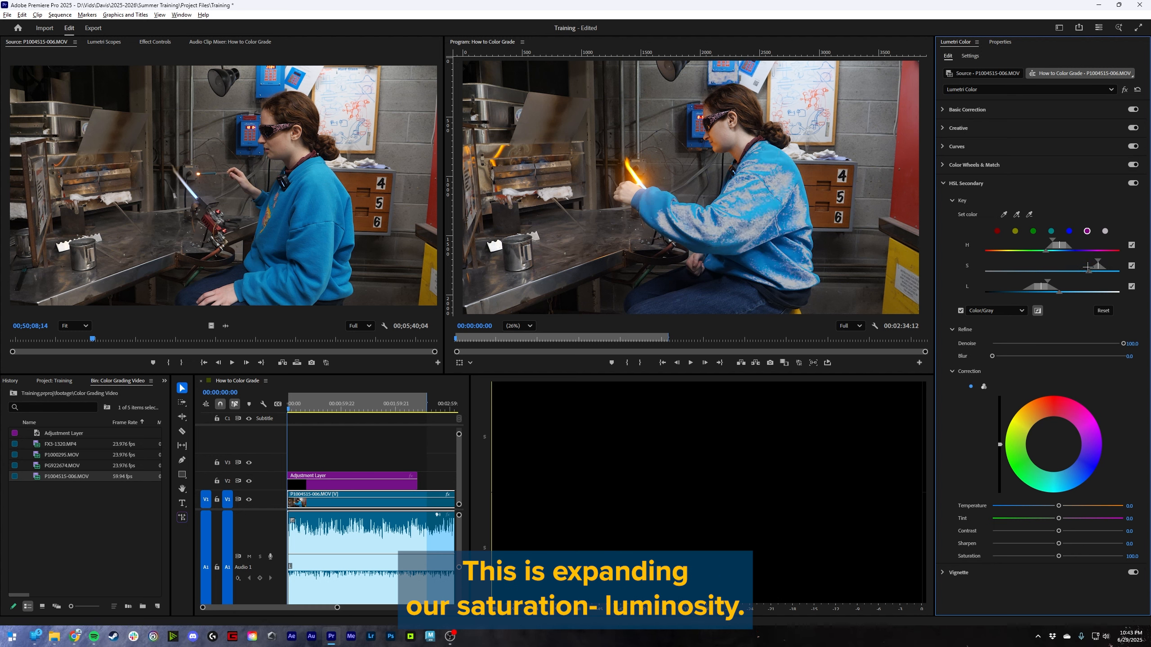
click(996, 230)
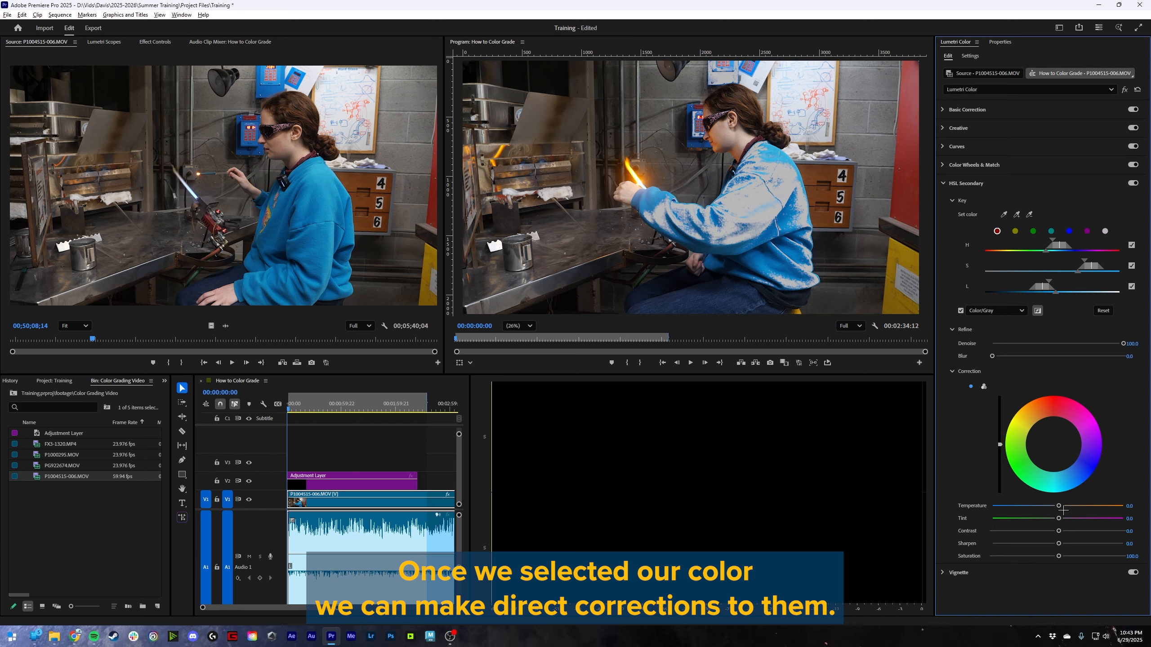
- Try a Temperature of about 87.7 and a magenta Tint in the HSL Secondary correction, resetting each
drag(1059, 505, 1062, 506)
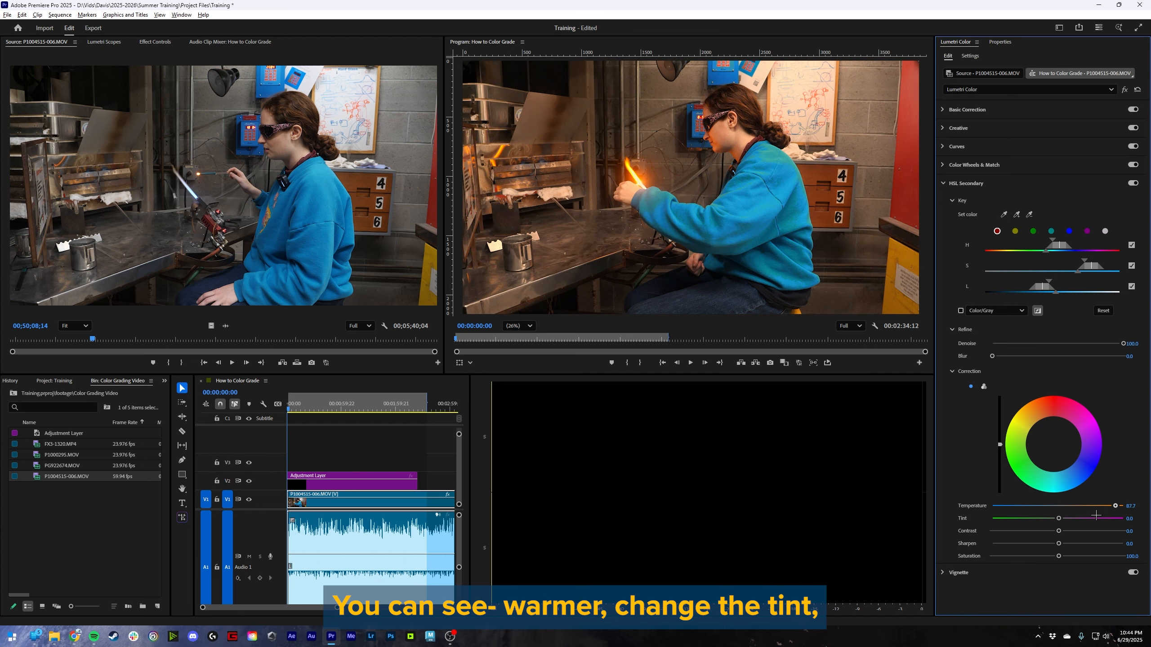
double_click(1078, 507)
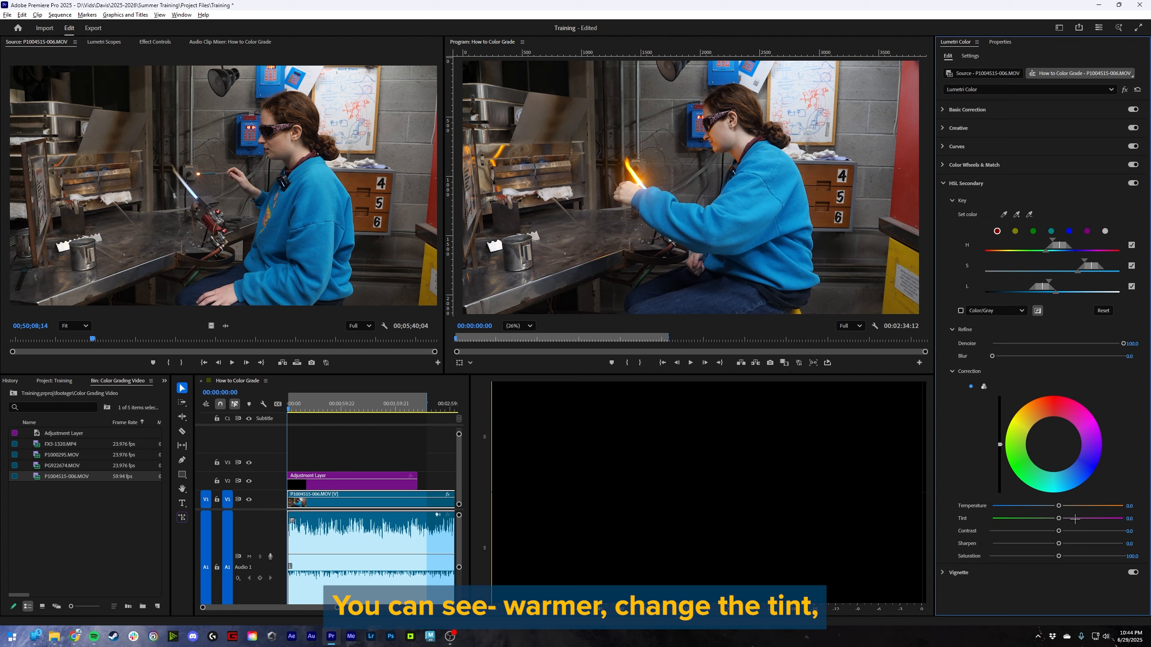
drag(1059, 518, 1099, 517)
double_click(1098, 518)
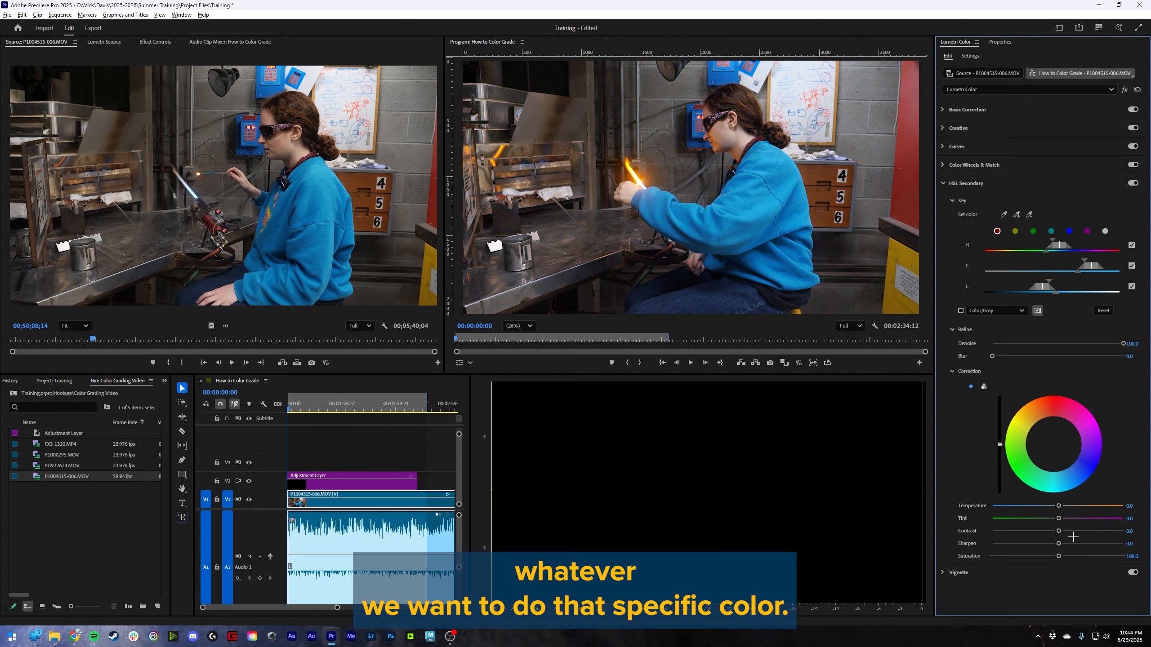
- Try a vignette with Amount -0.9 and Midpoint 0, and reset the Midpoint to its default
click(958, 573)
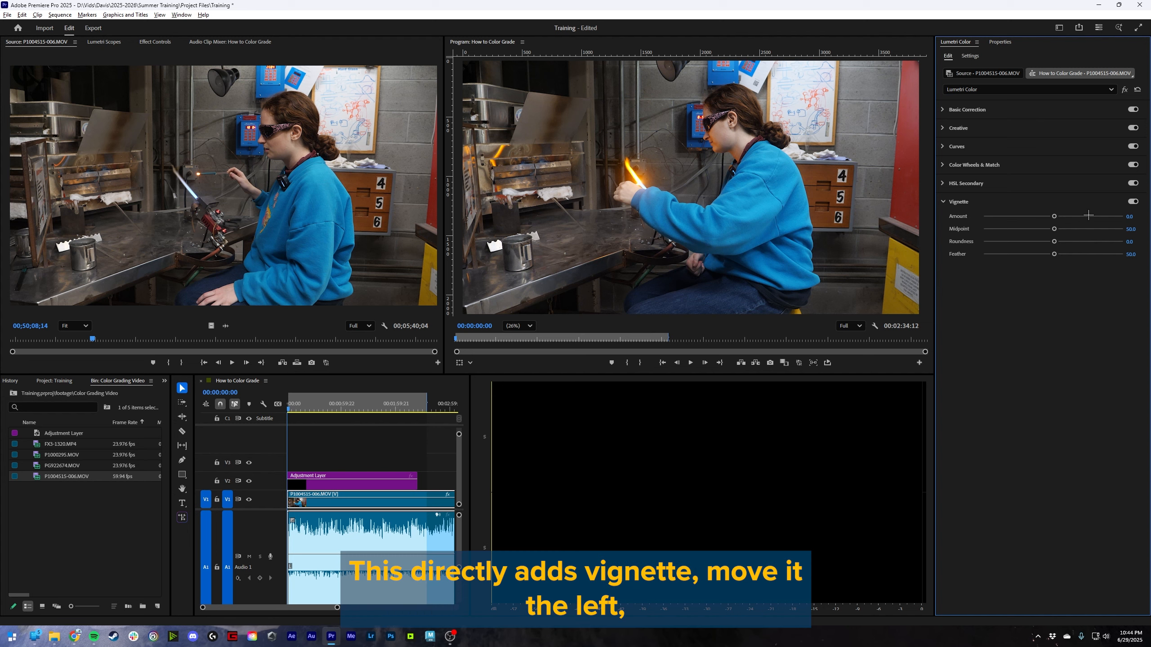
mouse_move(1054, 217)
mouse_down()
mouse_move(958, 202)
mouse_move(1124, 219)
mouse_move(1019, 218)
mouse_move(1033, 216)
mouse_up()
drag(1053, 229, 983, 229)
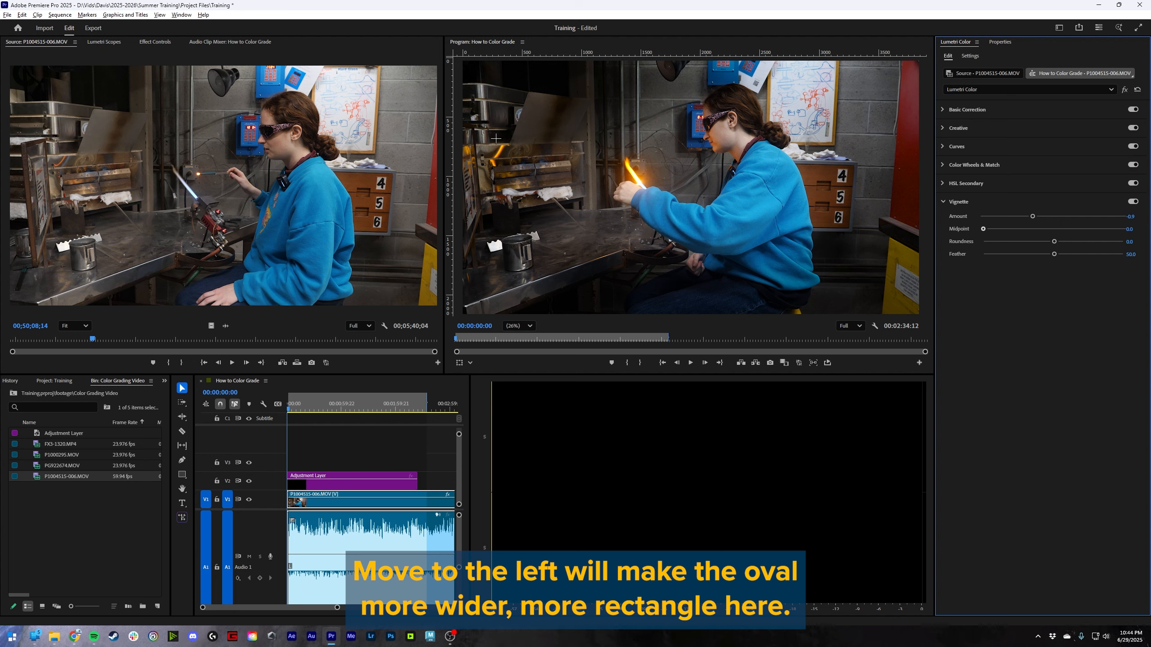
drag(982, 228, 970, 193)
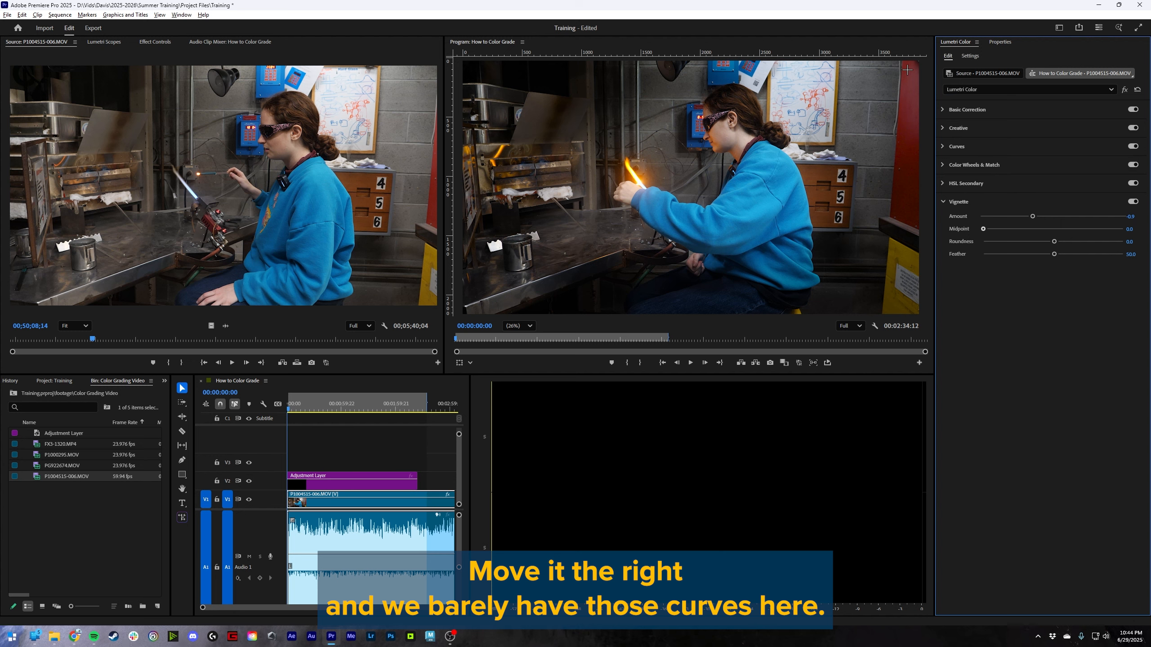
drag(1041, 161, 1098, 224)
double_click(1098, 227)
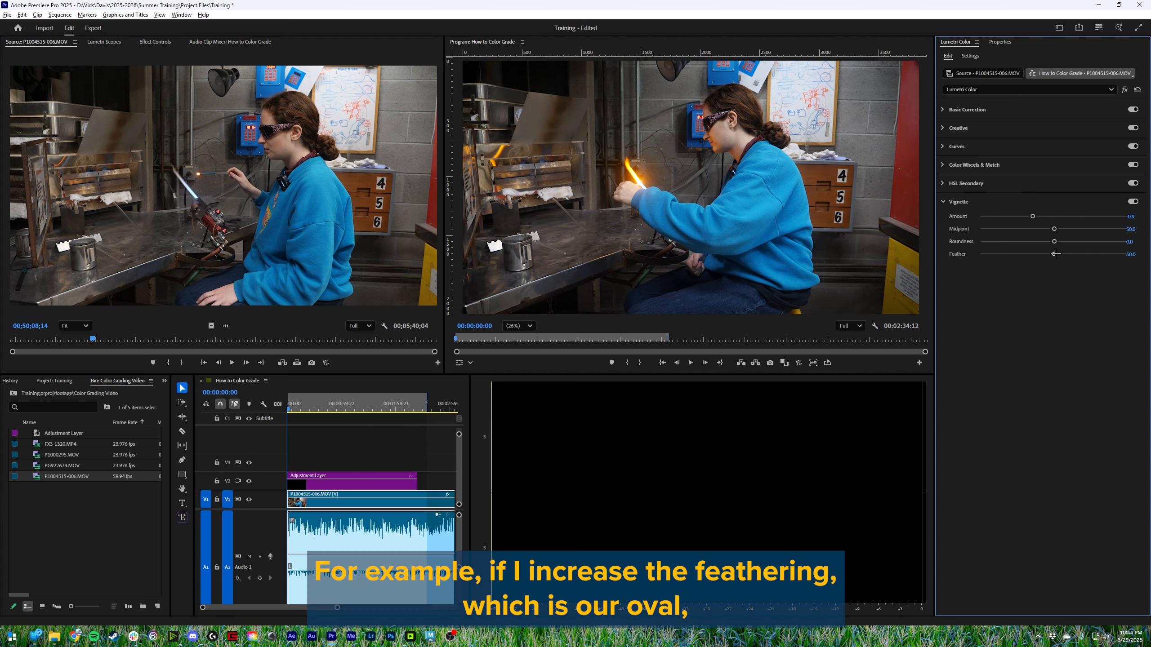
- Try the vignette with Feather 0, Midpoint at 0 and 100, and Roundness -100, resetting these three values
drag(1055, 254, 937, 259)
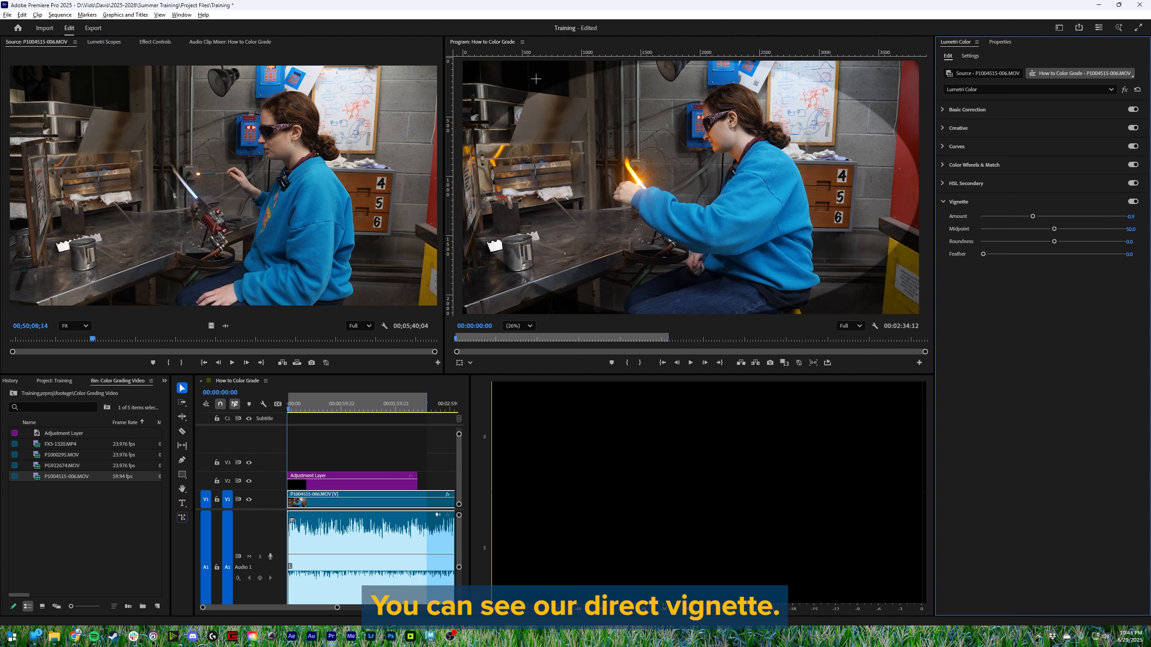
drag(1053, 228, 959, 228)
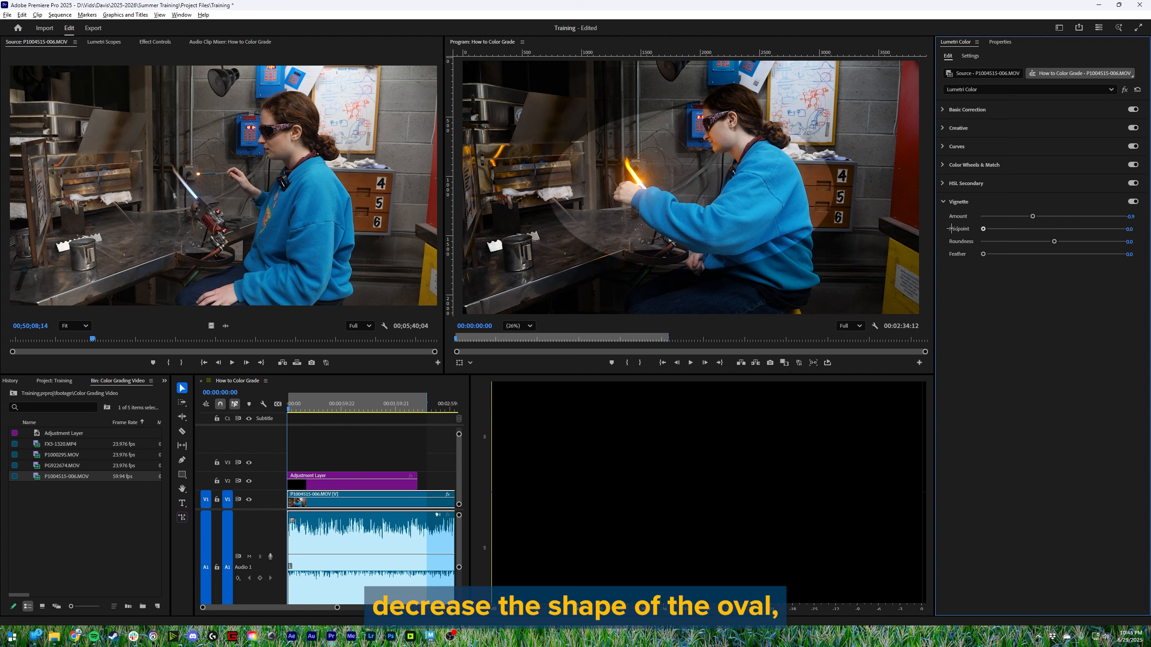
drag(952, 228, 1137, 222)
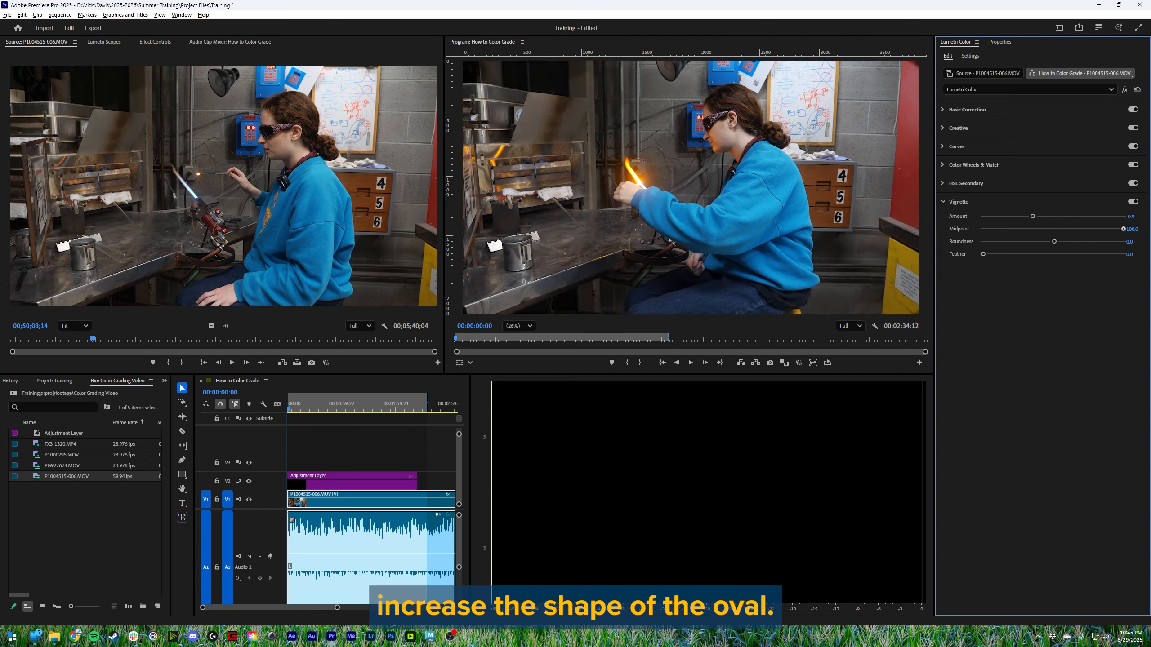
double_click(1104, 227)
drag(1056, 242, 943, 221)
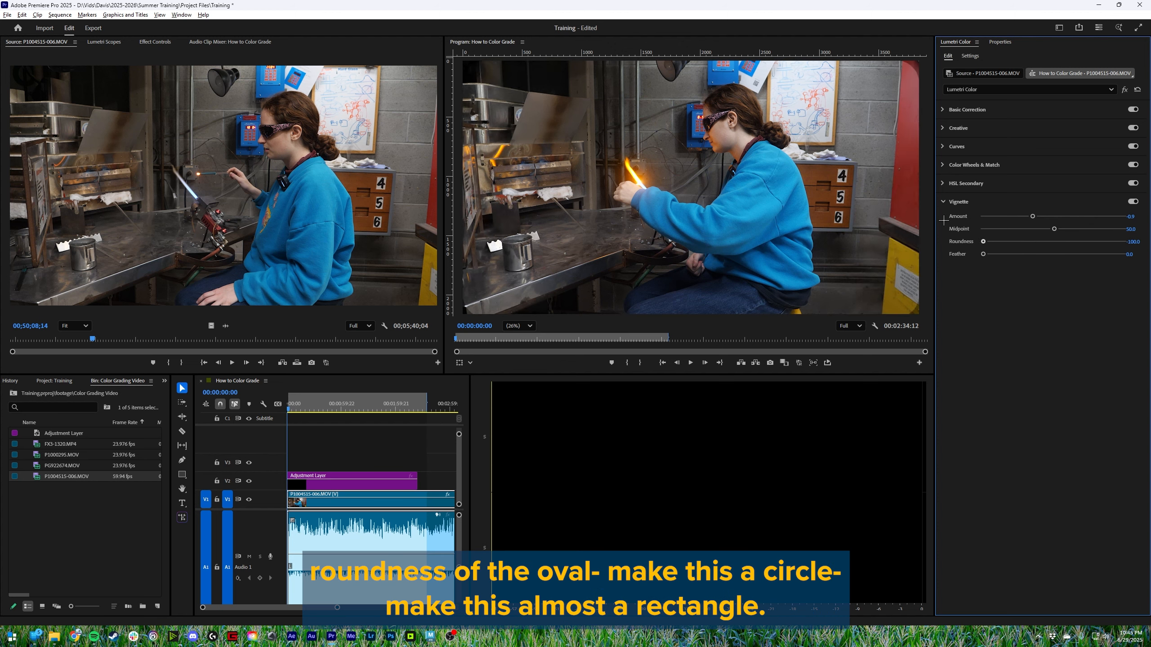
double_click(983, 241)
double_click(983, 254)
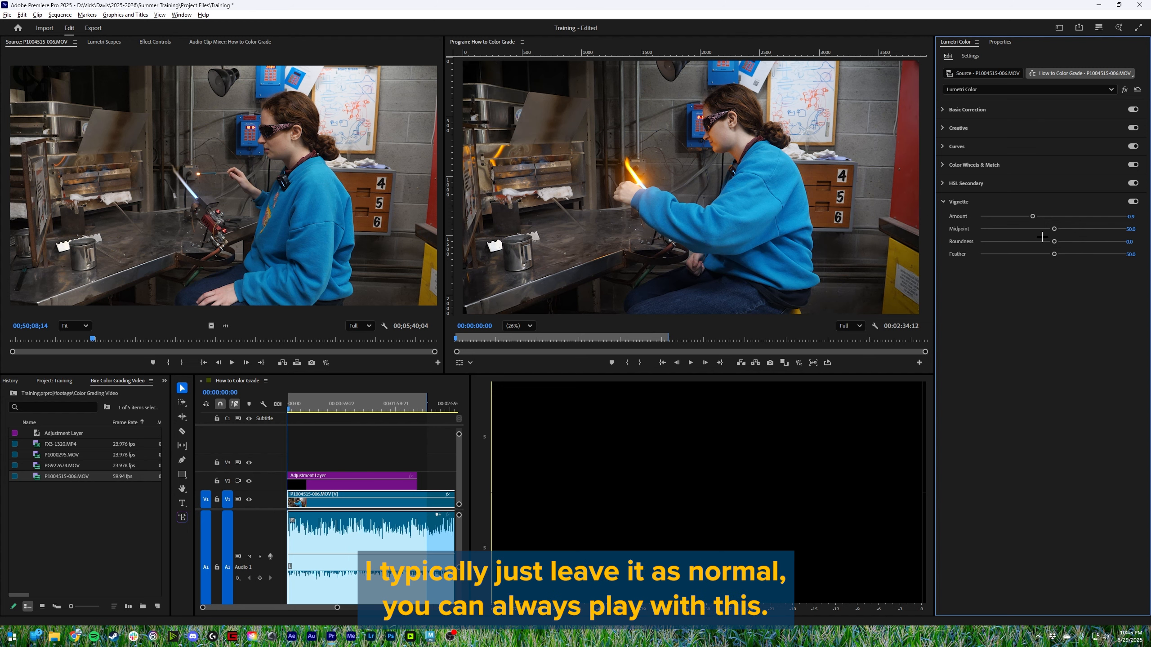
- Try a stronger negative vignette Amount and a lower Midpoint, and reset both to their defaults
drag(1031, 216, 996, 217)
drag(1054, 229, 1028, 228)
double_click(1027, 228)
double_click(1022, 217)
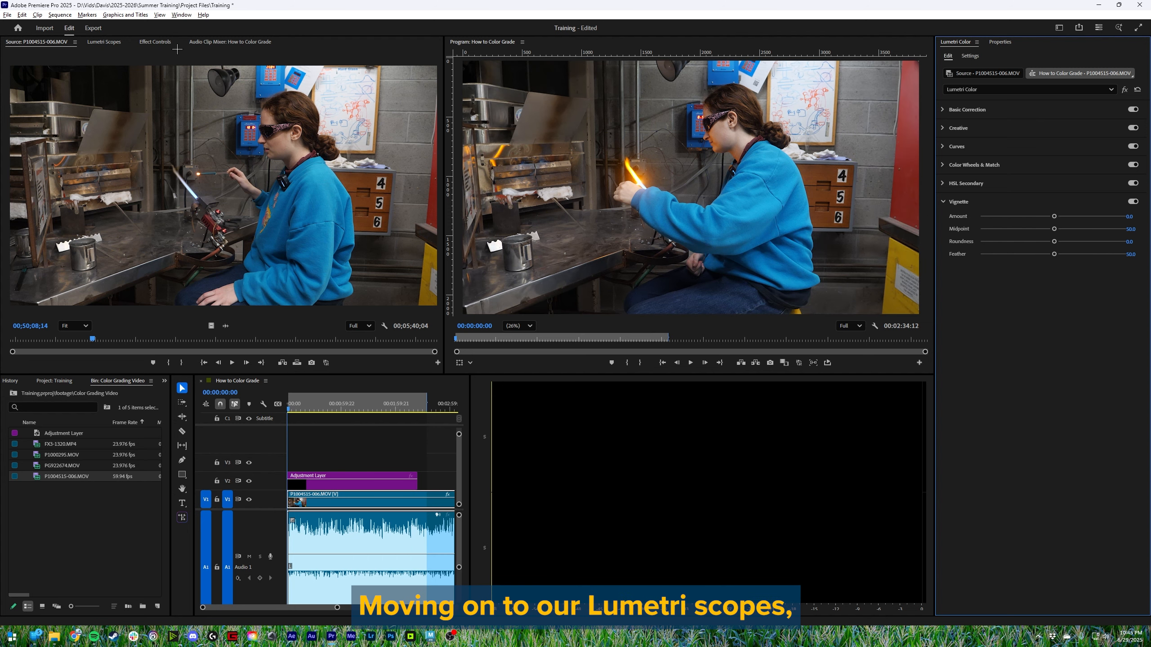
- Open the Lumetri Scopes and display Parade (RGB), Histogram and Vectorscope YUV alongside the waveform
click(104, 42)
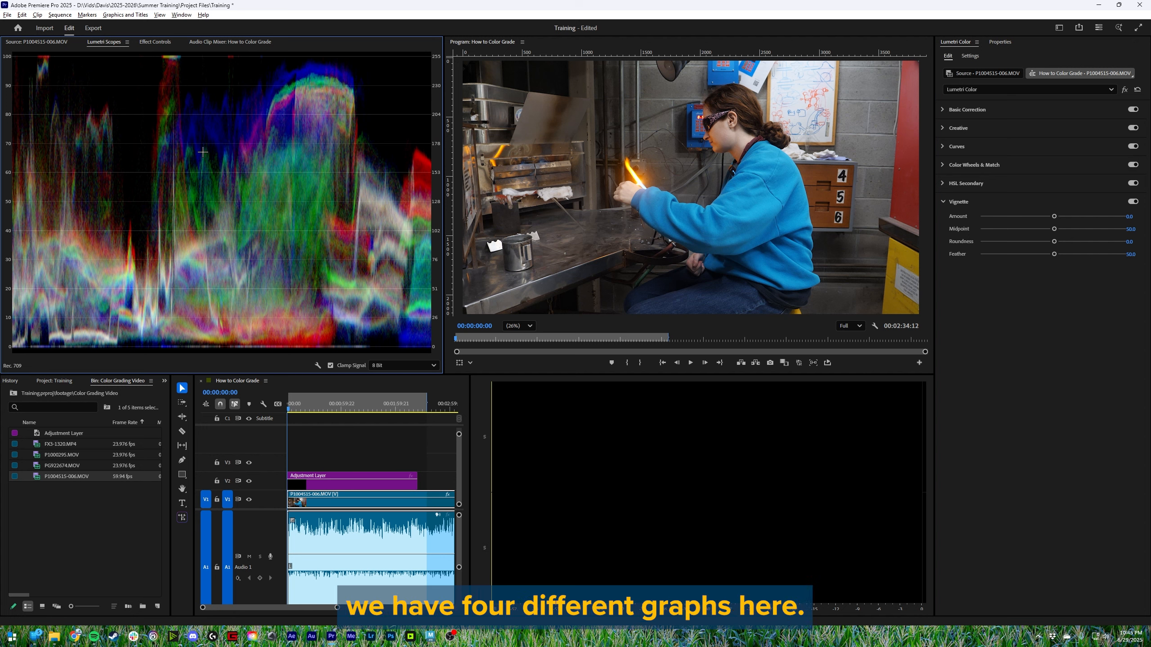
right_click(173, 146)
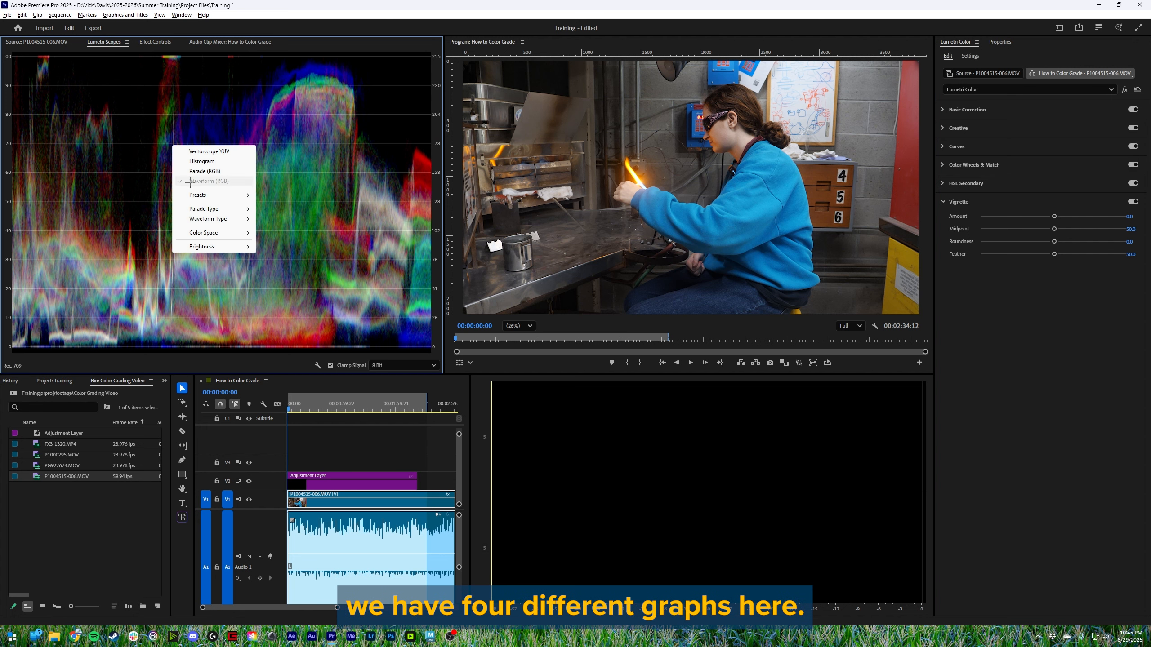
click(205, 171)
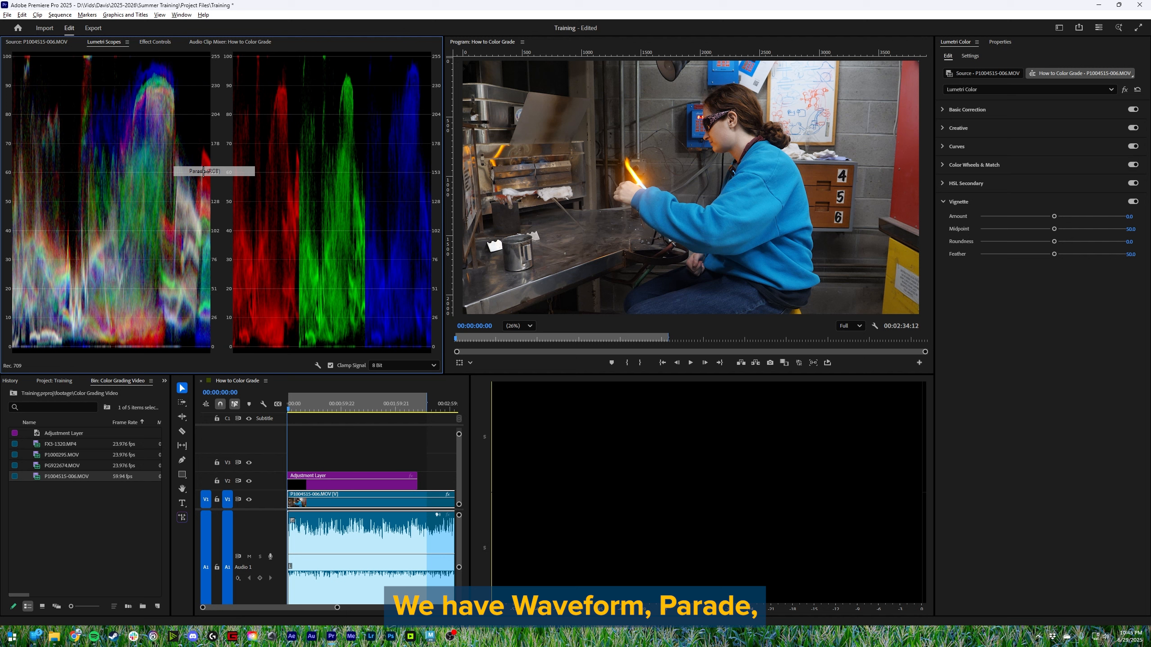
right_click(322, 174)
click(335, 188)
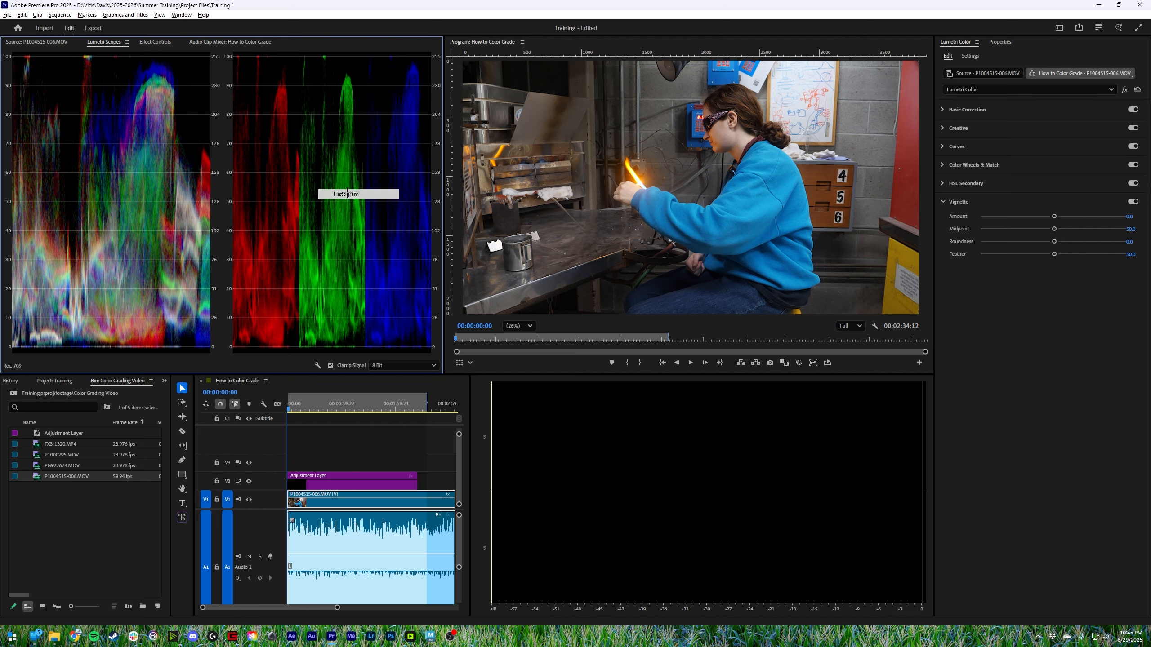
right_click(299, 166)
click(301, 171)
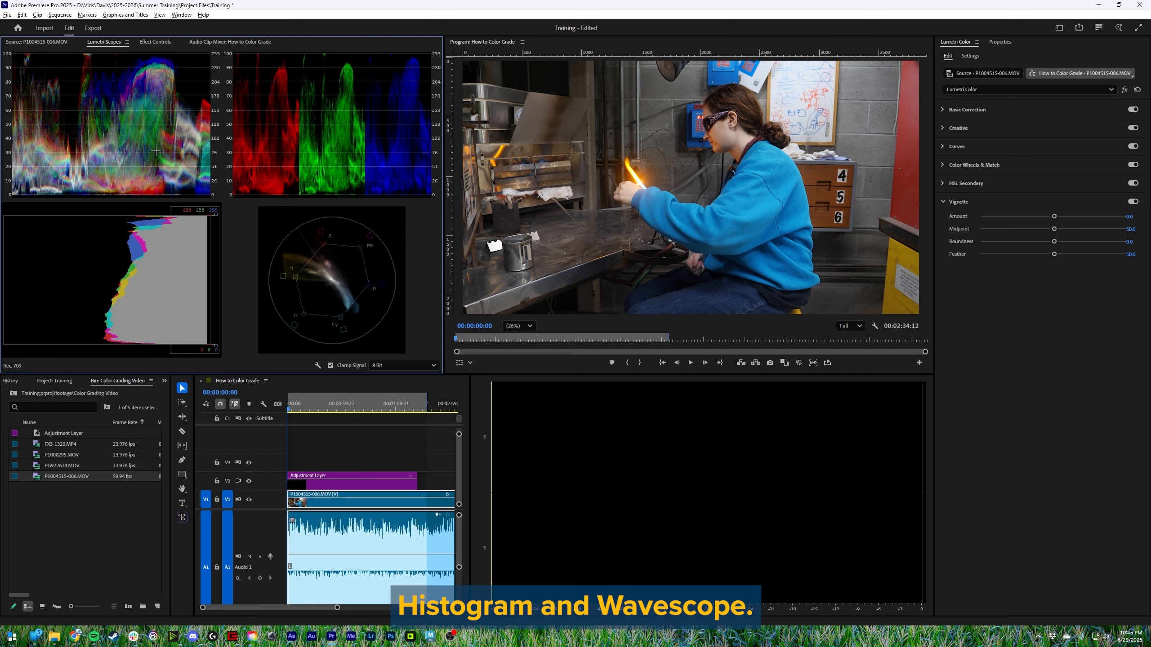
- Apply the Vectorscope YUV preset to the Lumetri Scopes and save the project
right_click(225, 119)
mouse_move(254, 169)
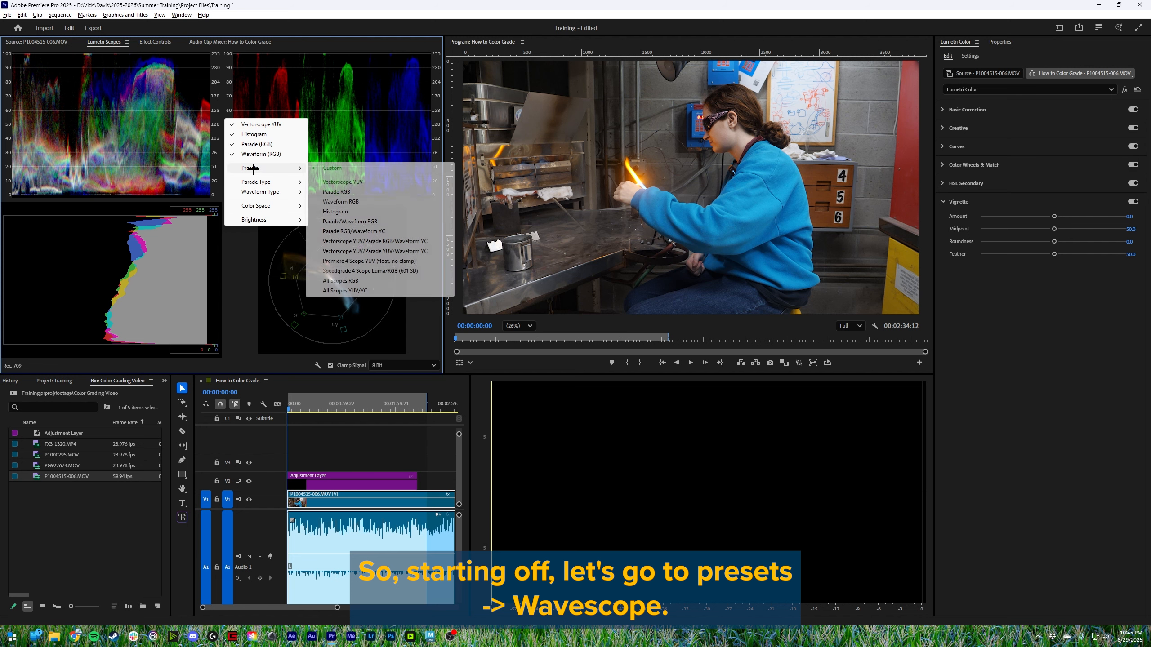
click(349, 182)
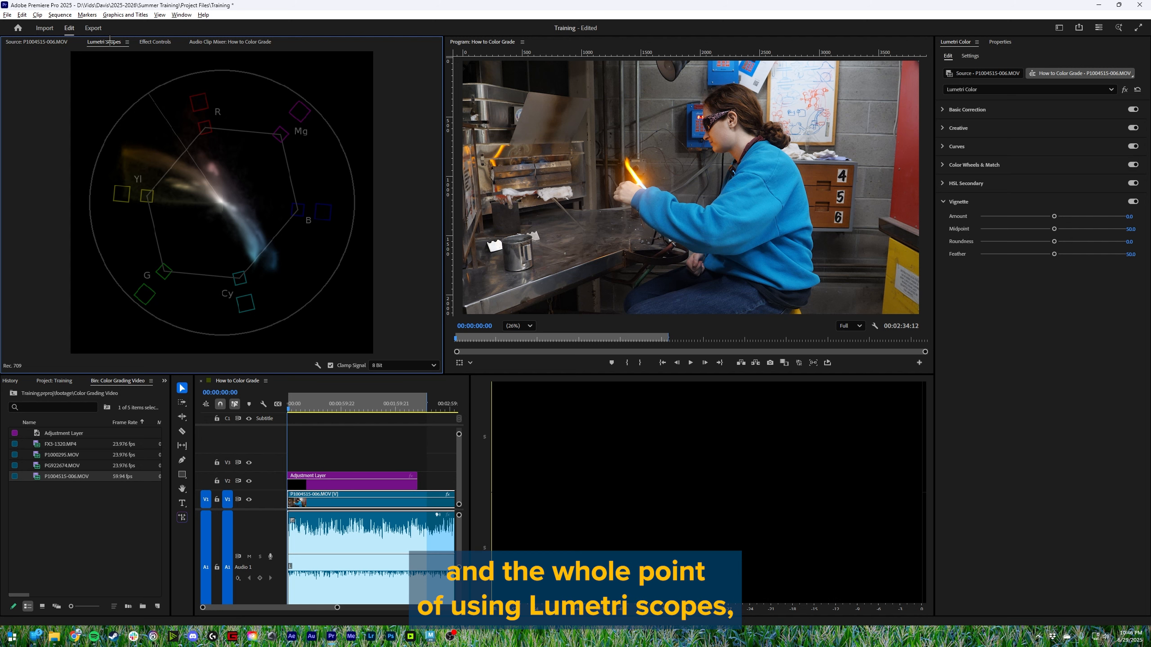
key(ctrl+s)
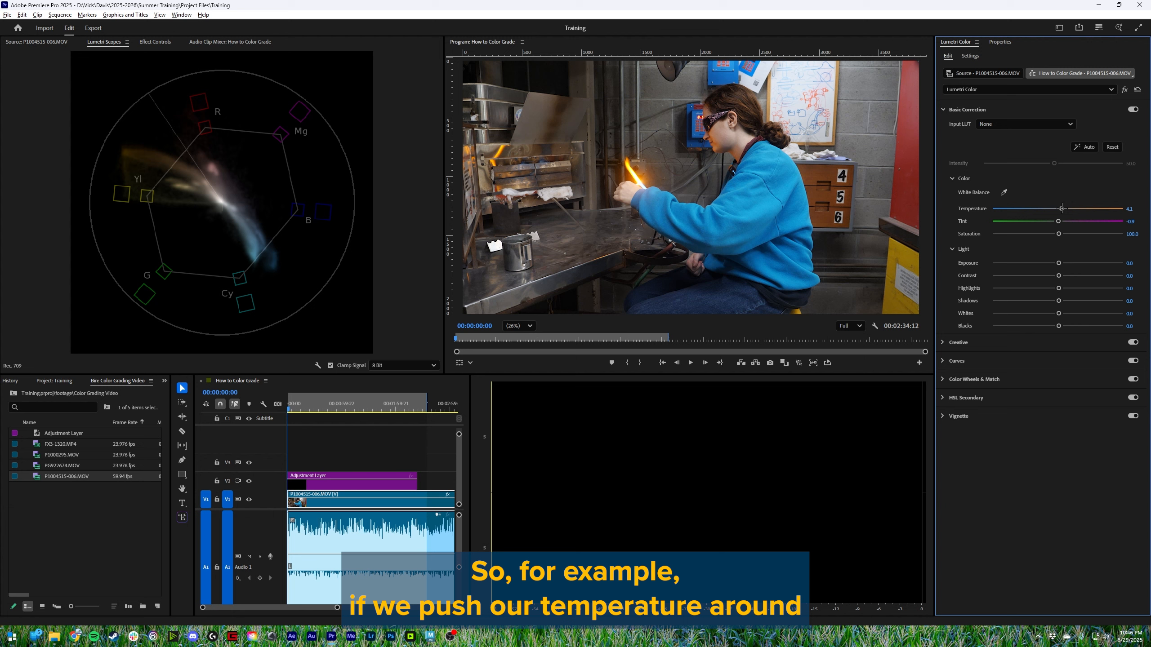
- Try Temperature at -100 and Tint at both extremes in Basic Correction while watching the vectorscope, resetting each to 0
drag(1061, 208, 523, 250)
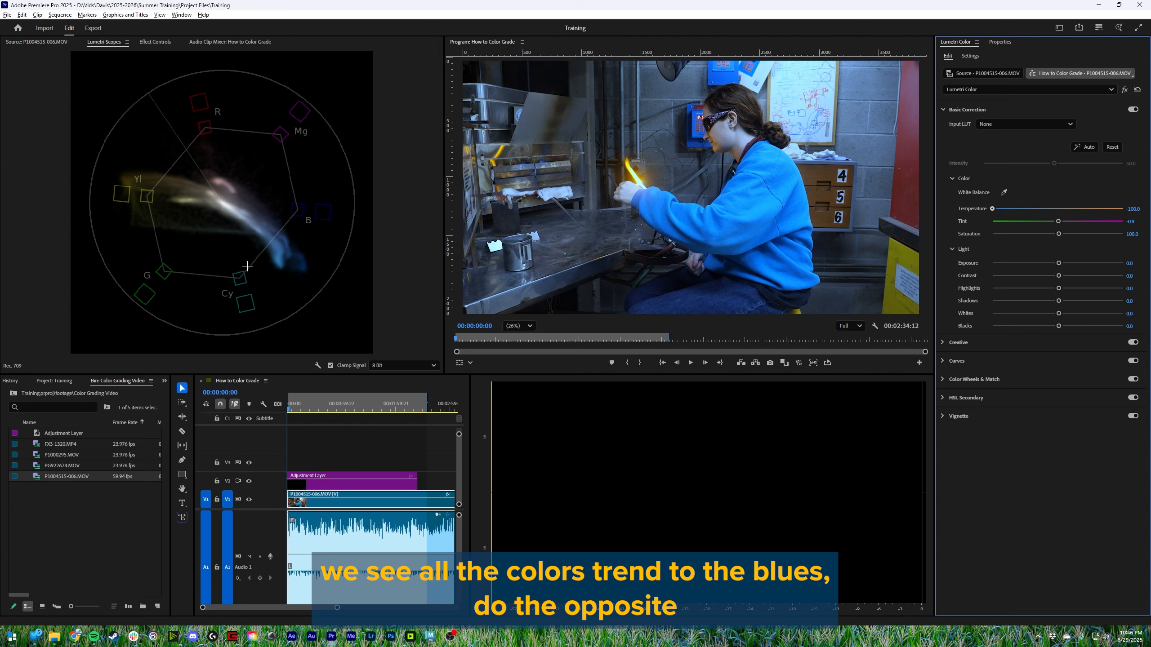
drag(342, 219, 187, 171)
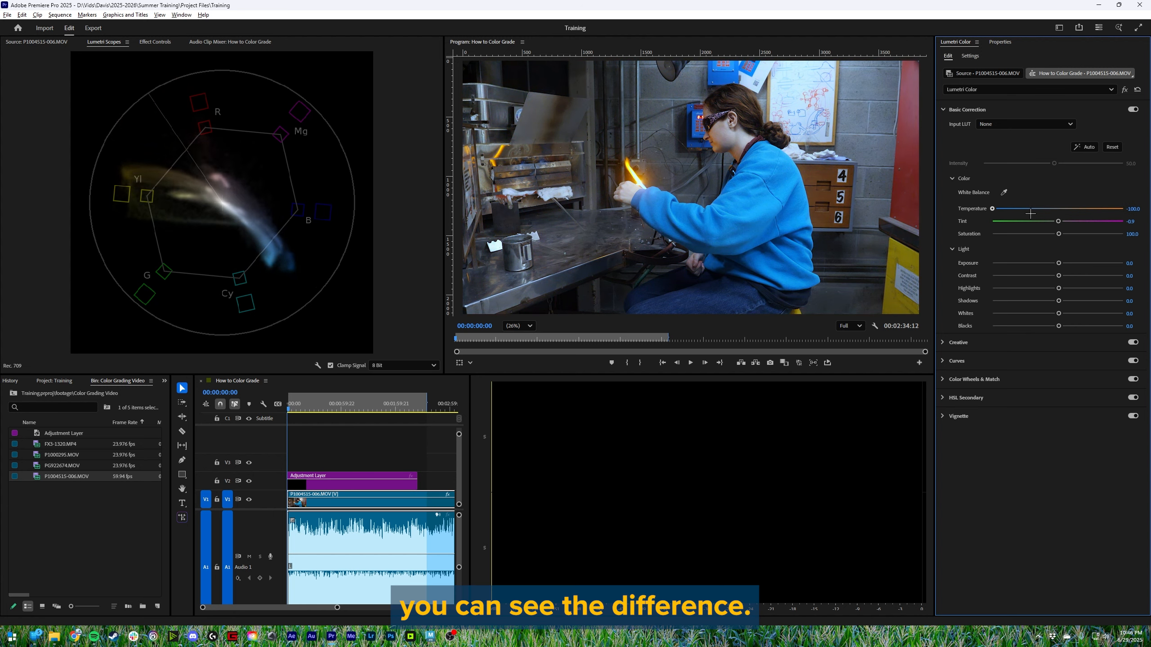
double_click(1058, 209)
drag(1057, 221, 257, 259)
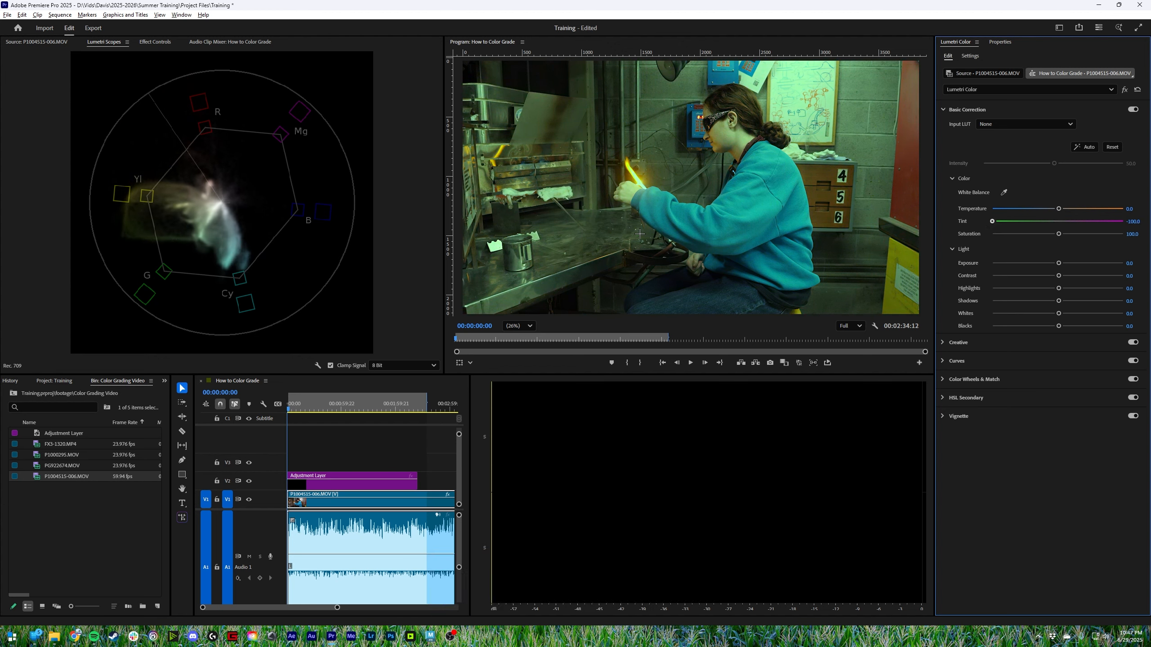
drag(639, 233, 1124, 221)
double_click(1098, 218)
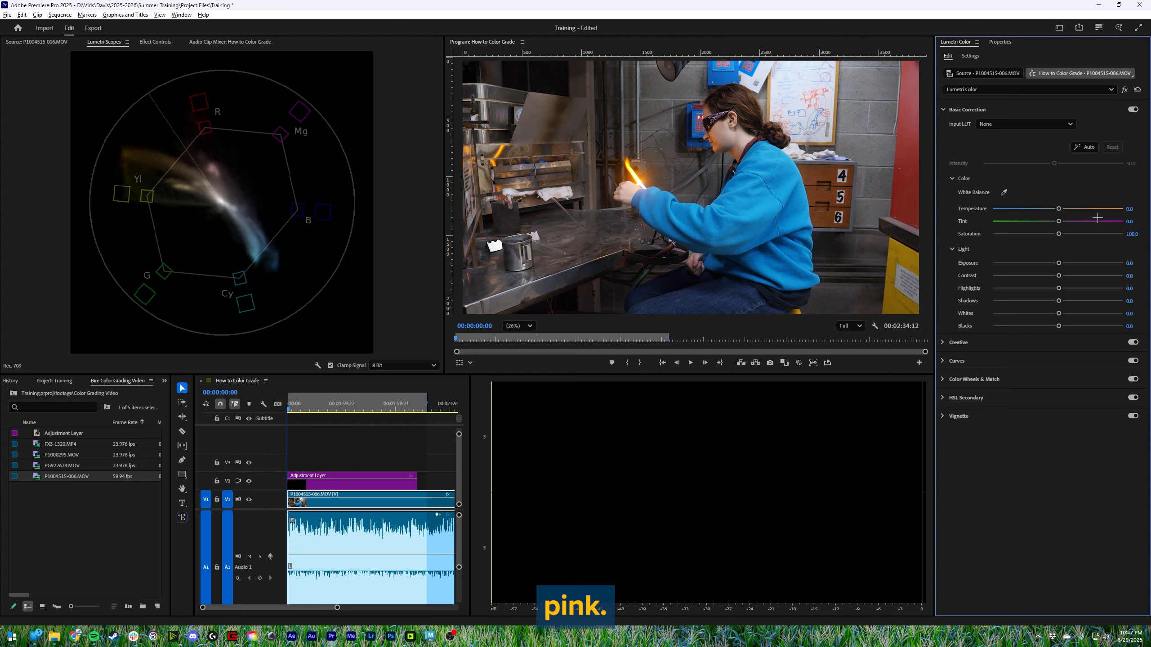
- Try lowering Saturation and reducing Exposure to about -2.3 in Basic Correction, resetting each
drag(1060, 233, 886, 239)
double_click(1027, 235)
drag(1058, 263, 1026, 271)
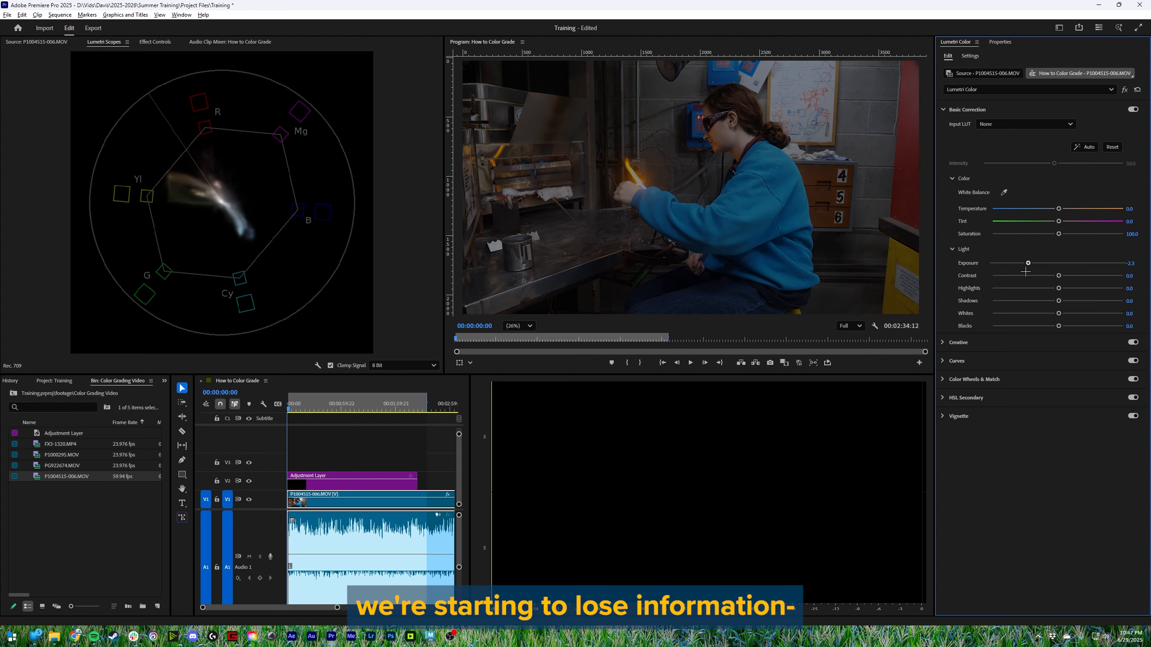
double_click(1028, 264)
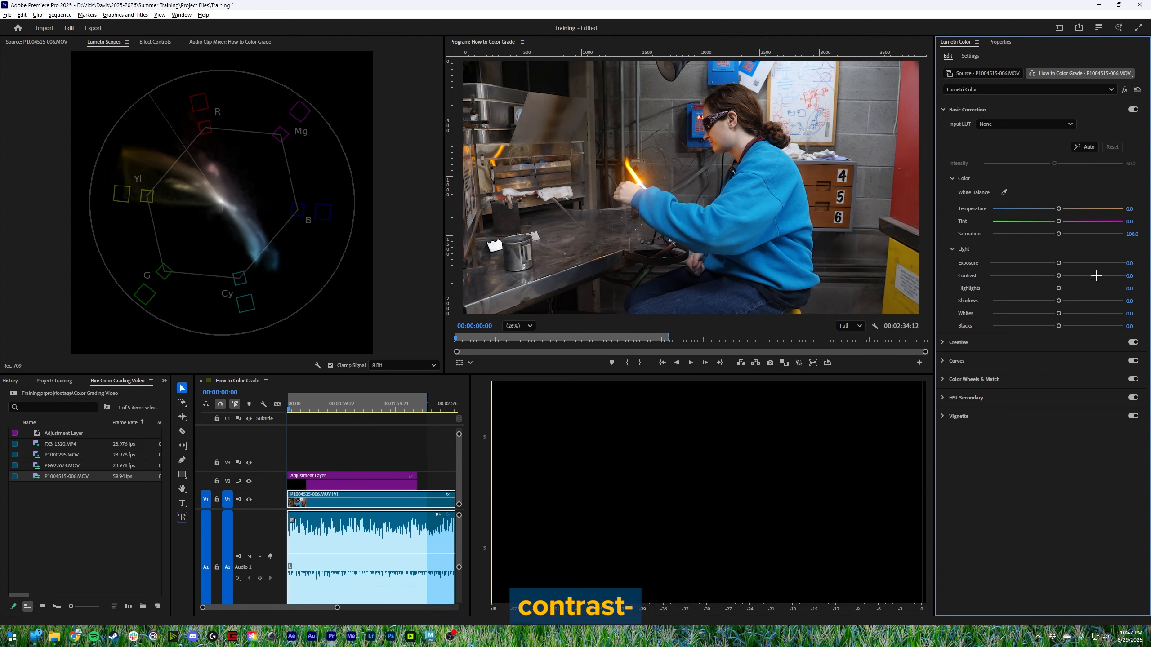
- Try Contrast 45.2, Highlights 34.9 and Shadows 21.2, and reset the whole Basic Correction section
drag(1062, 279, 1087, 276)
mouse_move(1058, 289)
mouse_down()
mouse_move(1081, 290)
mouse_move(1042, 302)
mouse_move(1071, 300)
mouse_up()
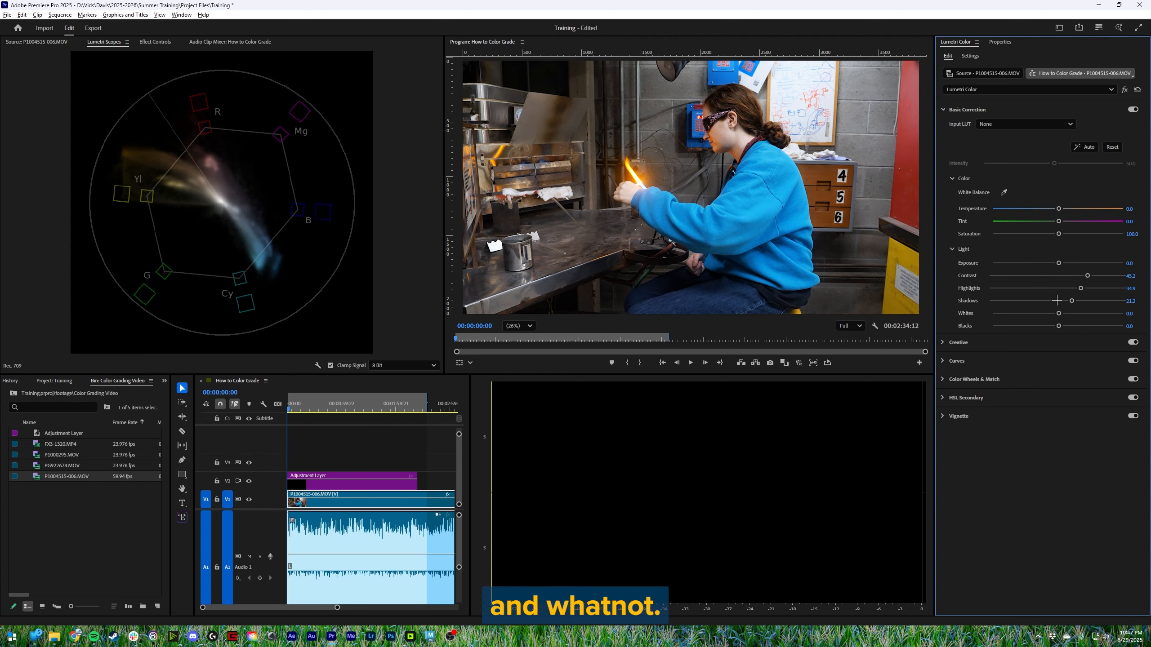
click(1112, 147)
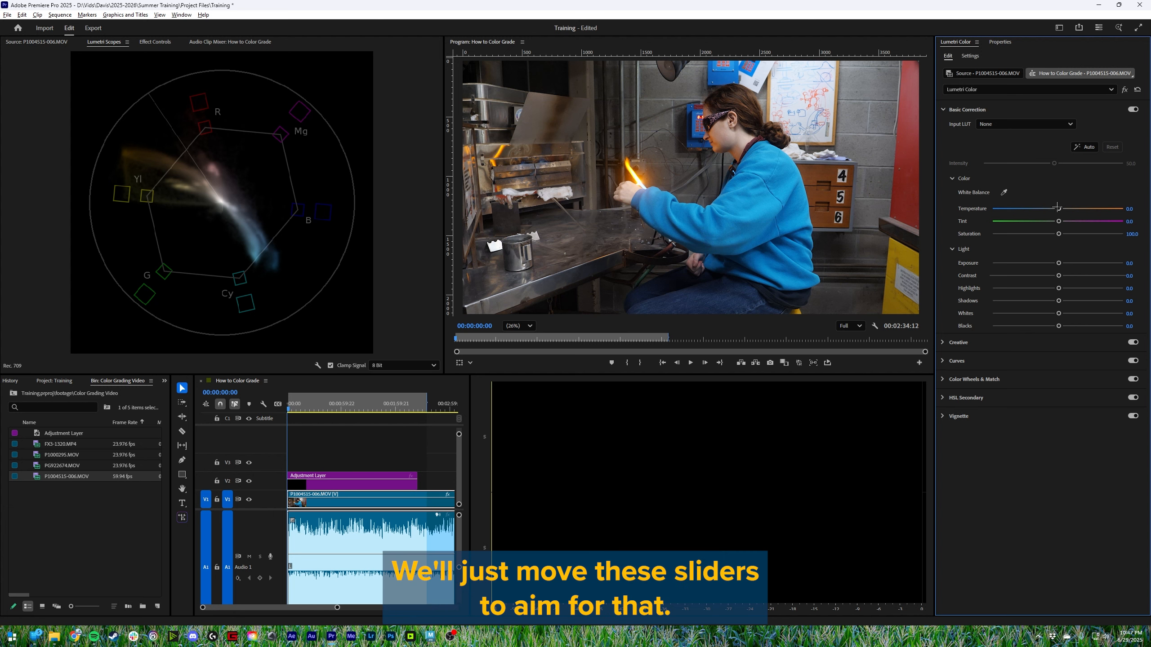
- Set Temperature to 17.1, Tint to 16.4, Saturation to 122.6 and Contrast to 31.5, and switch the scopes to the RGB parade
mouse_move(1058, 209)
mouse_down()
mouse_move(1024, 209)
mouse_move(1072, 208)
mouse_move(1061, 222)
mouse_move(1072, 234)
mouse_up()
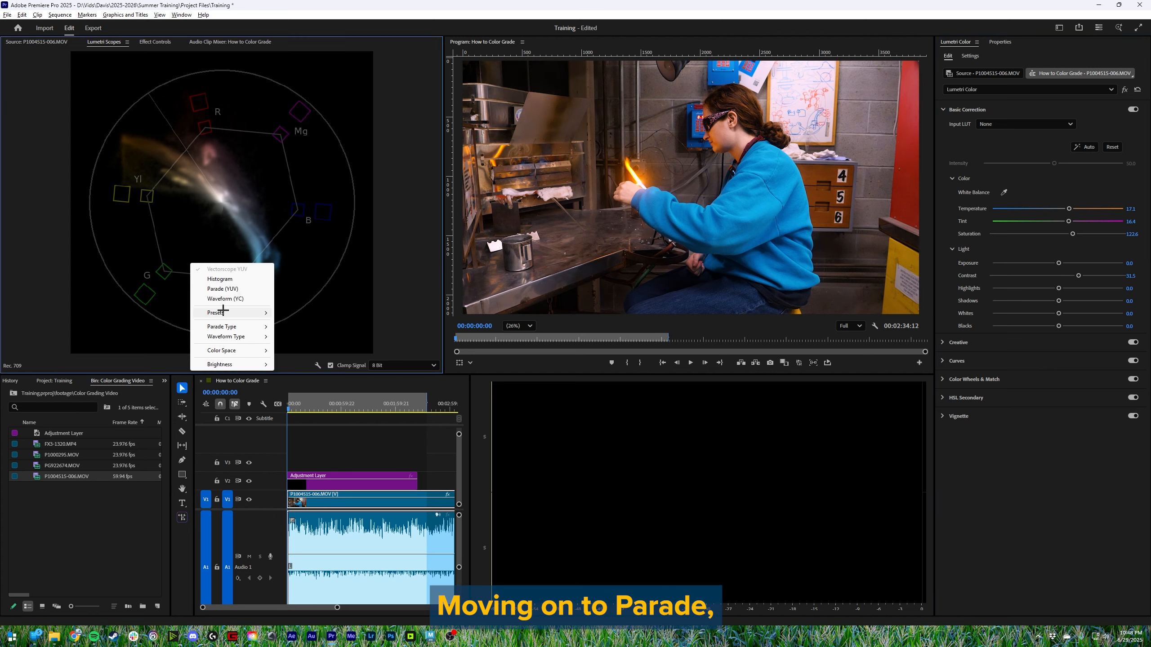
mouse_move(223, 312)
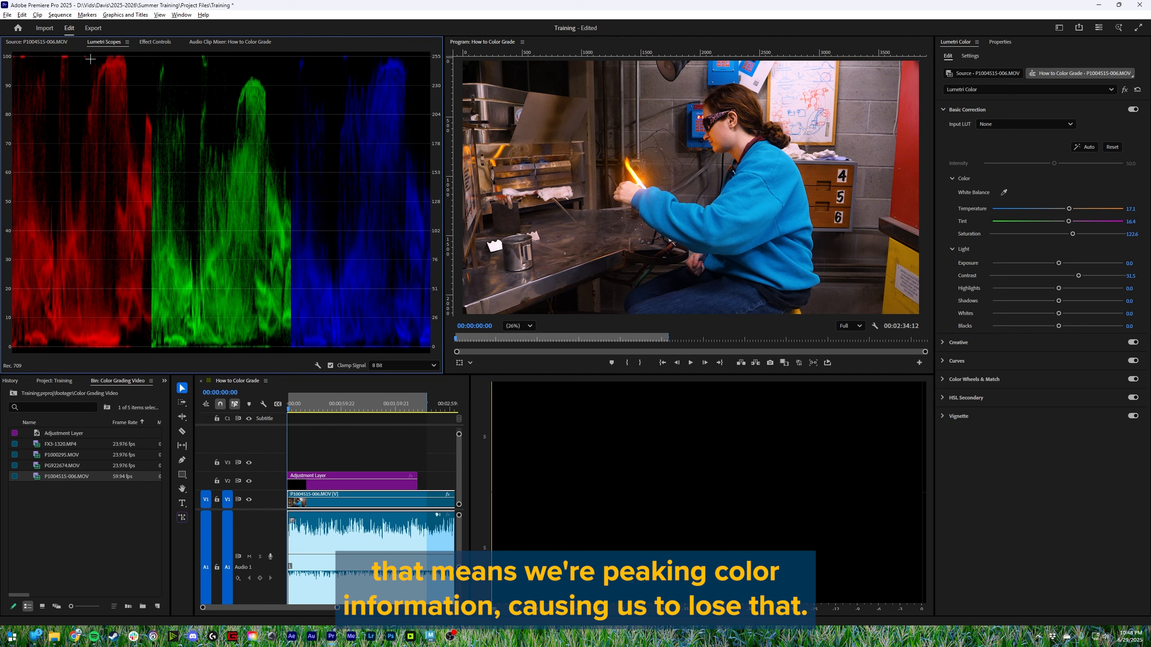
- Try Temperature at 100 and at -100 in Basic Correction while watching the RGB parade, and reset it to 0
drag(1068, 208, 1124, 208)
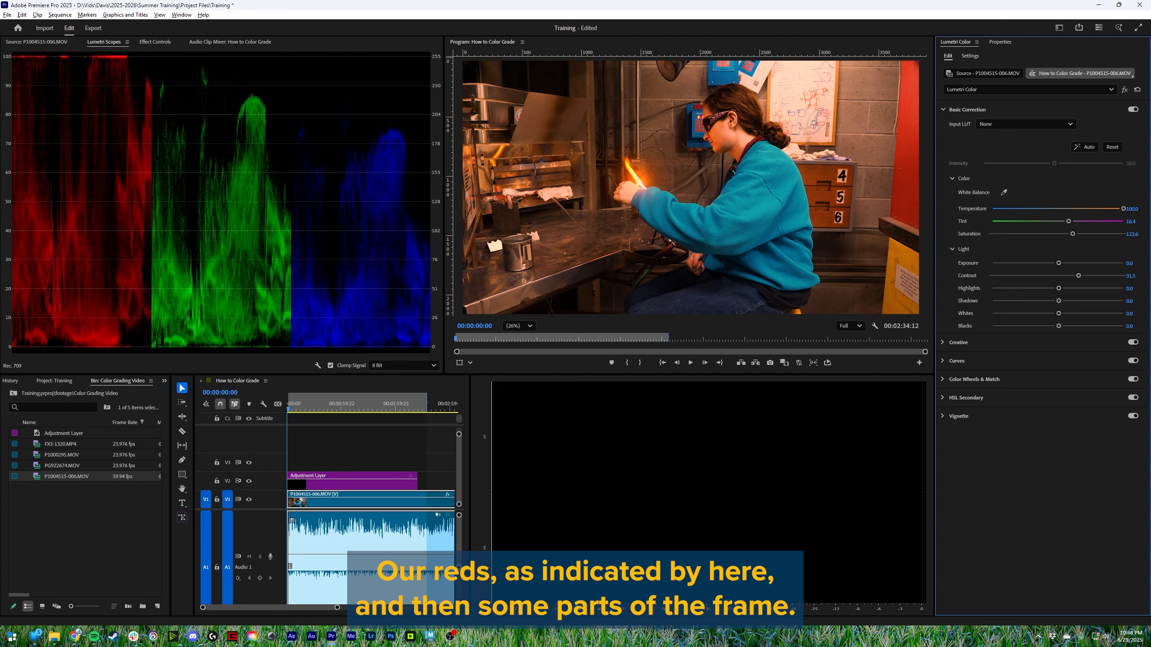
drag(1124, 209, 990, 209)
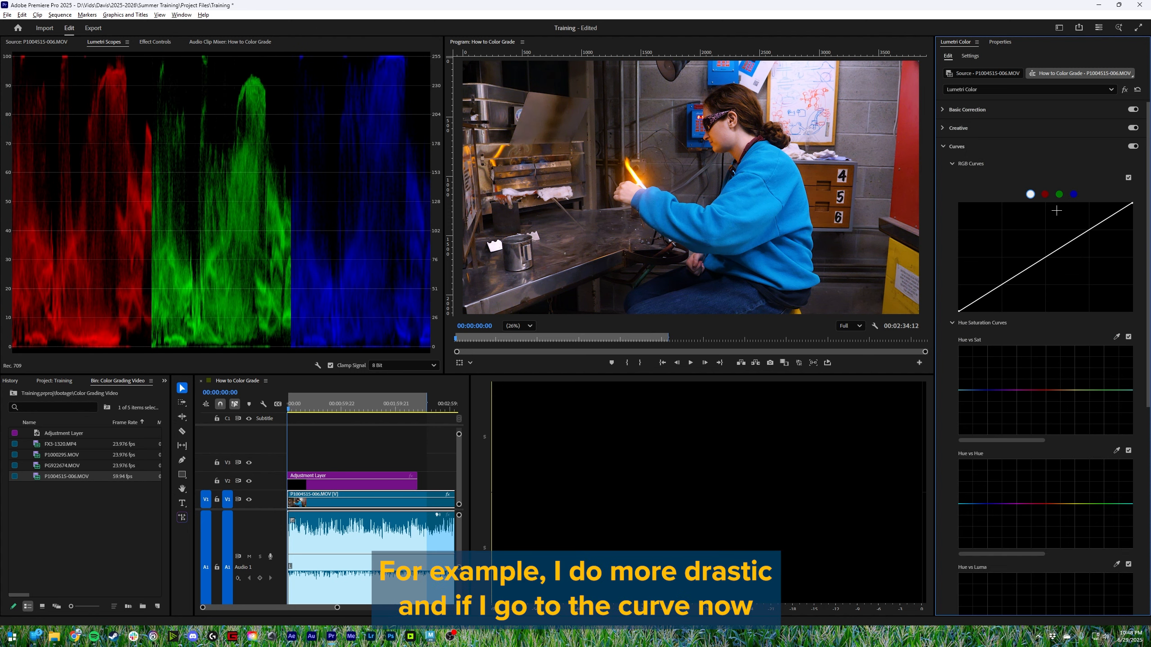
- Try raising the red and green RGB curves in turn while watching the parade, resetting each curve
click(1045, 195)
drag(1045, 257, 959, 204)
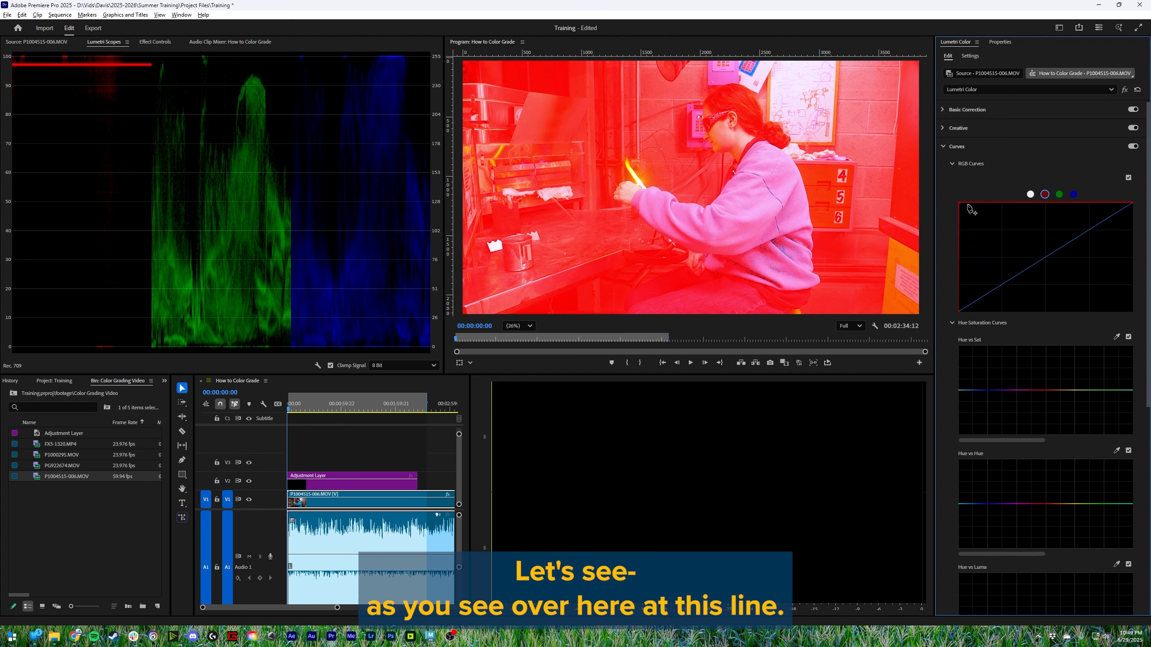
double_click(983, 203)
click(1059, 194)
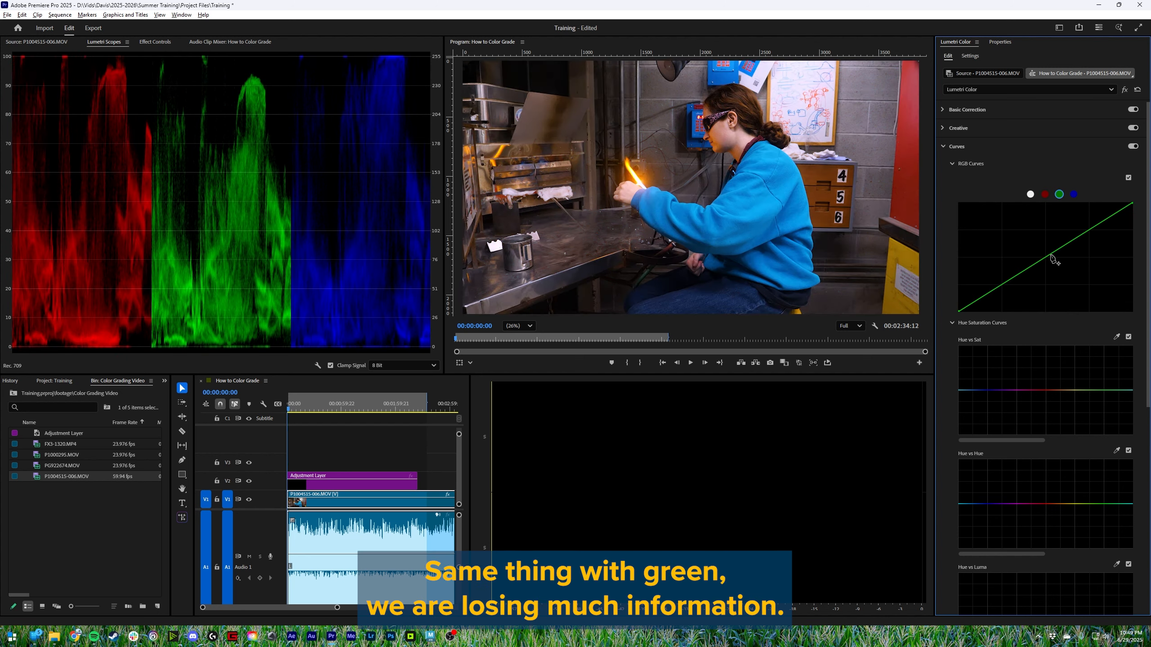
drag(1054, 255, 1035, 240)
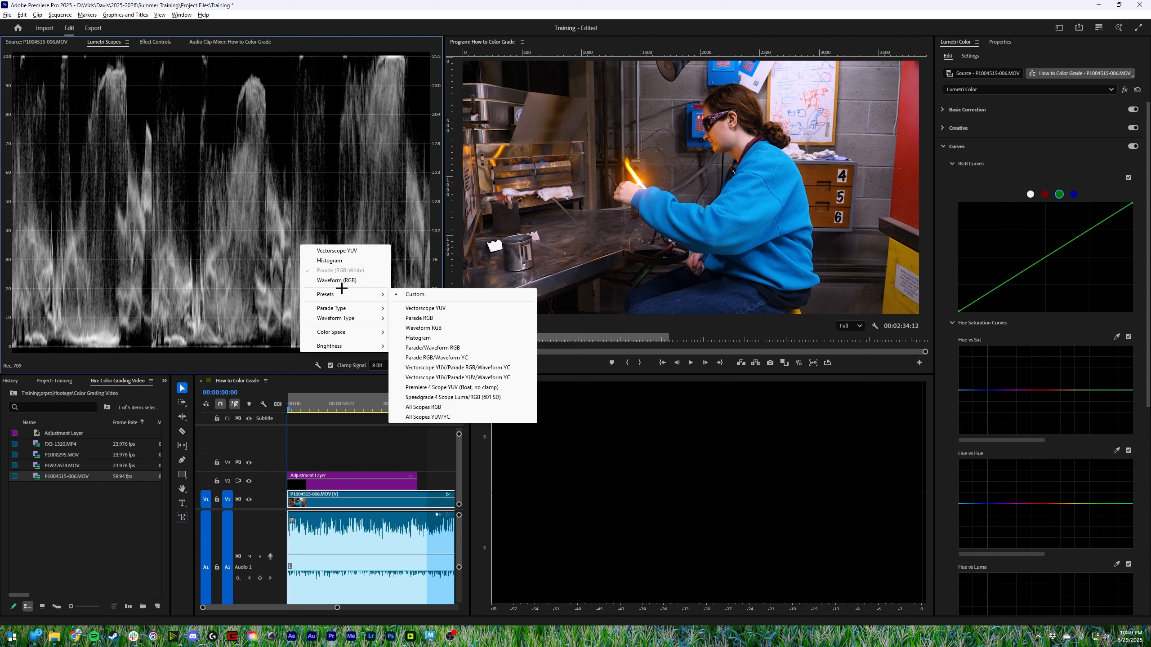
- Switch the Lumetri Scopes to the RGB waveform, collapse Curves, and change the waveform type to Luma
mouse_move(367, 294)
click(440, 327)
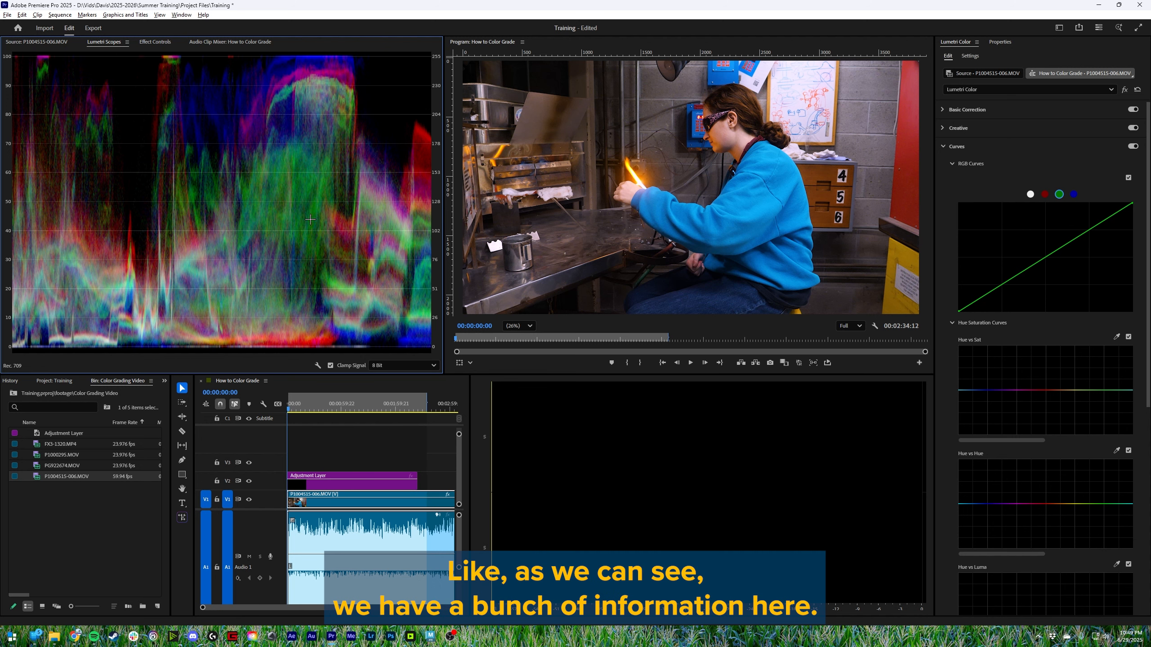
click(974, 147)
right_click(376, 213)
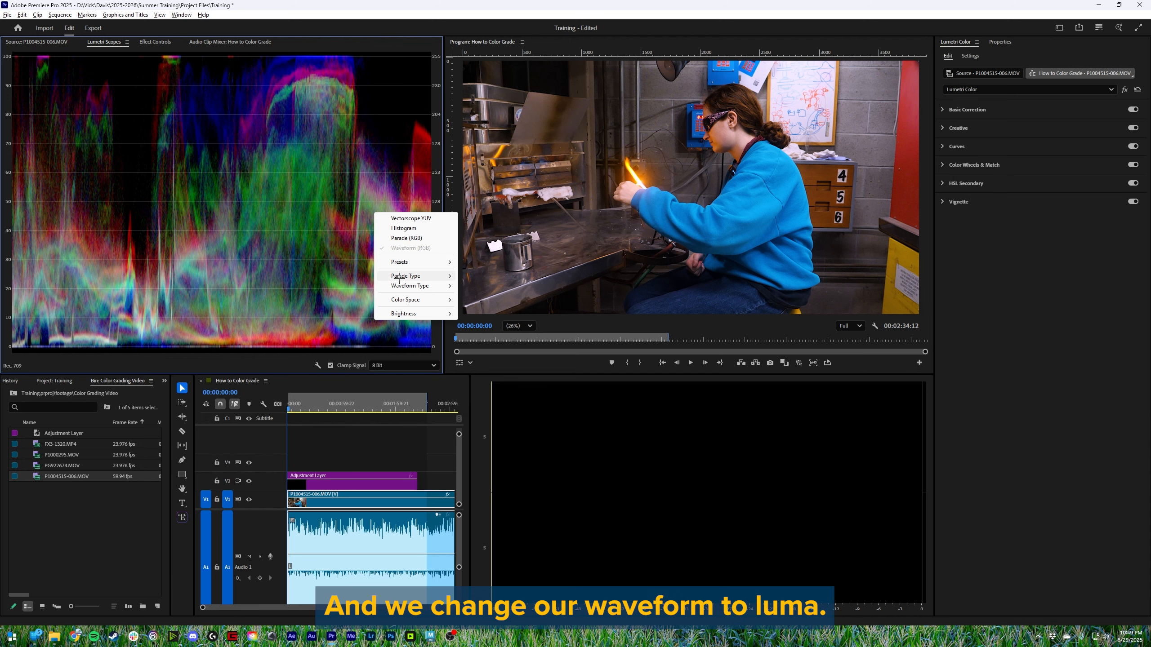
click(478, 295)
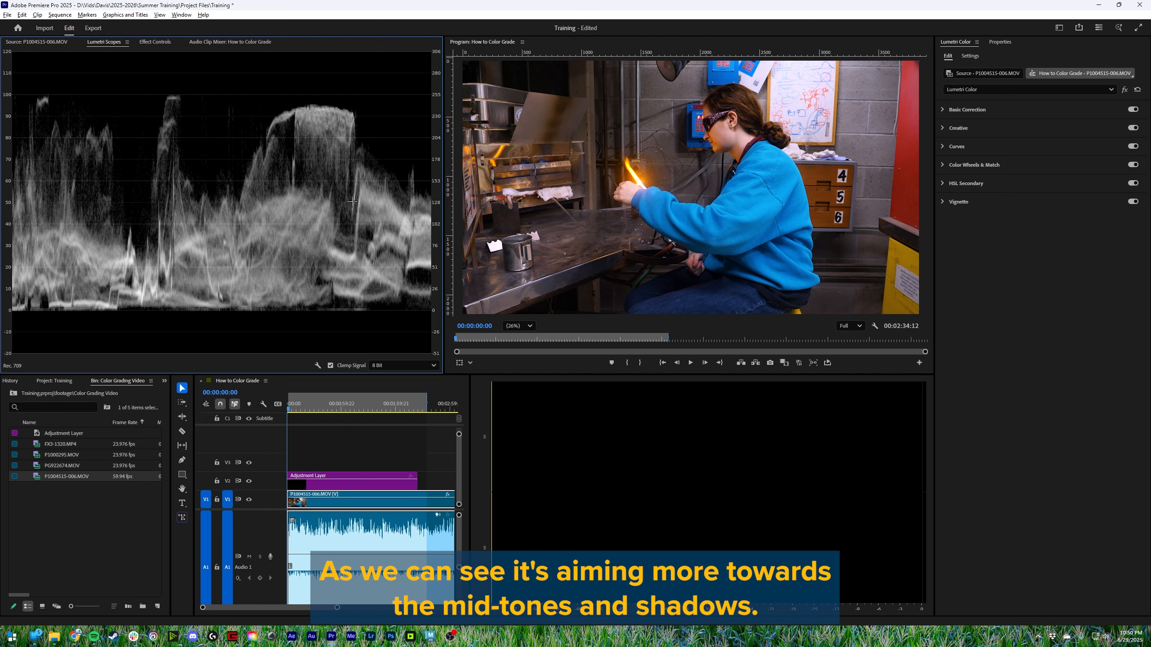
- Try Exposure at its maximum in Basic Correction while watching the luma waveform, and set it to 0.7
click(976, 110)
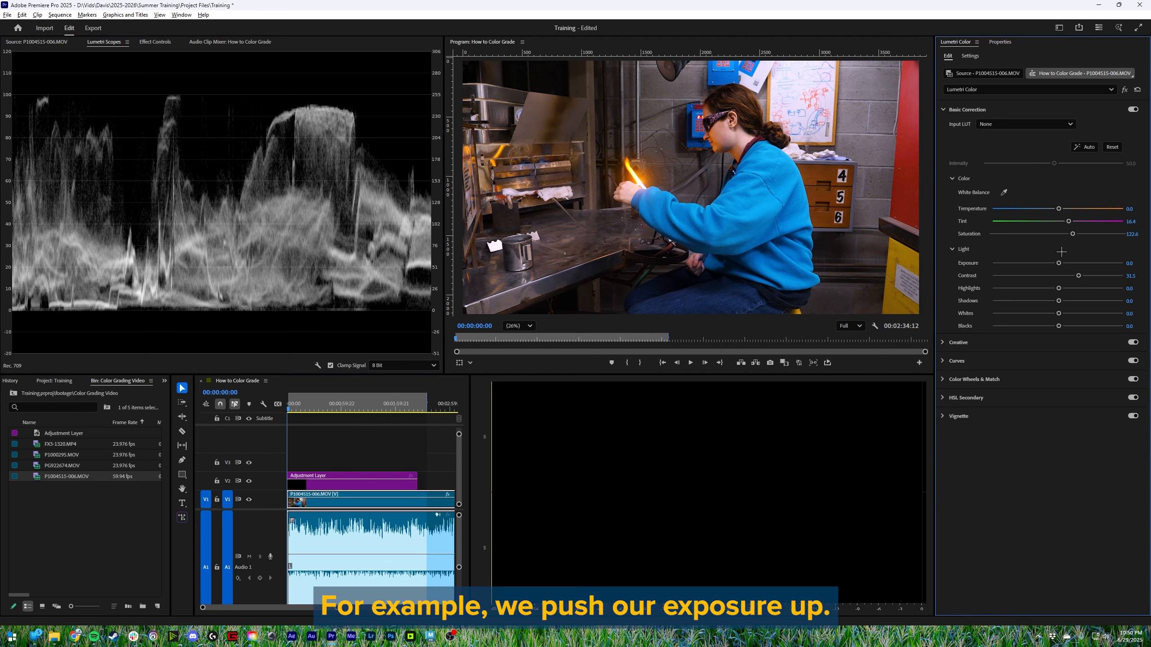
drag(1058, 262, 1141, 257)
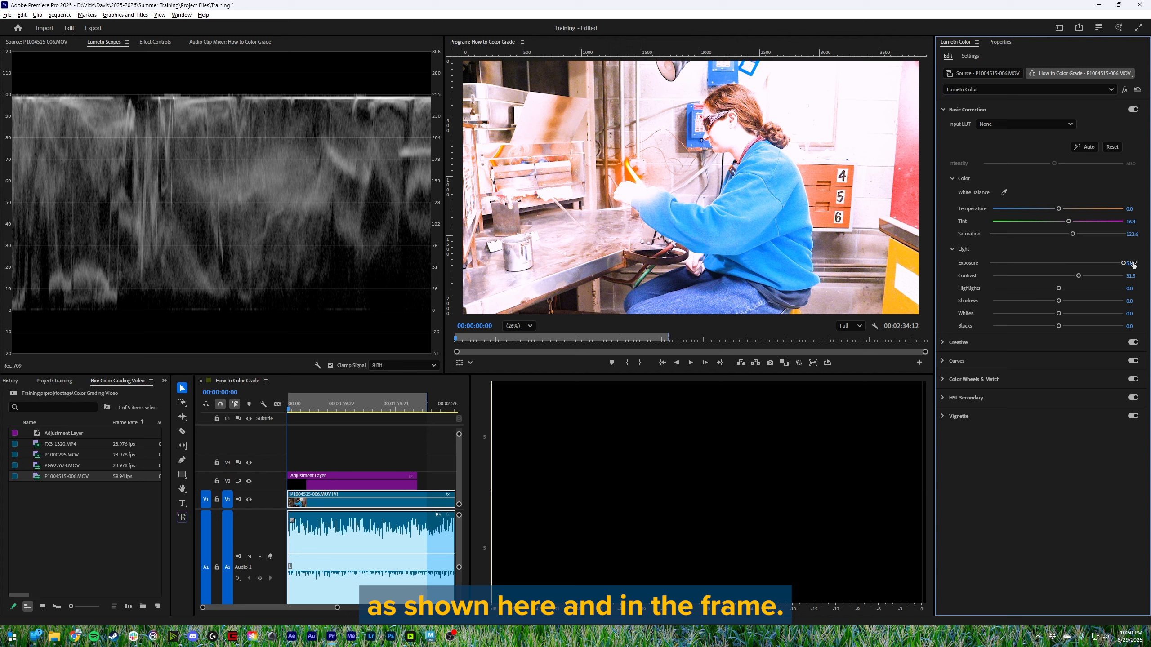
drag(1123, 263, 1064, 258)
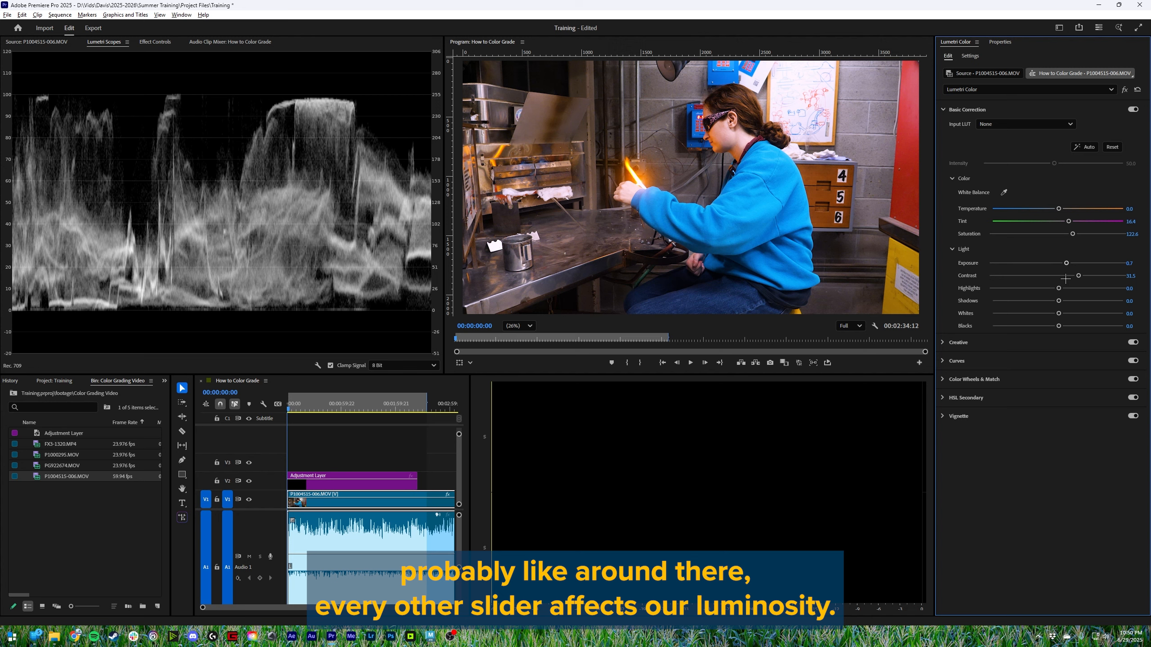
- Set Contrast to 8.9, try Highlights at -100, and settle Highlights at 19.9
mouse_move(1078, 276)
mouse_down()
mouse_move(1085, 269)
mouse_move(1061, 268)
mouse_move(1062, 256)
mouse_move(1057, 289)
mouse_move(480, 205)
mouse_up()
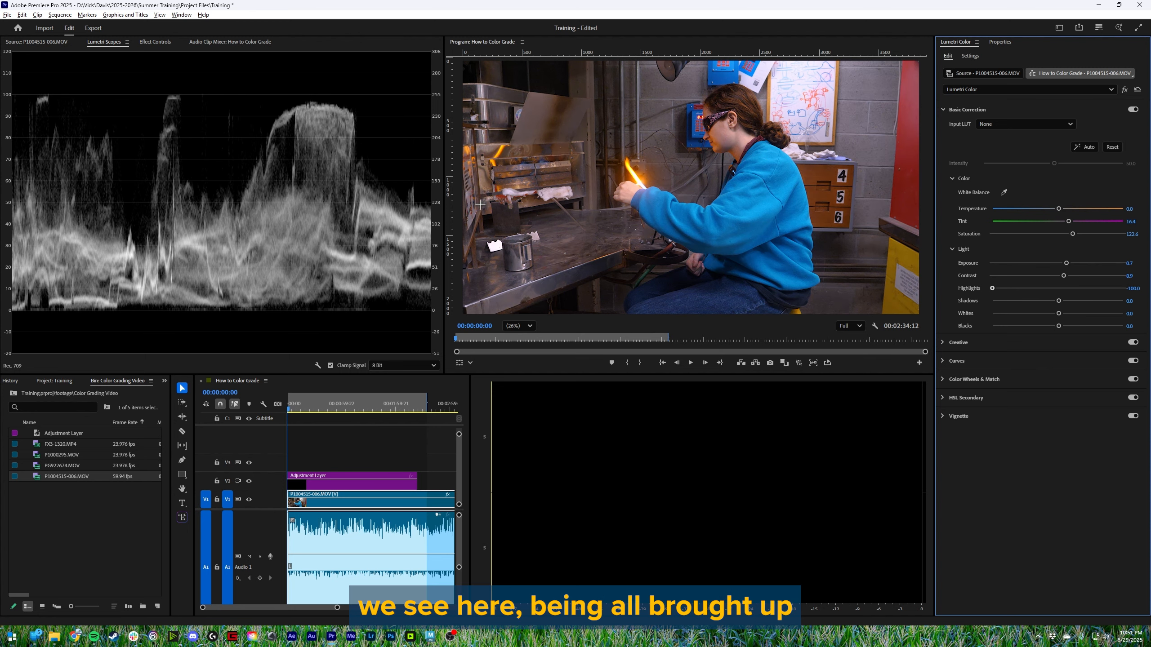
drag(410, 170, 373, 272)
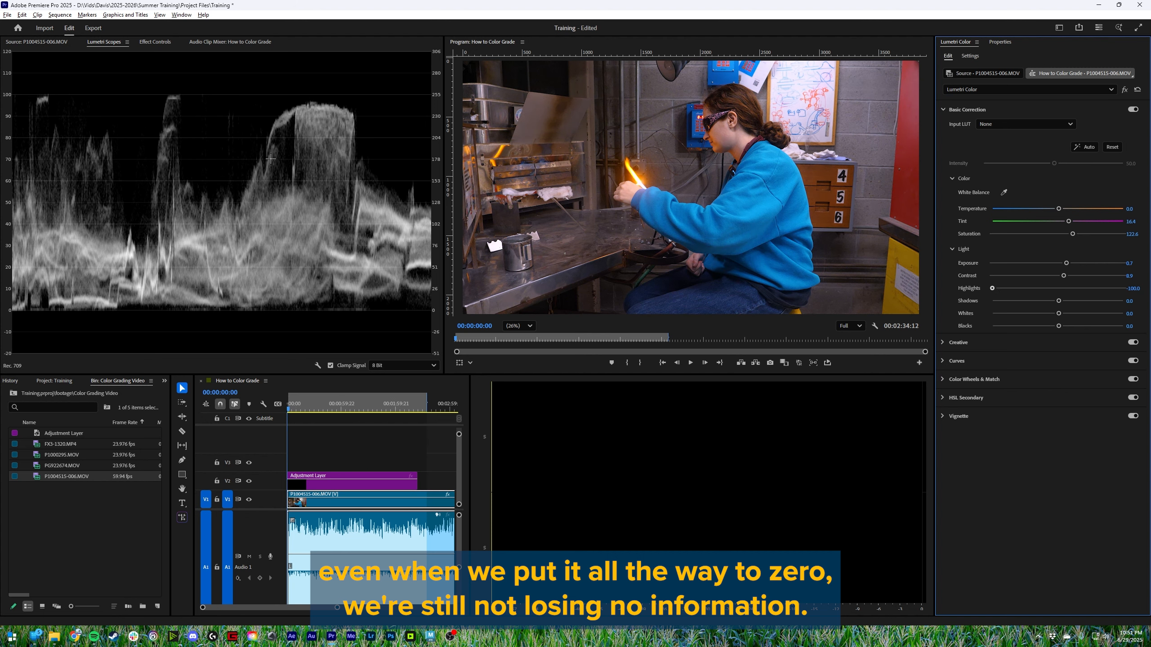
mouse_move(804, 263)
mouse_down()
mouse_move(943, 279)
mouse_move(1139, 274)
mouse_move(1055, 290)
mouse_move(1101, 288)
mouse_move(766, 263)
mouse_up()
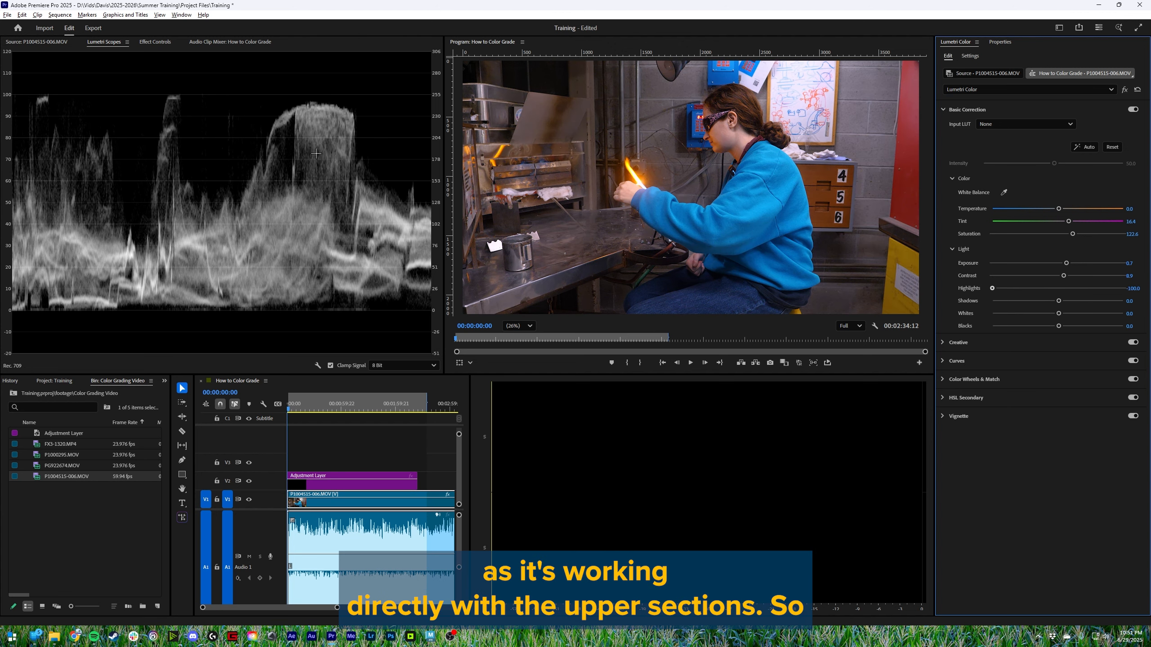
drag(692, 236, 1072, 281)
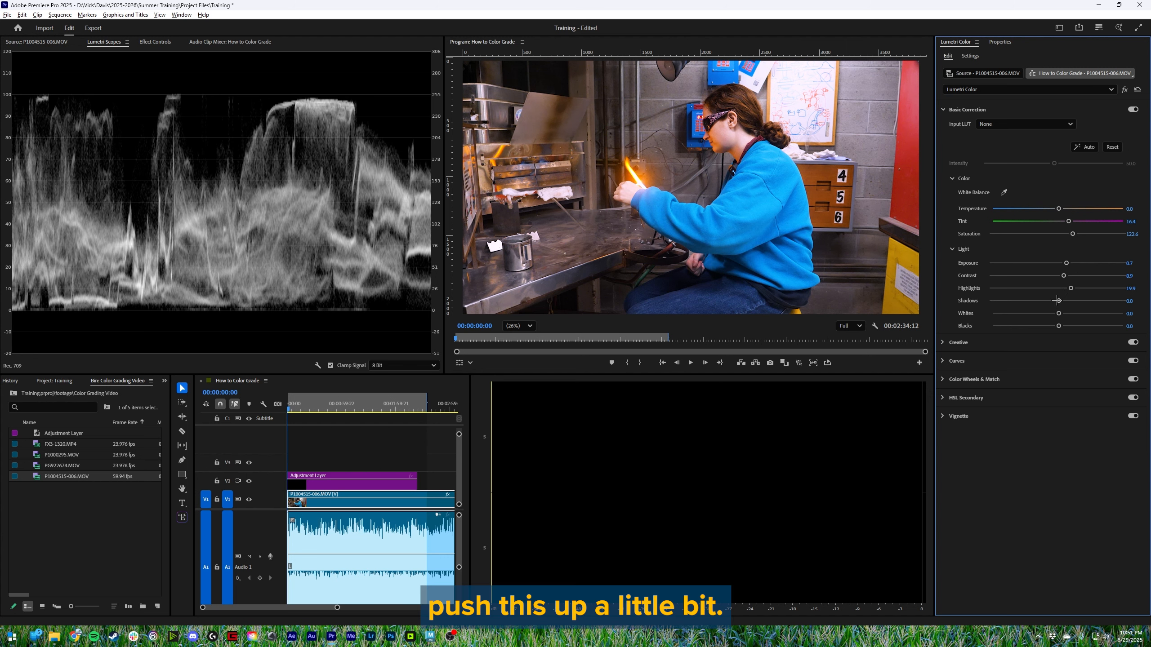
- Try Shadows at both extremes, and set Shadows to 9.6 and Whites to 16.4
mouse_move(1055, 299)
mouse_down()
mouse_move(1037, 300)
mouse_move(1072, 300)
mouse_move(957, 285)
mouse_up()
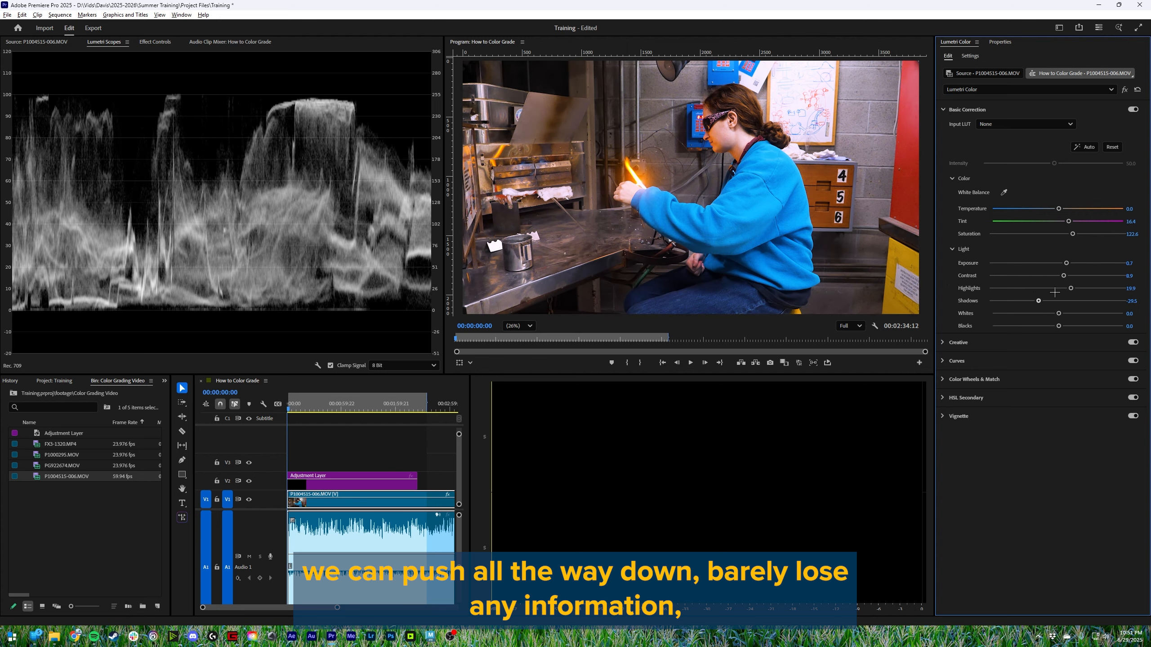
drag(992, 301, 1123, 301)
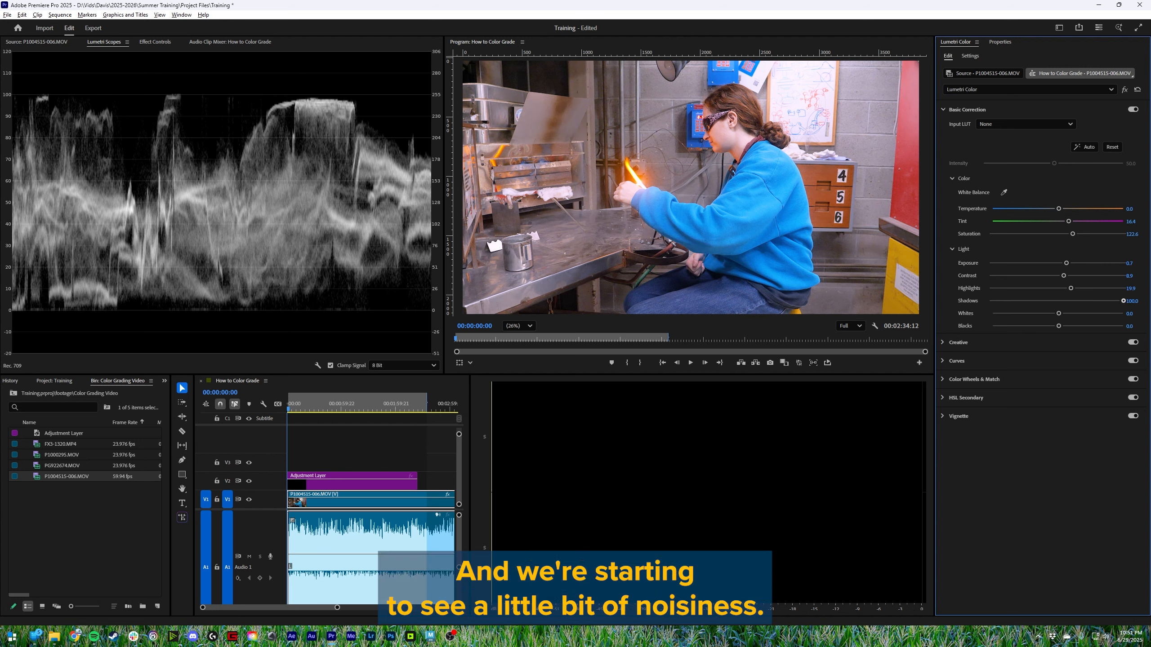
drag(1124, 301, 991, 323)
- Try Blacks at 0.5 in Basic Correction and set it to 0.1
double_click(991, 326)
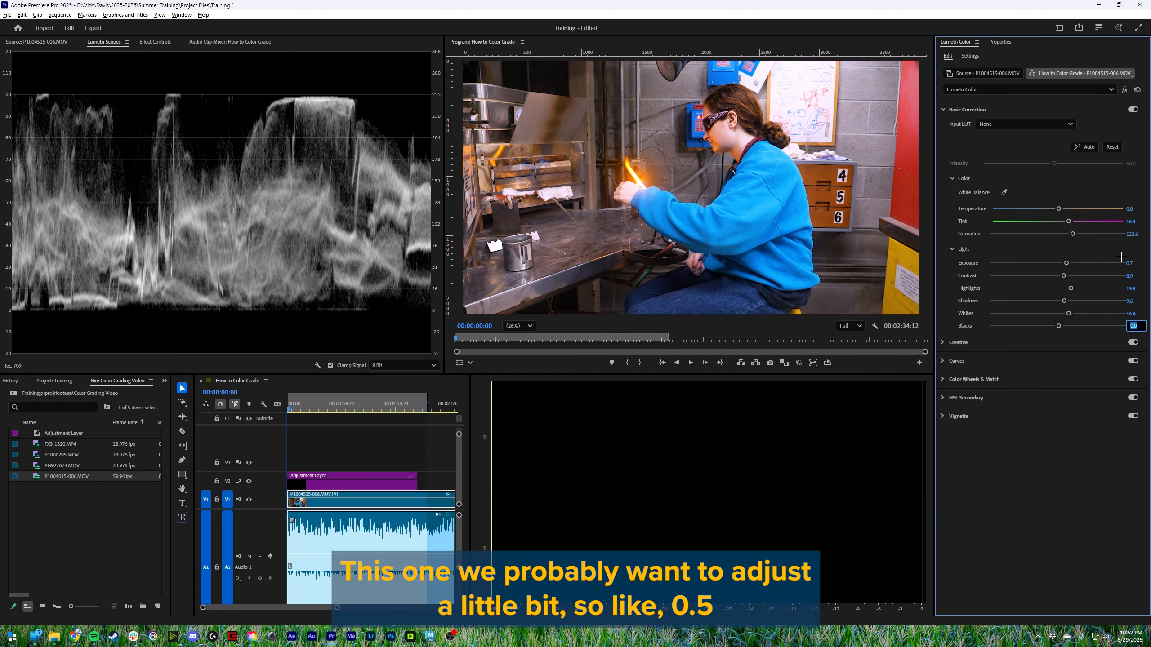
text(0.5)
key(Return)
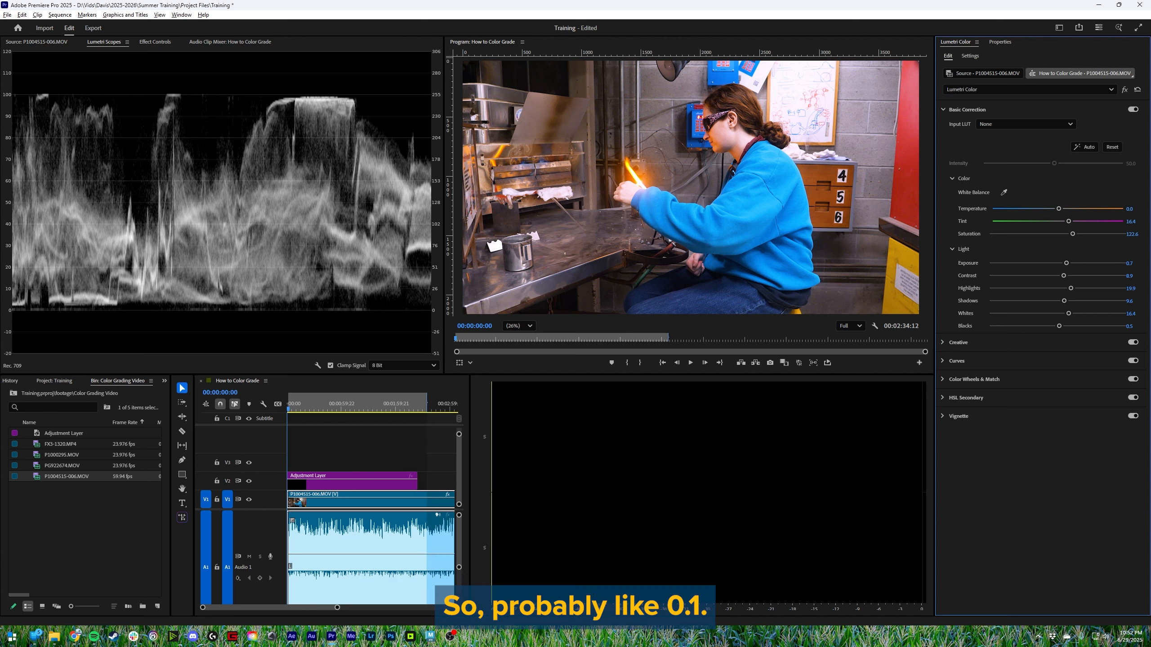
click(1135, 326)
text(0.1)
key(Return)
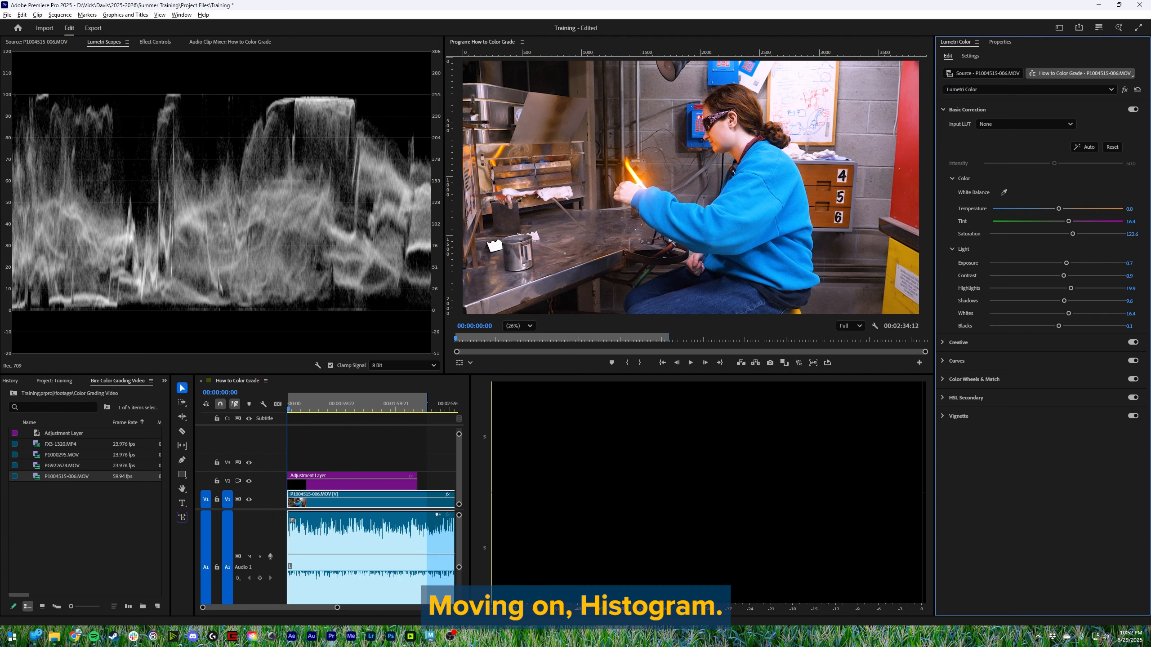
- Switch the Lumetri Scopes to the histogram
right_click(253, 268)
click(318, 294)
right_click(260, 282)
click(235, 256)
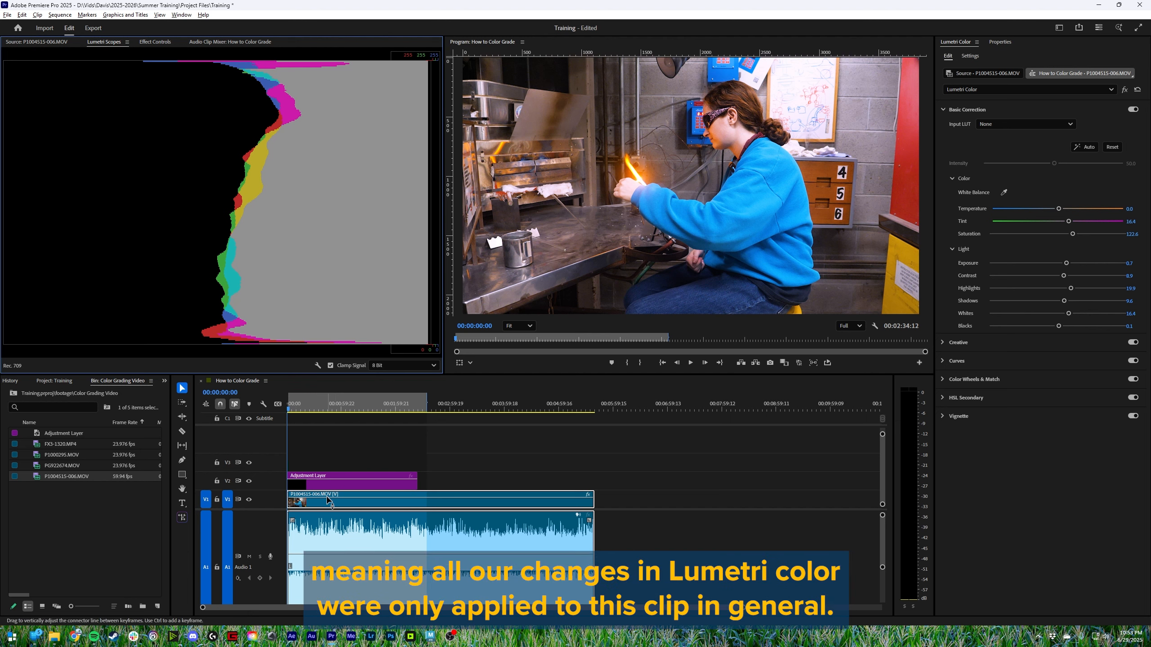
- Split the P1004515-006.MOV clip on V1 into seven pieces with the Razor tool and return to the Selection tool
key(c)
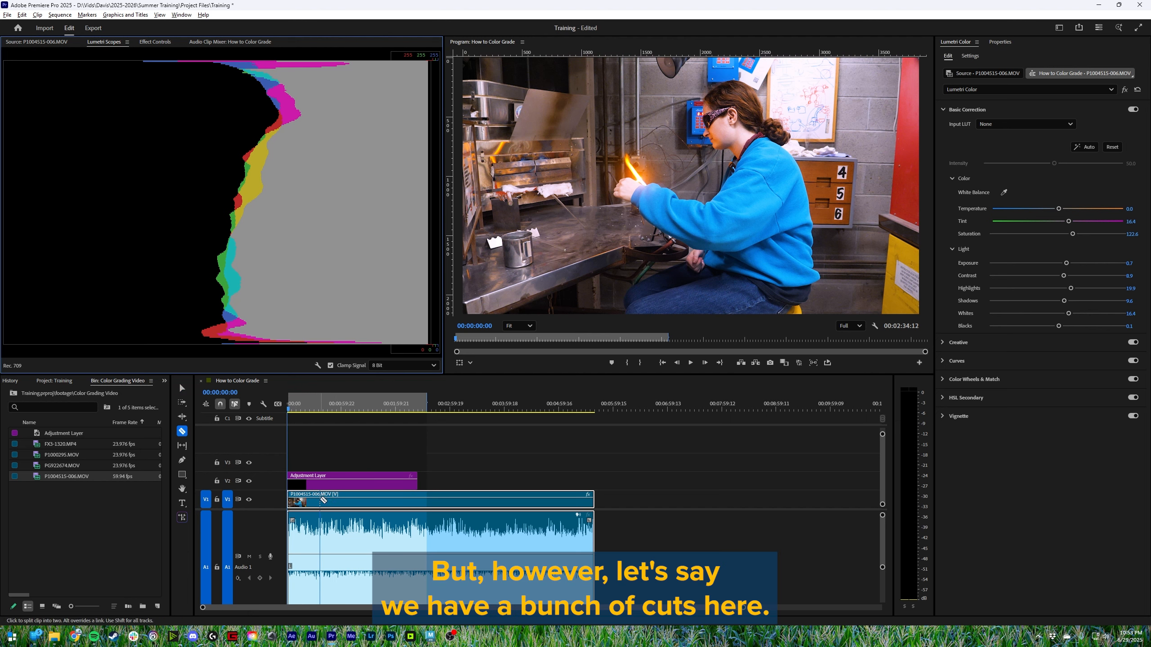
click(319, 499)
click(373, 499)
click(462, 500)
click(545, 499)
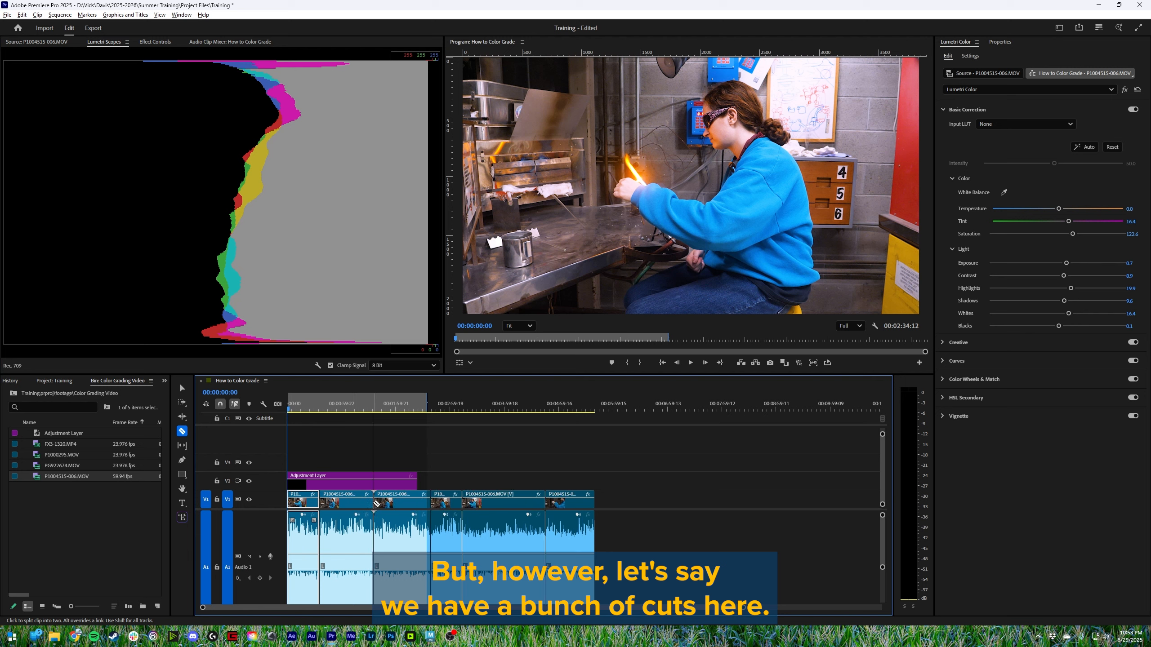
click(338, 500)
key(v)
- Remove the Lumetri Color effect and other attributes from all the clip pieces except the first, saving the project beforehand
click(329, 505)
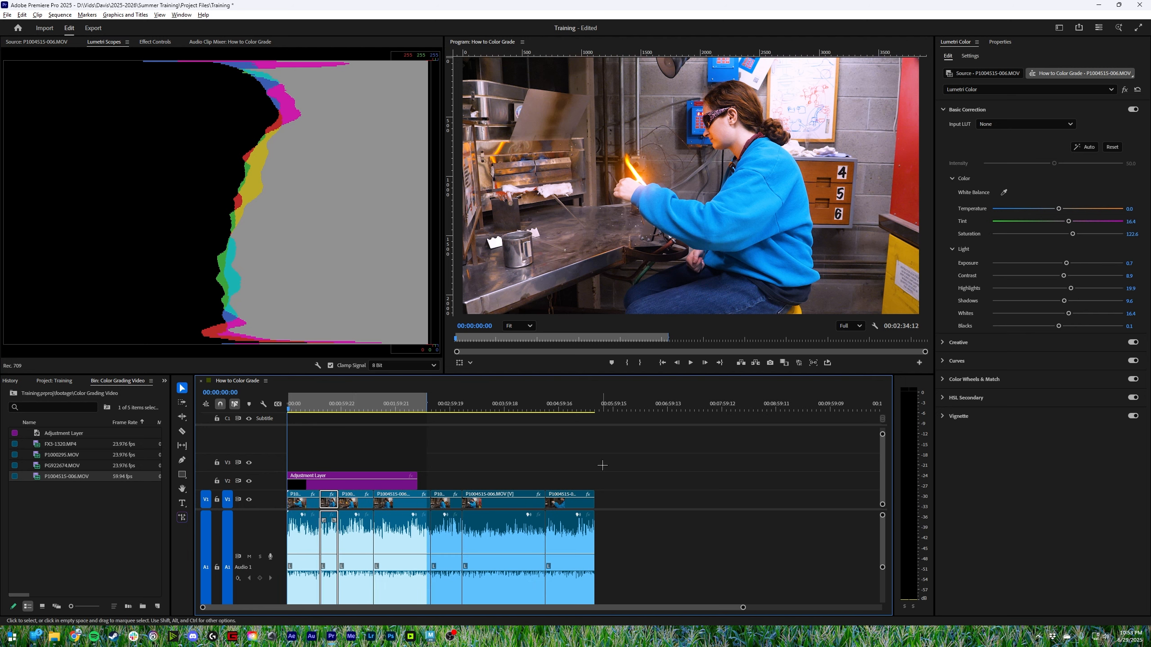
drag(603, 465, 344, 543)
key(ctrl+s)
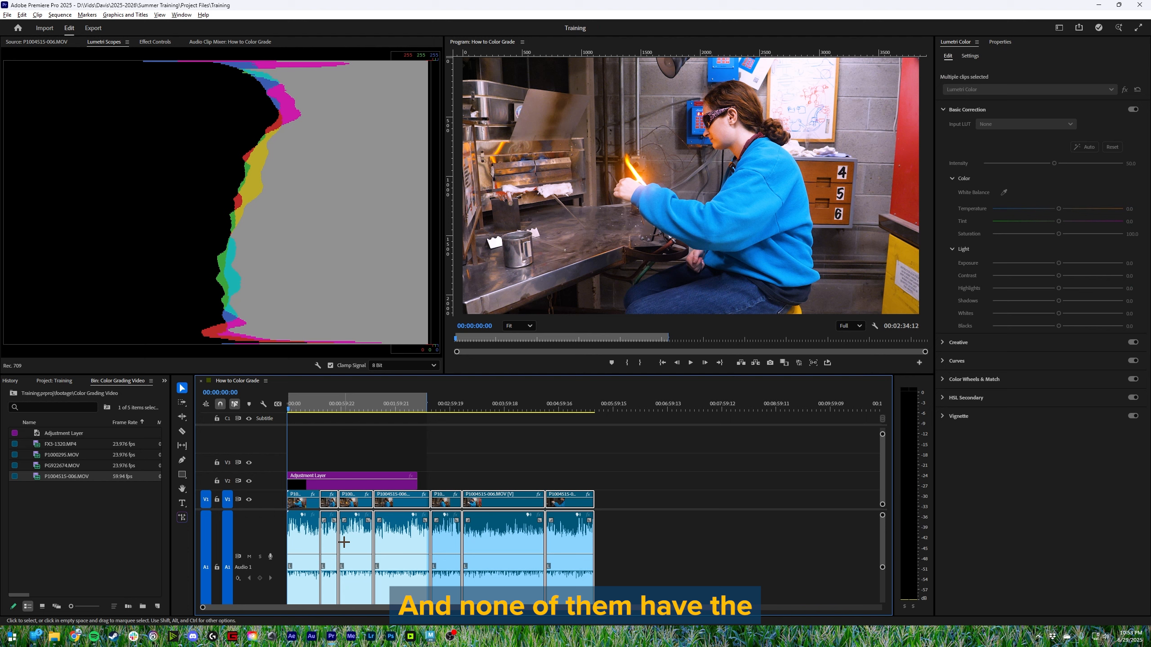
right_click(344, 542)
click(399, 55)
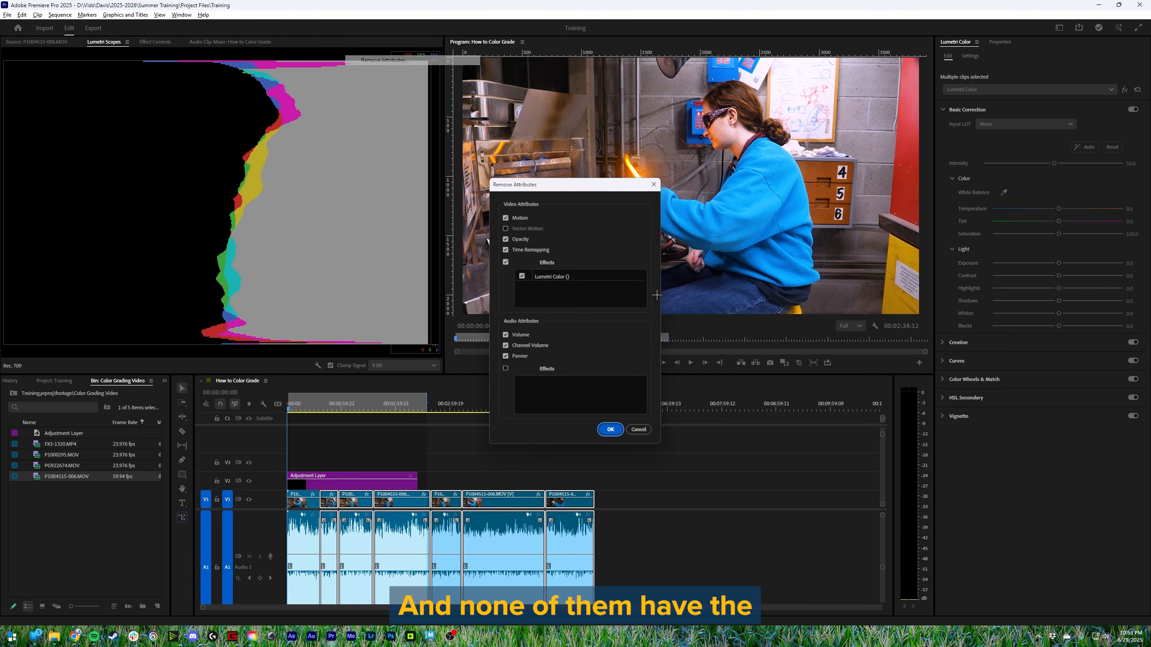
click(613, 430)
- Compare the first piece's Lumetri grade with the ungraded second and third pieces in the program frame and Effect Controls
click(329, 503)
click(327, 403)
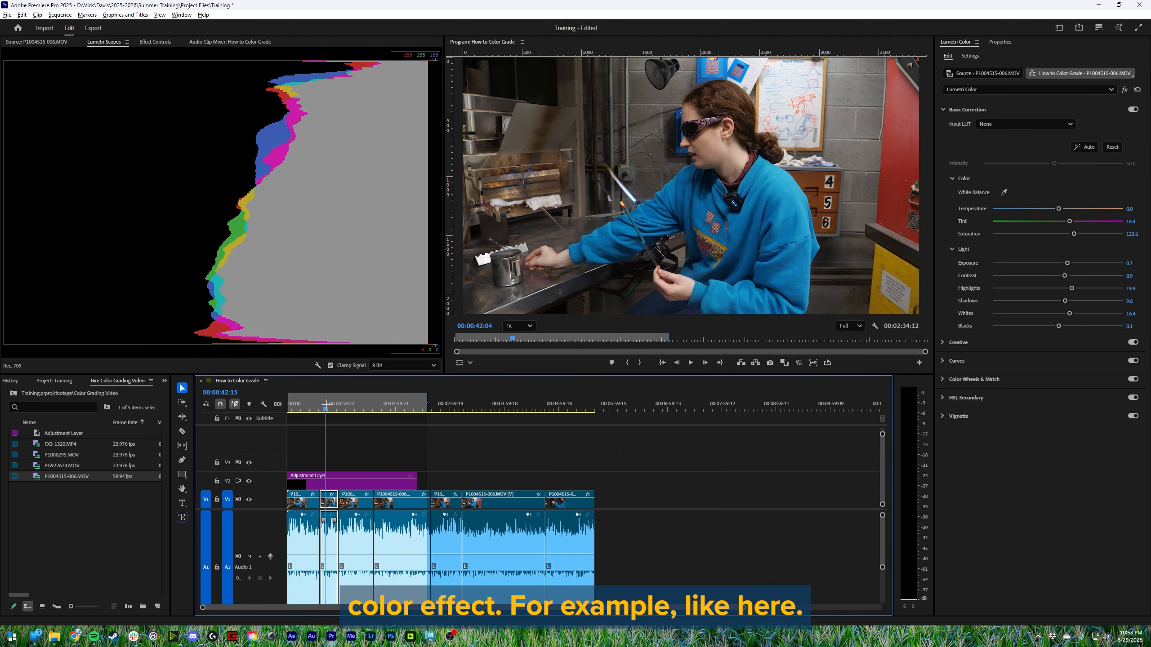
click(310, 398)
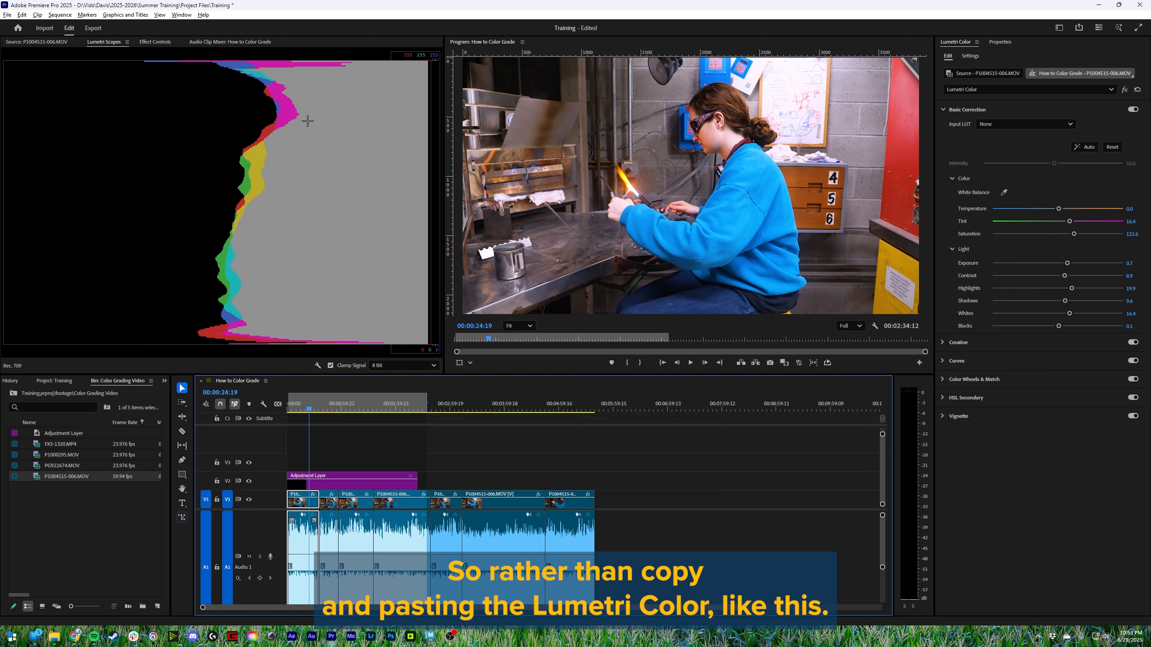
click(153, 41)
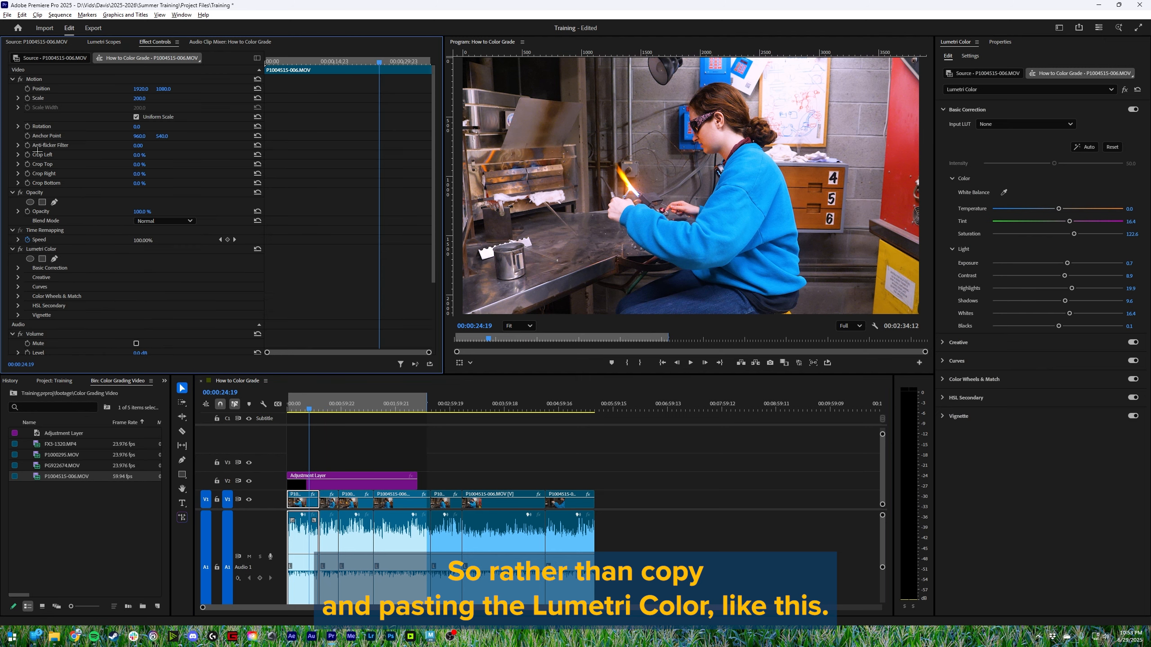
click(327, 403)
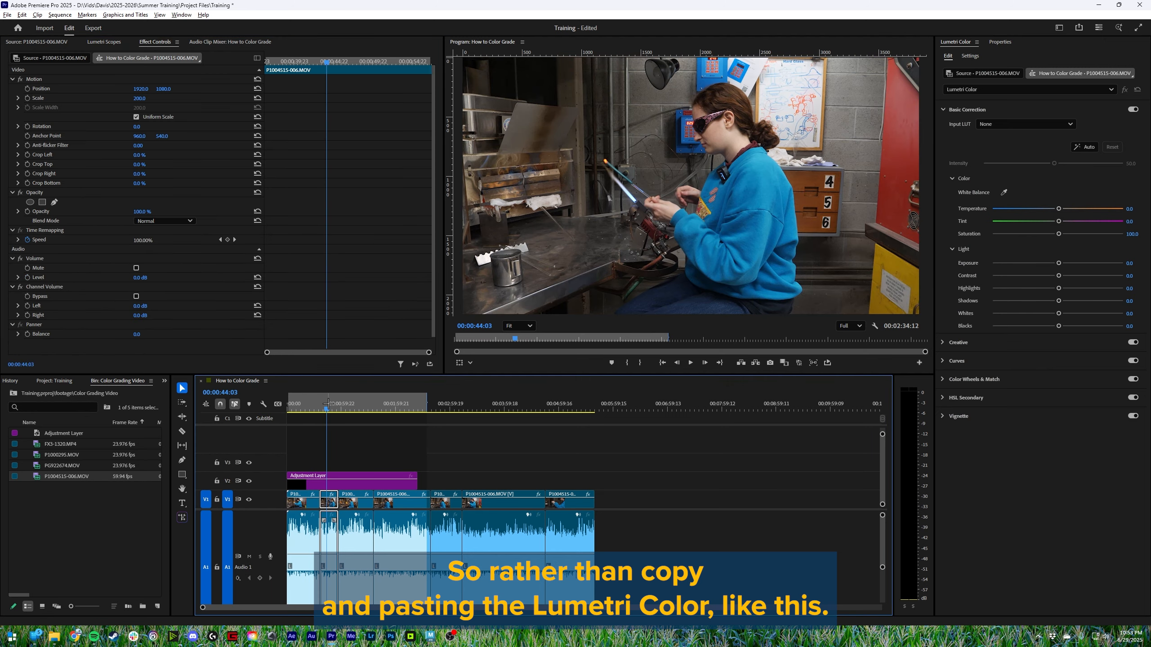
click(347, 403)
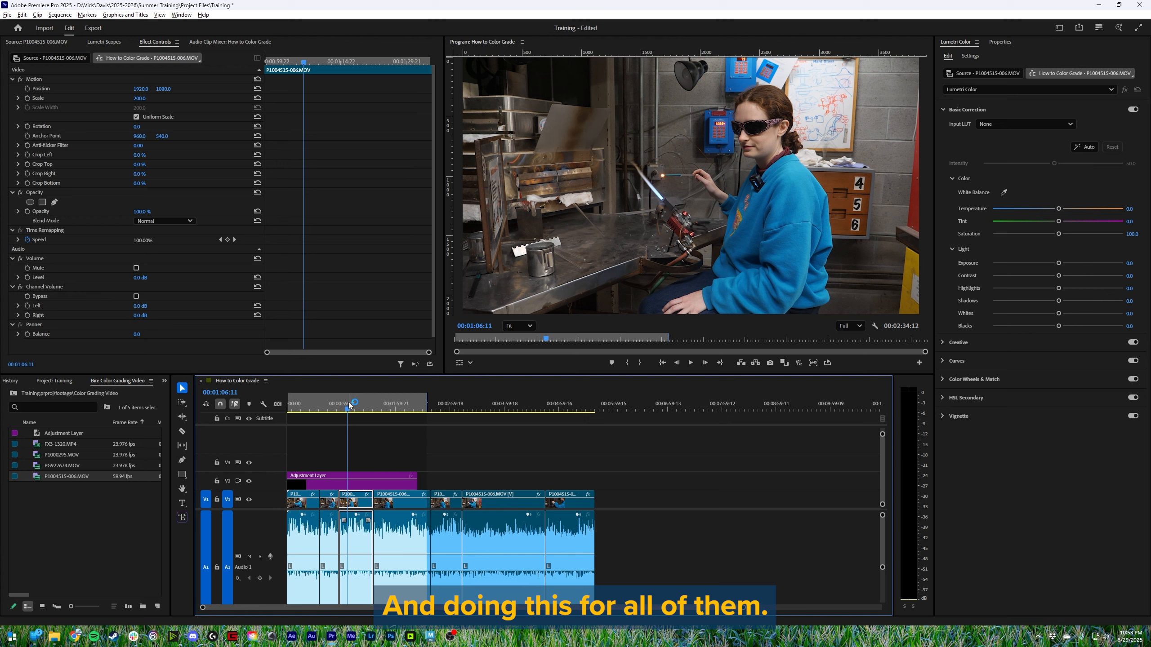
drag(349, 406, 304, 424)
- Move the first piece's Lumetri Color effect to the source clip P1004515-006.MOV and display the source grade
click(46, 248)
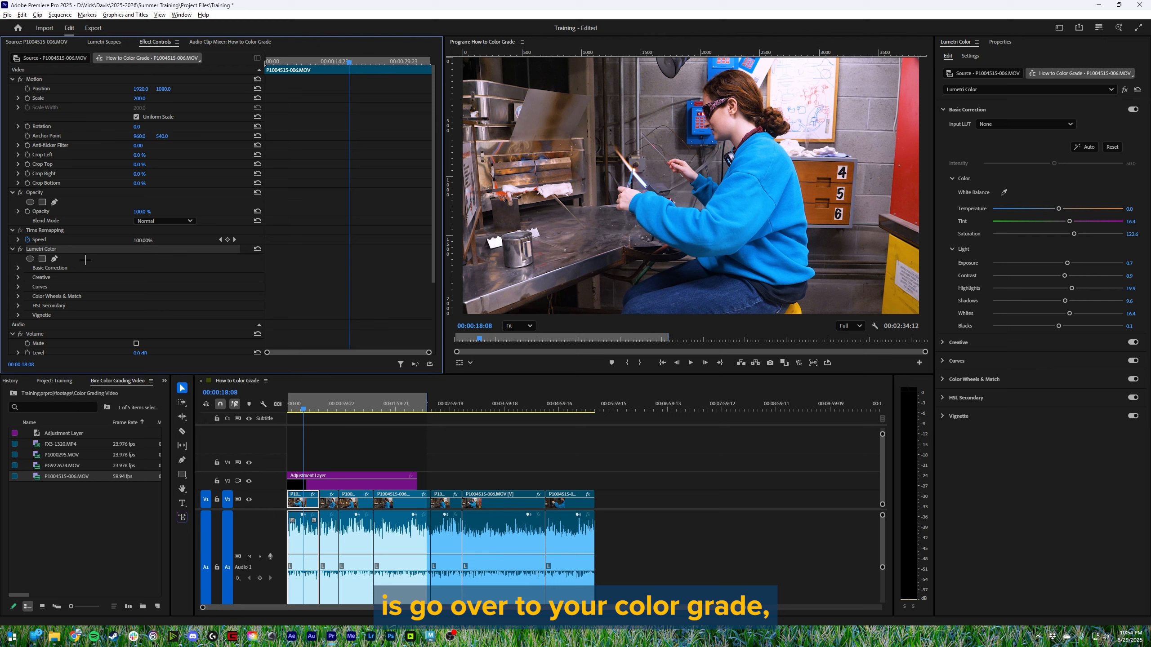
click(49, 58)
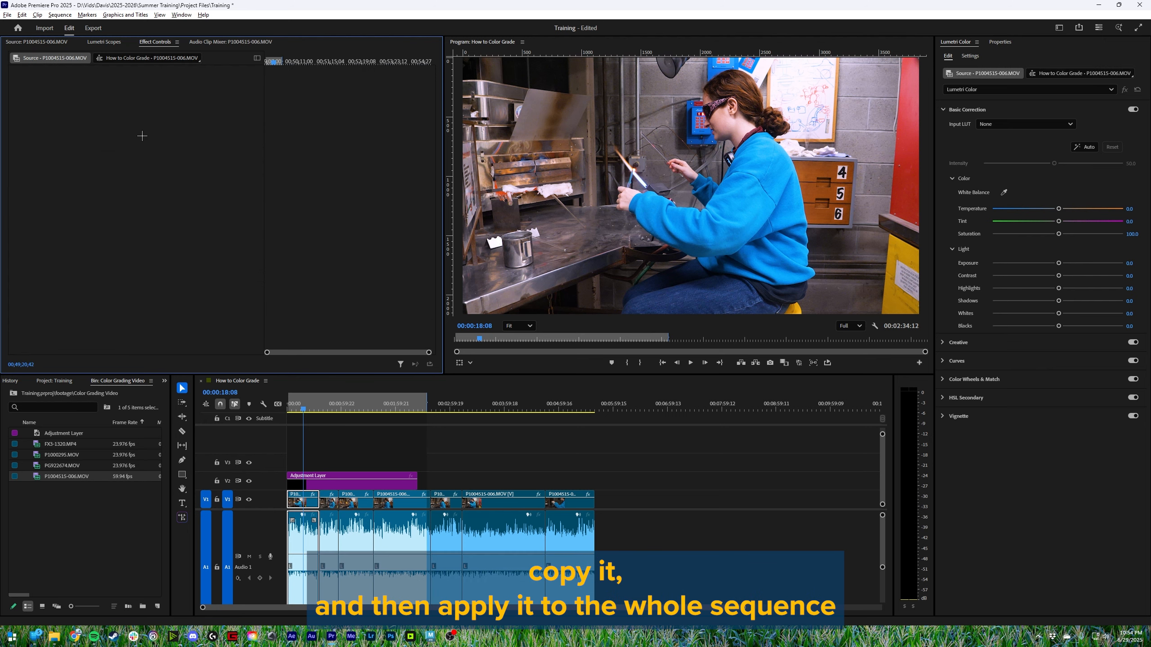
click(152, 58)
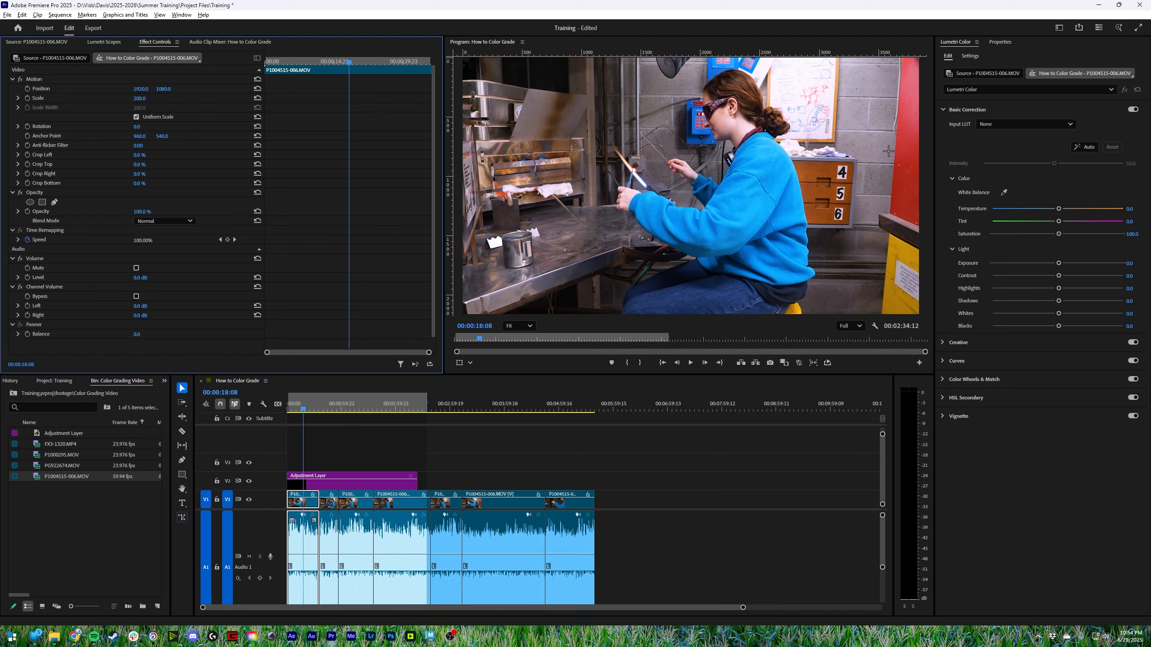
click(983, 73)
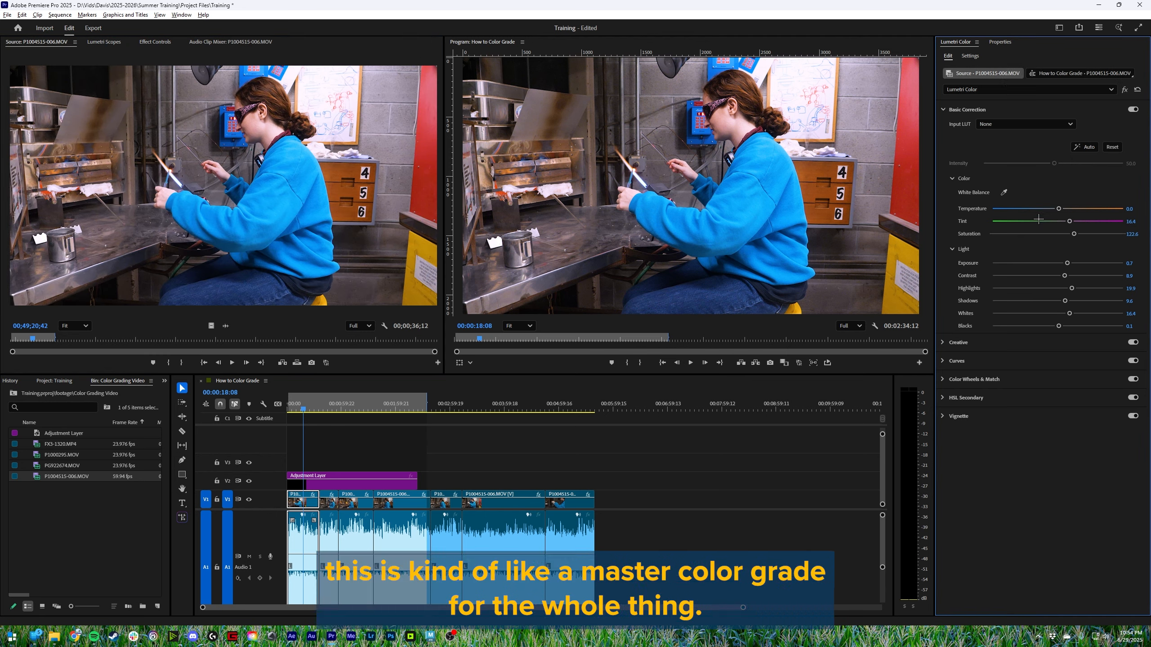
- Try a temperature of -64.4 on the source grade of P1004515-006.MOV and check the effect across the clip pieces
drag(318, 405, 295, 453)
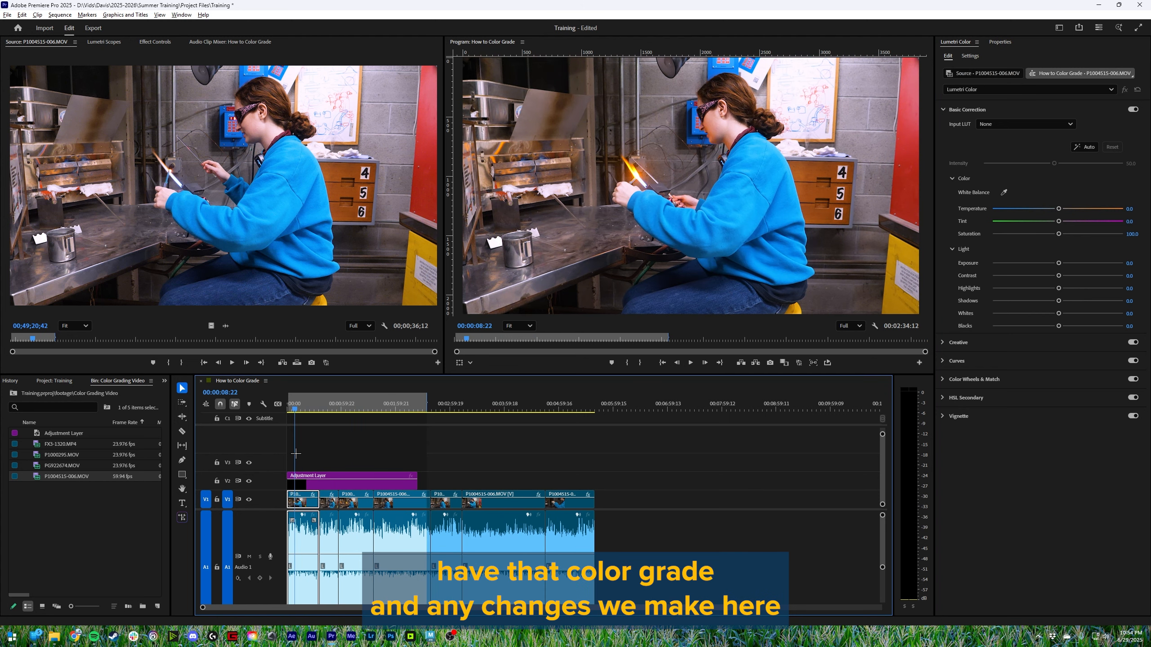
click(983, 74)
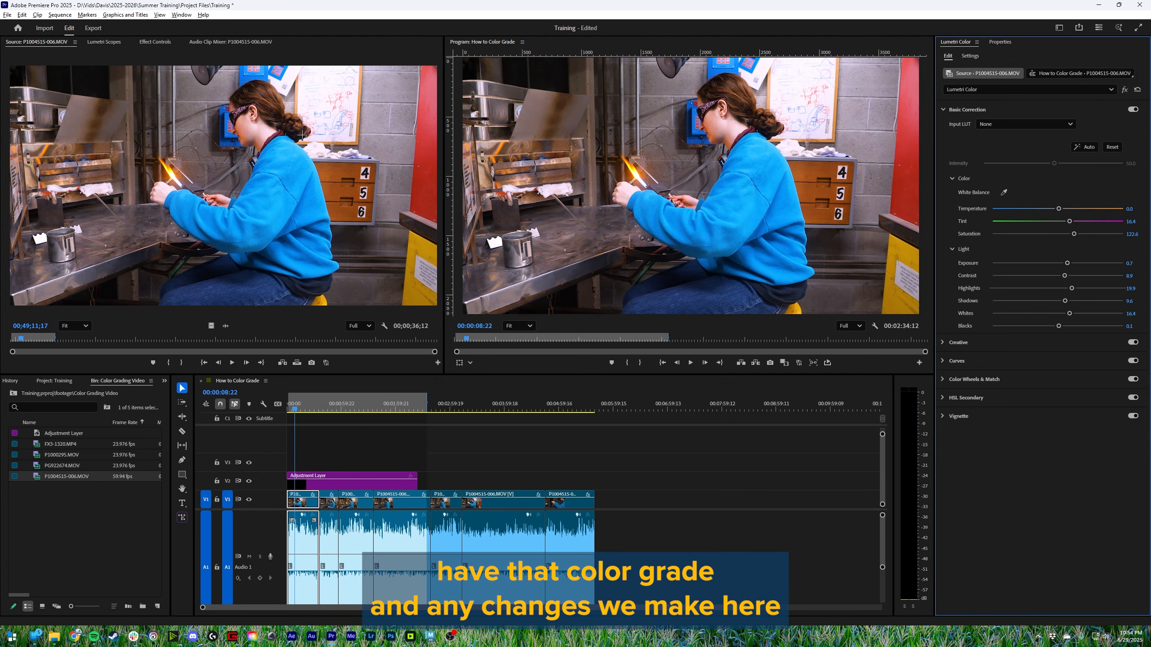
click(71, 146)
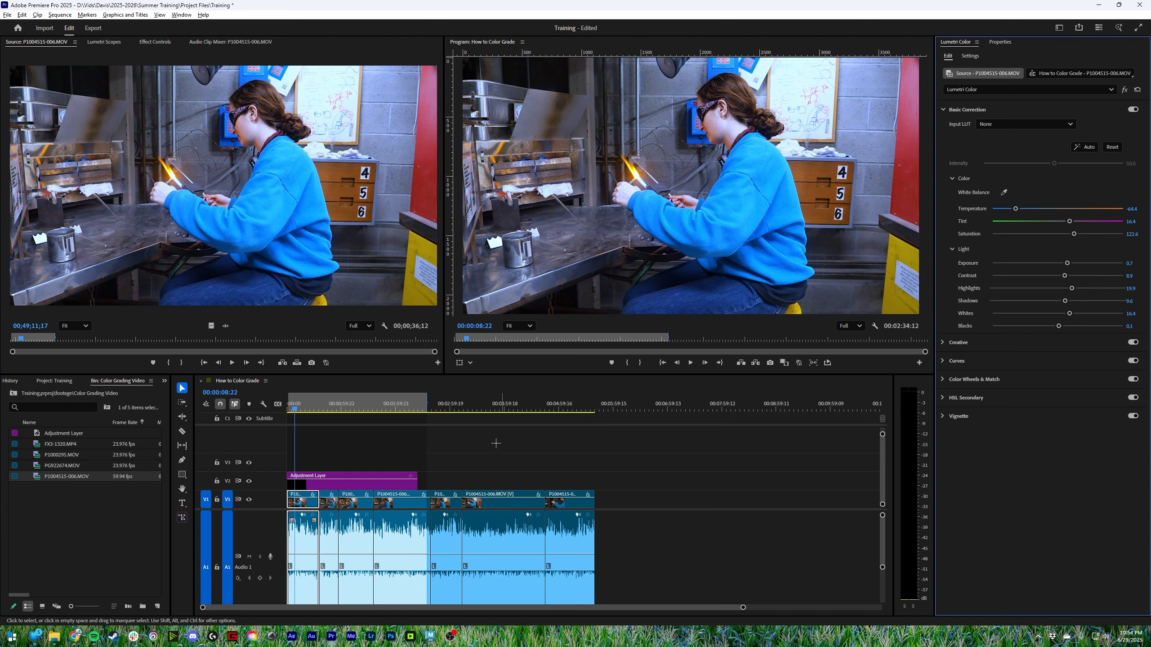
click(554, 405)
drag(574, 401, 311, 448)
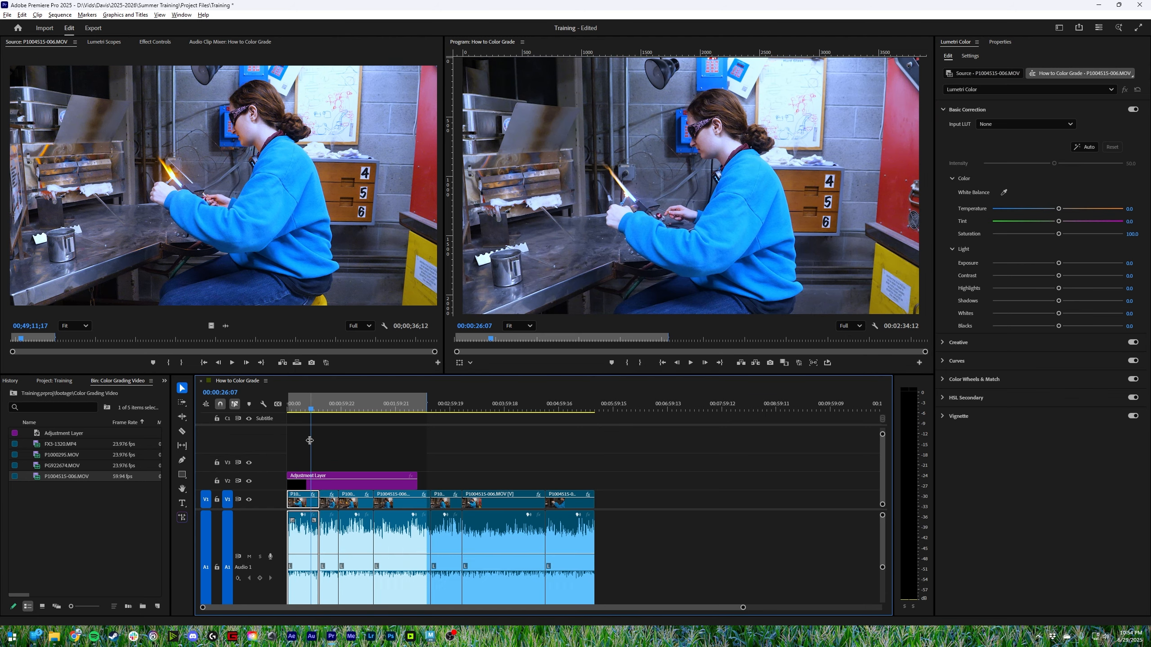
click(994, 75)
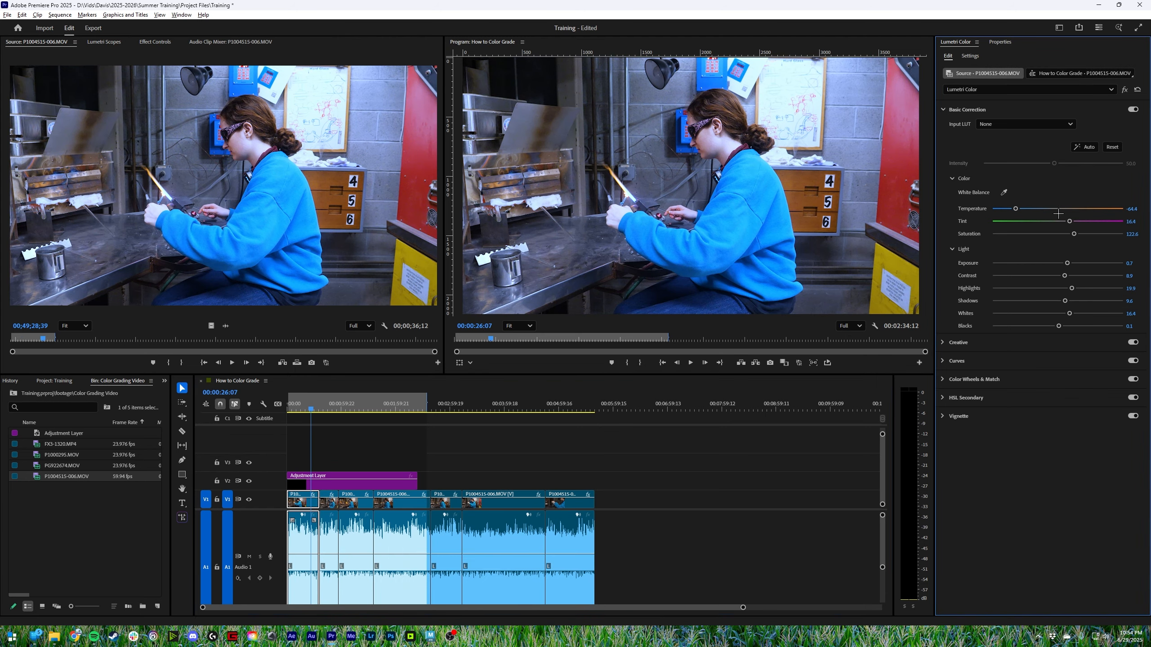
- Try a temperature of 100 and a saturation of 182.2 on only the sixth clip piece, and undo both changes
click(330, 405)
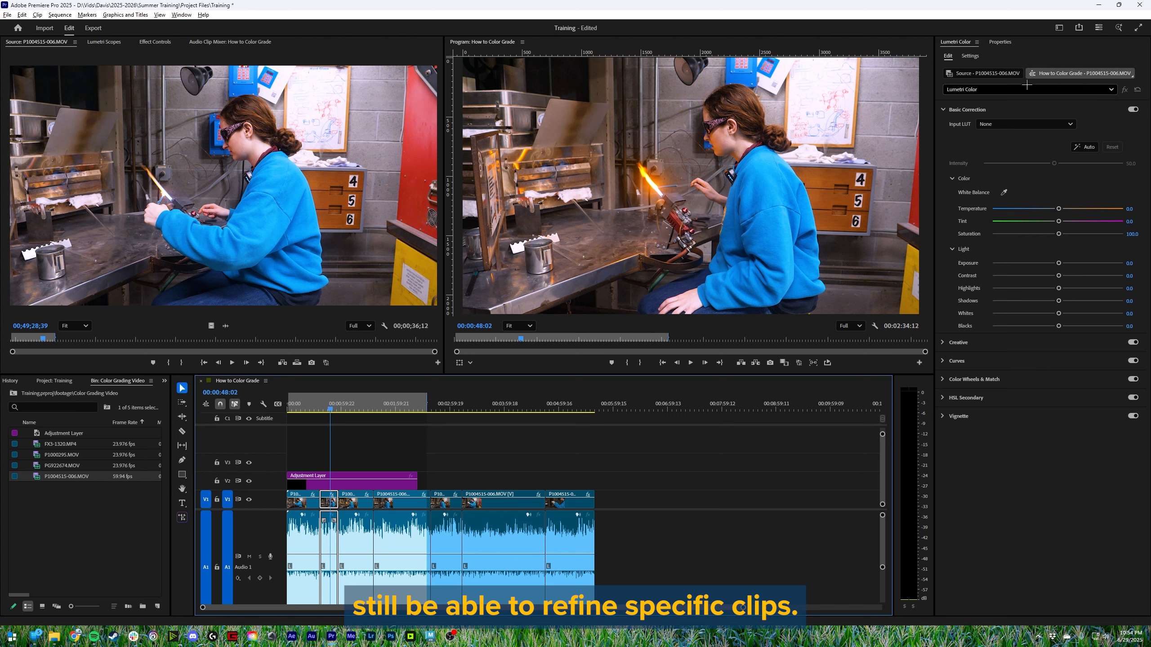
click(507, 400)
click(557, 405)
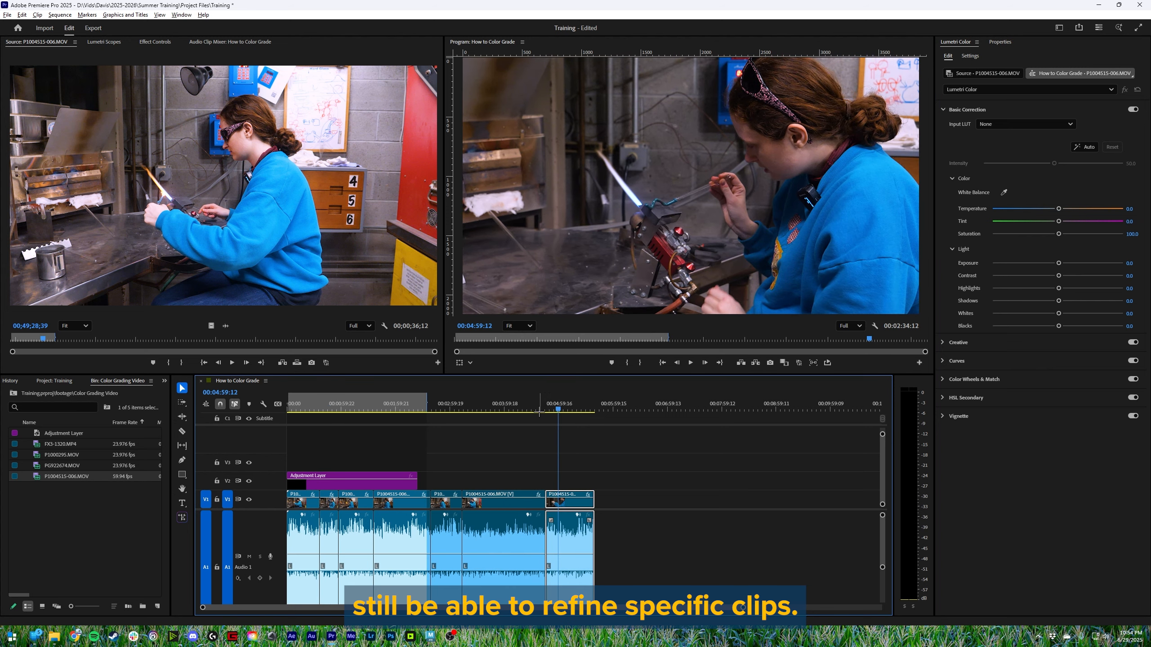
click(525, 436)
click(494, 406)
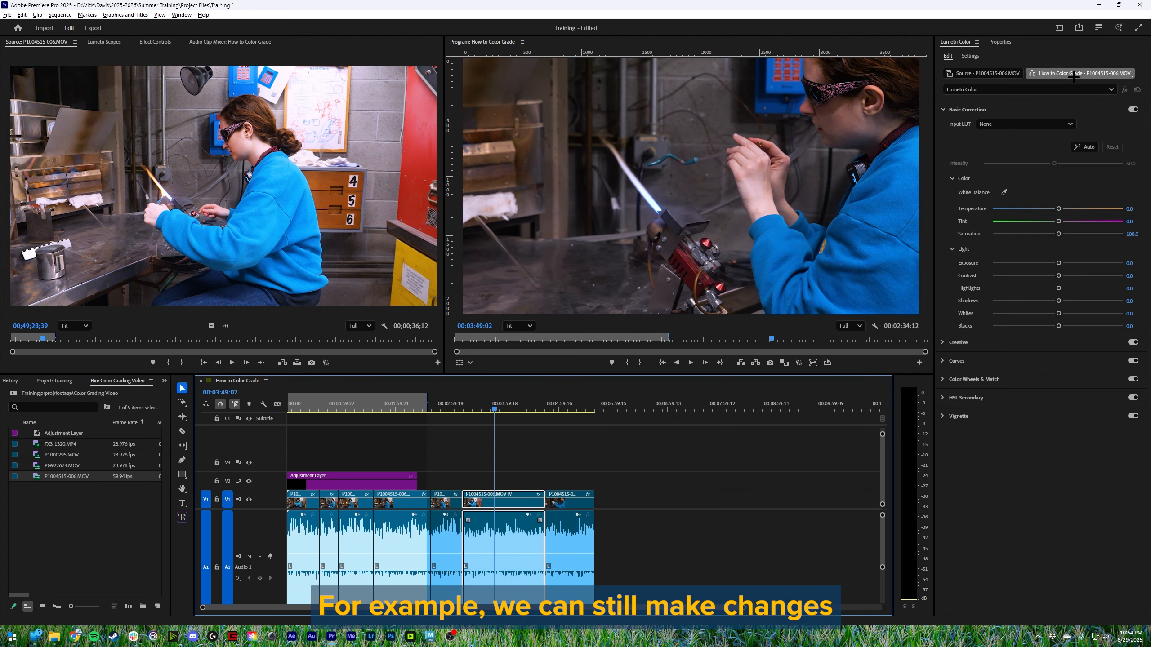
drag(1058, 233, 1128, 210)
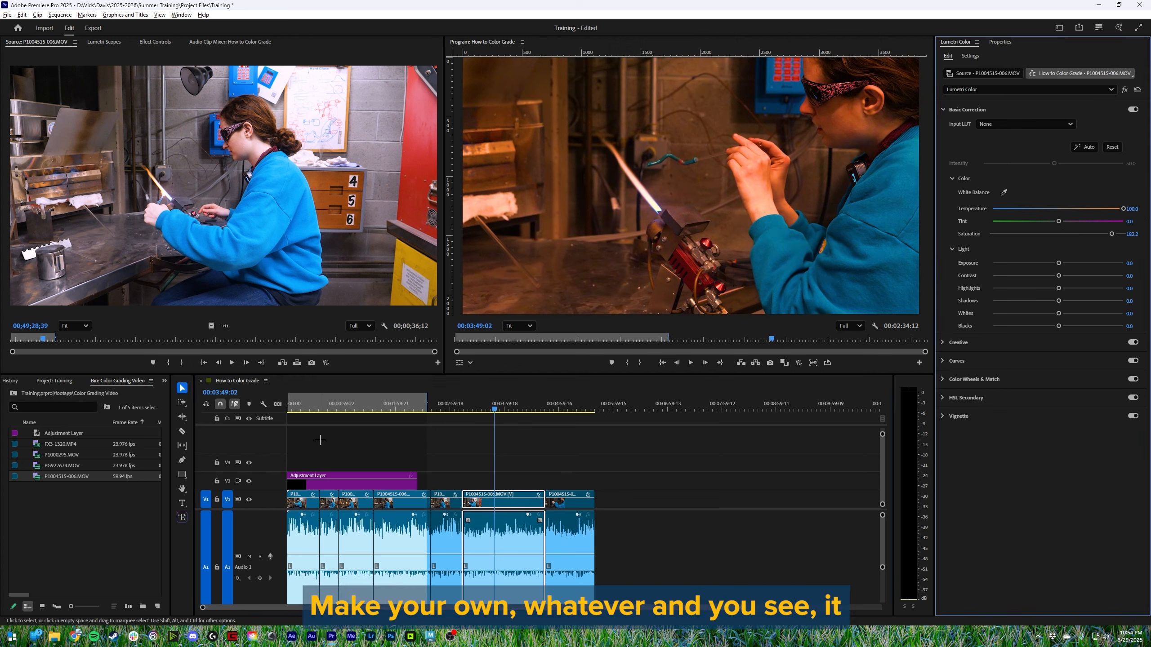
mouse_move(493, 403)
mouse_down()
mouse_move(301, 416)
mouse_move(481, 415)
mouse_up()
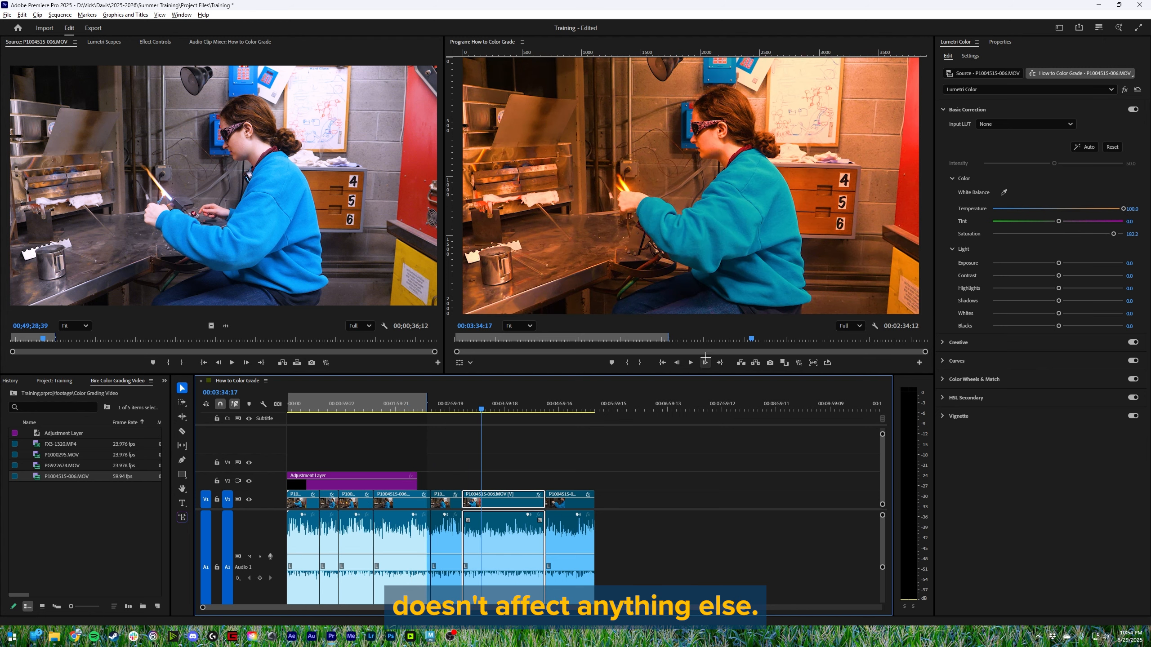
key(ctrl+z)
key(ctrl+z)
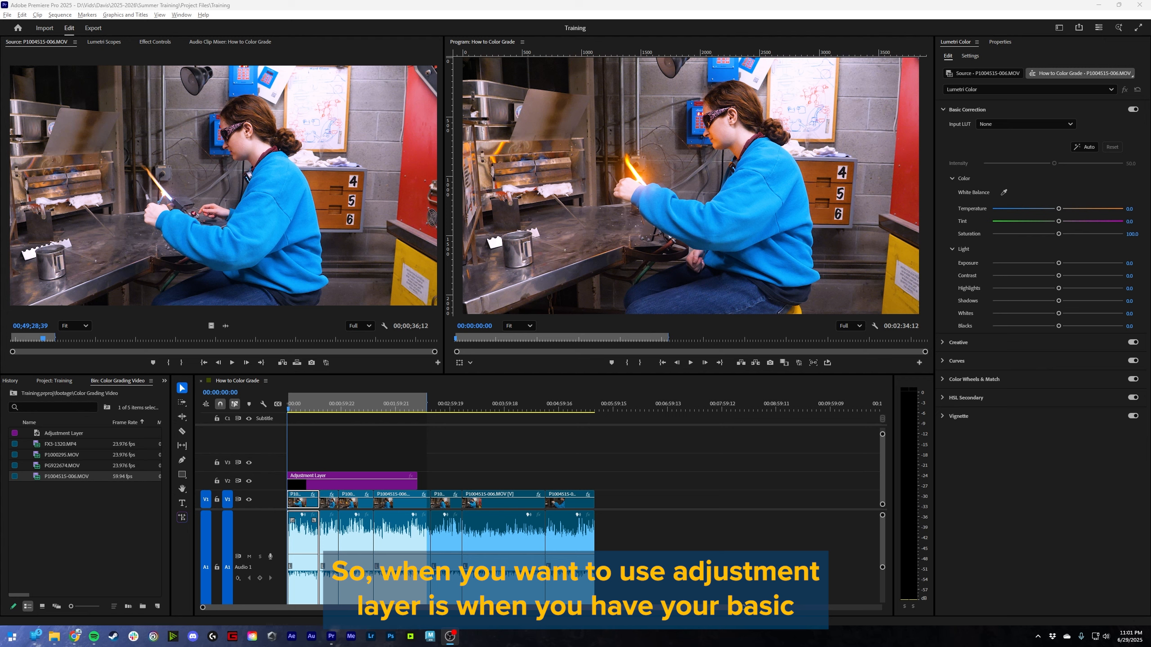
- Extend the adjustment layer on V2 to the end of the last clip piece and return the playhead to the start
drag(320, 409, 283, 417)
click(339, 477)
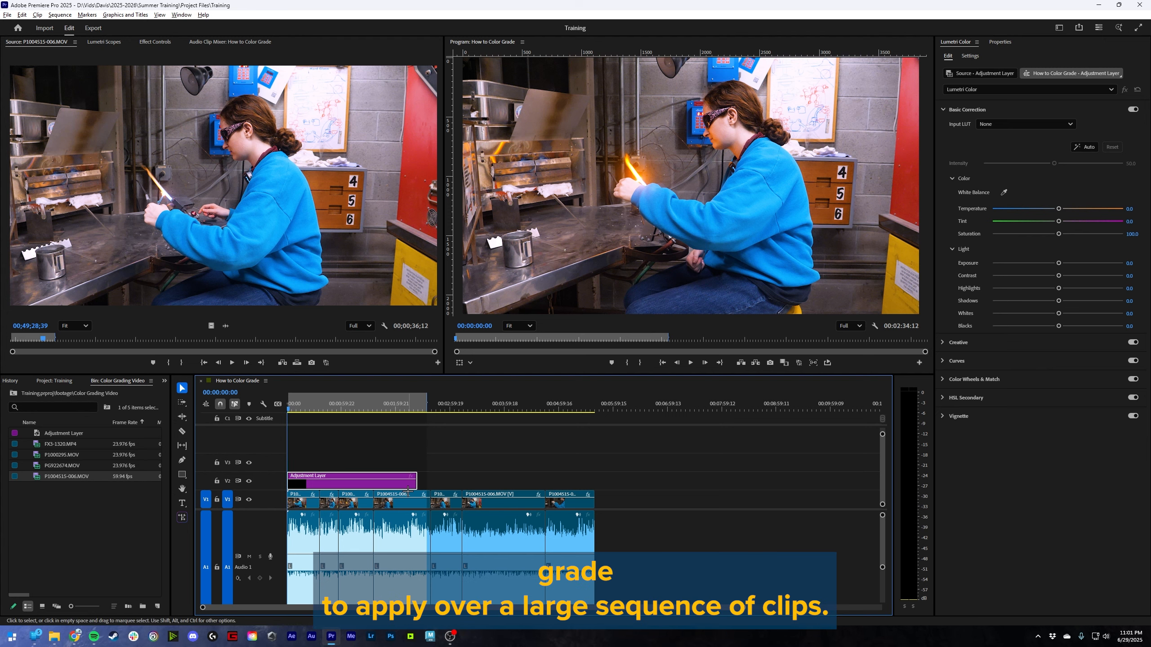
drag(417, 489, 597, 488)
click(318, 500)
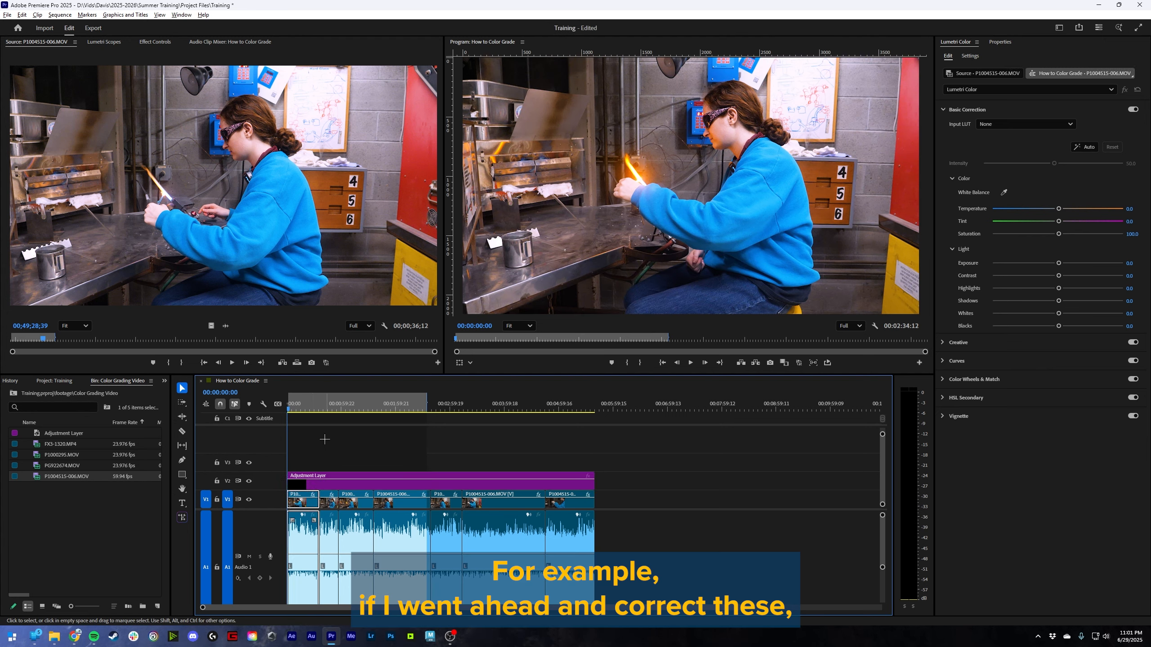
- Apply the Creative look Fuji ETERNA 250D Fuji 3510 (by Adobe) to the adjustment layer and preview it across the pieces
click(838, 259)
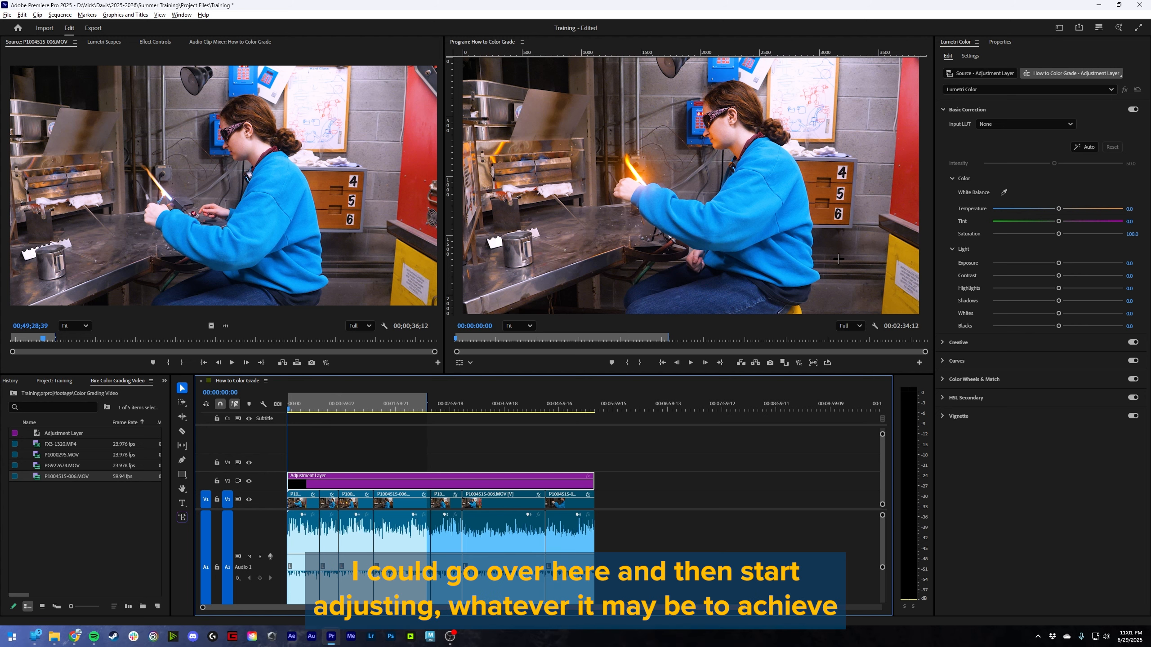
click(966, 359)
click(941, 141)
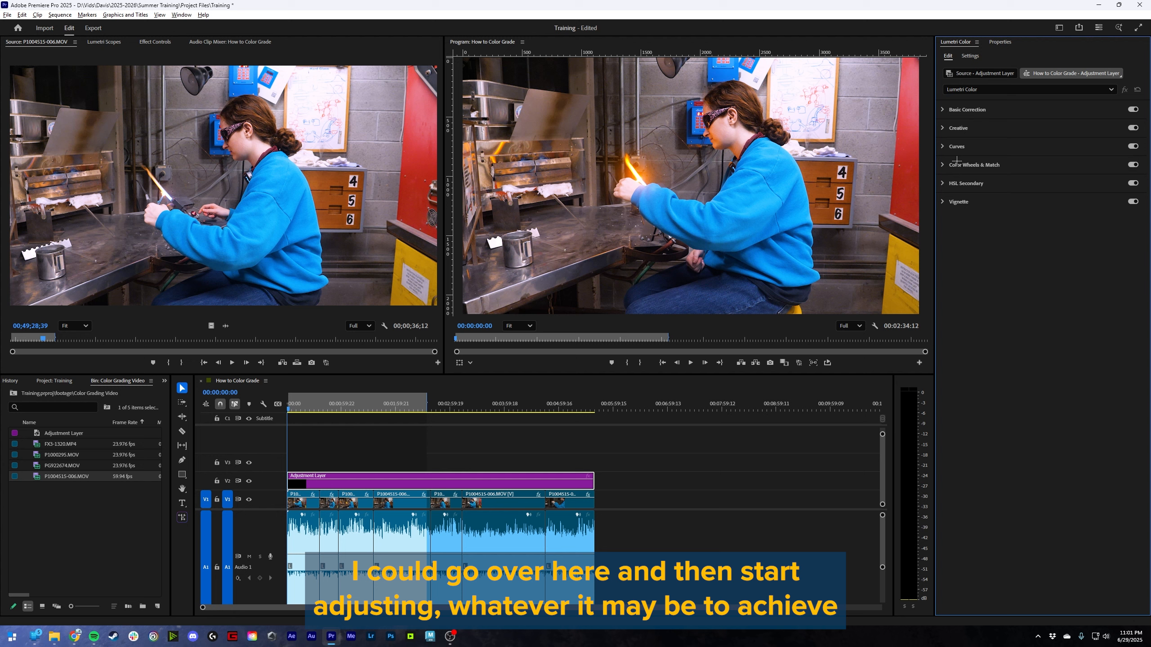
click(963, 110)
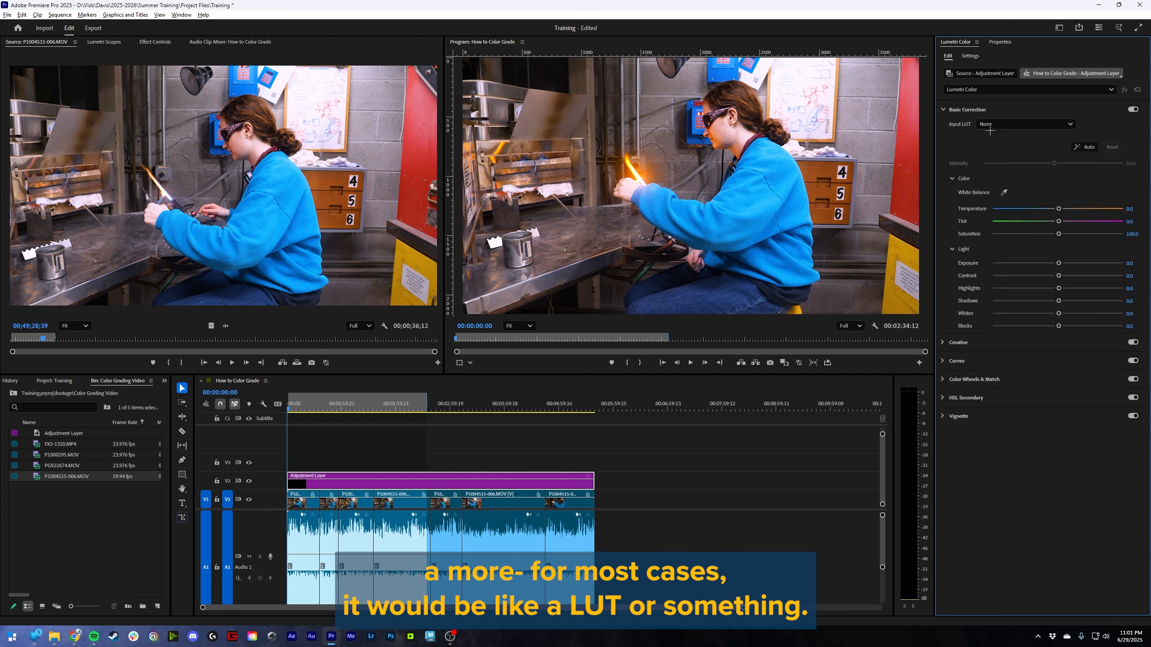
click(979, 112)
click(975, 128)
click(1029, 143)
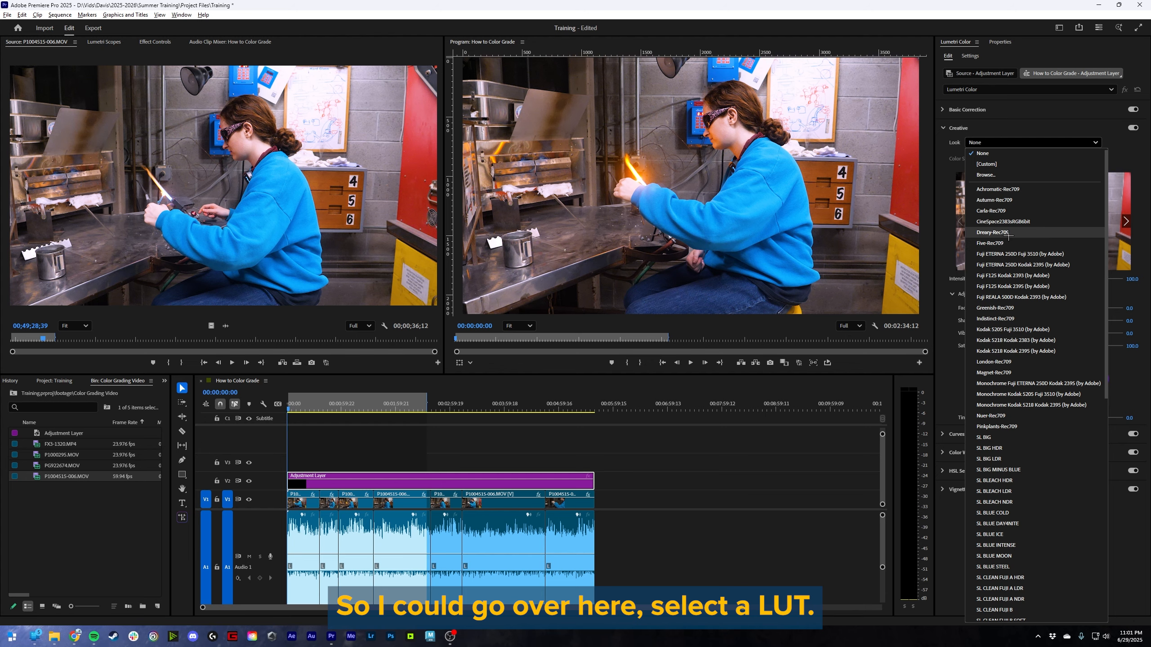
click(1019, 254)
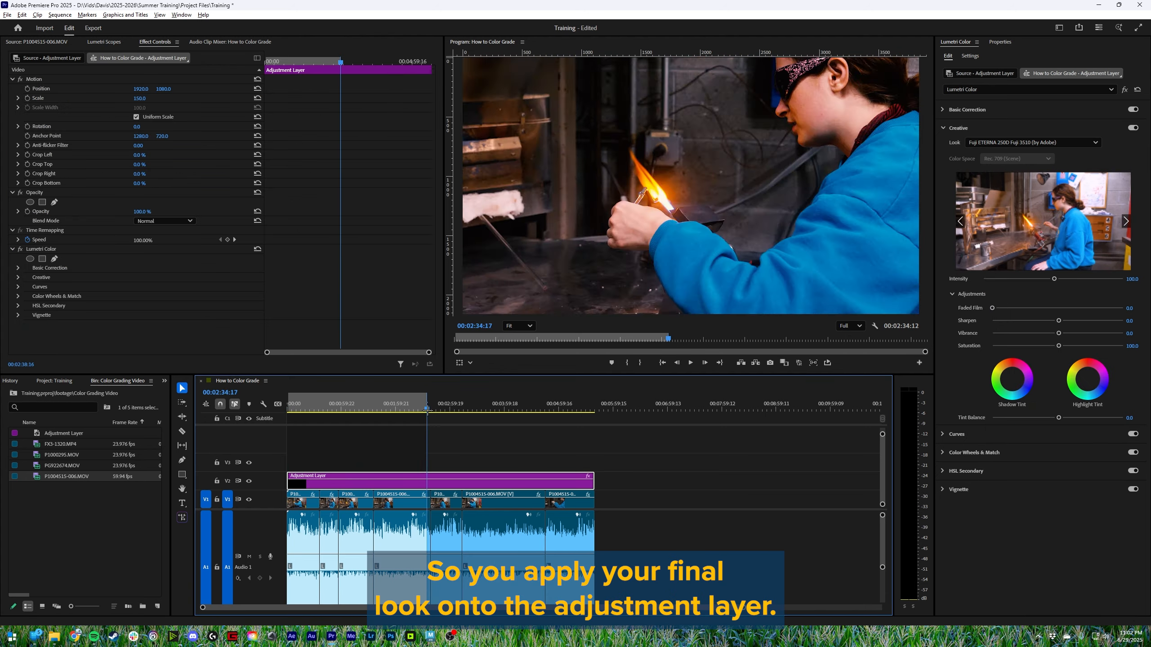
drag(553, 410, 294, 428)
- Clear the adjustment layer and all clip pieces from the sequence, and place P1000295.MOV at the start of V1
key(Delete)
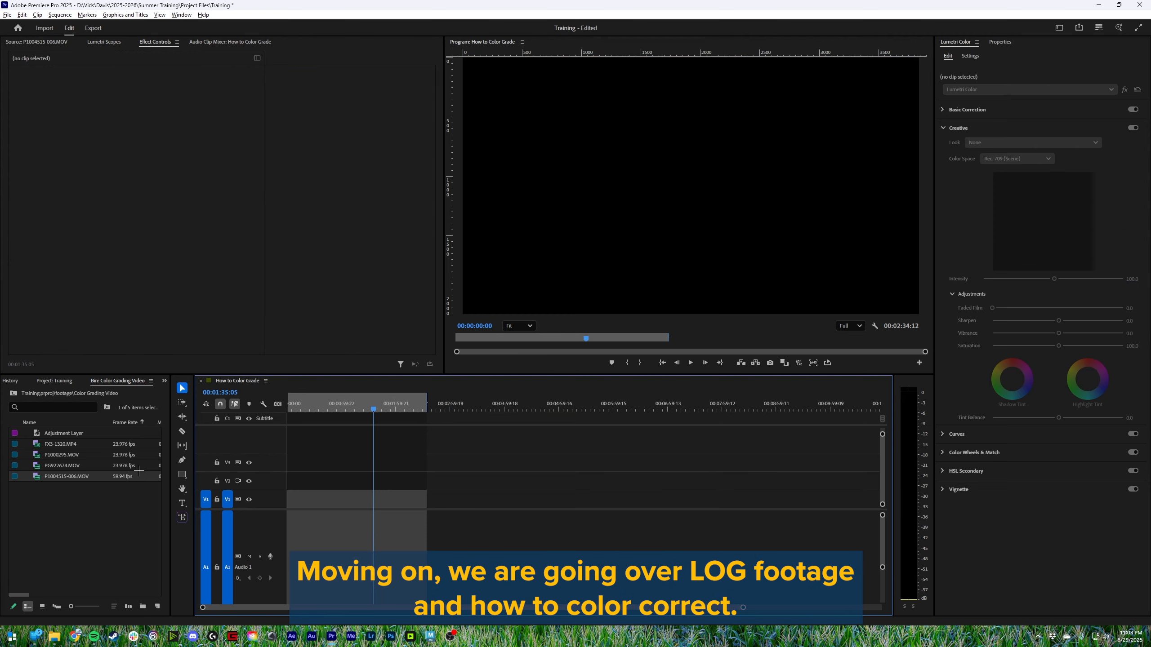
click(90, 517)
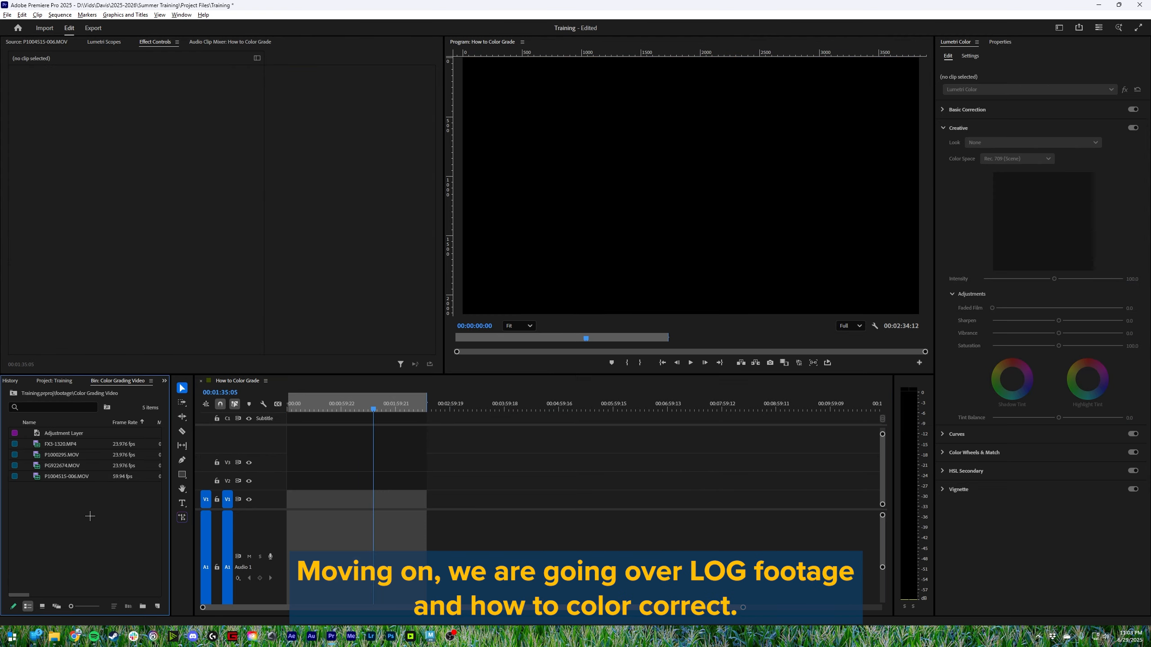
double_click(62, 454)
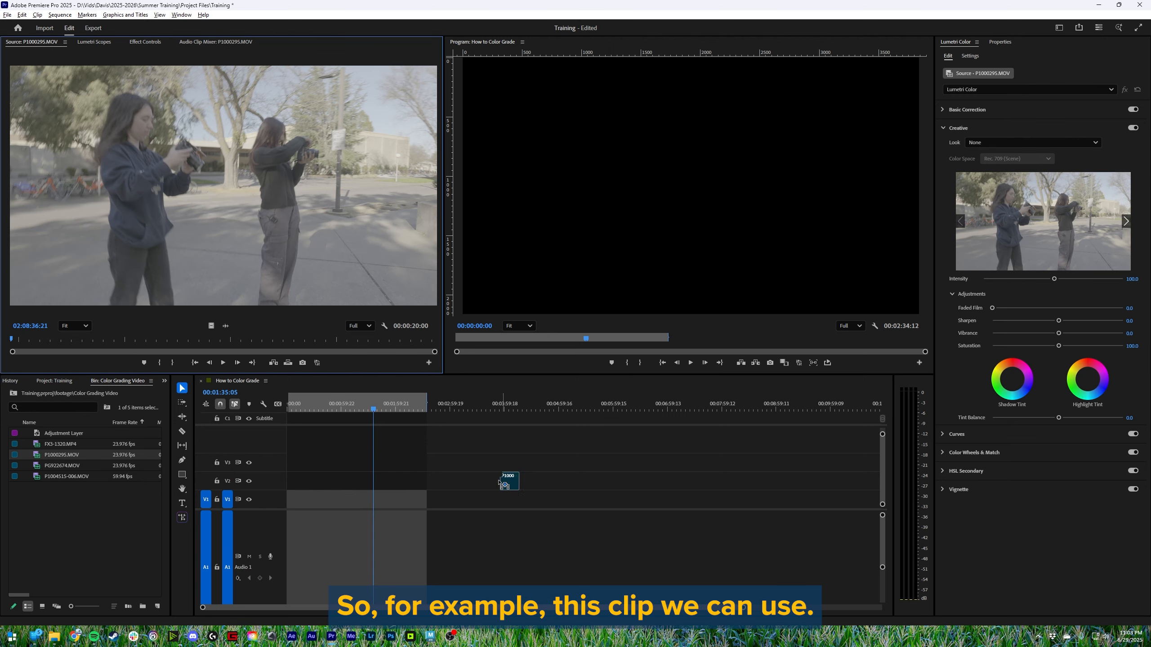
drag(500, 482, 294, 500)
drag(317, 408, 294, 408)
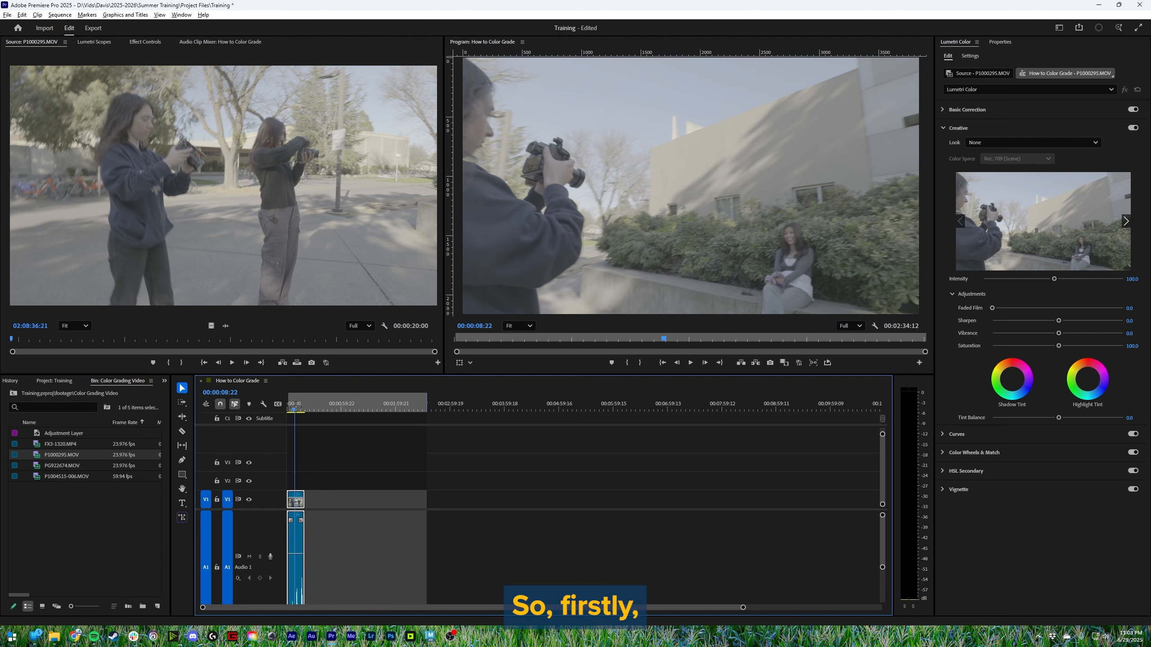
click(416, 465)
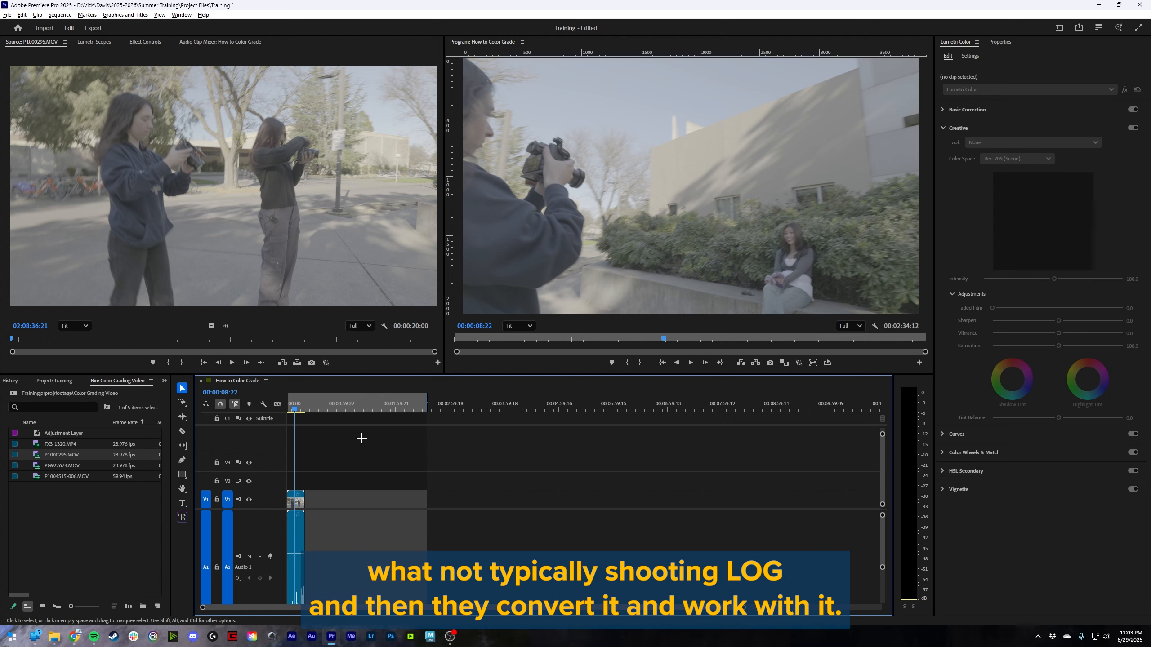
- Select the P1000295.MOV clip with its Basic Correction settings shown, and reduce the audio track height
click(997, 127)
click(296, 498)
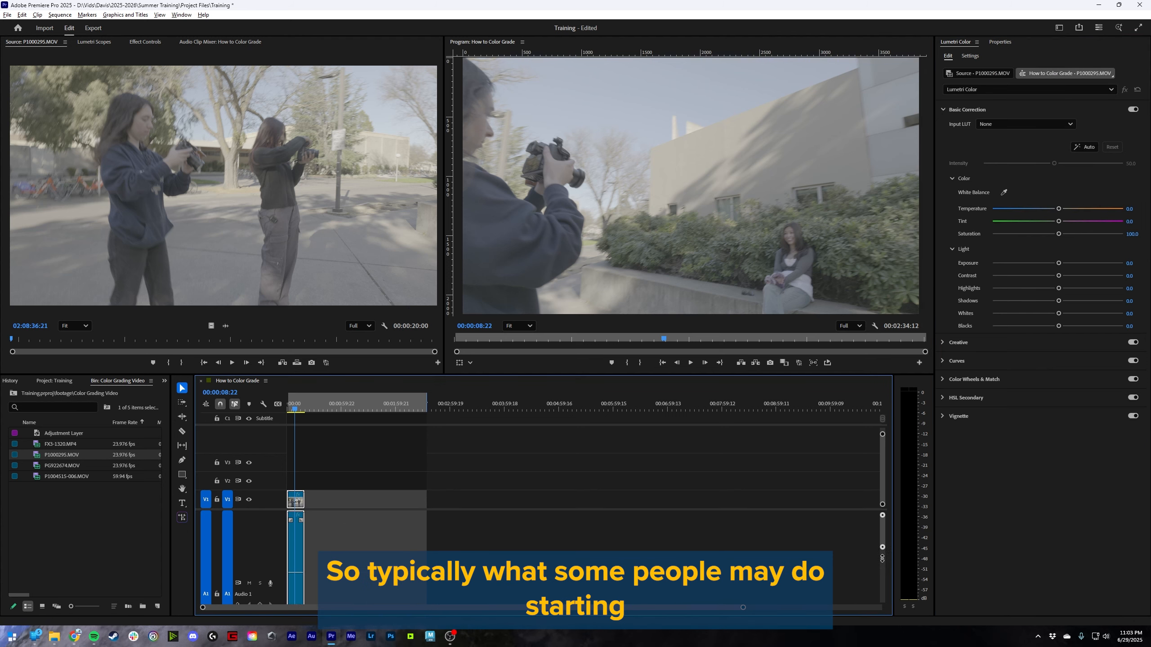
drag(882, 558, 882, 601)
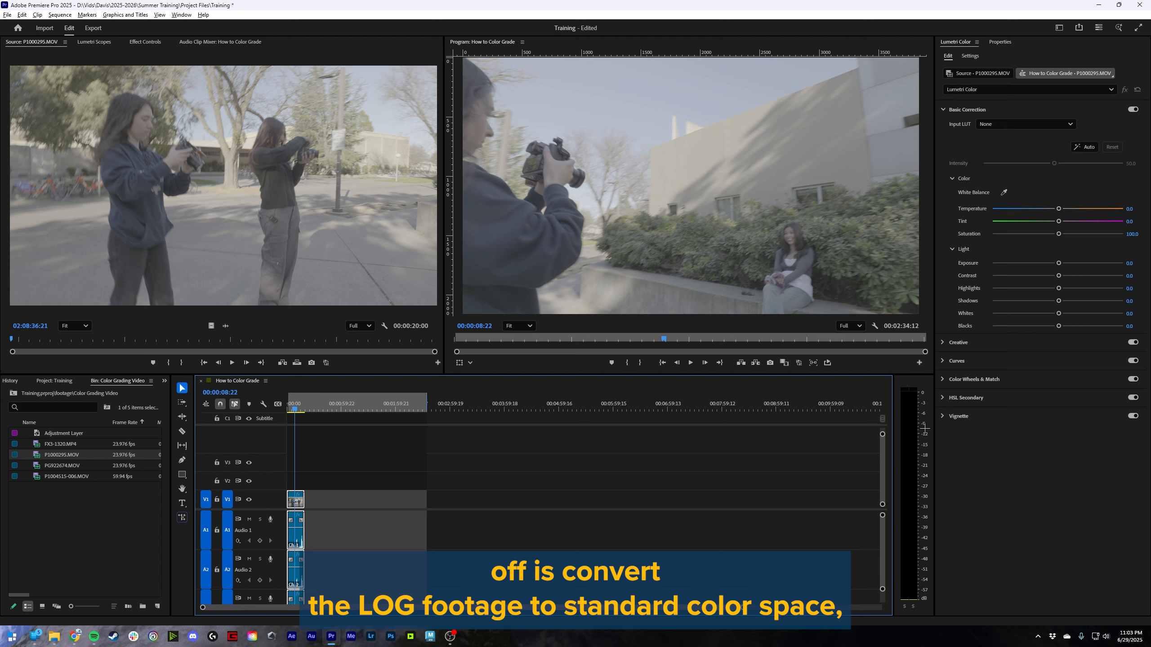
- Try the BaseLUTs - Panasonic V-Log input LUT on the clip, check another frame, and set the LUT back to None
click(991, 124)
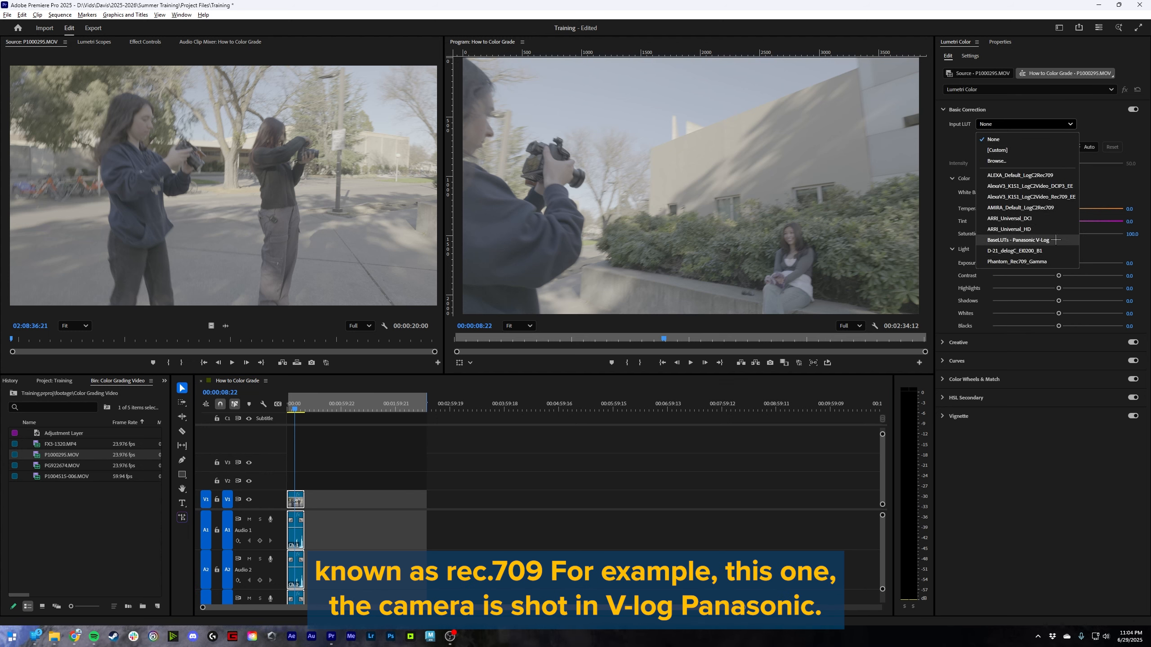
click(1032, 239)
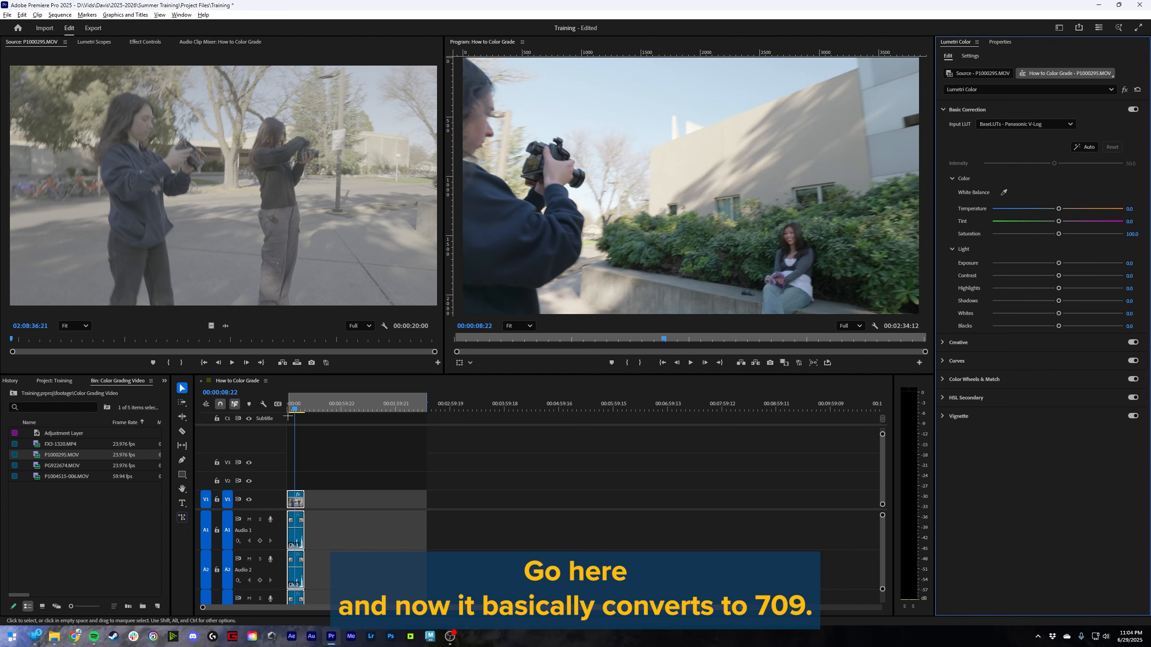
drag(295, 406, 301, 410)
click(1036, 128)
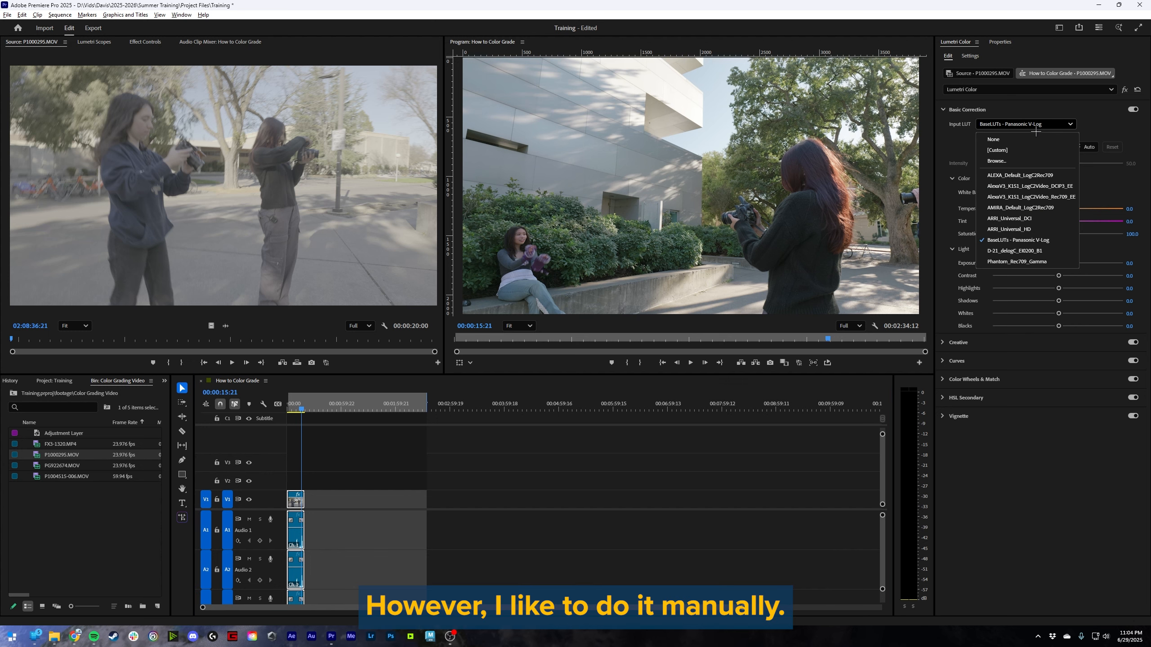
click(1026, 140)
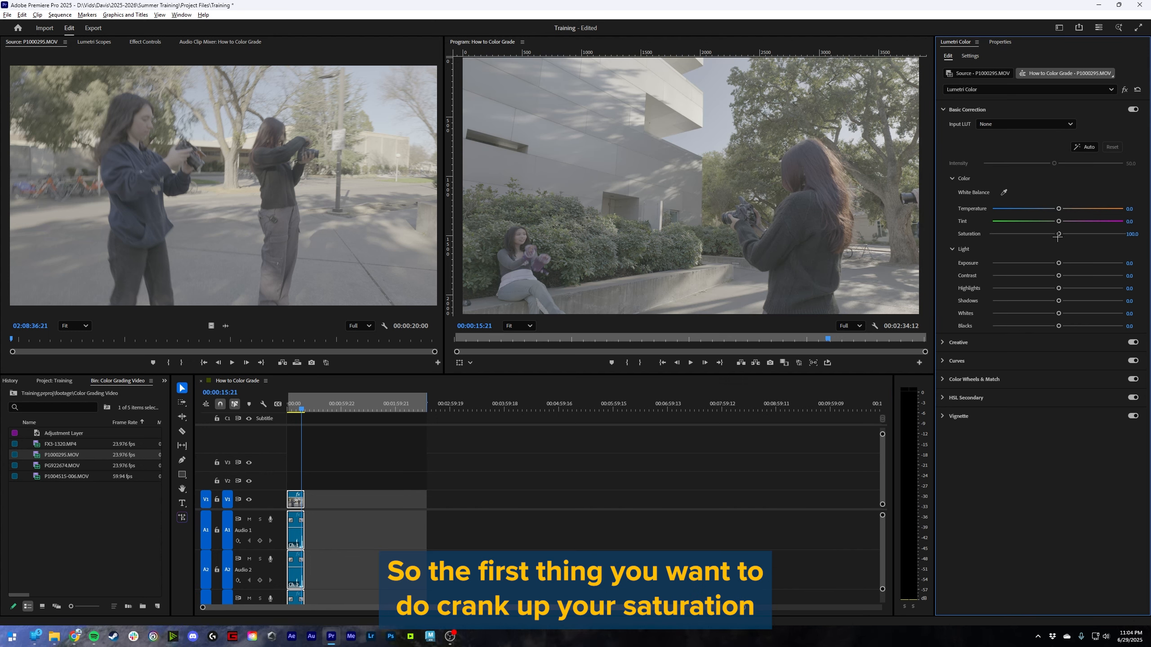
- Set the LOG clip's saturation to 165.1, contrast to 67.8 and shadows to -35.6
drag(1058, 235, 1099, 231)
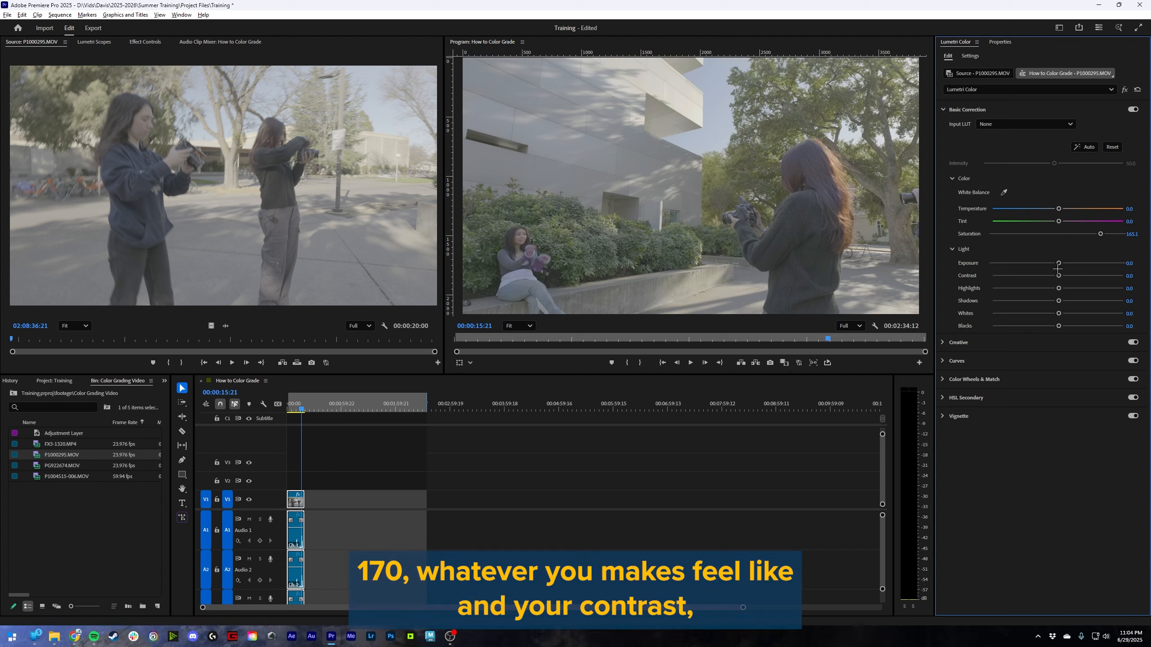
drag(1059, 276, 1047, 300)
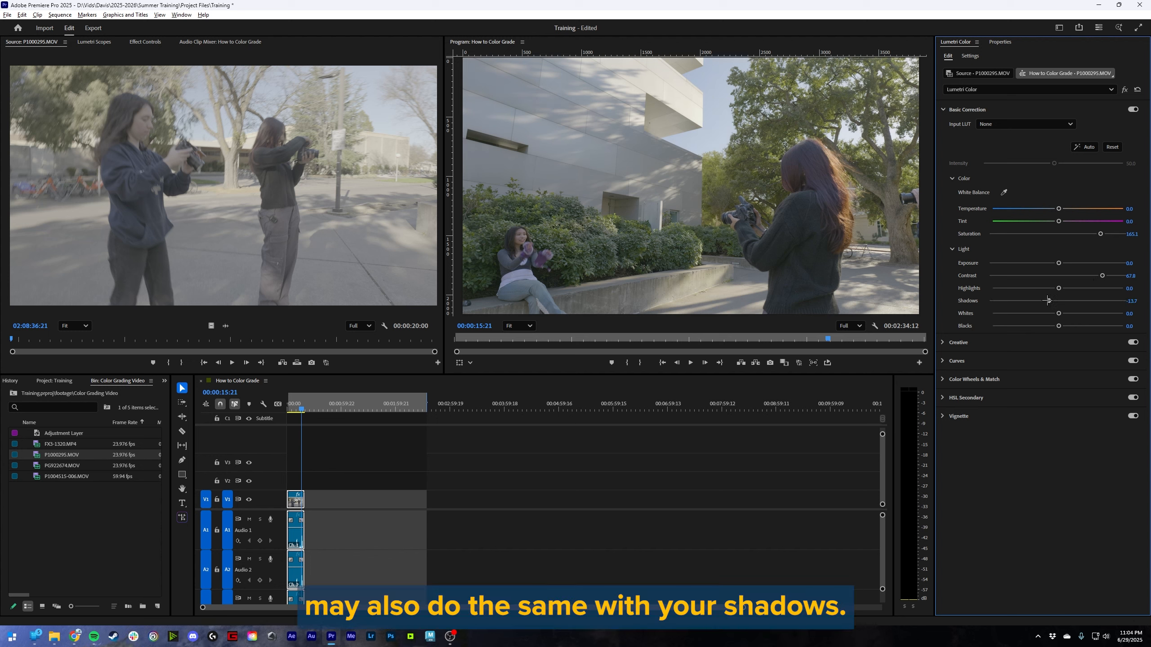
- Shape a gentle S-curve on the clip's white RGB curve, pulling down the lower point below a fixed midpoint
click(958, 361)
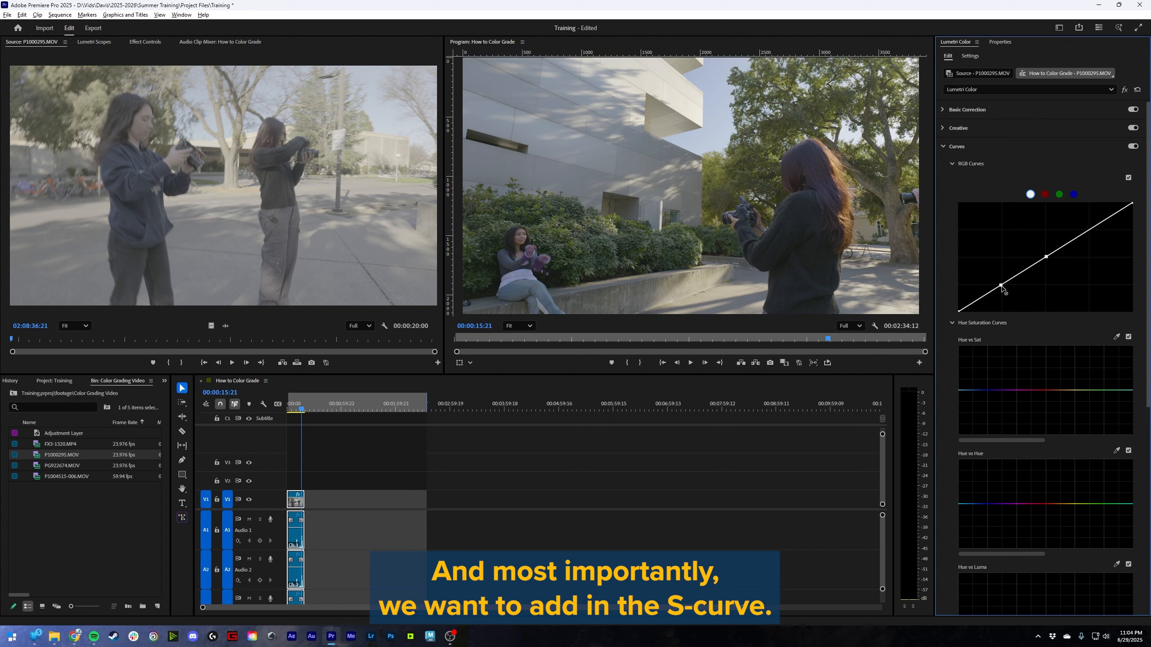
drag(1002, 286, 1003, 290)
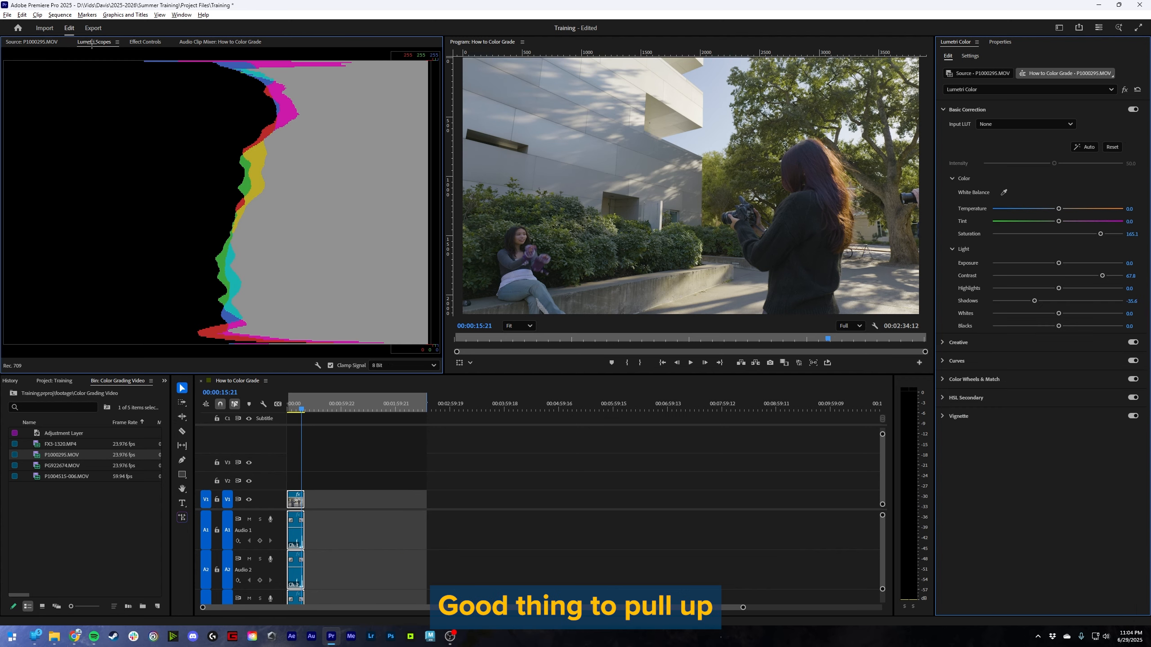
- Switch the Lumetri scope from the histogram to a waveform, with the waveform type set to Luma
right_click(298, 218)
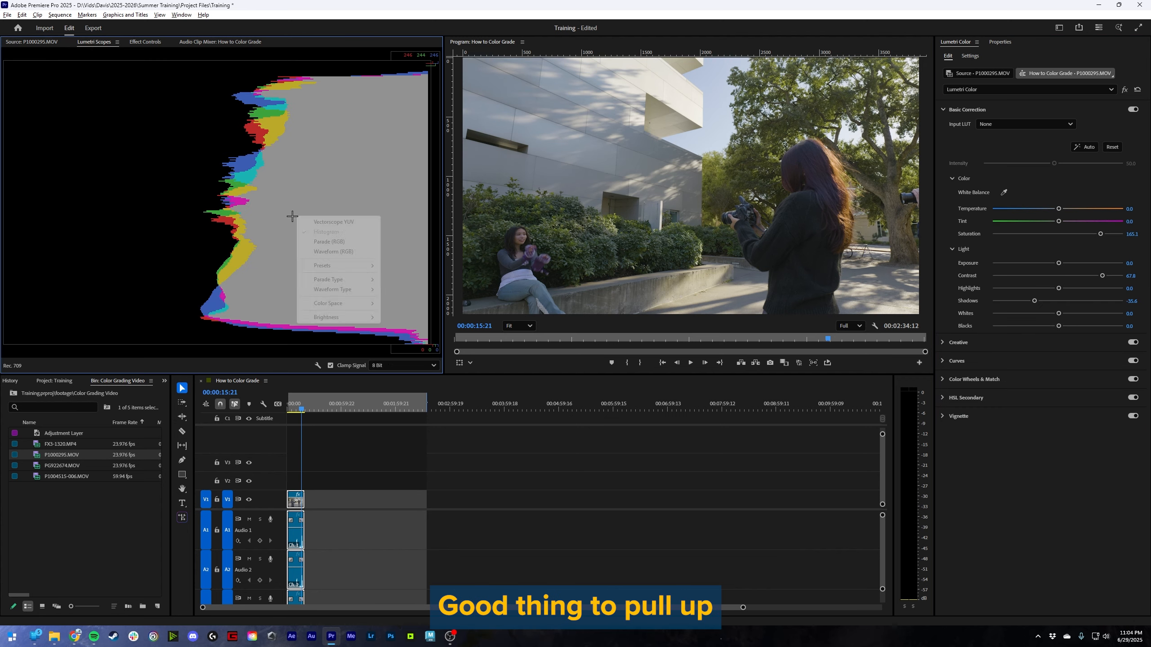
mouse_move(372, 264)
click(413, 299)
right_click(367, 260)
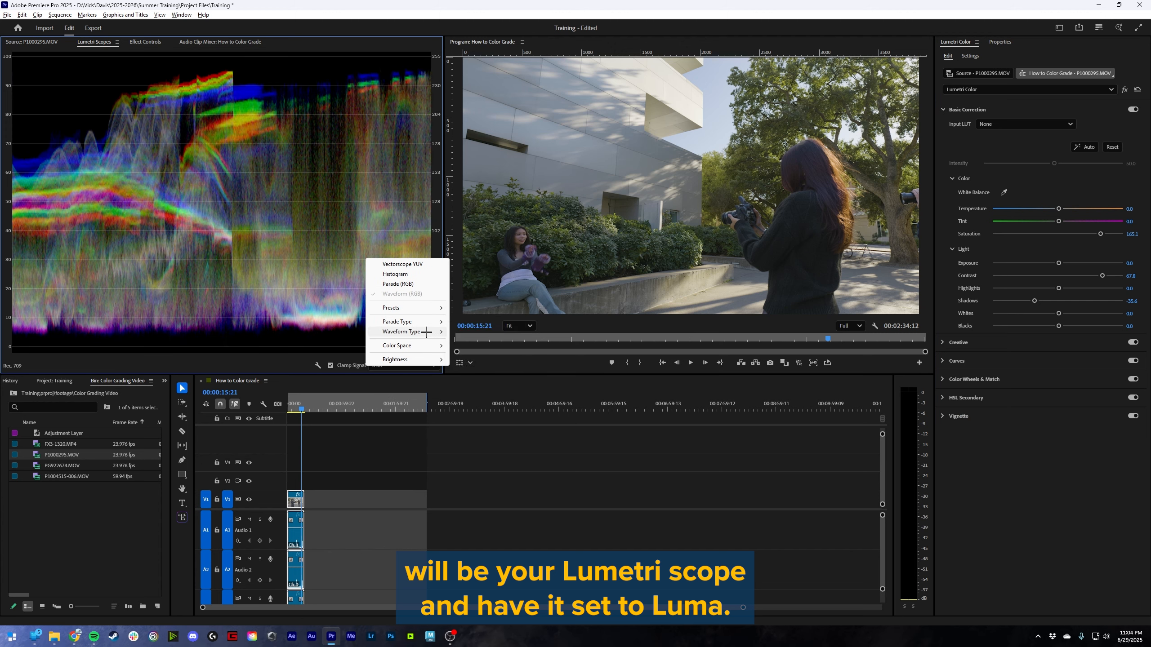
mouse_move(427, 331)
click(471, 341)
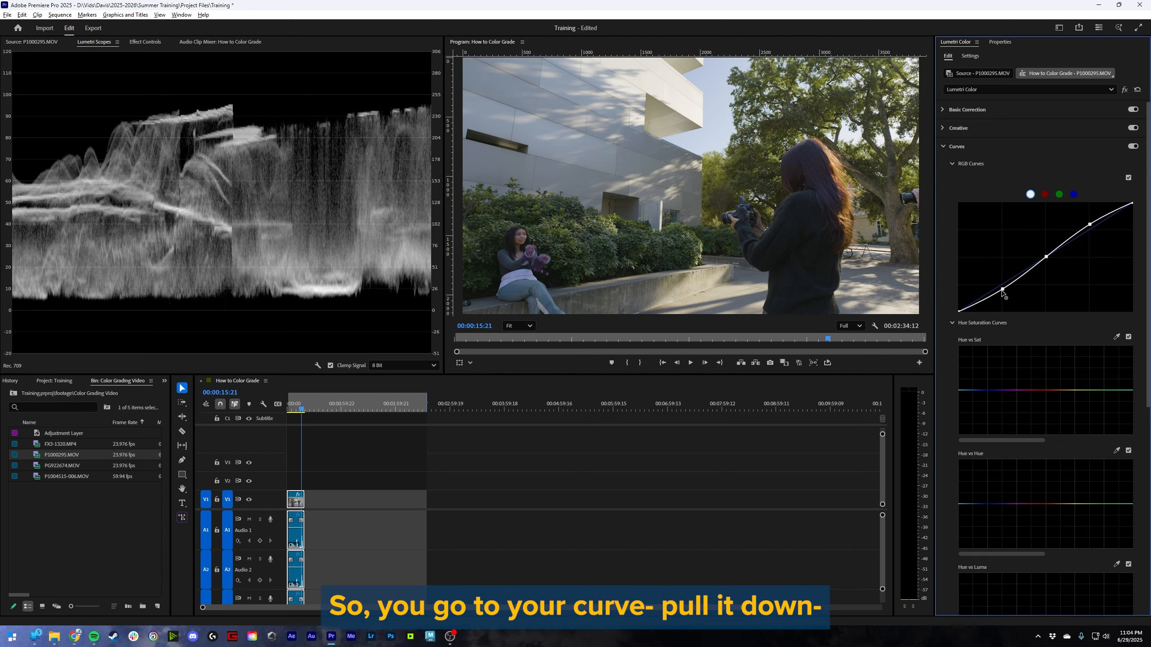
- Strengthen the S-shape of the white RGB curve by lowering its shadow point and raising its highlight point
drag(1003, 293, 1002, 298)
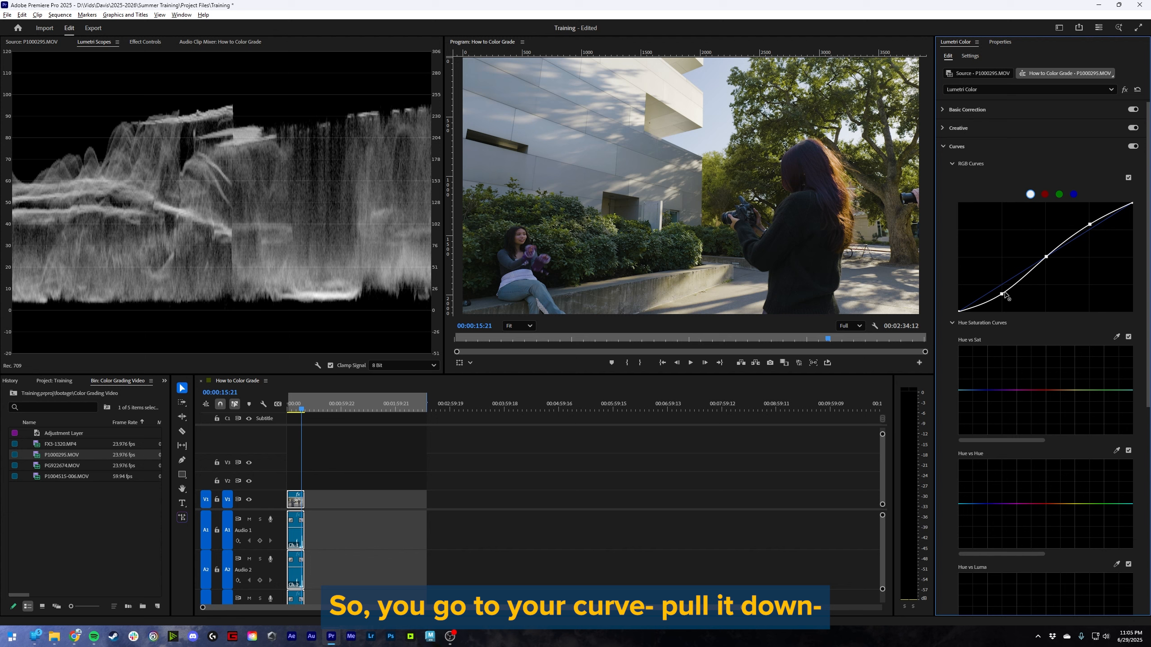
drag(1090, 225, 1089, 219)
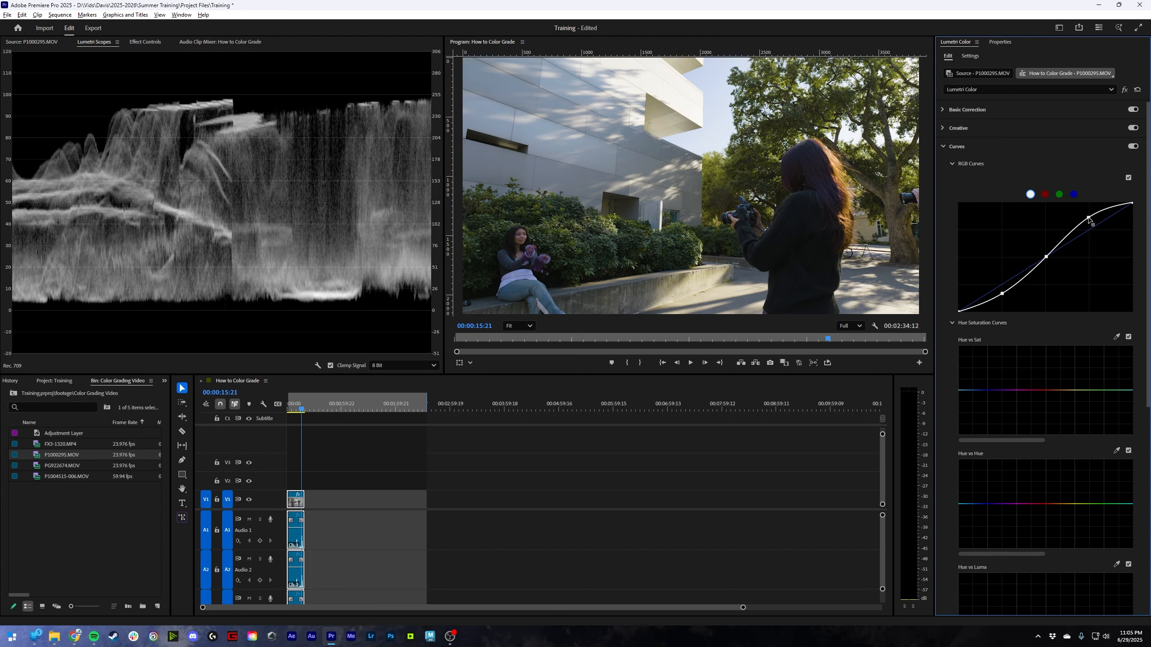
- Set contrast to 80.8, highlights to 34.9, shadows to -55.5, whites to 13.0 and blacks to -78.8, and slightly warm the clip's temperature
click(959, 115)
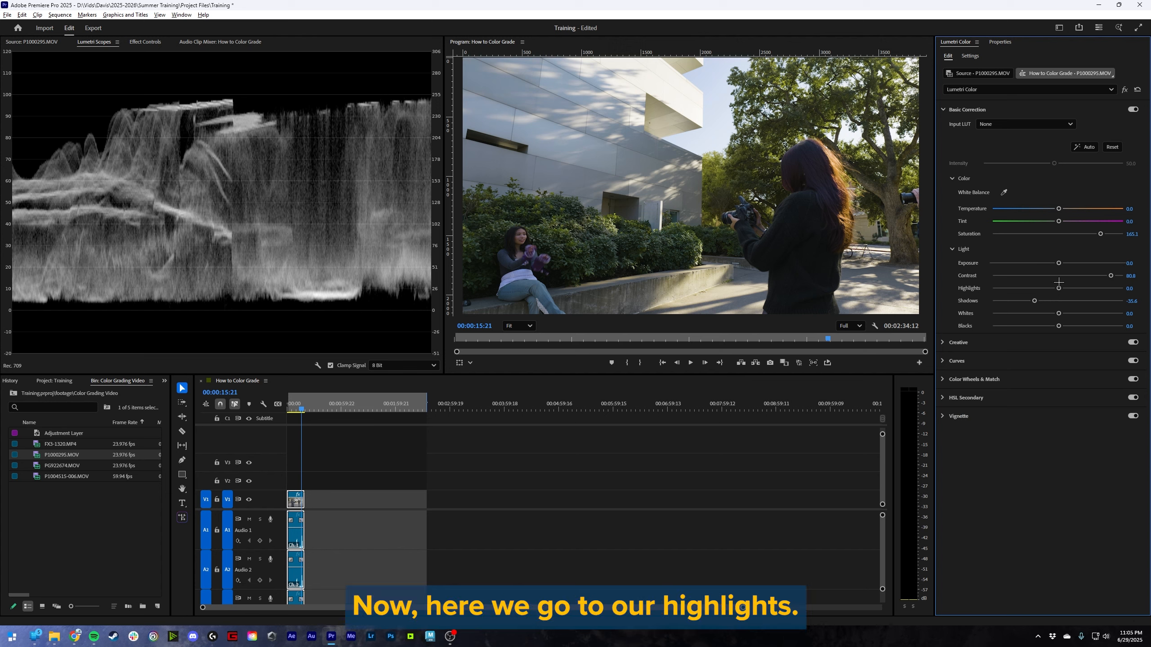
drag(1060, 288, 887, 330)
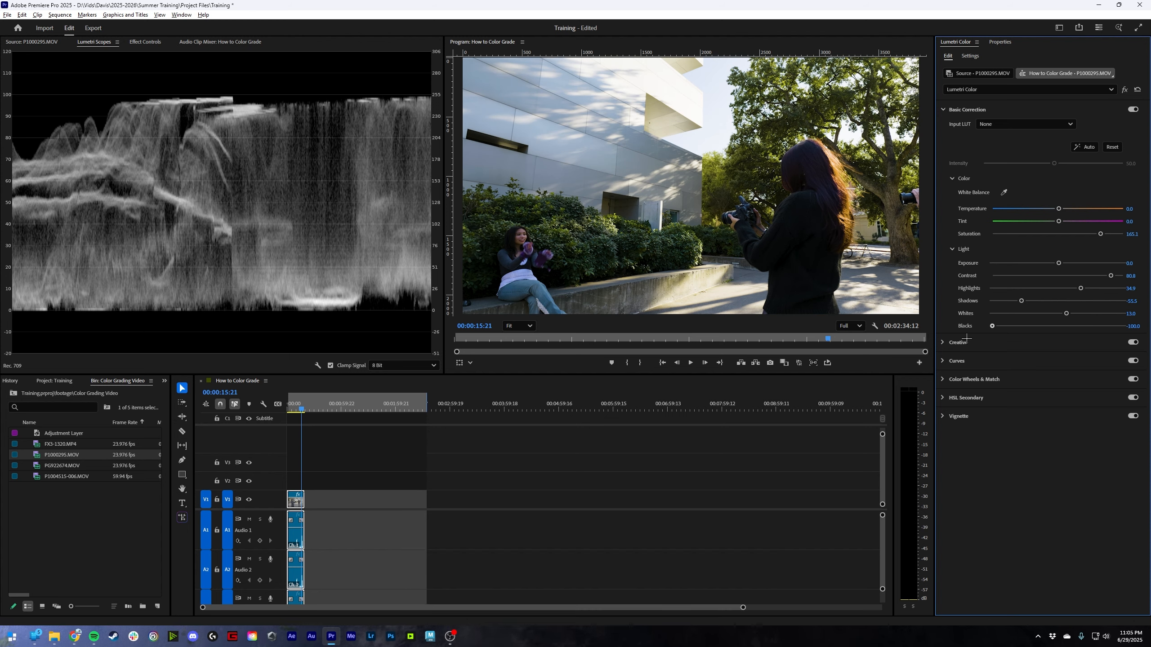
drag(967, 338, 1005, 339)
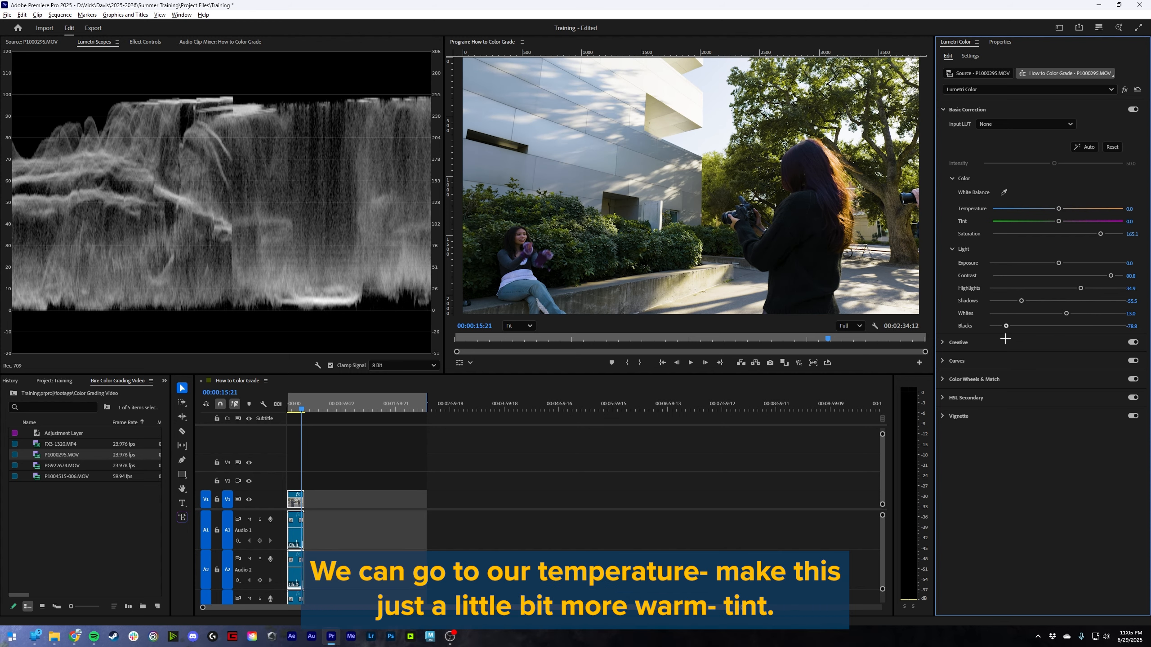
drag(1058, 208, 1059, 221)
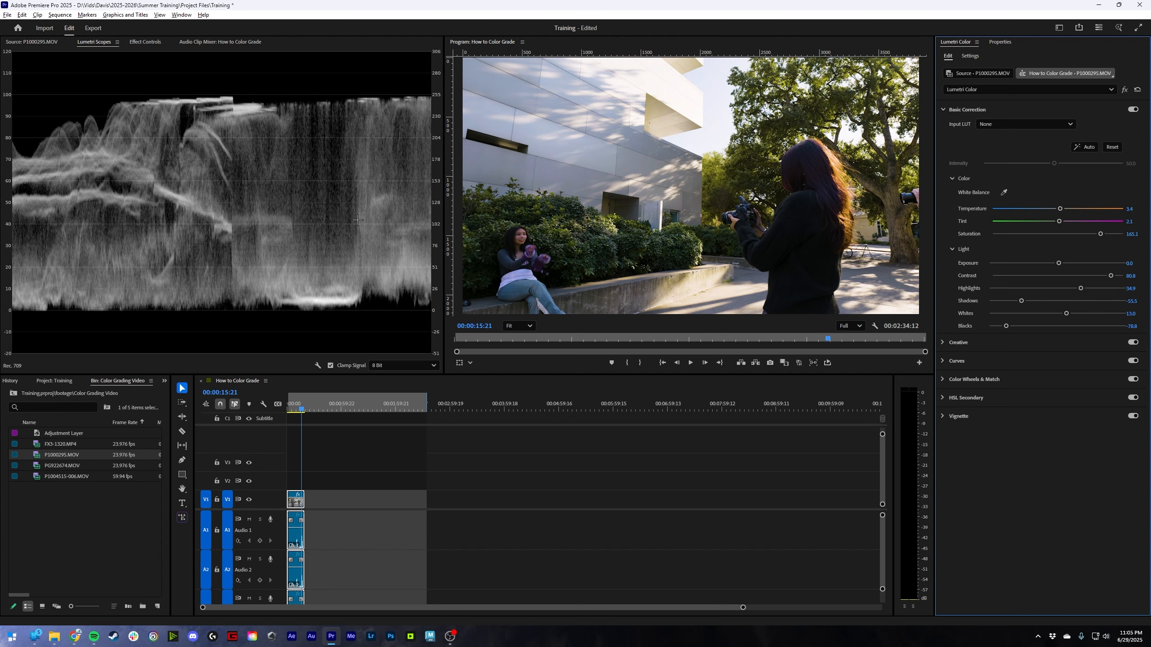
- Switch the scope to an RGB waveform and add control points around the pink range of the Hue vs Hue curve
right_click(358, 222)
mouse_move(398, 283)
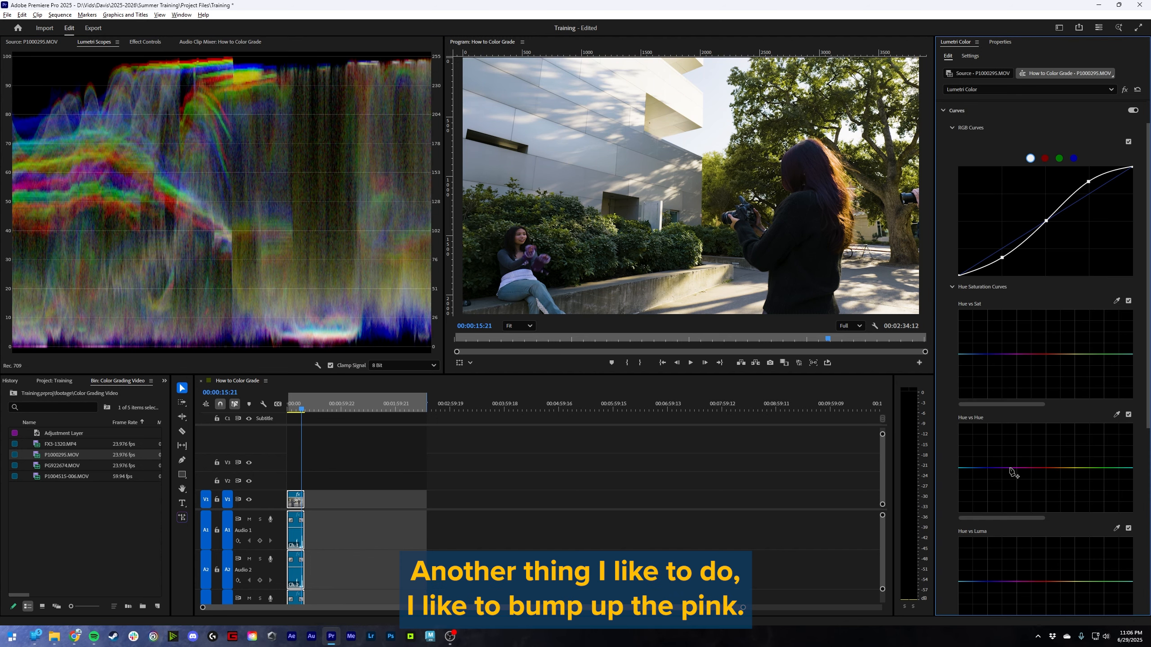
click(1010, 468)
click(1015, 468)
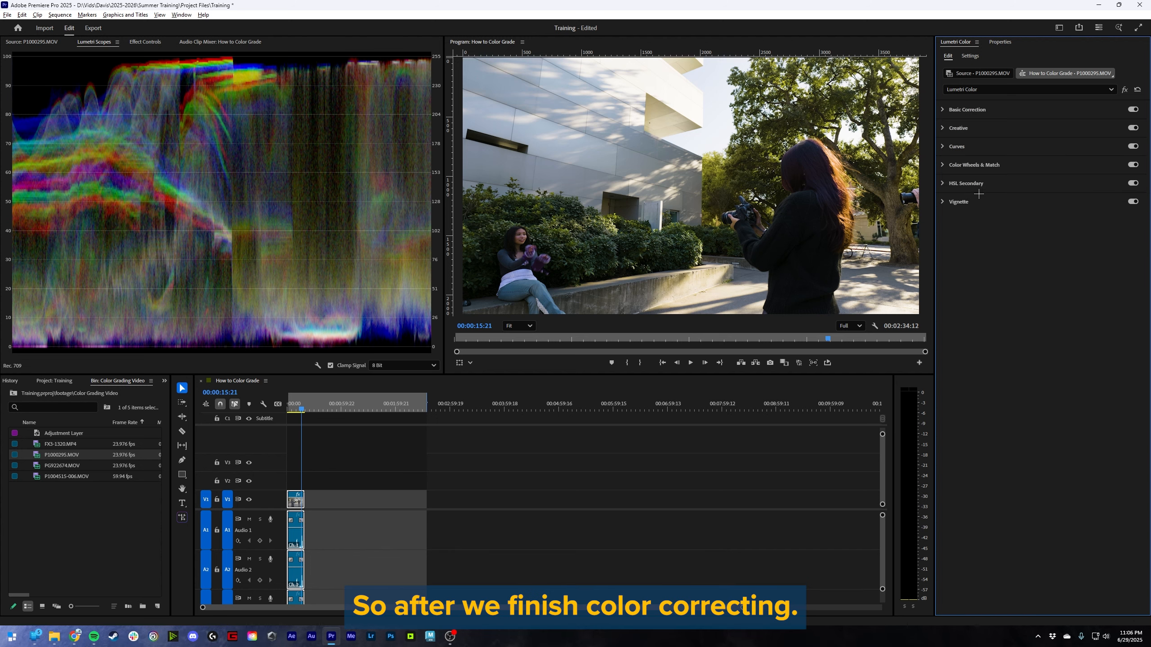
click(958, 203)
click(955, 205)
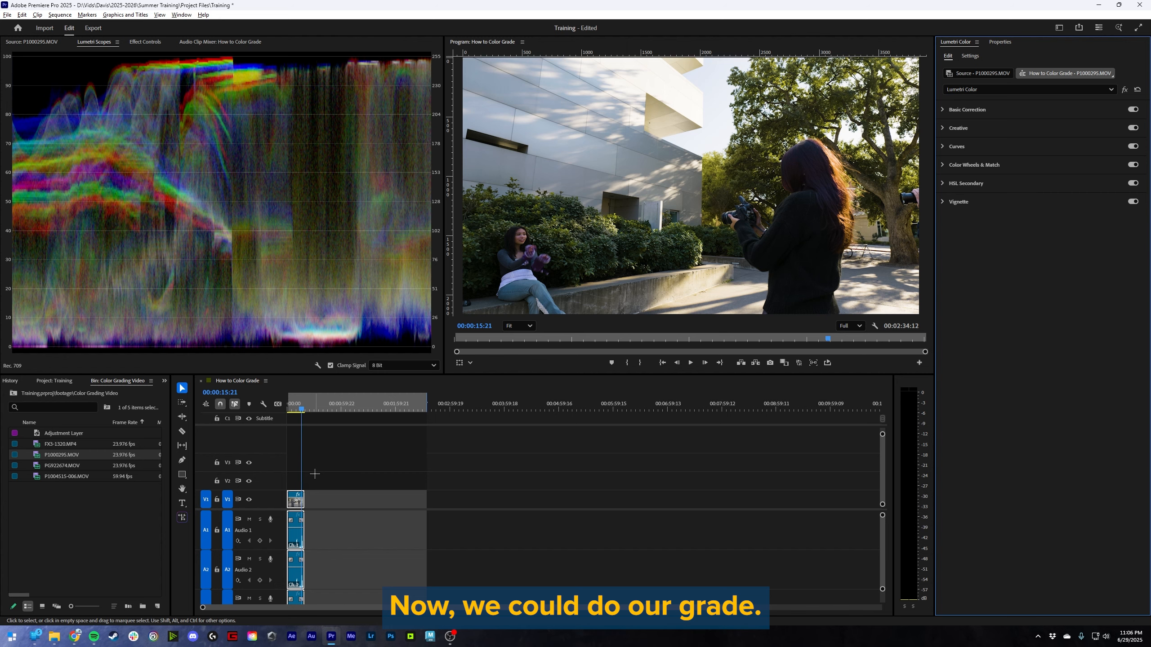
- Place the adjustment layer above the corrected clip and set its creative look to Autumn-Rec709
drag(63, 433, 290, 485)
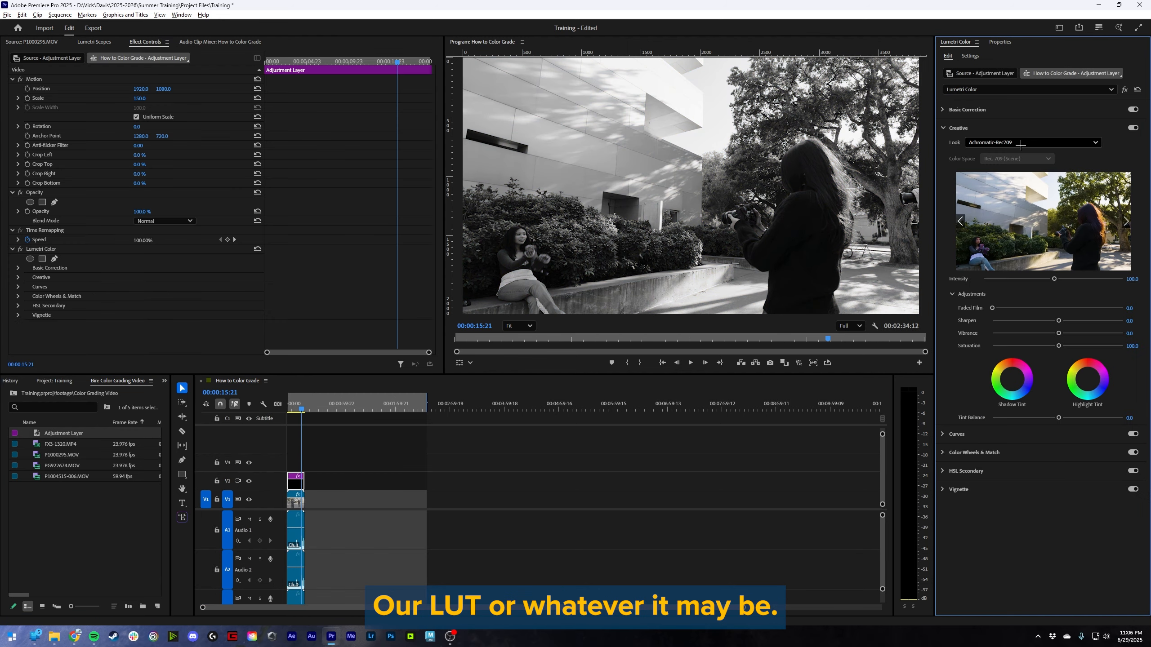
click(1020, 143)
click(1024, 163)
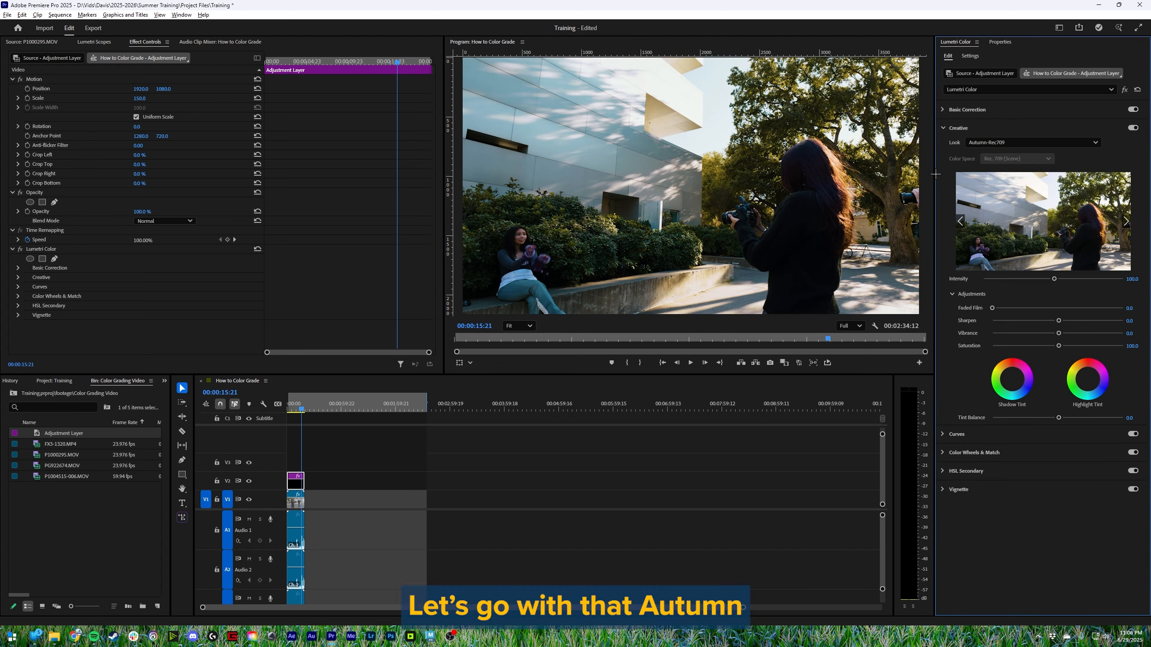
- Turn the adjustment layer's Creative section off and on to compare the image with and without the look
click(1133, 127)
click(1133, 127)
click(1135, 127)
click(1136, 127)
click(1136, 127)
click(1136, 128)
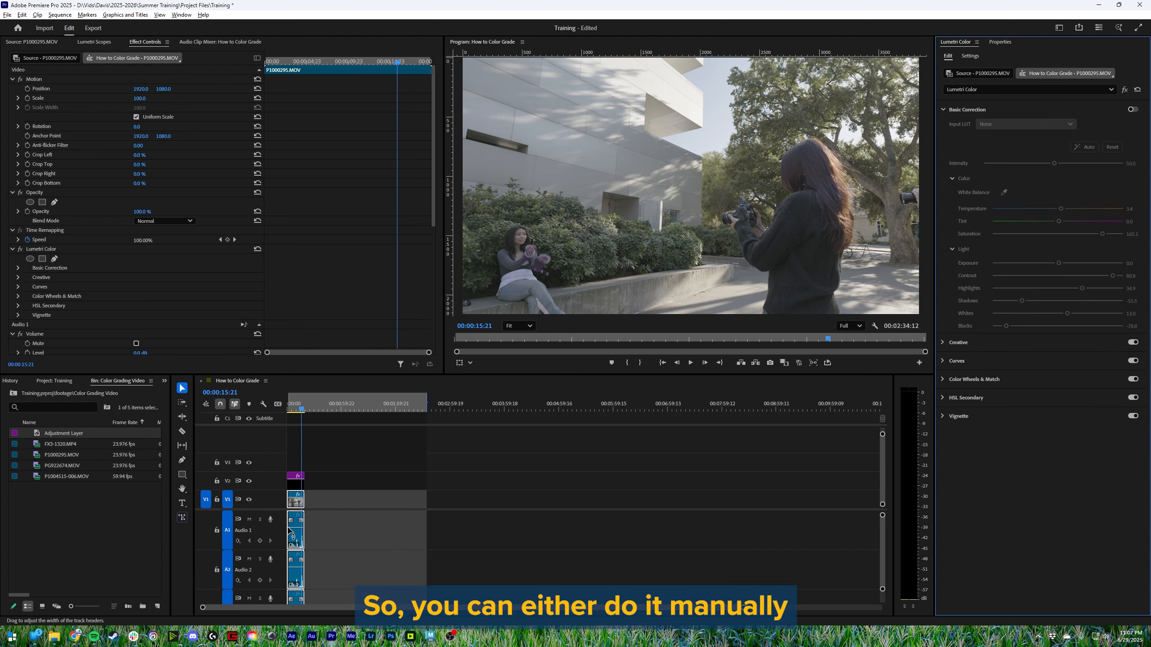
- Duplicate the P1000295.MOV clip directly after the original and remove the copy's attributes, including Lumetri Color
drag(297, 503, 316, 507)
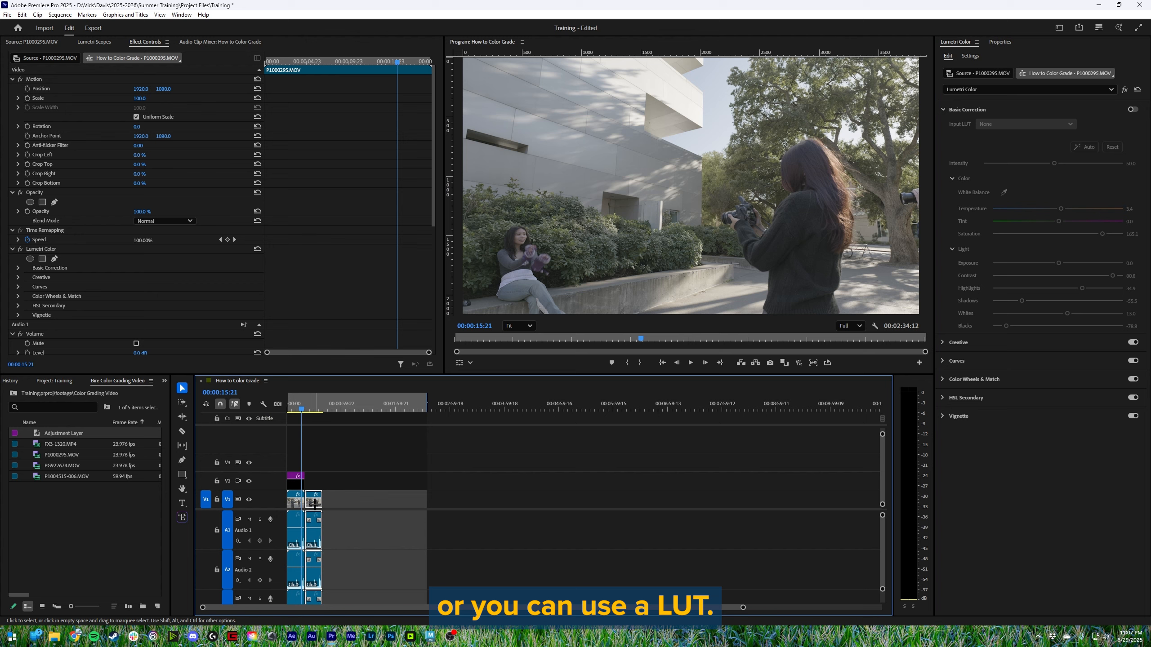
right_click(315, 503)
click(398, 130)
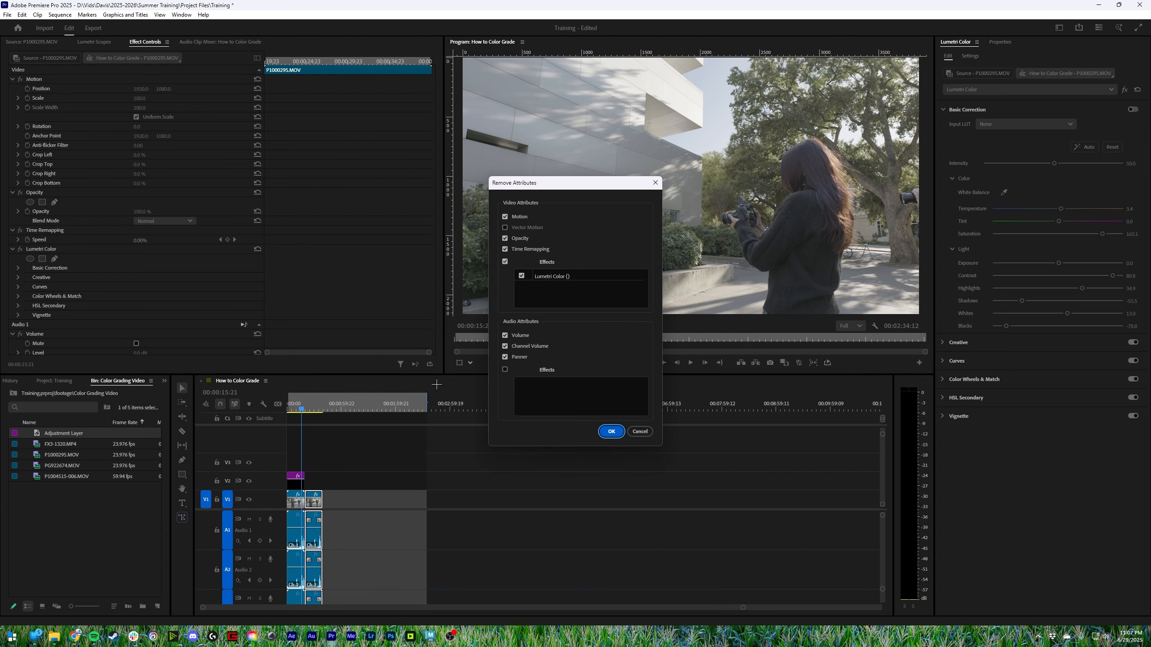
click(610, 428)
- Apply an input LUT and the Autumn-Rec709 creative look to the duplicated clip, and check it at another frame
click(316, 403)
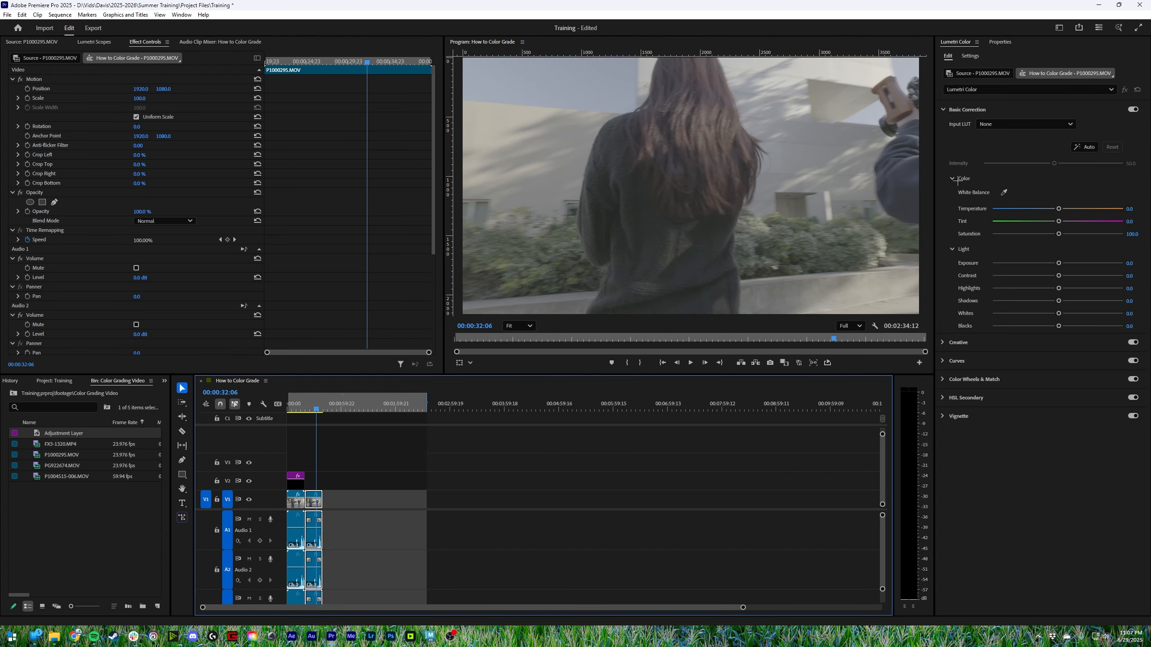
click(1026, 124)
click(1039, 240)
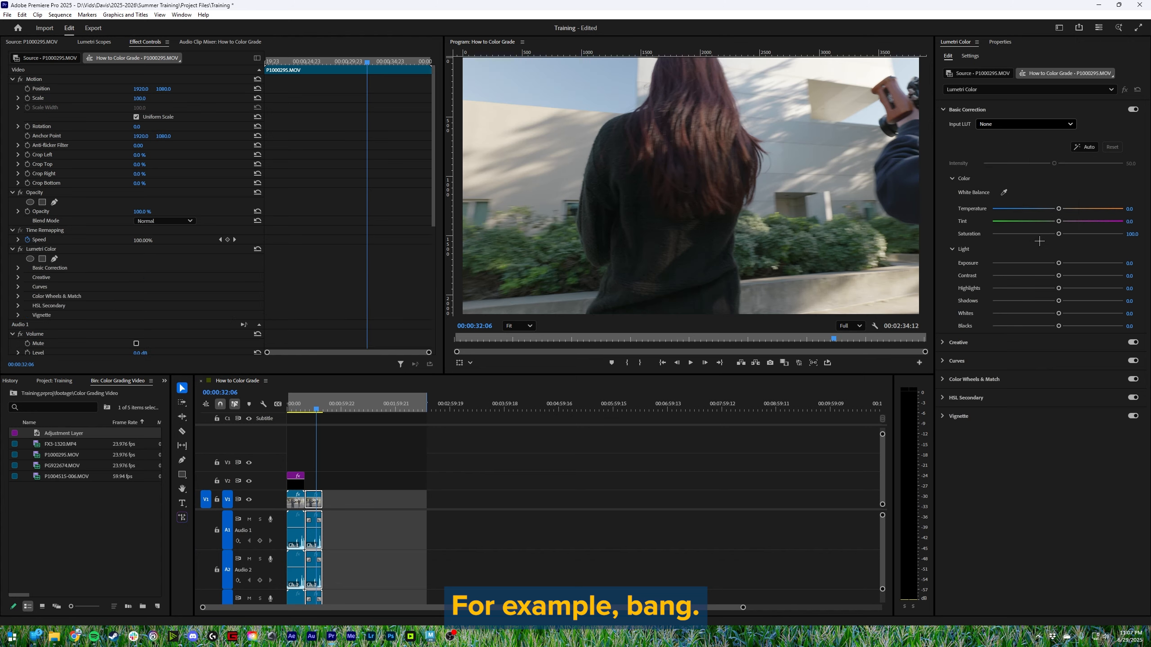
click(958, 342)
click(1032, 143)
click(1014, 156)
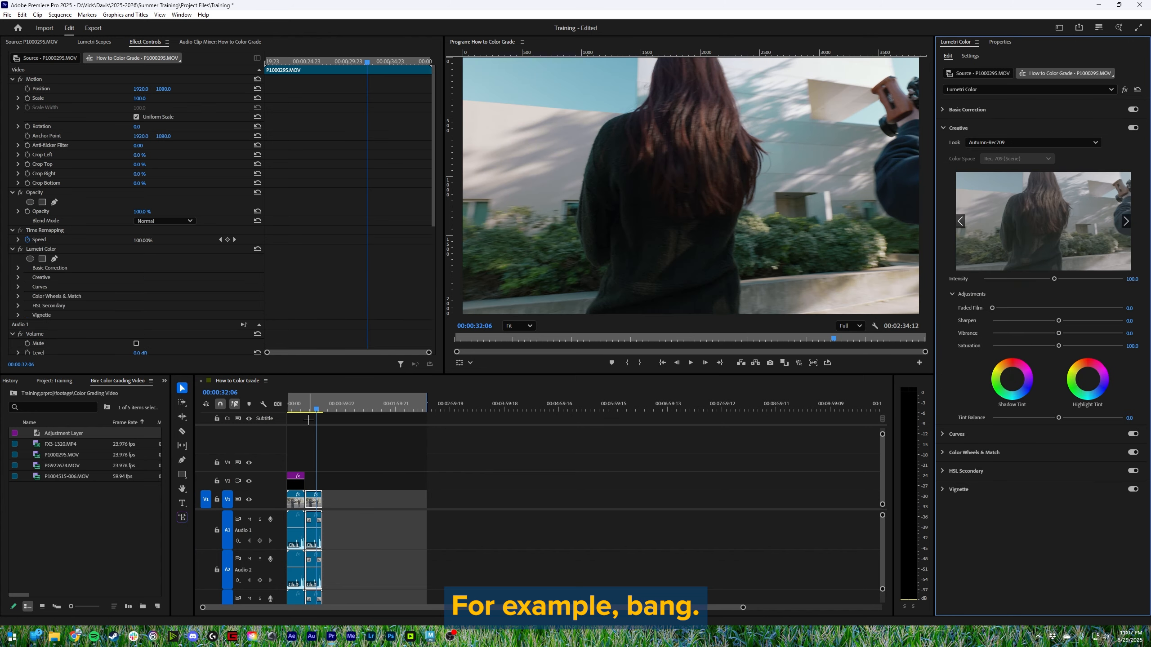
mouse_move(311, 406)
mouse_down()
mouse_move(322, 407)
mouse_move(293, 408)
mouse_move(320, 409)
mouse_move(303, 408)
mouse_up()
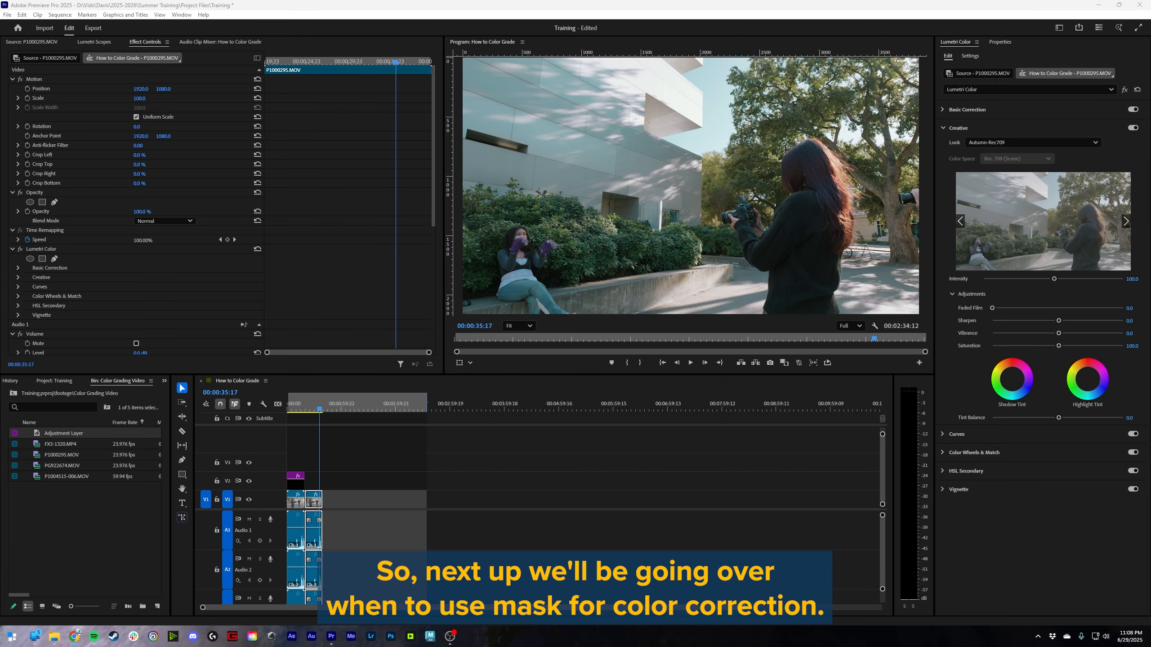
- Open the Valentines Day project from the recent projects
click(62, 470)
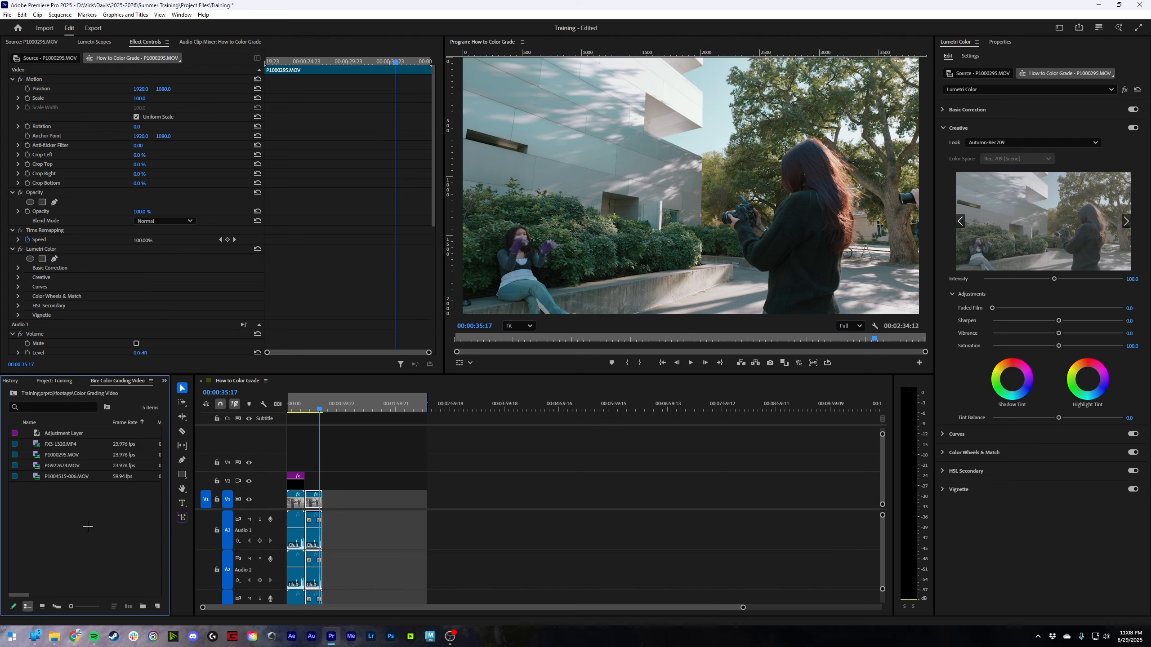
click(8, 14)
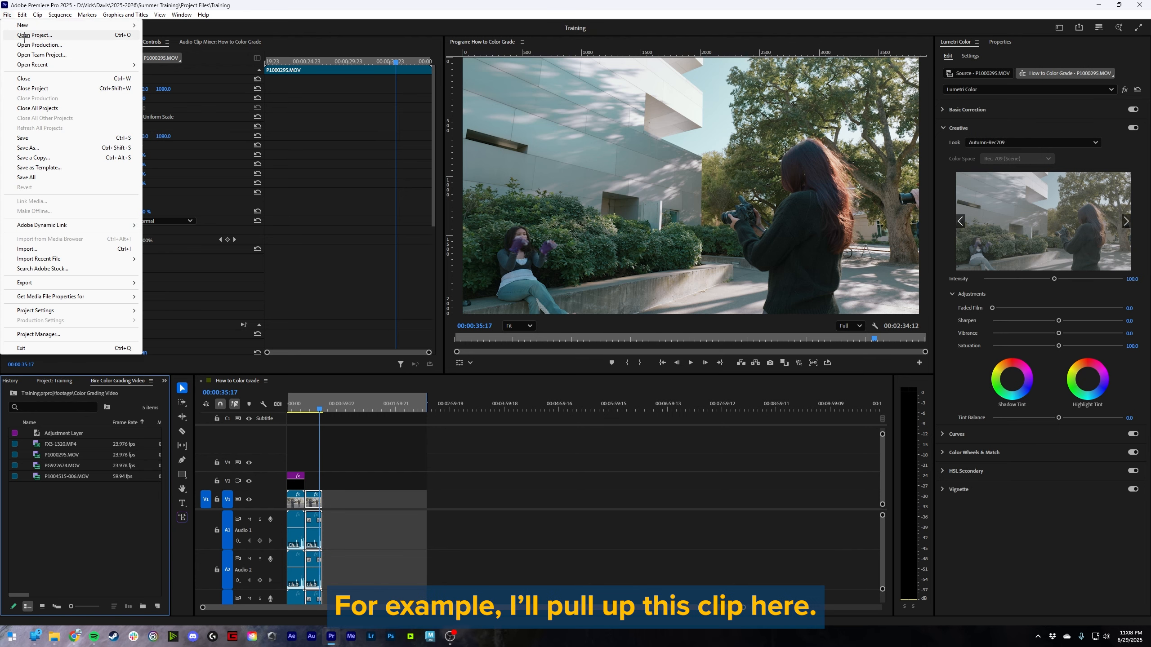
mouse_move(39, 62)
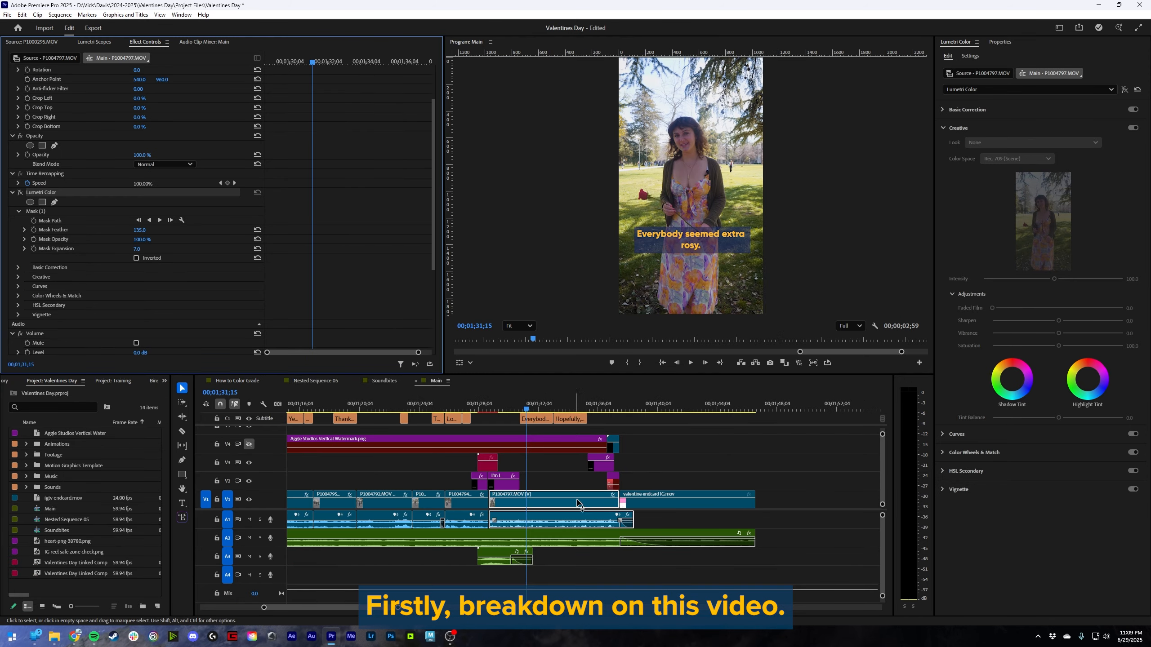
- Review the source-level Basic Correction settings of P1004797.MOV and return to the sequence clip's settings
click(1010, 73)
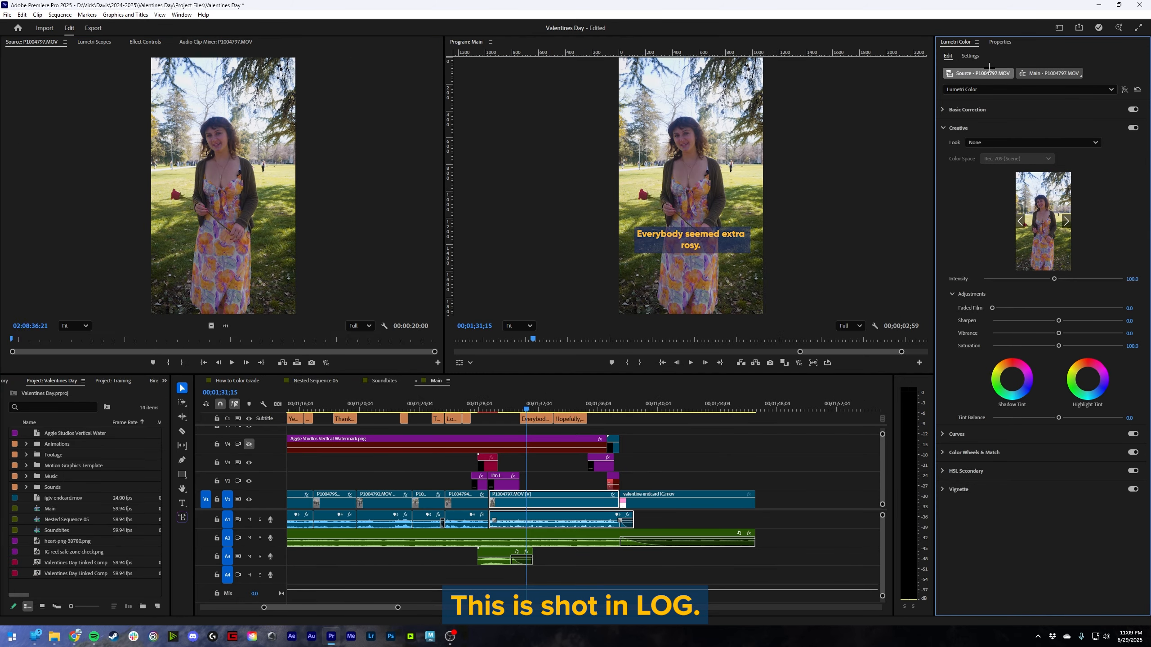
click(967, 110)
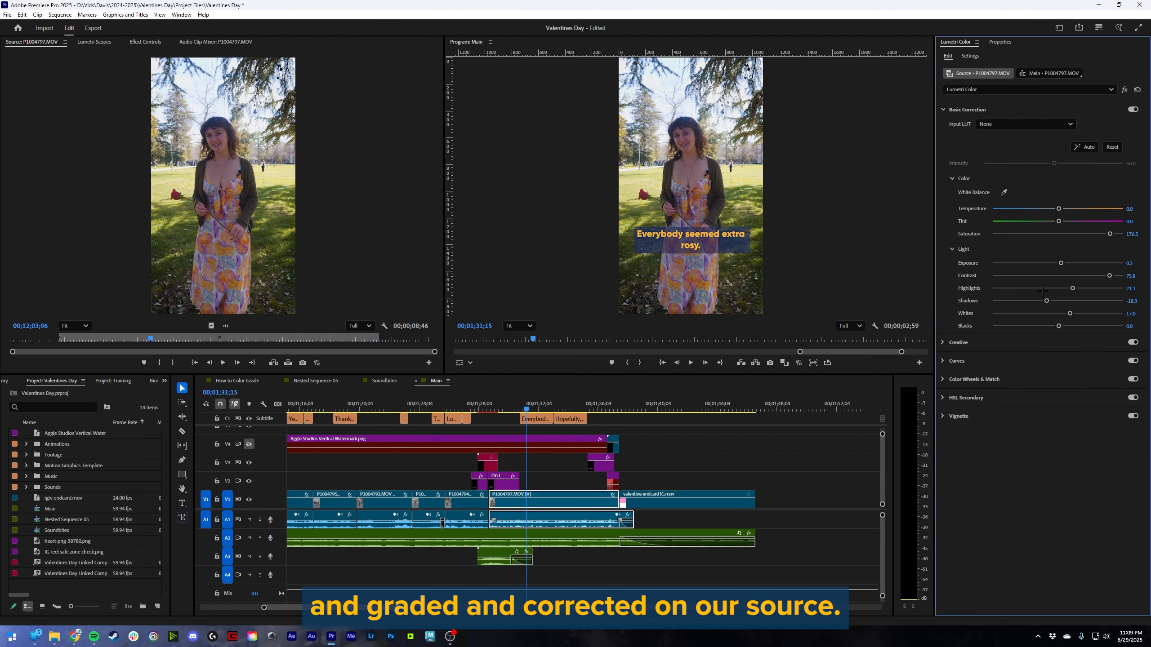
click(1049, 73)
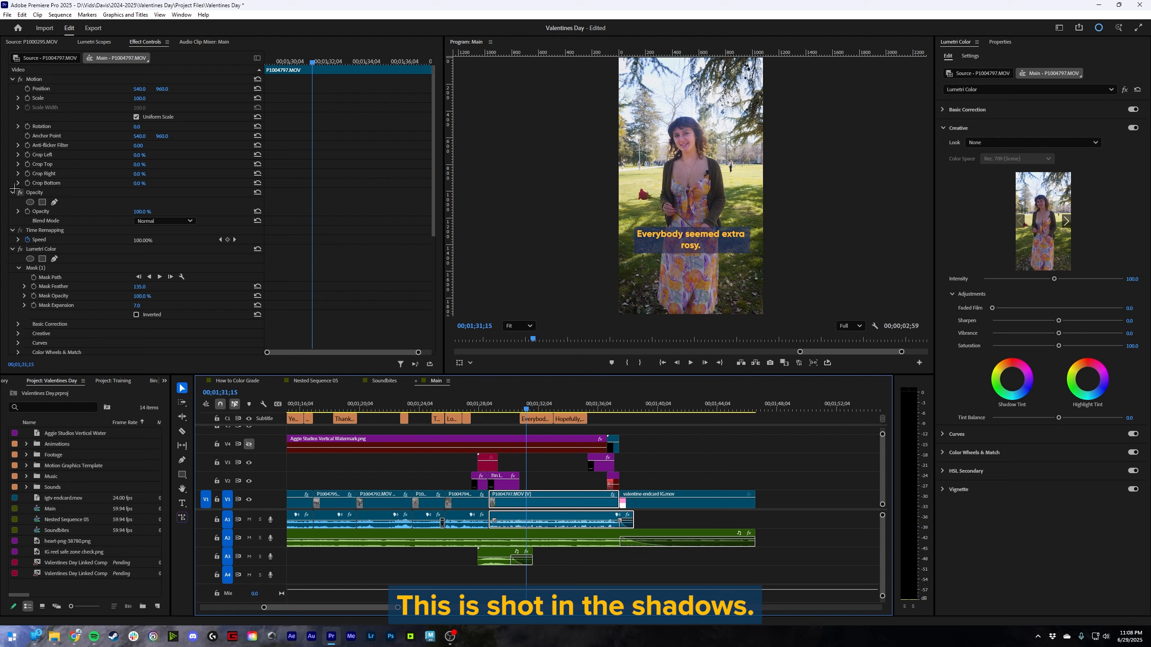
- Bypass the sequence clip's Lumetri Color effect for comparison and select its Mask (1) around the woman's face
click(20, 249)
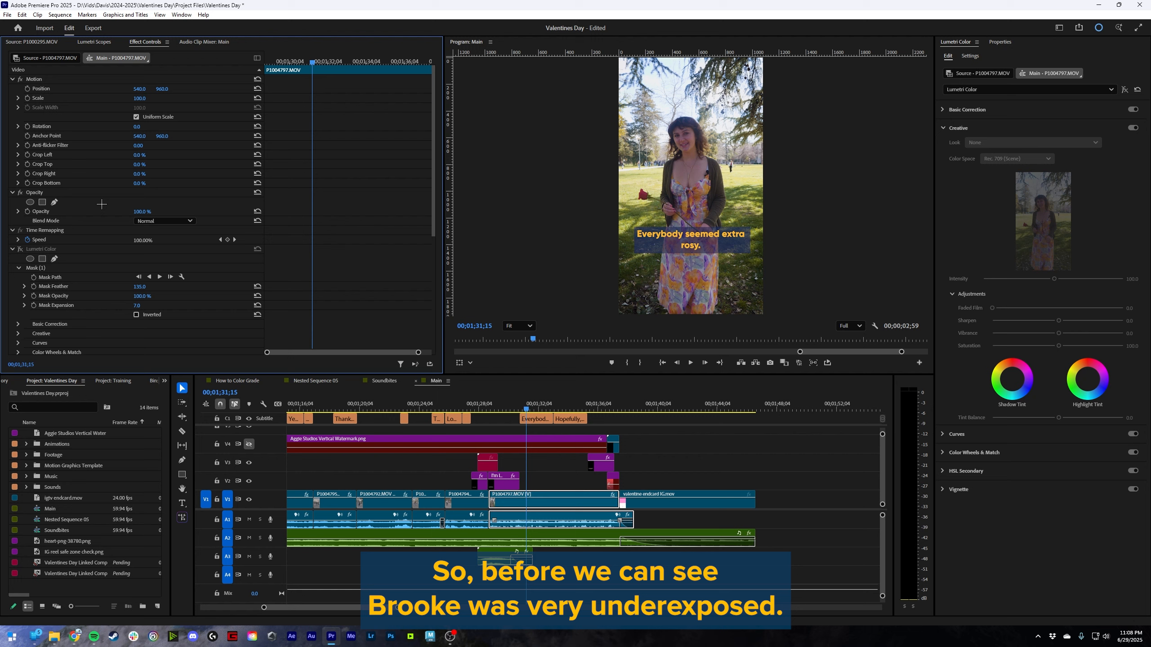
click(45, 249)
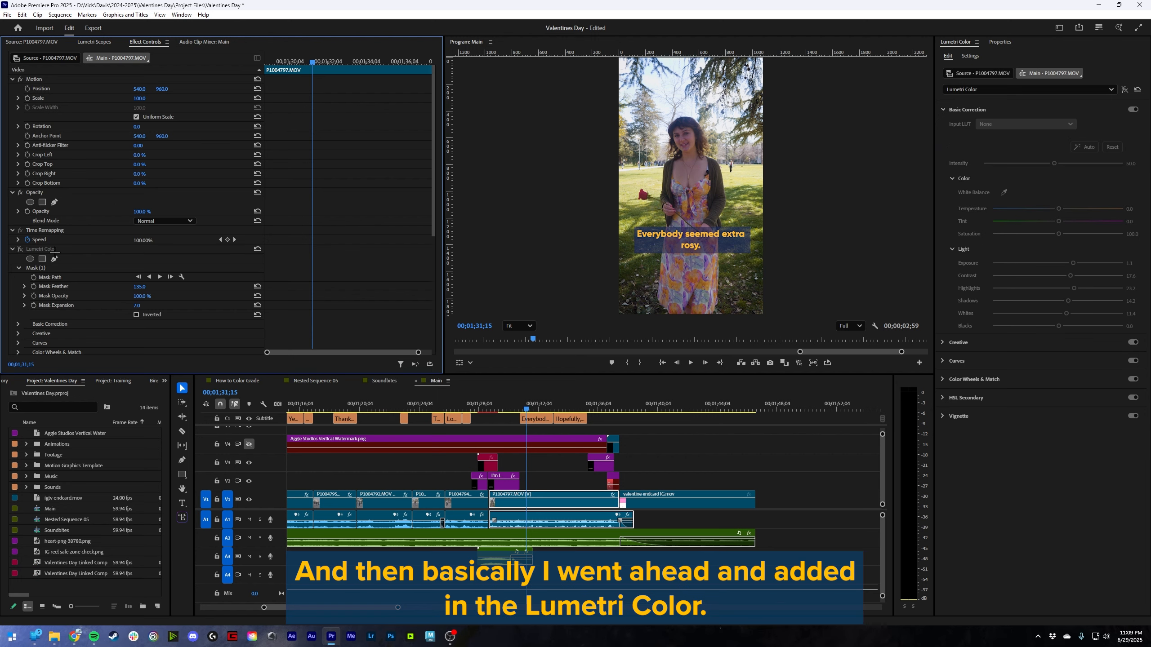
click(54, 250)
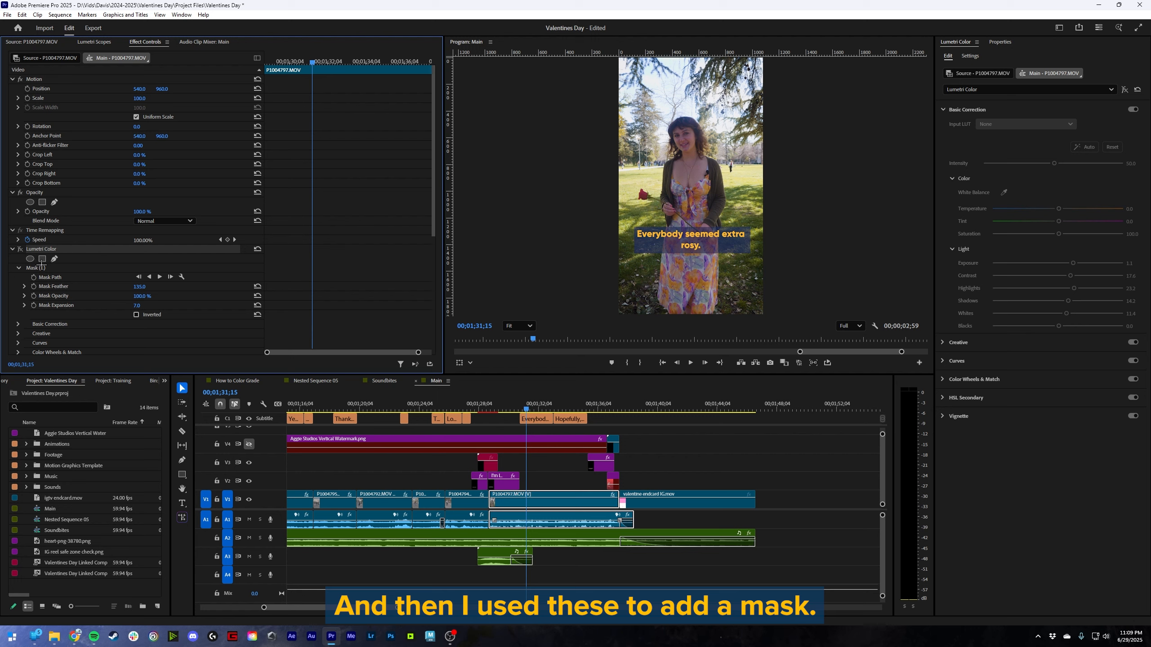
click(43, 268)
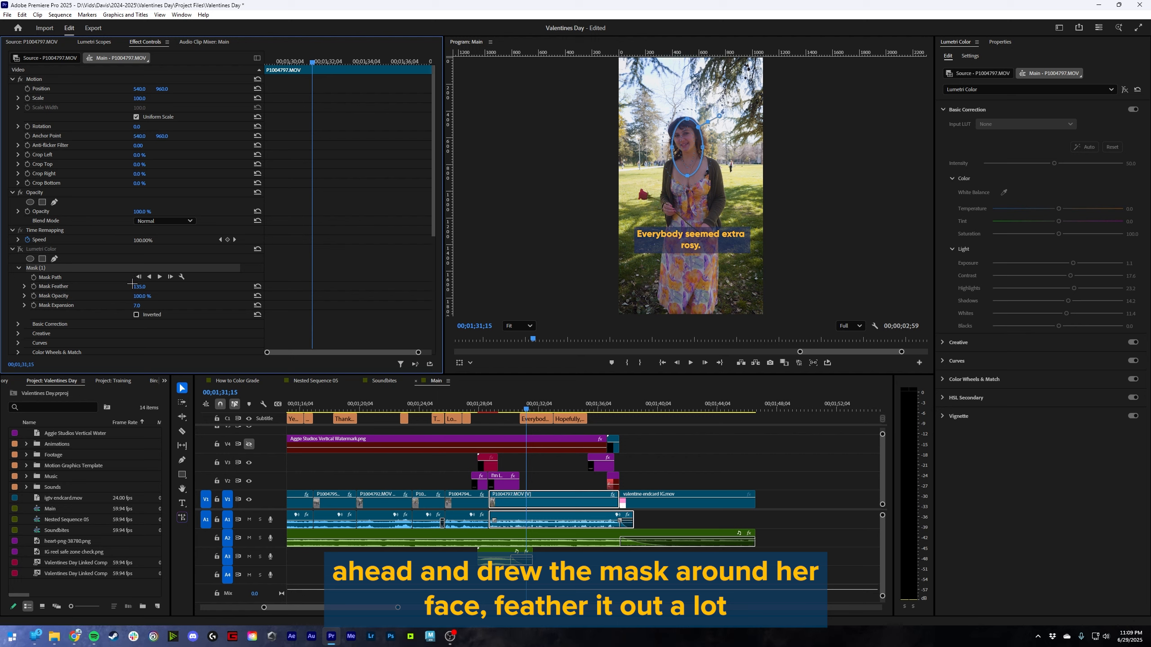
- Try a mask feather of 3.0 on the face mask, and raise the feather to 209.0
click(54, 286)
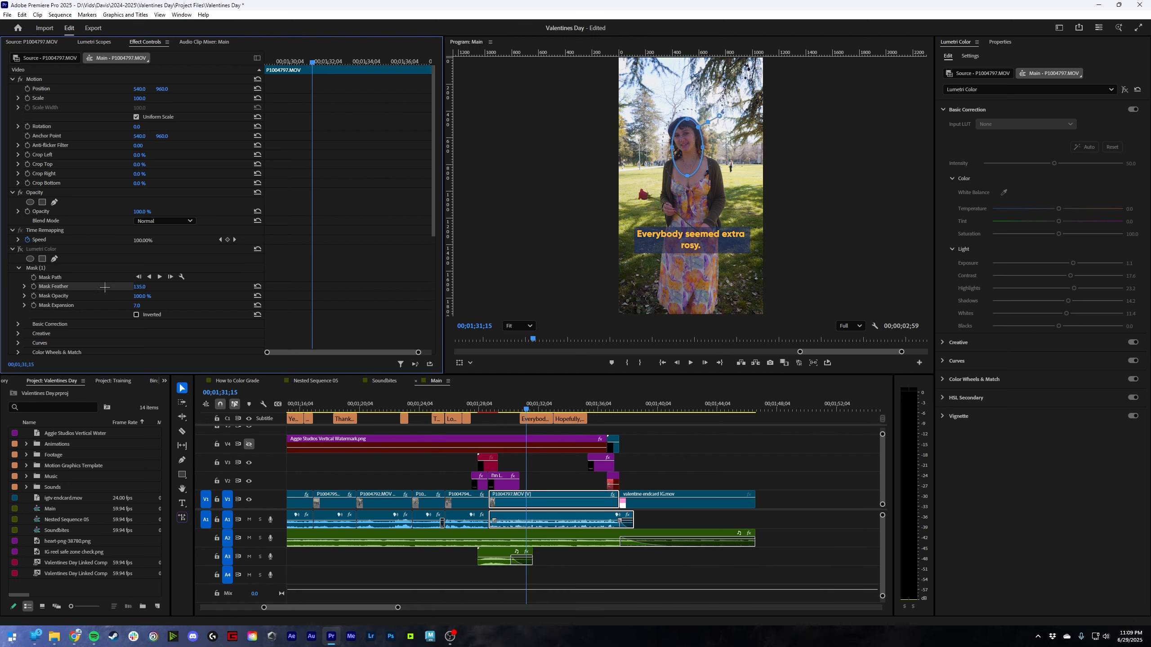
click(171, 306)
drag(139, 286, 78, 286)
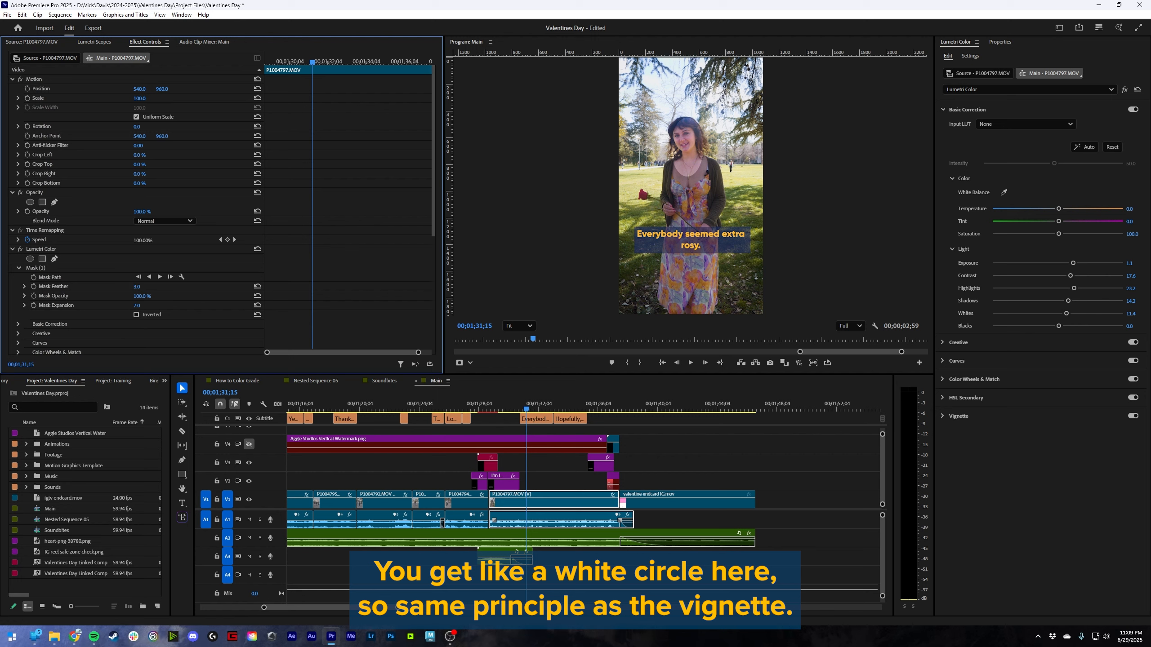
drag(138, 287, 231, 286)
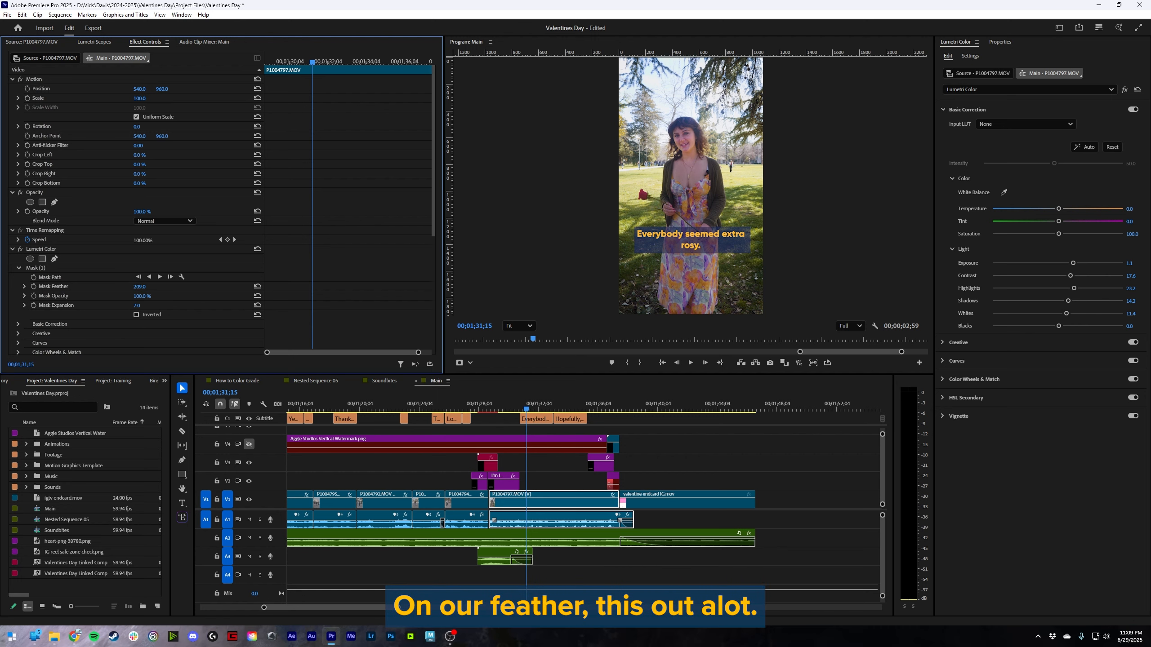
- Adjust the face mask to a feather of 162.0, an opacity of 97.0 % and an expansion of 102.0
drag(138, 286, 408, 287)
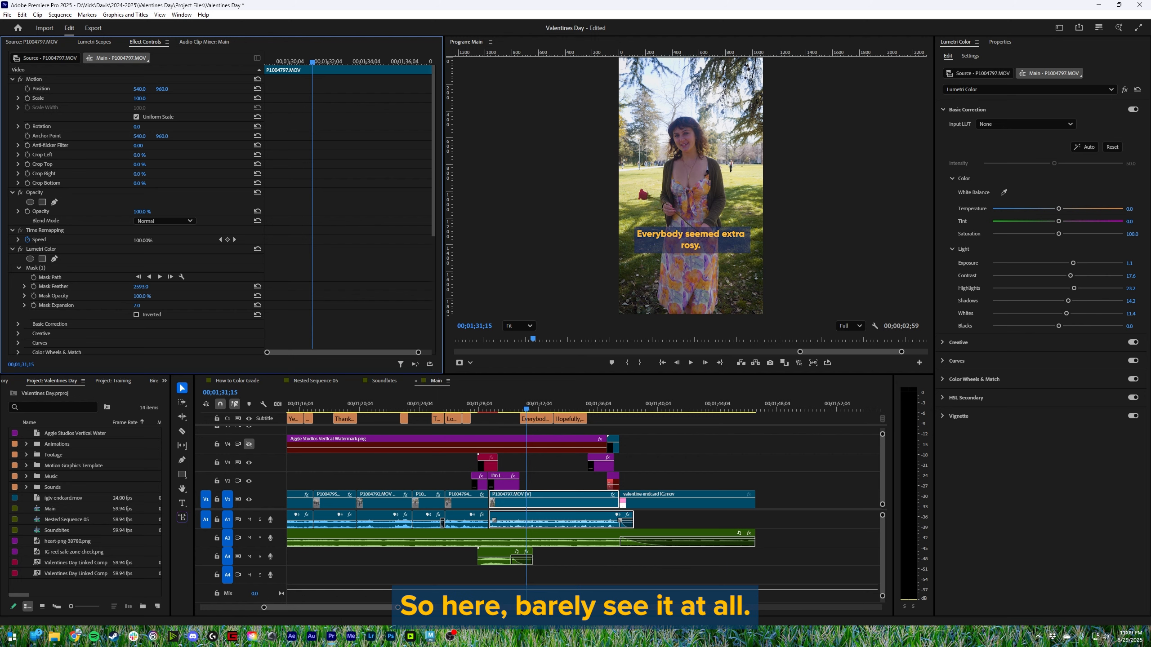
drag(138, 286, 68, 286)
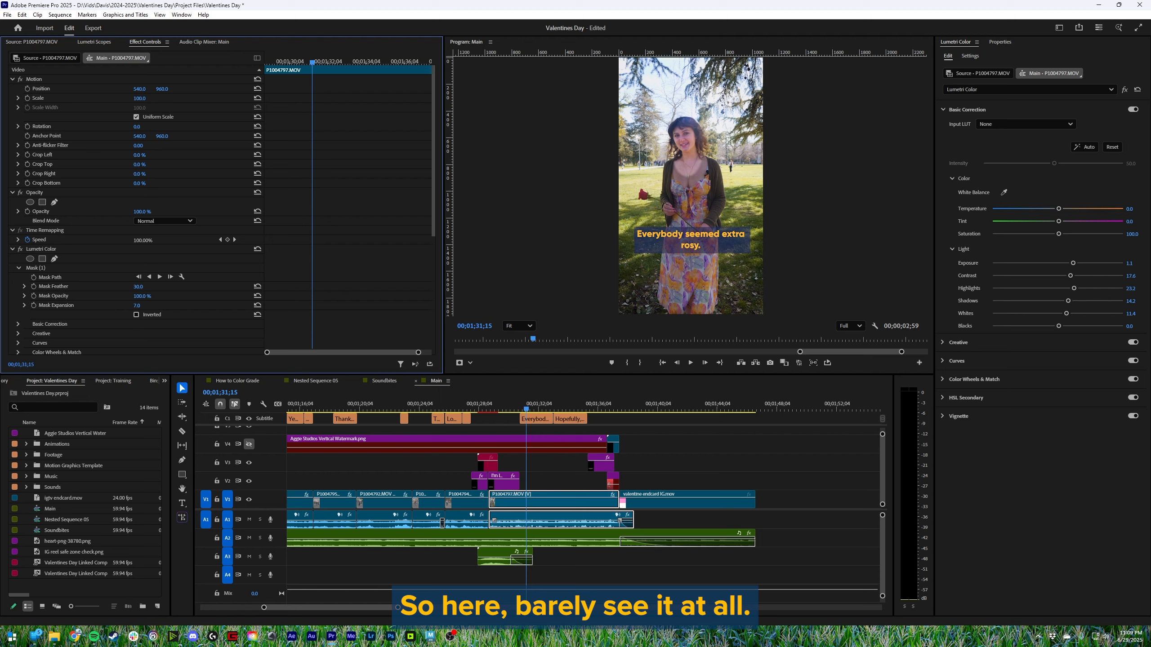
mouse_move(138, 286)
mouse_down()
mouse_move(160, 286)
mouse_move(138, 299)
mouse_move(209, 305)
mouse_move(140, 305)
mouse_up()
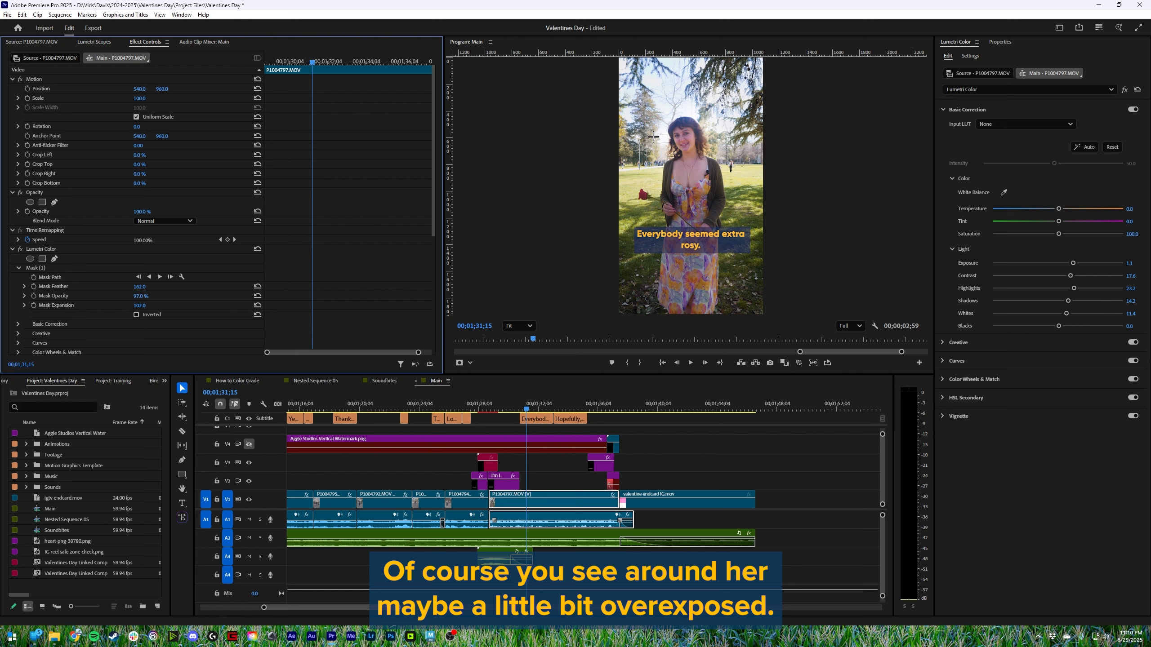
- Toggle the clip's Lumetri Color effect off and on to compare the masked face correction
click(20, 249)
click(19, 248)
click(20, 248)
click(19, 249)
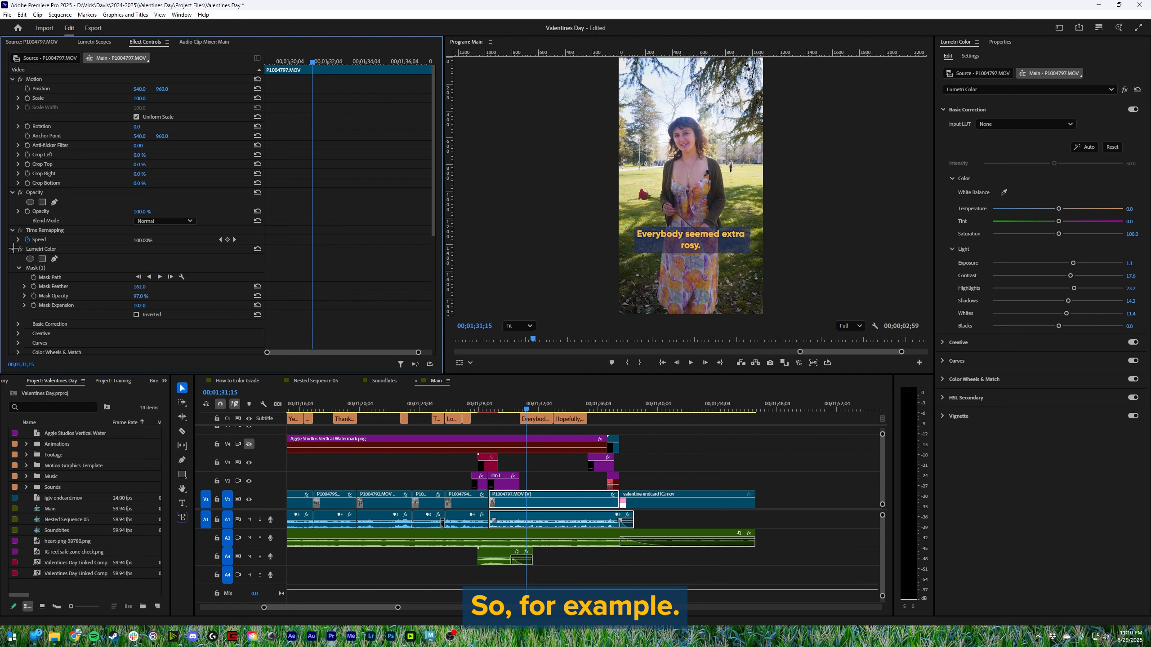
- Try a slightly lower exposure on the masked face, and with Mask (1) selected try strongly overexposing it
click(1078, 257)
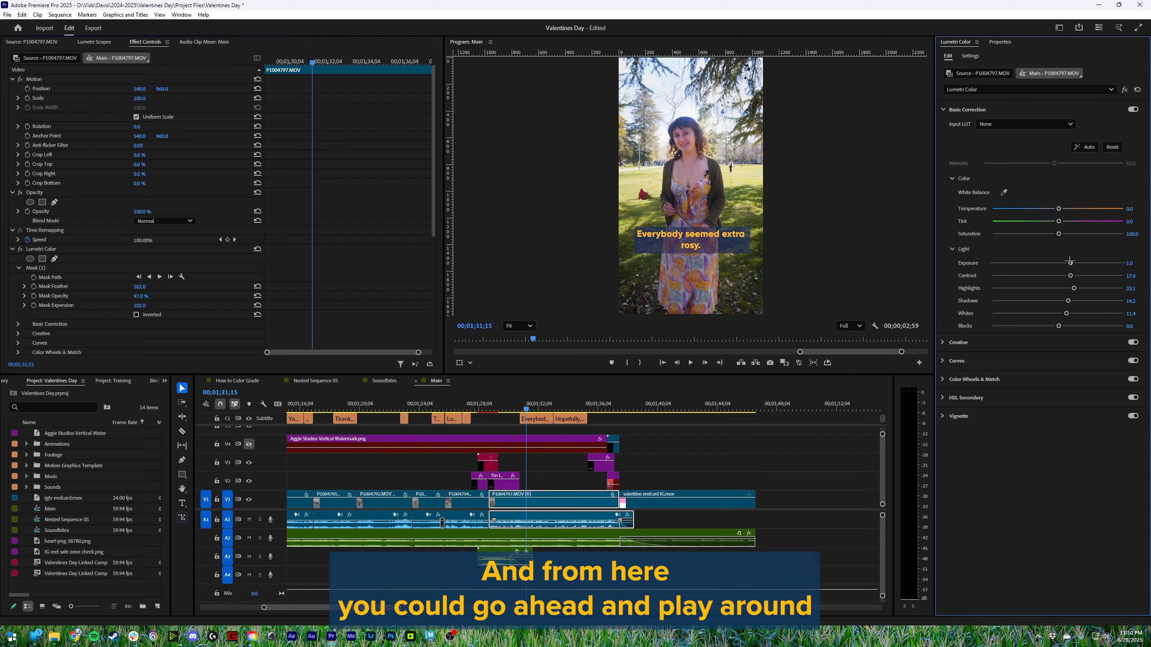
drag(1071, 262, 1067, 262)
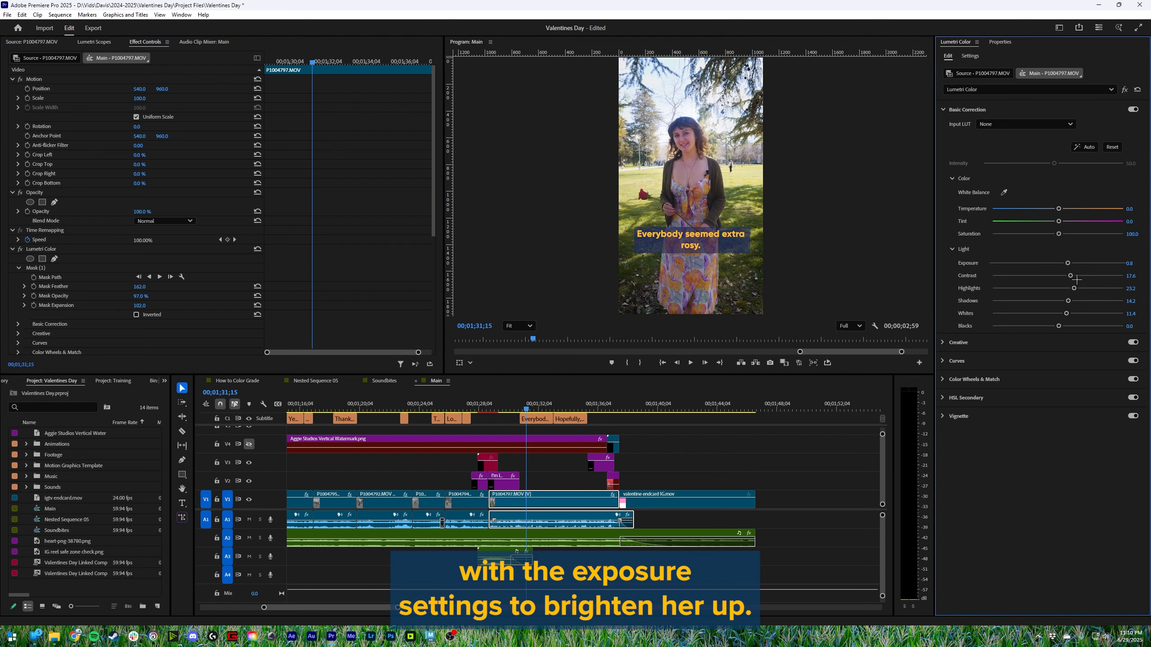
click(47, 249)
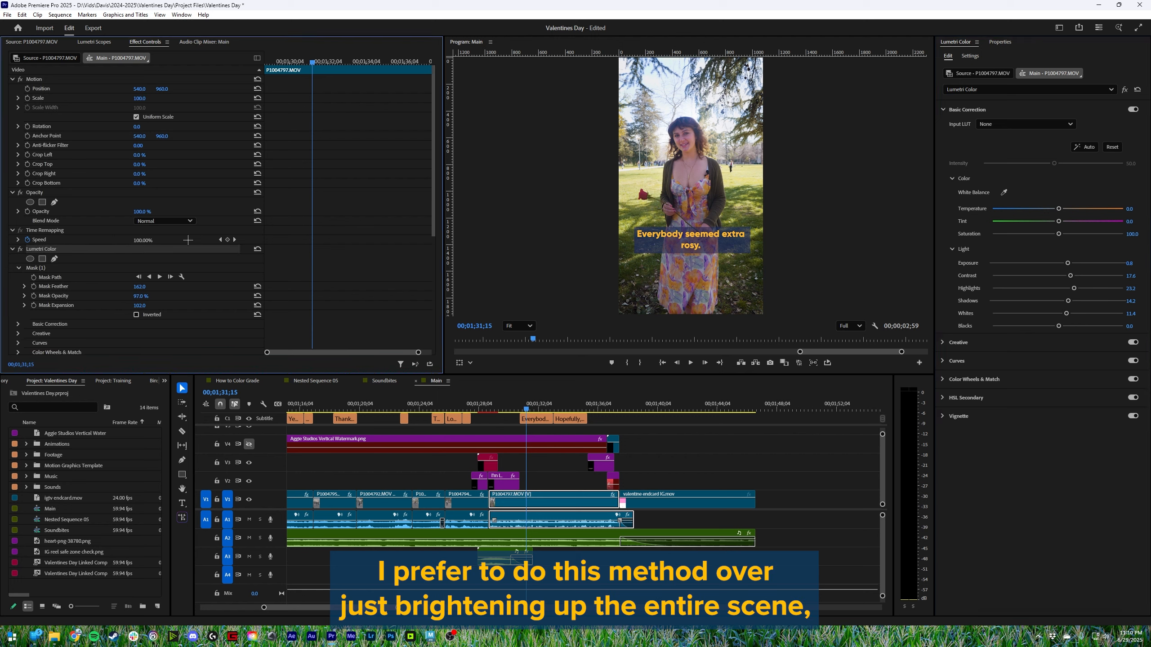
click(36, 268)
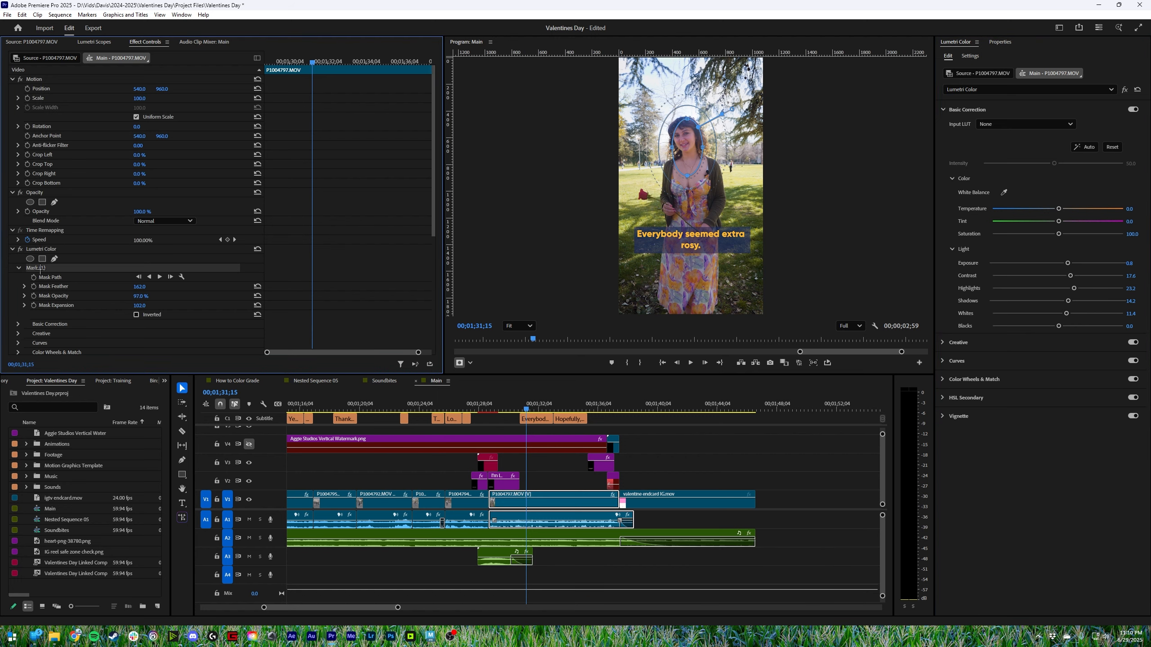
click(766, 145)
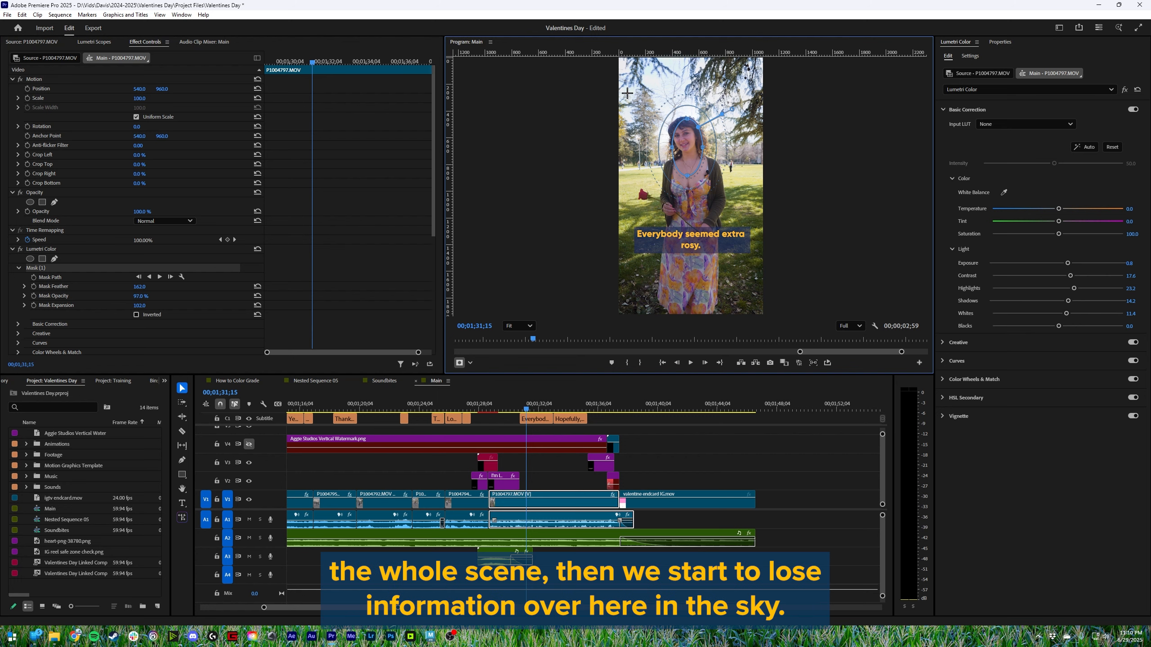
drag(1072, 262, 1076, 263)
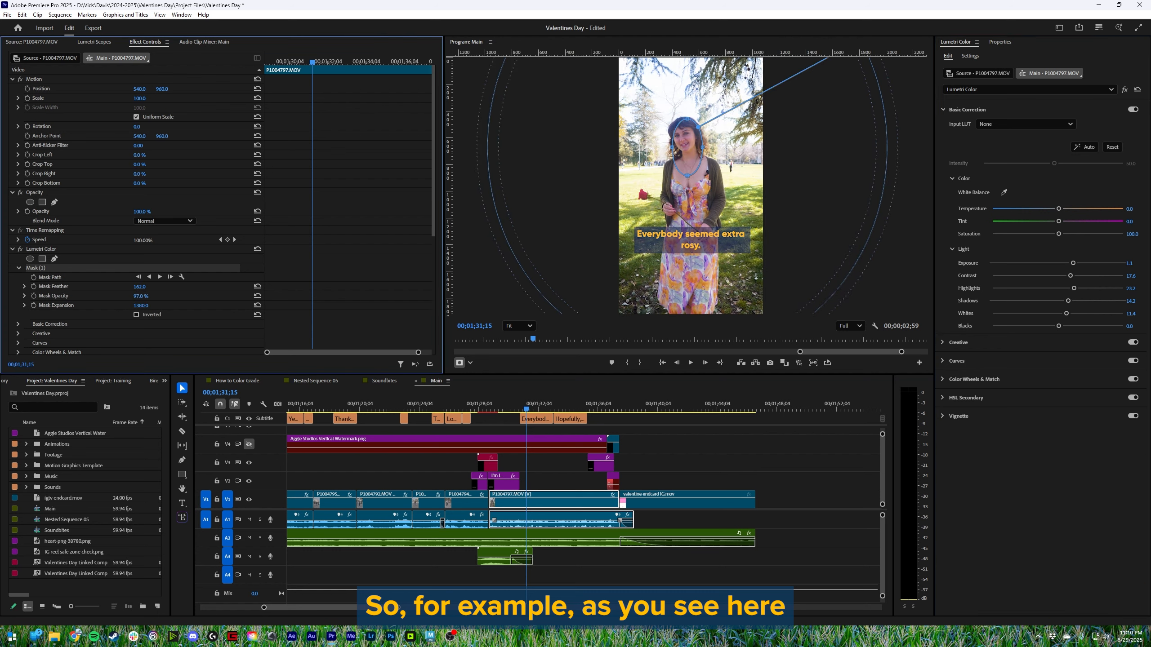
drag(140, 306, 184, 306)
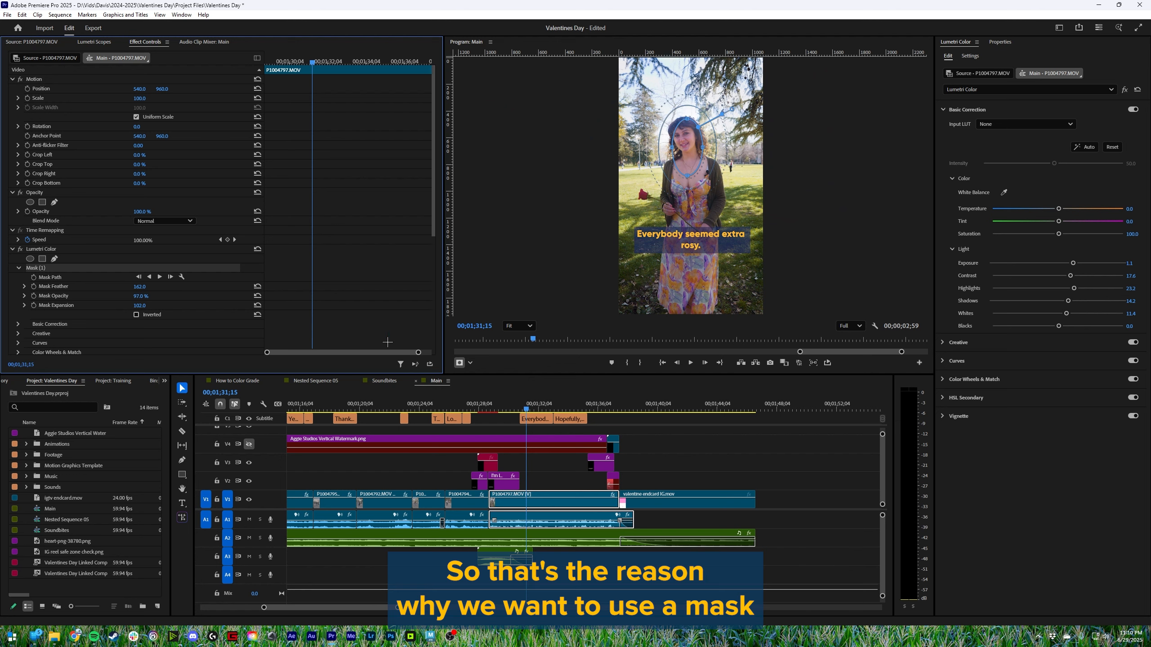
- Deselect the face mask, set its expansion to 85.0 and its opacity to 100 %
click(839, 238)
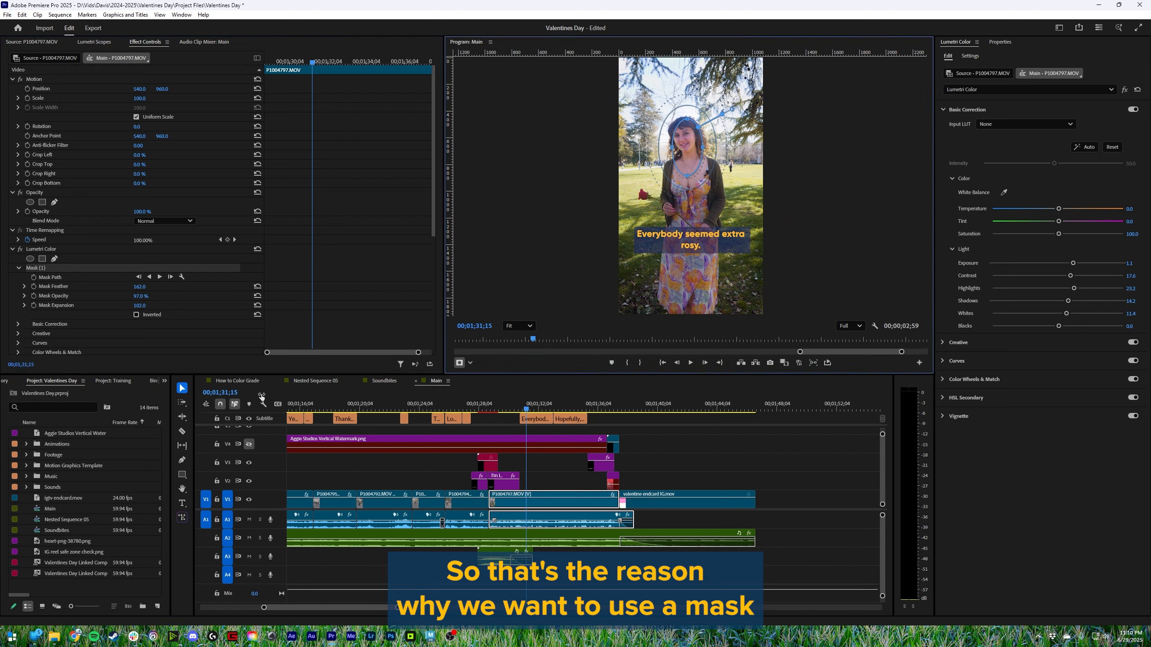
click(164, 323)
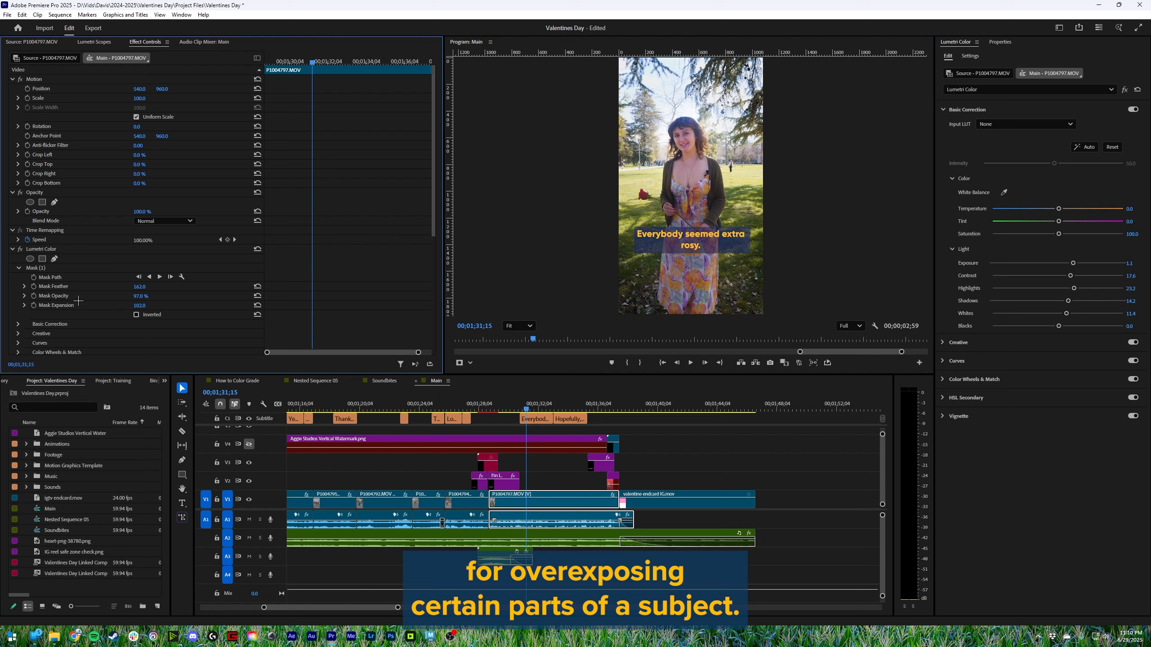
mouse_move(138, 306)
mouse_down()
mouse_move(121, 306)
mouse_move(140, 295)
mouse_move(95, 295)
mouse_move(147, 297)
mouse_up()
drag(149, 296, 156, 297)
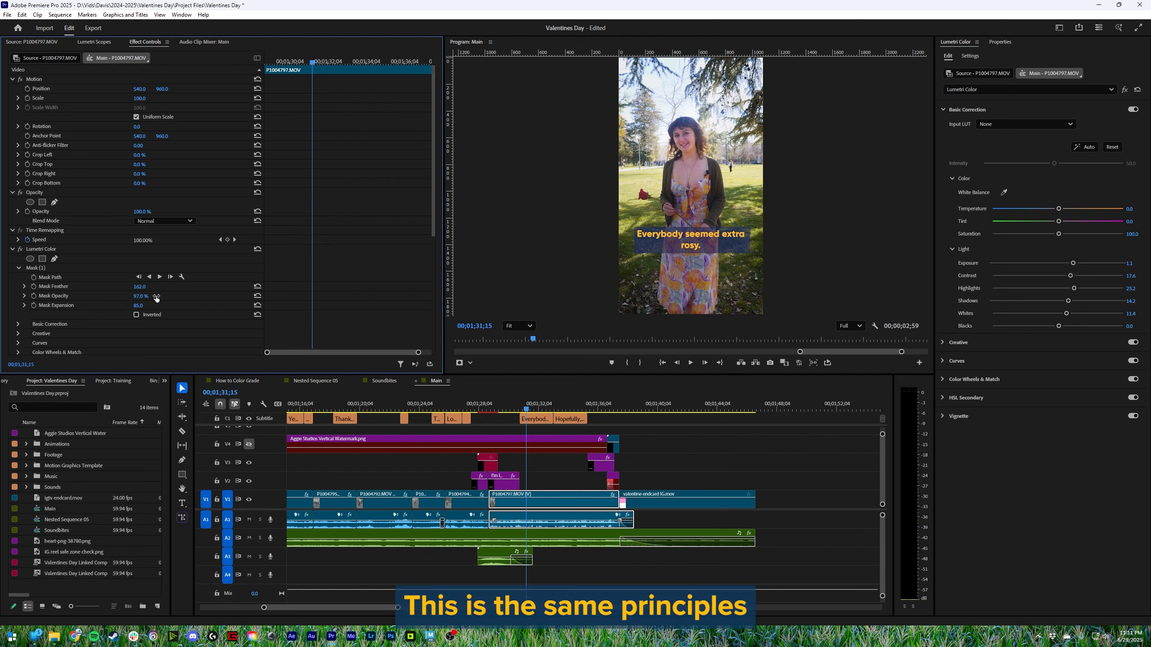
click(152, 295)
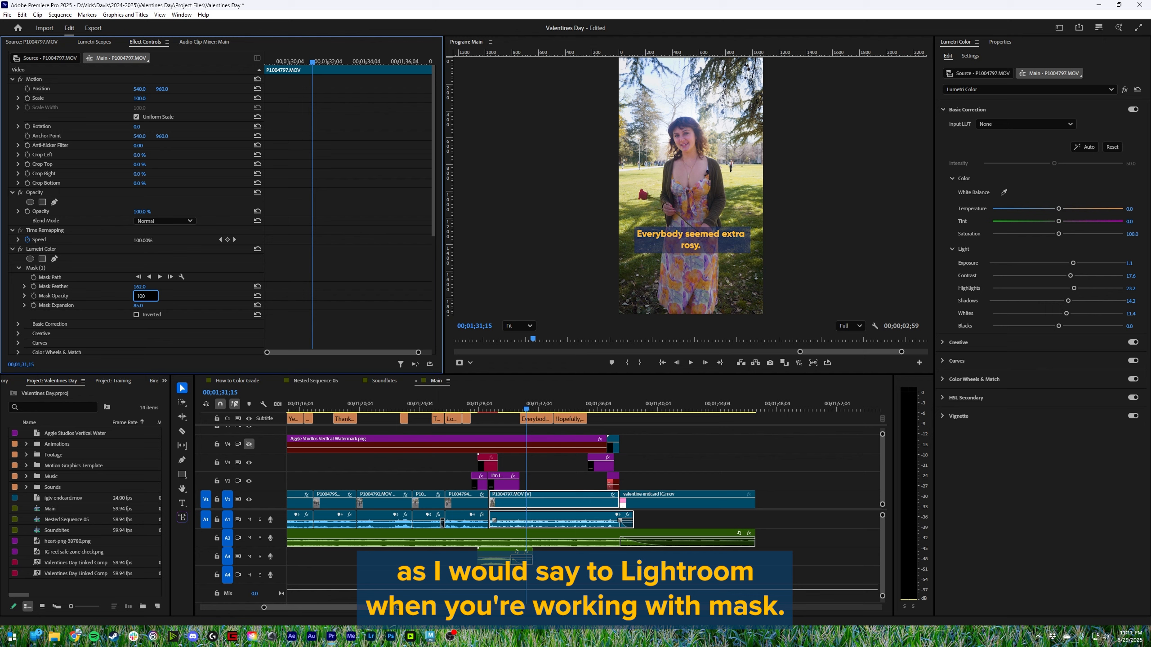
key(Return)
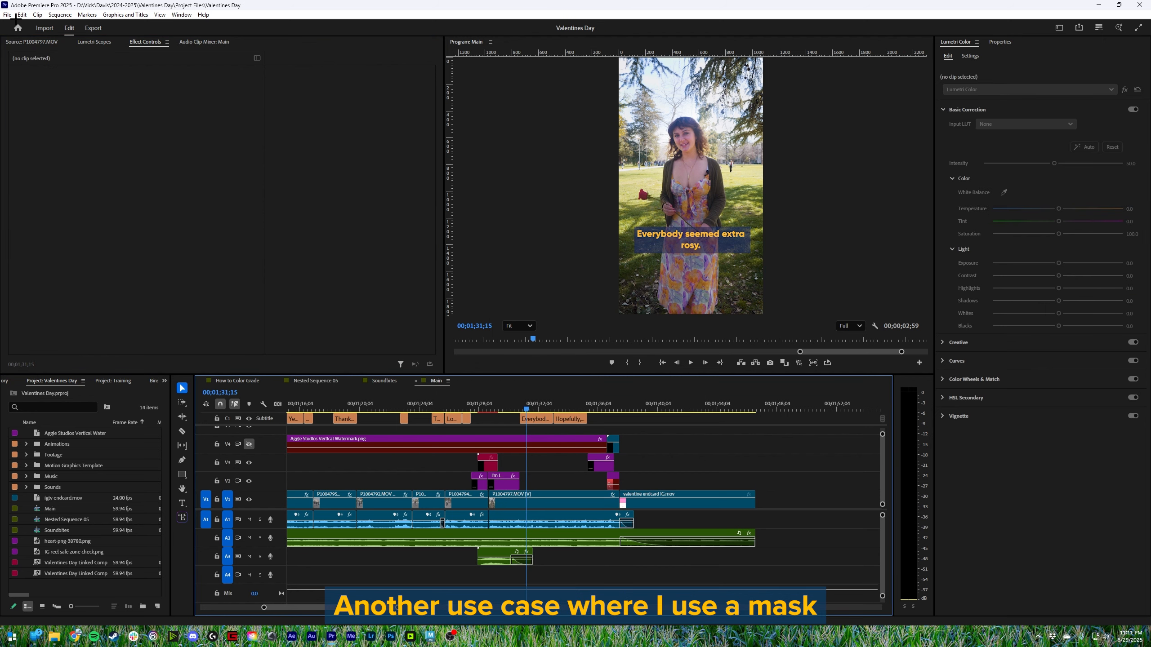
- Close the Valentines Day project and open the HackDavis project
click(8, 14)
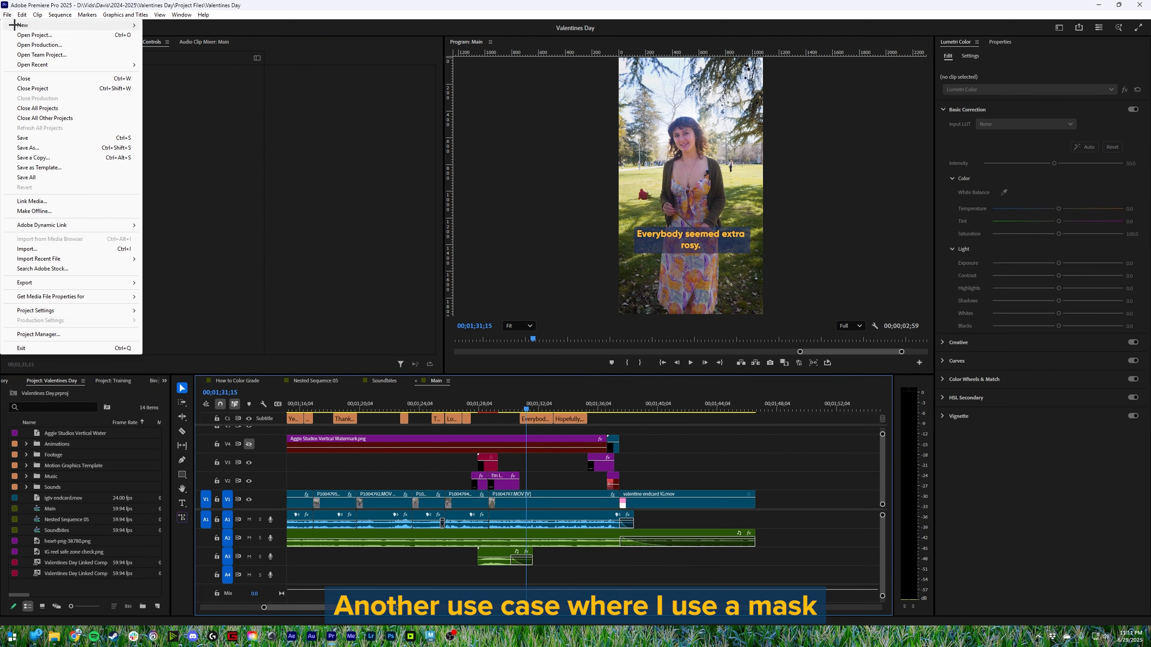
click(33, 89)
click(10, 15)
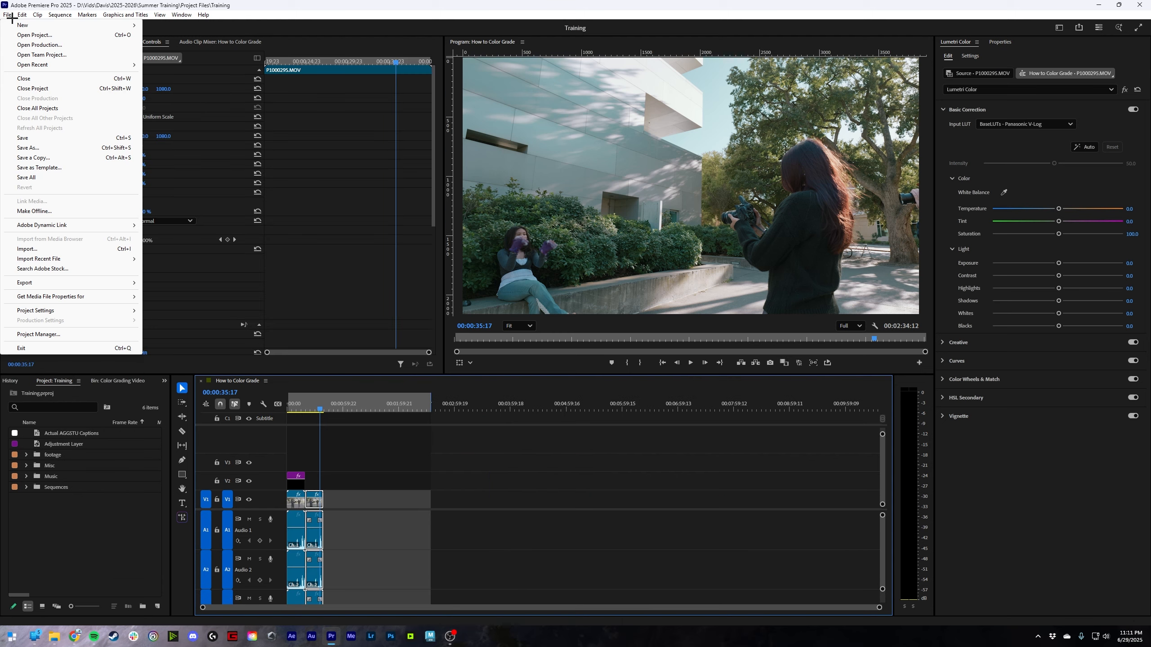
click(10, 16)
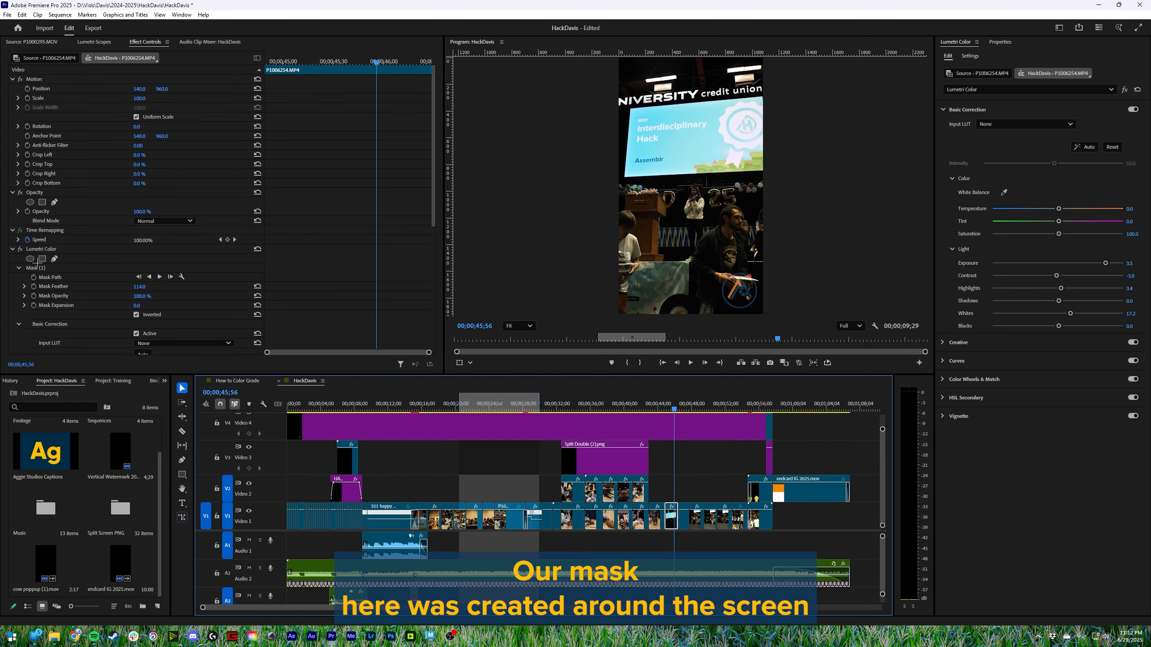
- Review the inverted Lumetri Color mask settings of P1006254.MP4 and bypass the effect for comparison
click(36, 249)
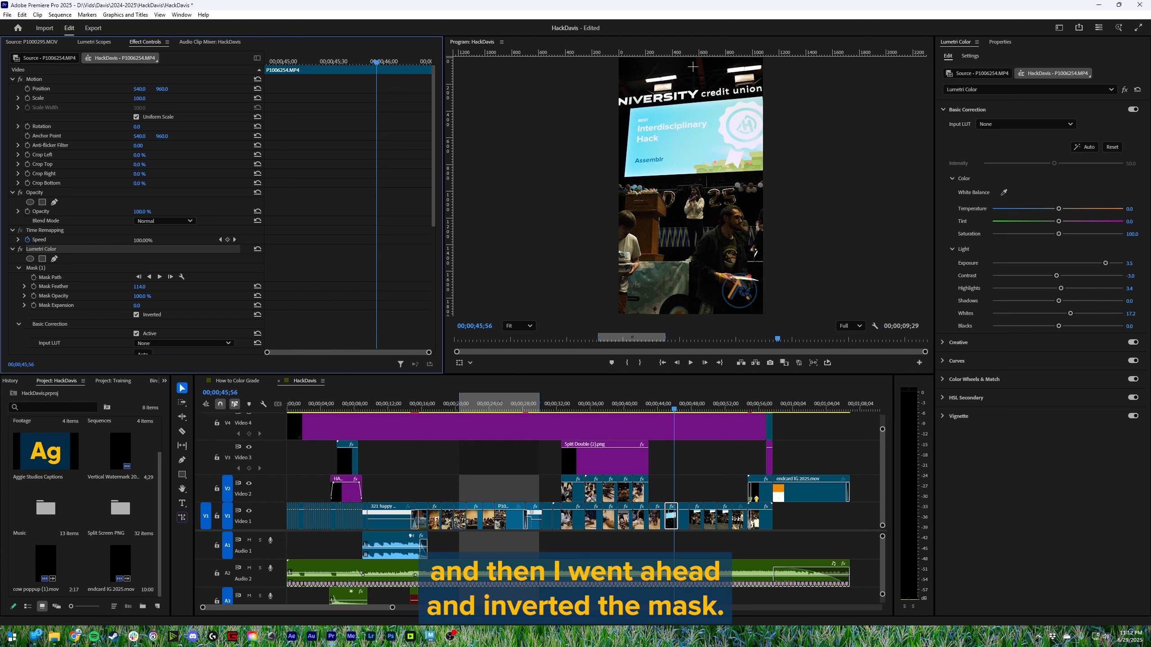
scroll(214, 255, down, 1)
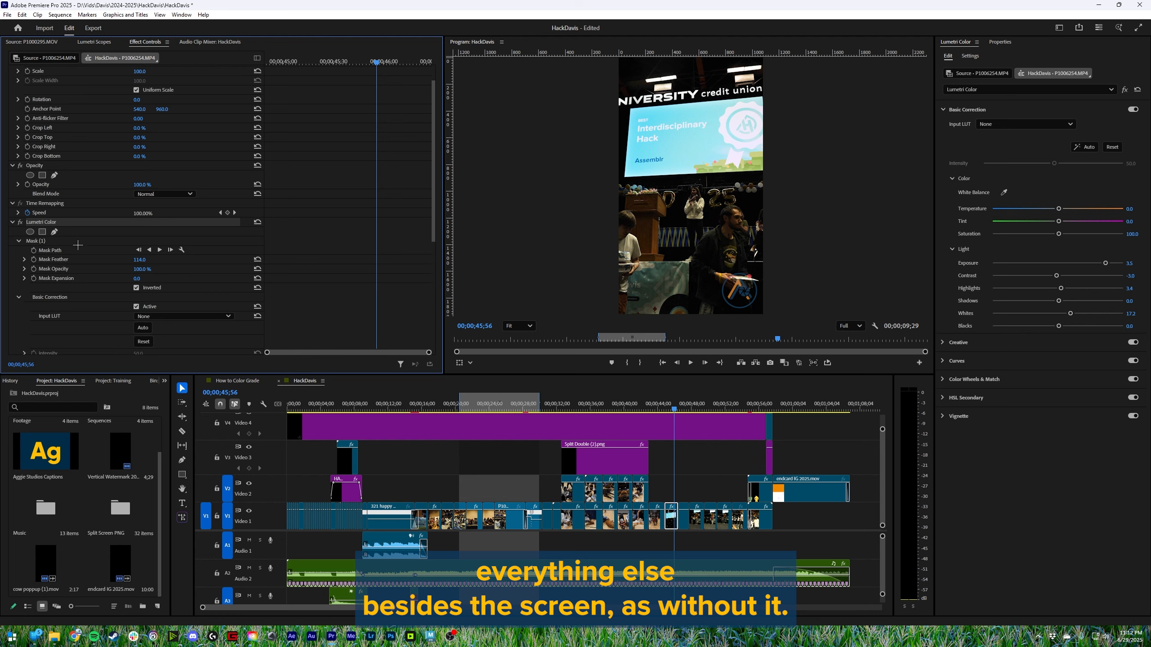
click(20, 222)
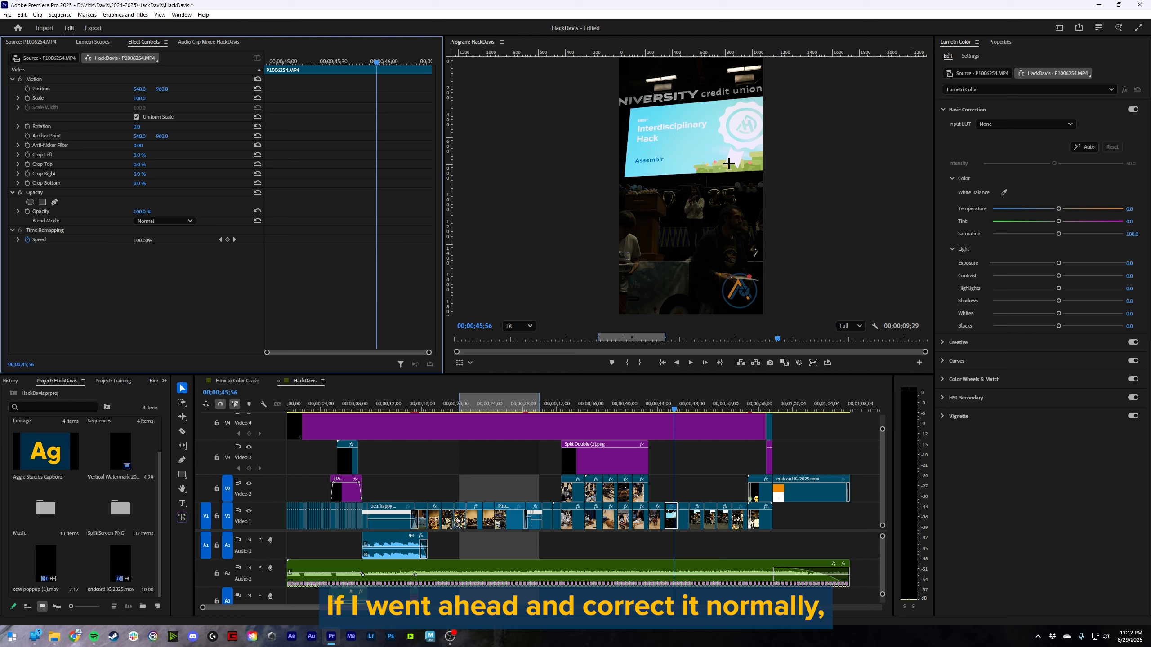
- Try raising the exposure of the whole clip without a mask, and restore the masked Lumetri Color effect
drag(1067, 263, 1099, 263)
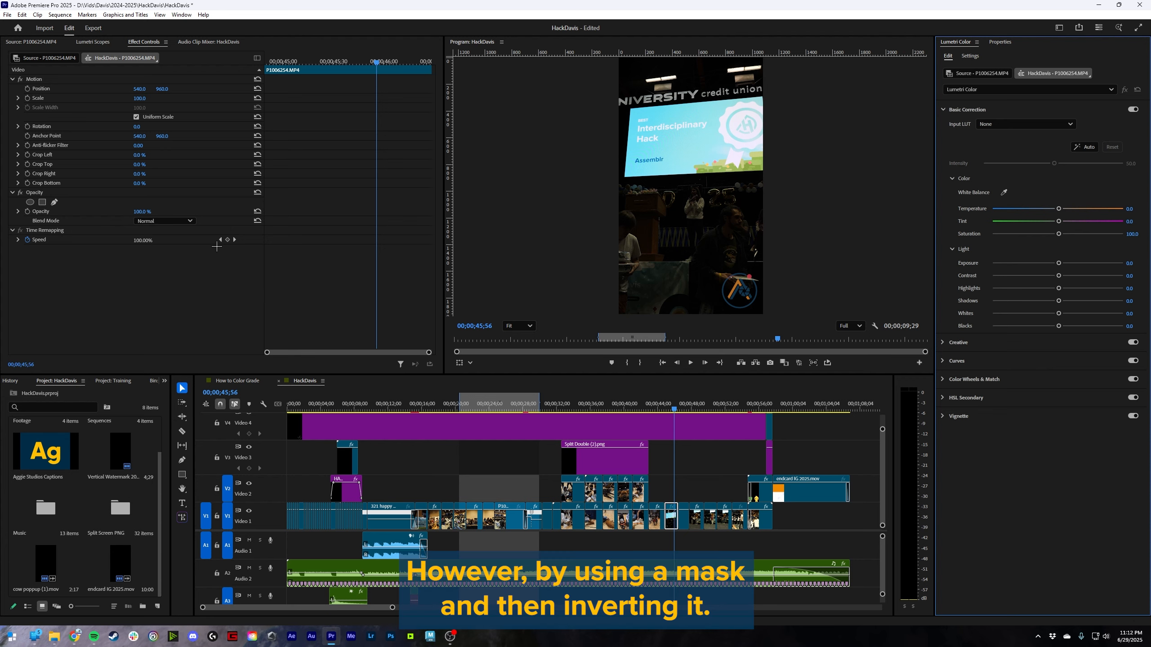
click(40, 247)
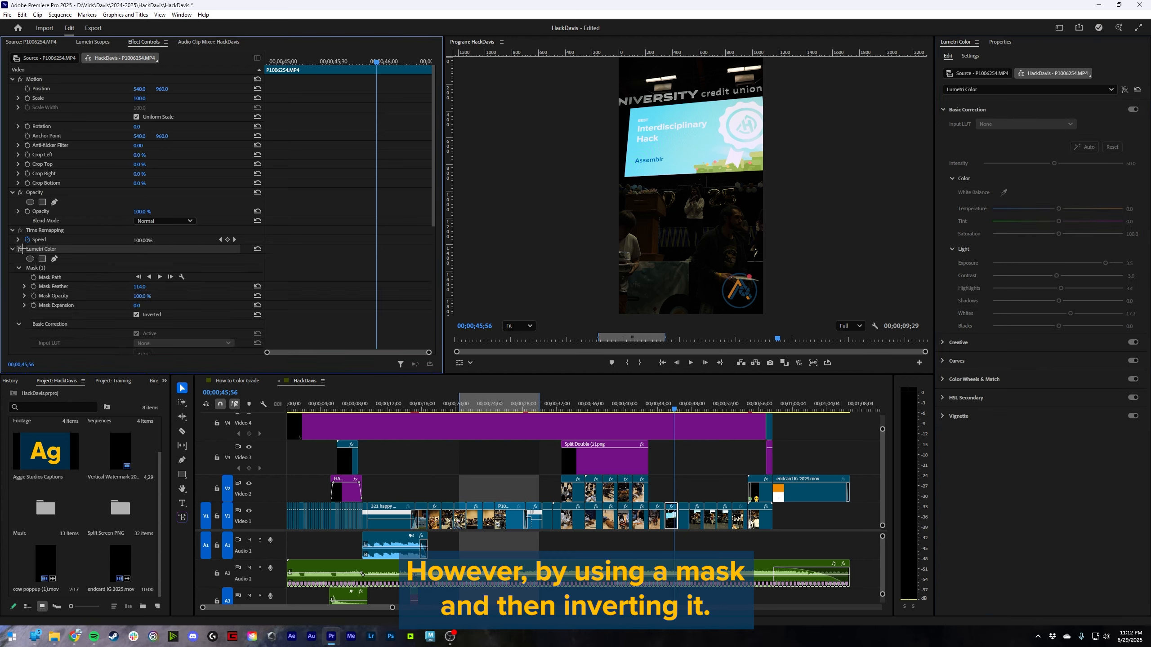
click(20, 249)
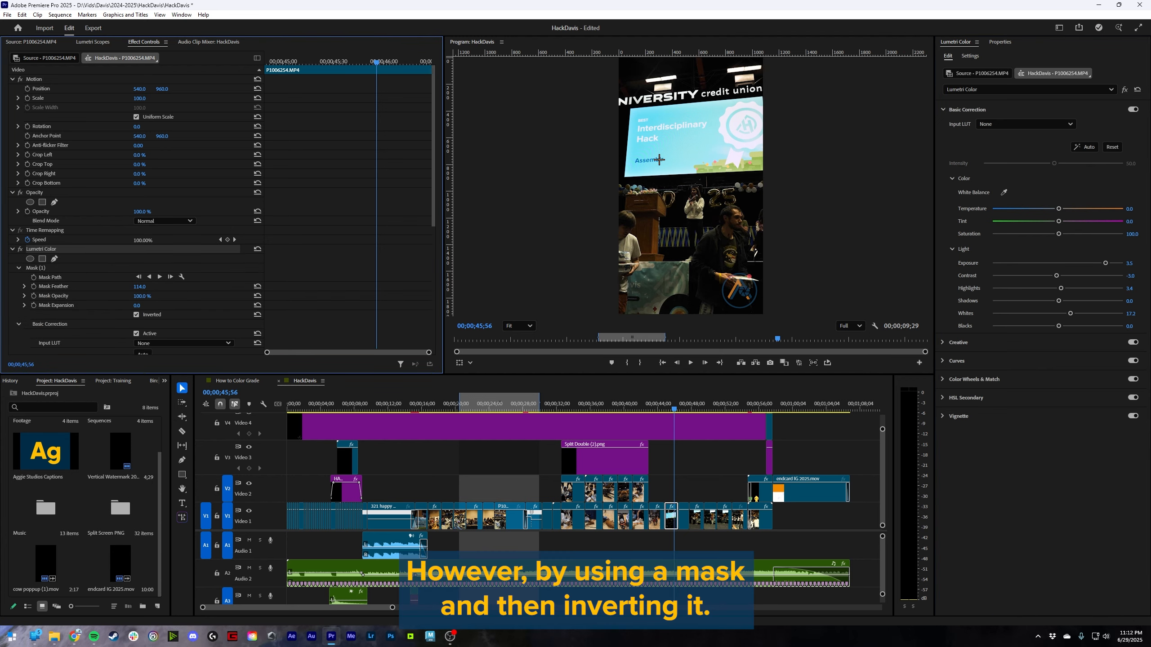
- Select Mask (1) around the projection screen and toggle the Lumetri Color effect off and on to compare
click(35, 268)
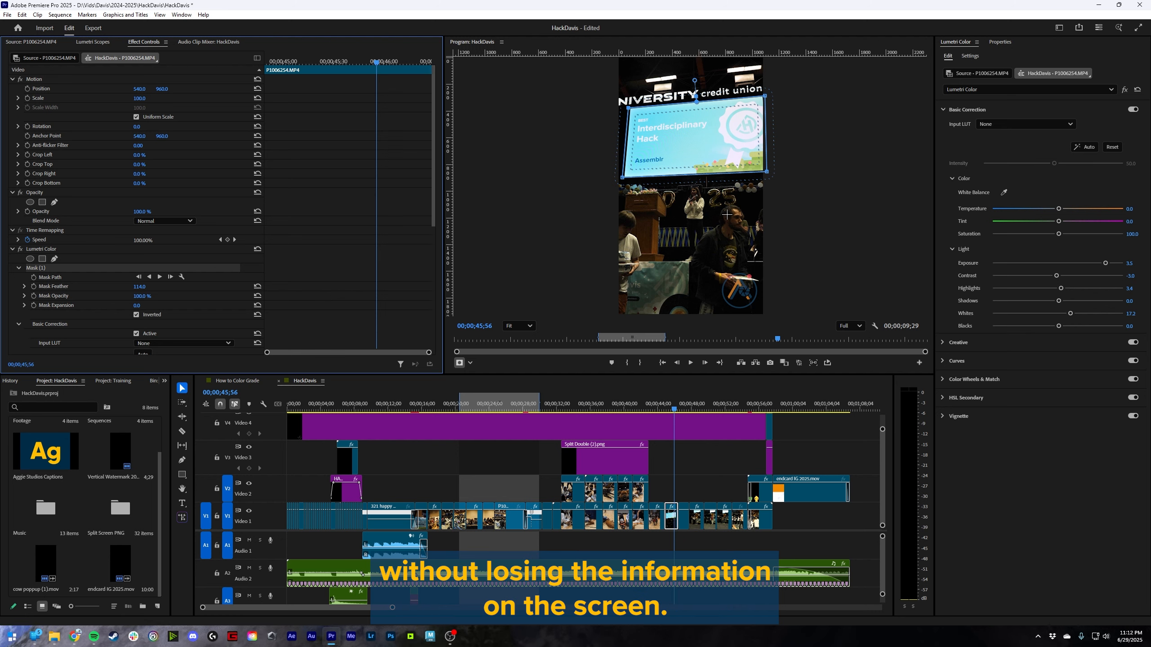
scroll(89, 278, down, 3)
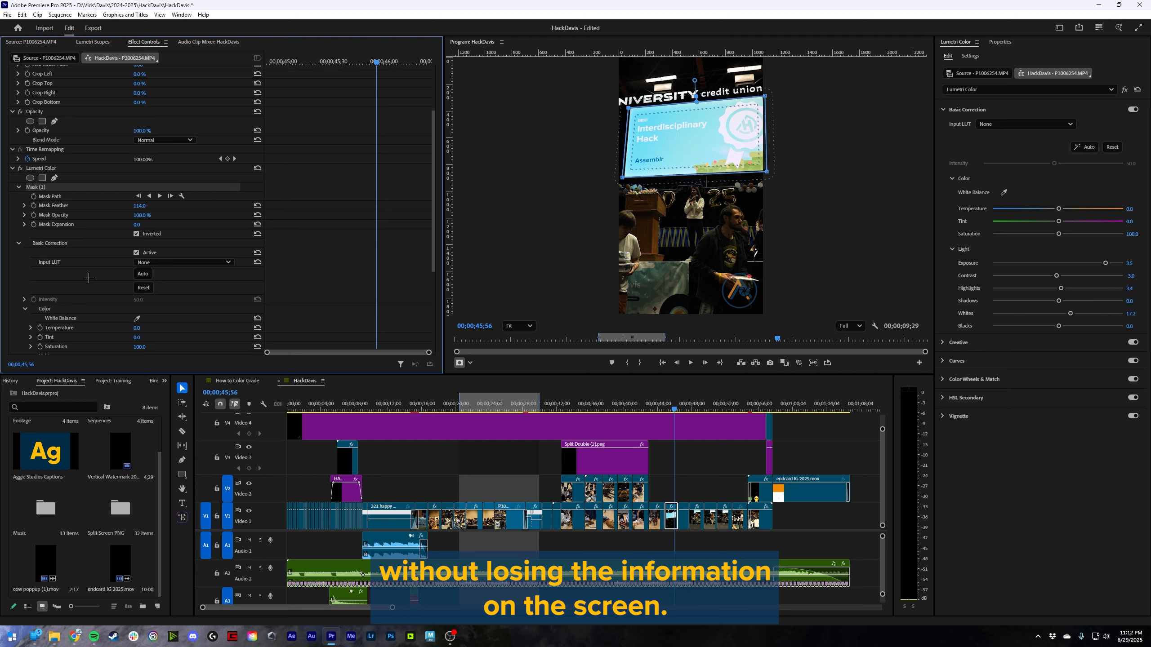
click(19, 168)
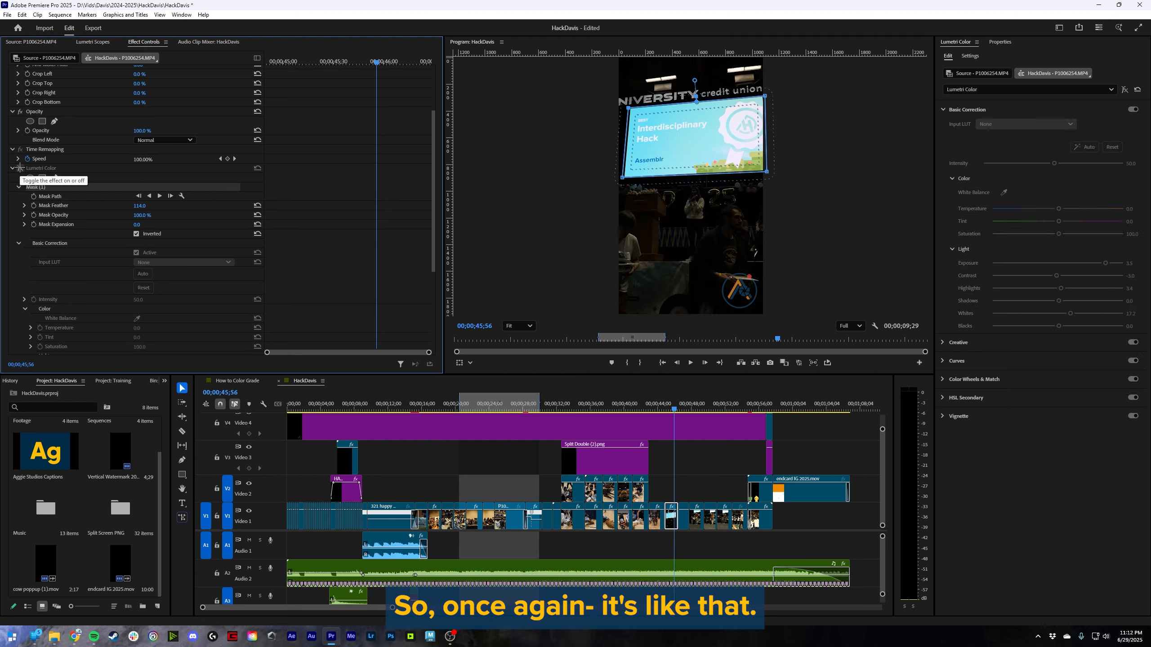
click(20, 168)
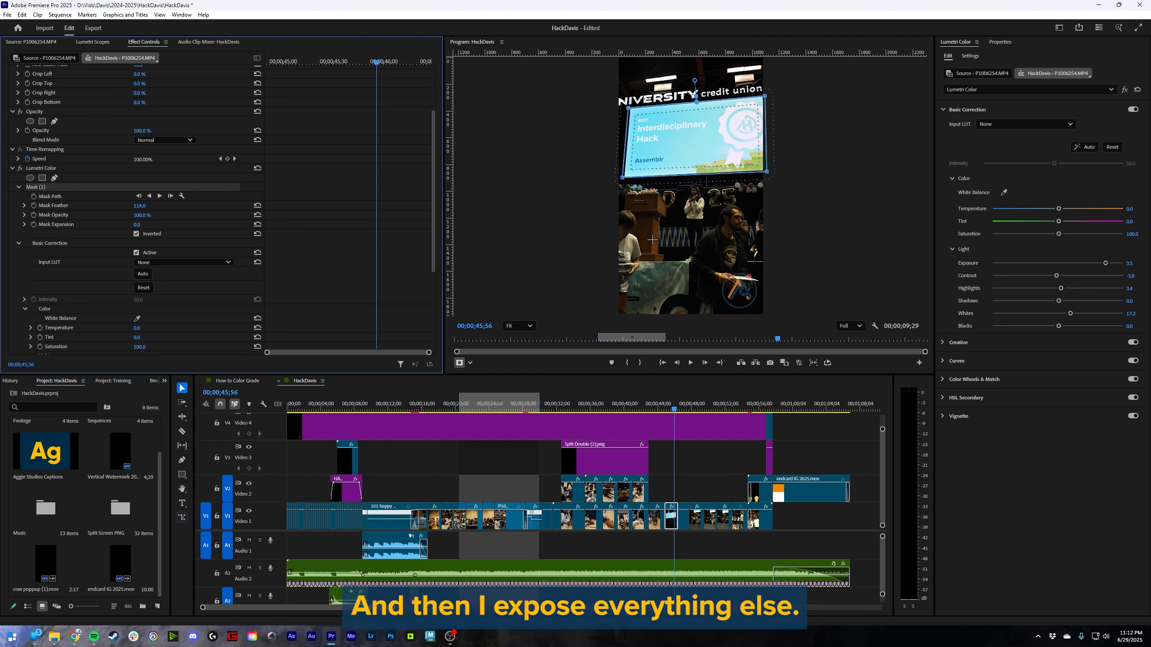
scroll(652, 474, right, 5)
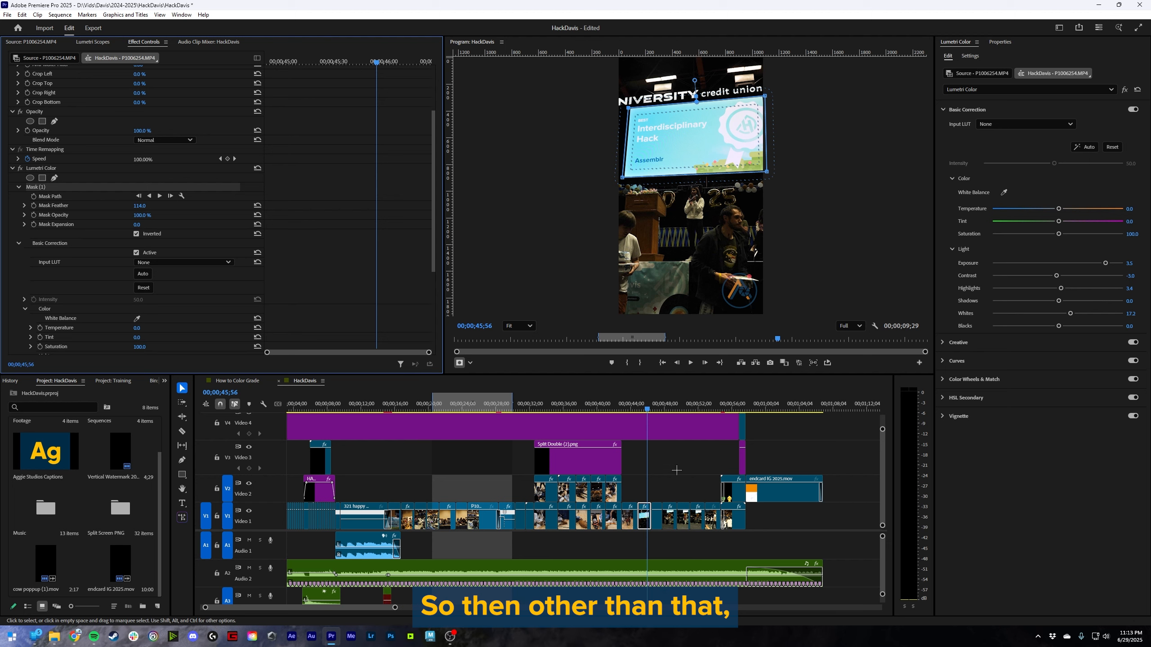
scroll(652, 475, right, 1)
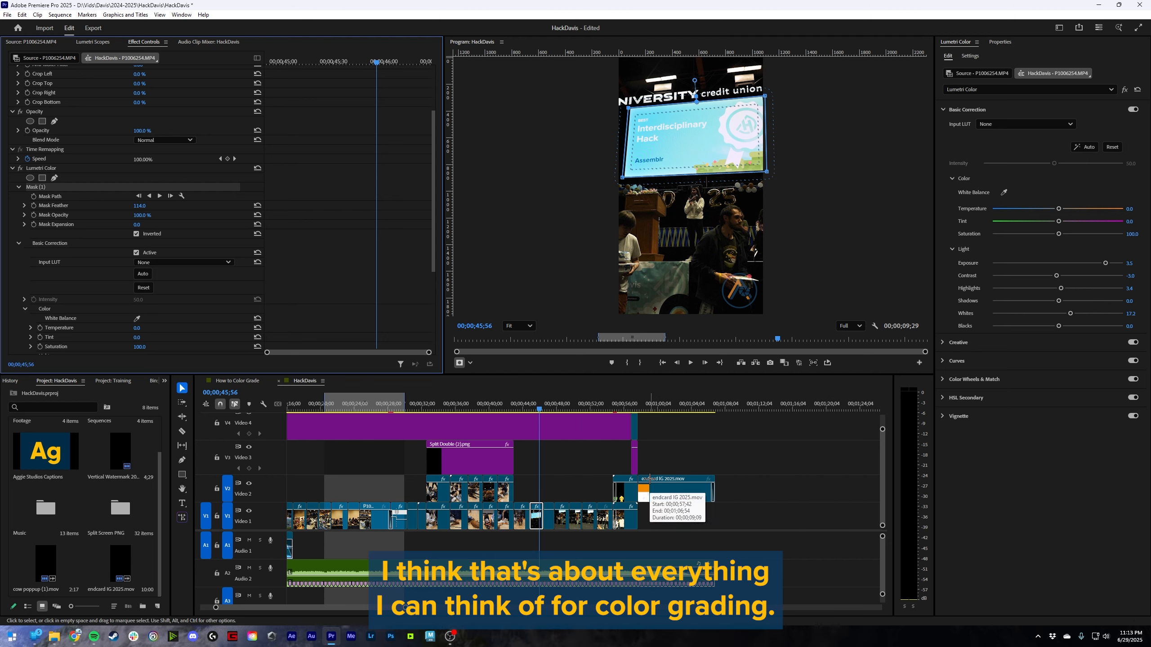